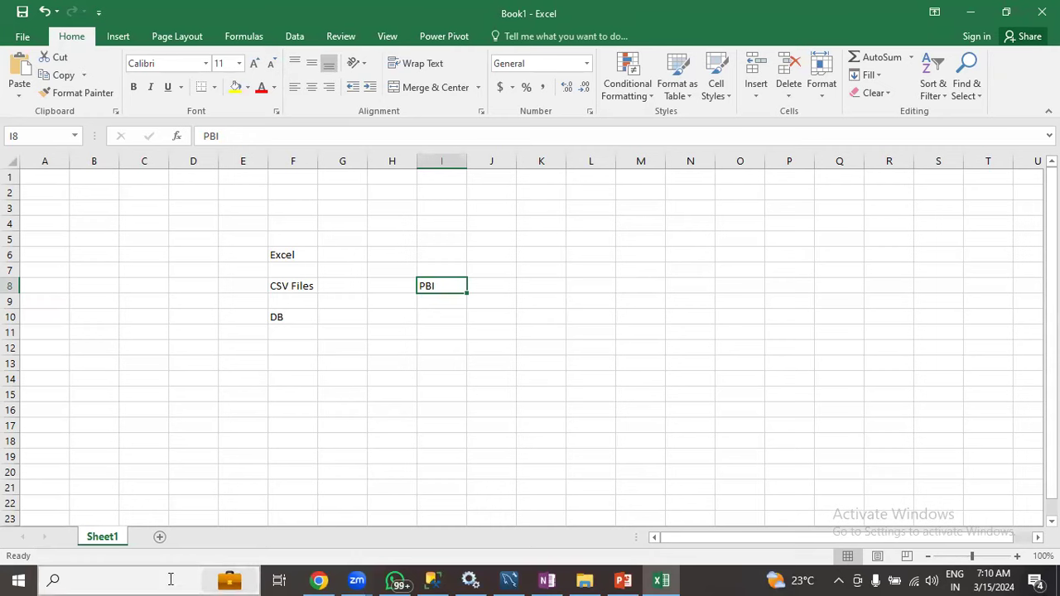
Launch Power BI Desktop from the Windows search and dismiss its startup screen.
{"action": "left_click", "coordinate": [125, 580]}
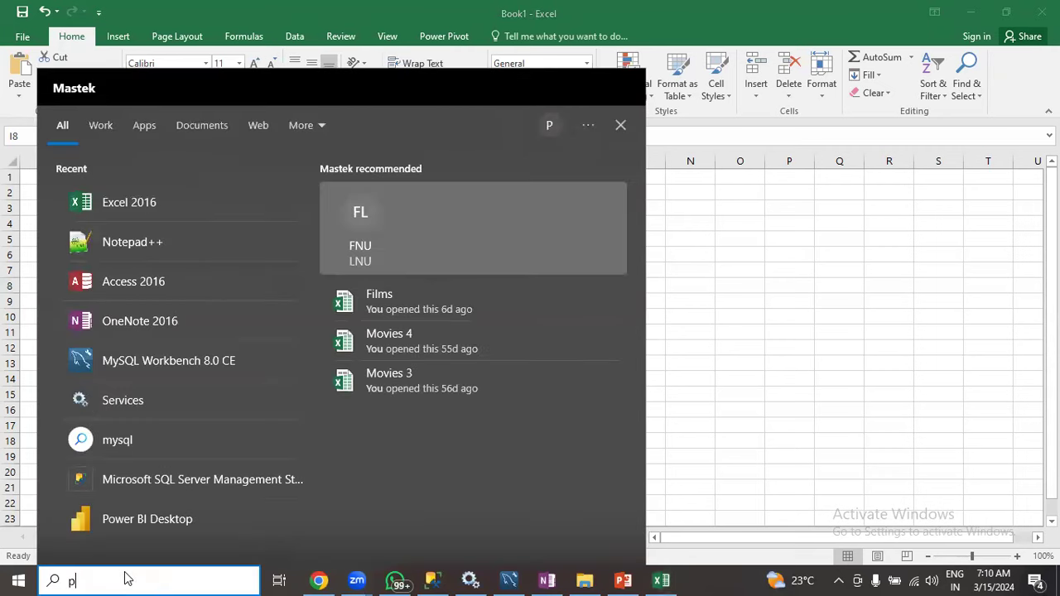
{"action": "type", "text": "pbi"}
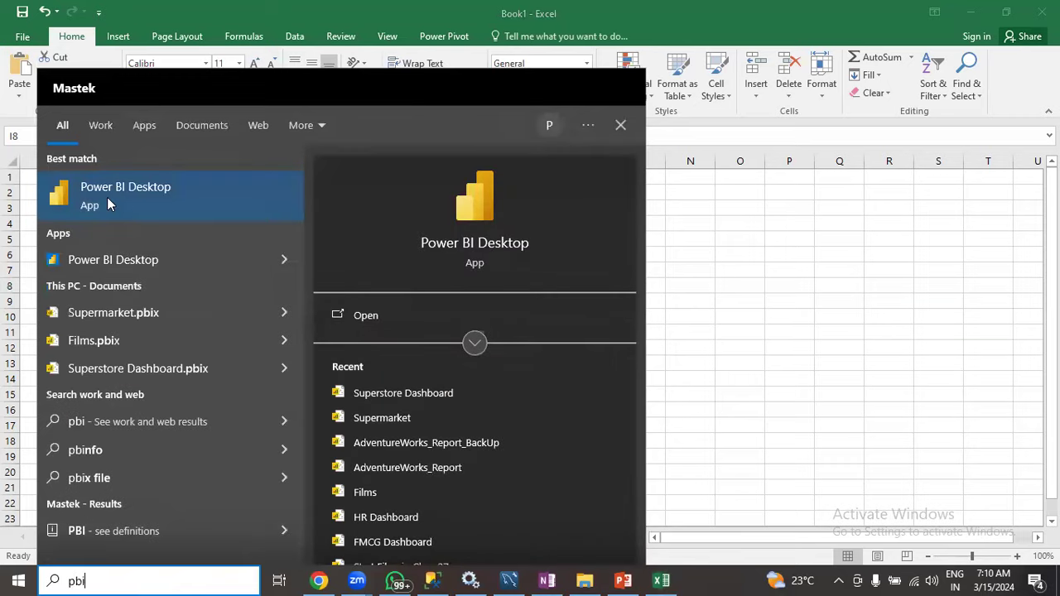
{"action": "left_click", "coordinate": [107, 197]}
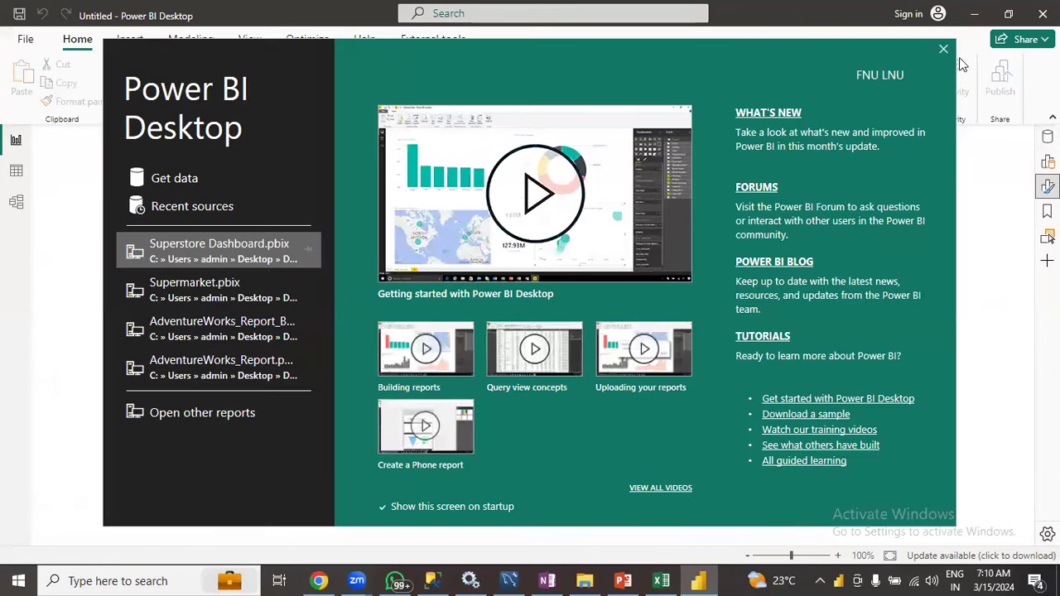
{"action": "left_click", "coordinate": [945, 50]}
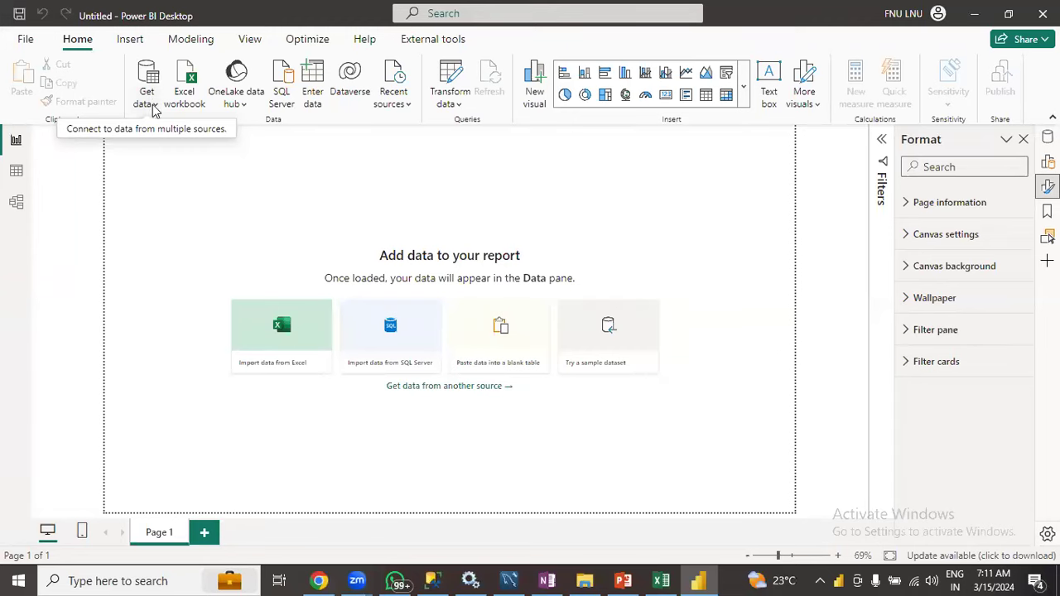
Switch to the Excel workbook Book1 and enter CSV in cell I14.
{"action": "left_click", "coordinate": [661, 581]}
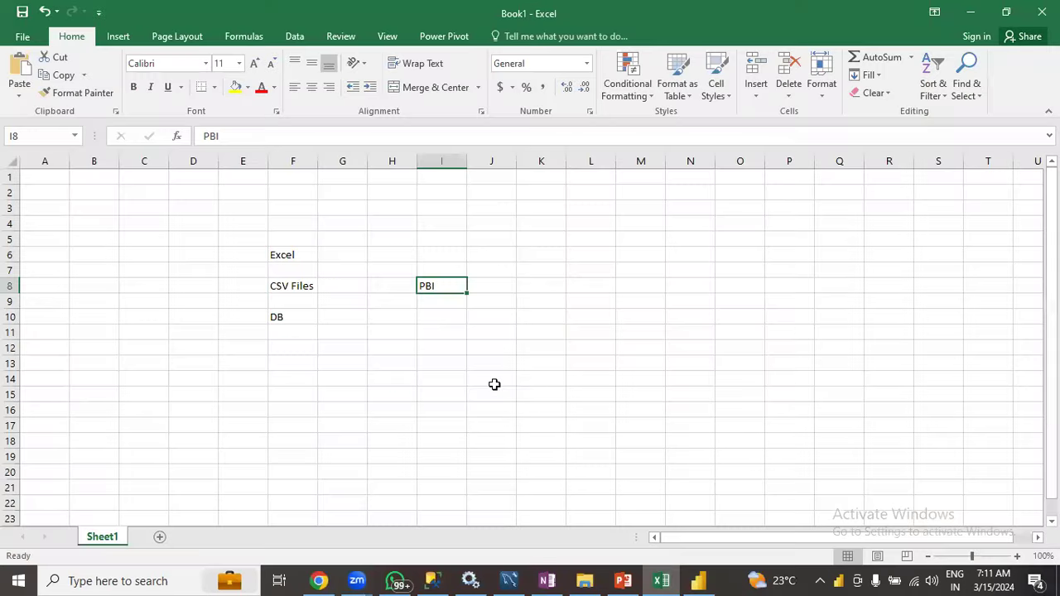
{"action": "double_click", "coordinate": [450, 379]}
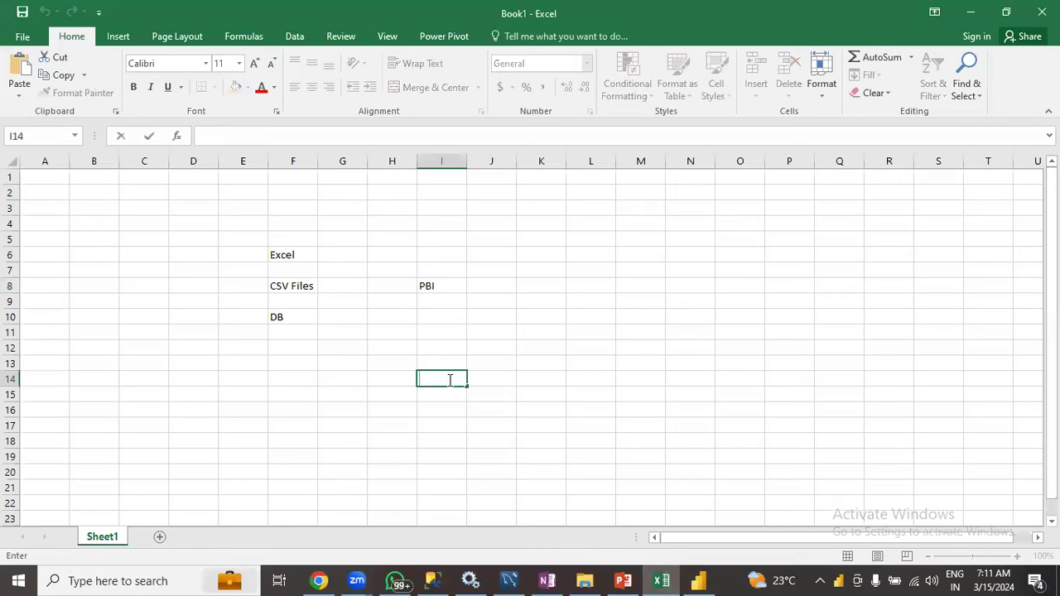
{"action": "type", "text": "CSV"}
{"action": "left_click", "coordinate": [426, 411]}
{"action": "double_click", "coordinate": [428, 414]}
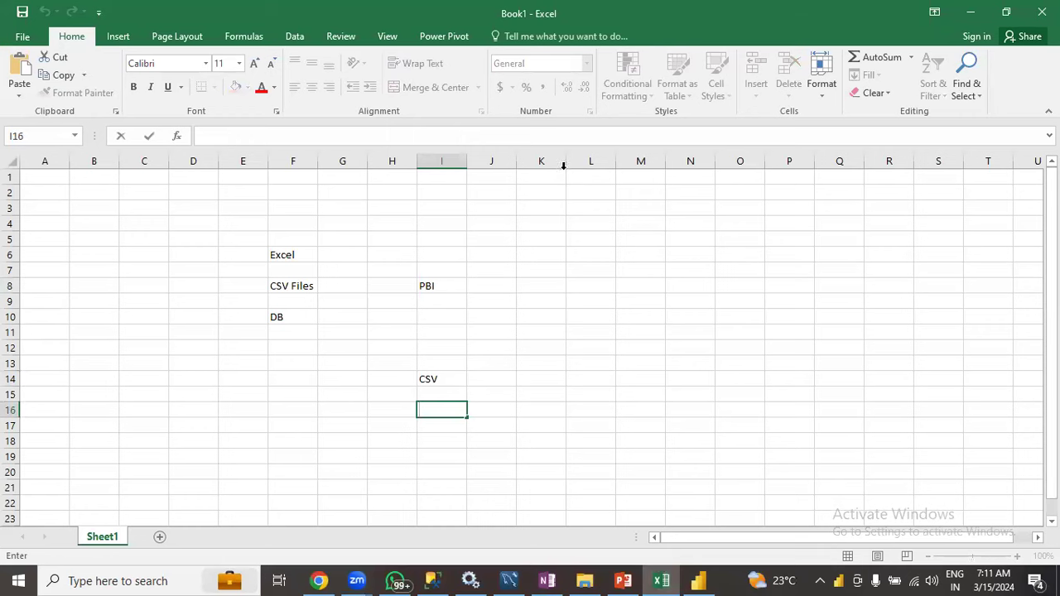
Widen column K and enter "Comma Separated Values" in cell K14.
{"action": "left_click", "coordinate": [561, 164]}
{"action": "left_click_drag", "start_coordinate": [563, 163], "coordinate": [691, 157]}
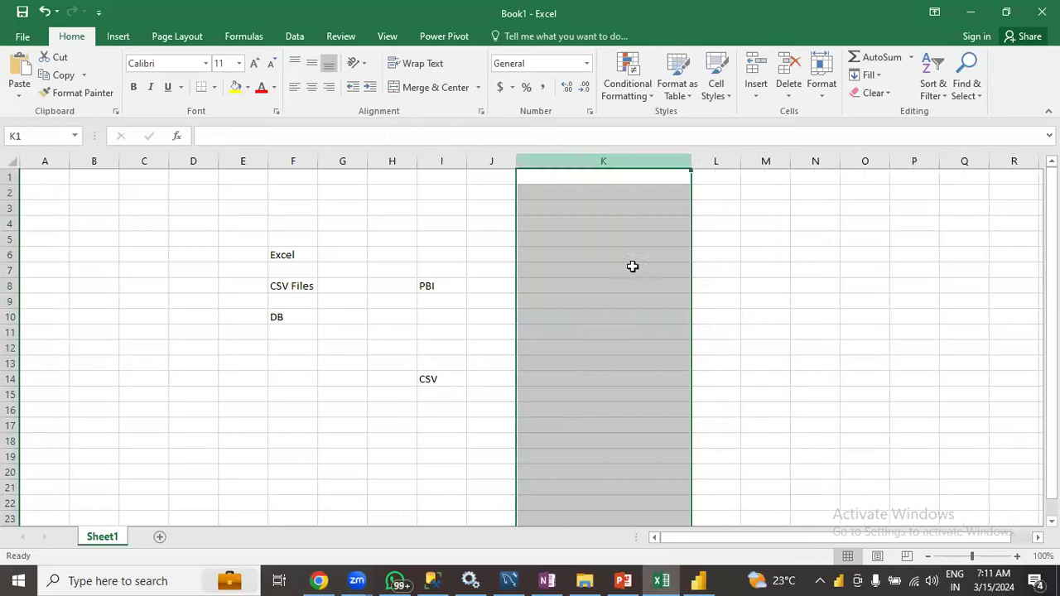
{"action": "left_click", "coordinate": [546, 373]}
{"action": "double_click", "coordinate": [544, 377]}
{"action": "type", "text": "C"}
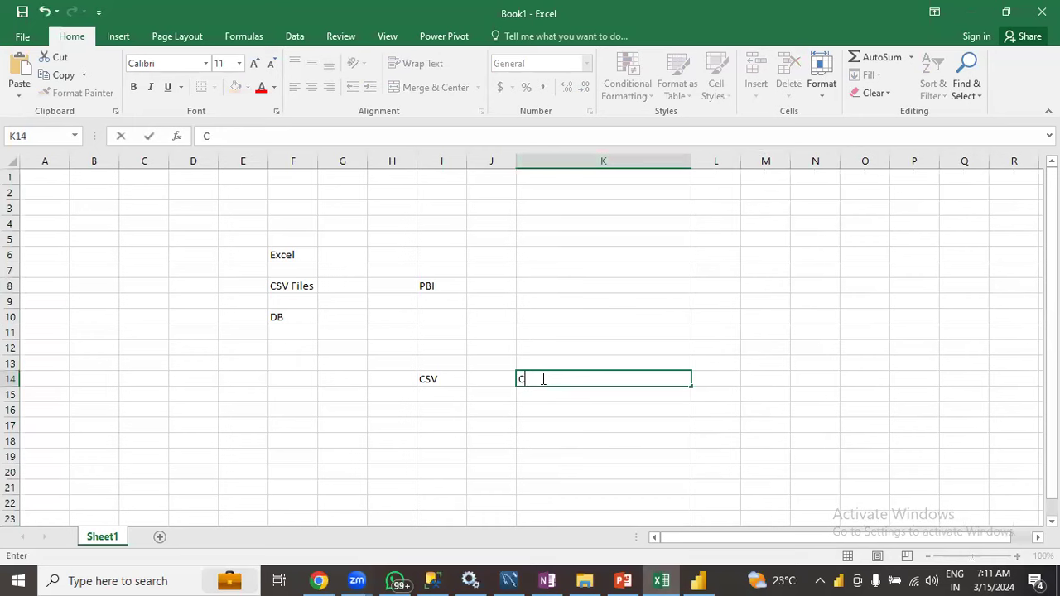
{"action": "type", "text": "omma Sep"}
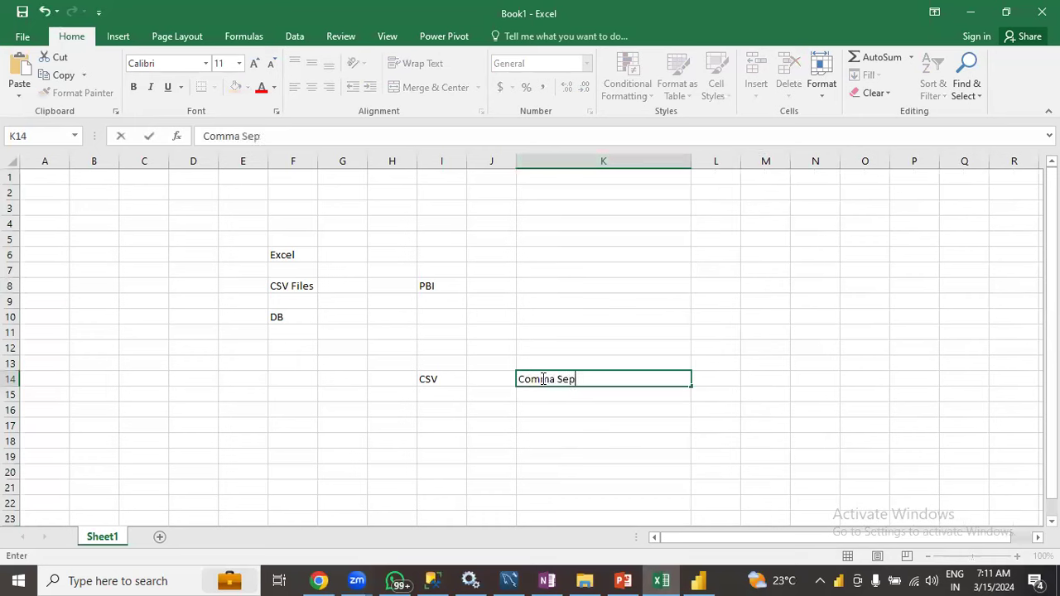
{"action": "type", "text": "arated Va"}
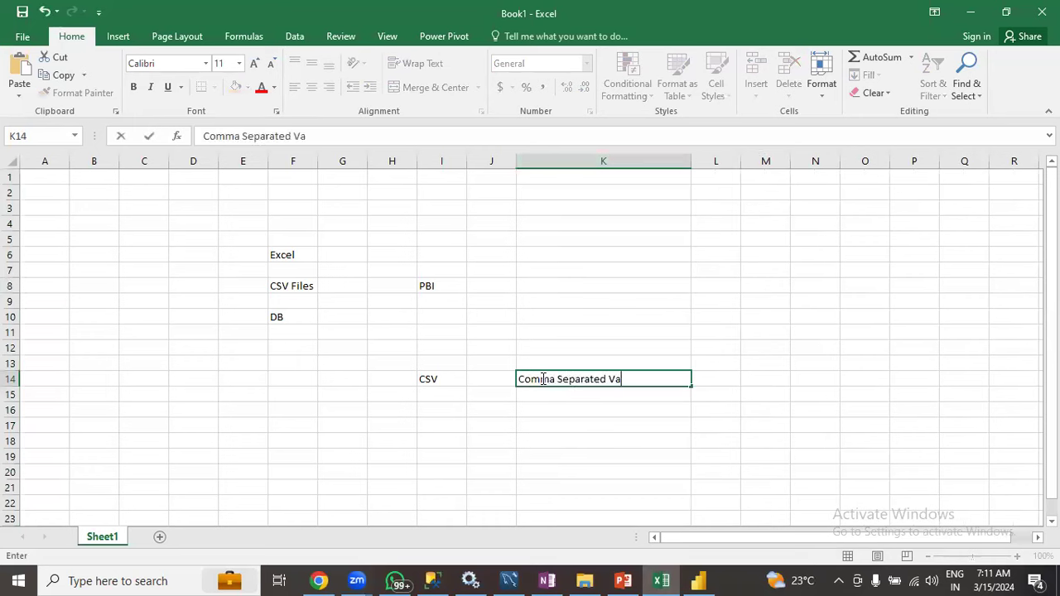
{"action": "type", "text": "lues"}
{"action": "left_click", "coordinate": [536, 406]}
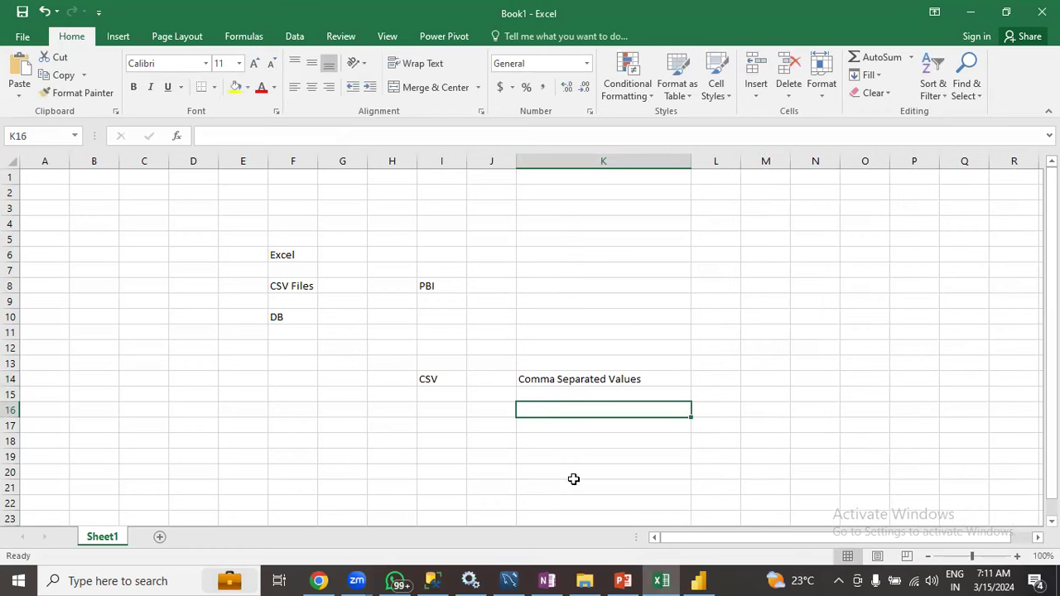
Switch to Power BI Desktop and open Orders_csv from Desktop > Power BI Training > Weekday > Class 2 as a Text/CSV source.
{"action": "left_click", "coordinate": [698, 580]}
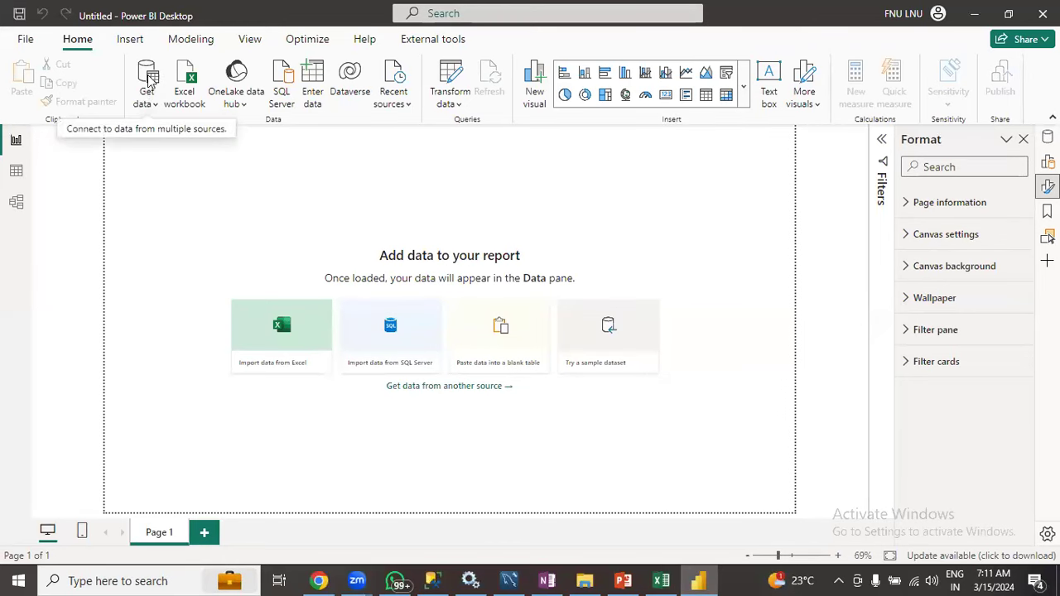
{"action": "left_click", "coordinate": [150, 108]}
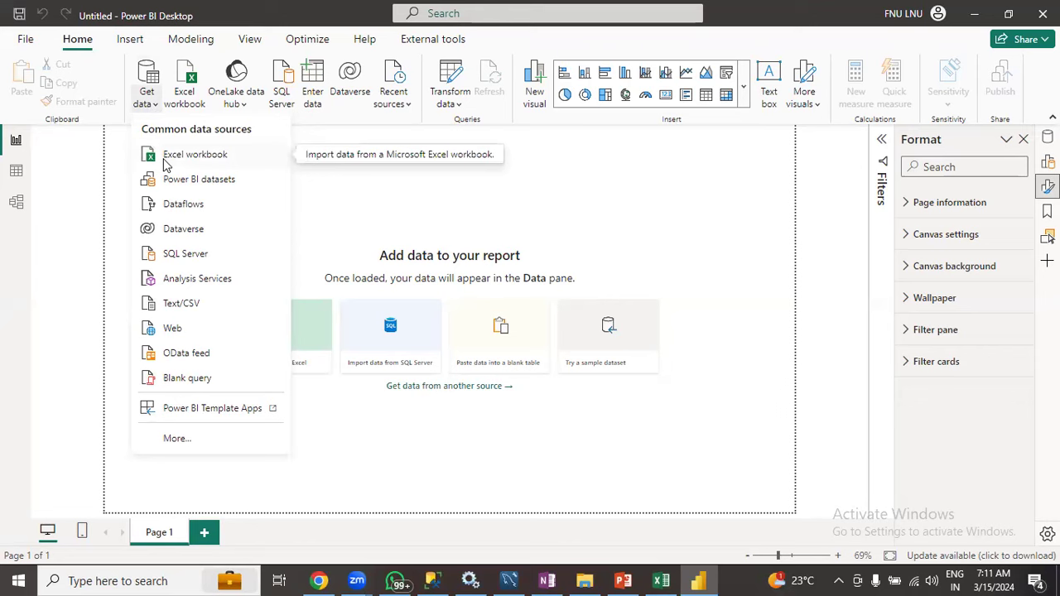
{"action": "left_click", "coordinate": [188, 305]}
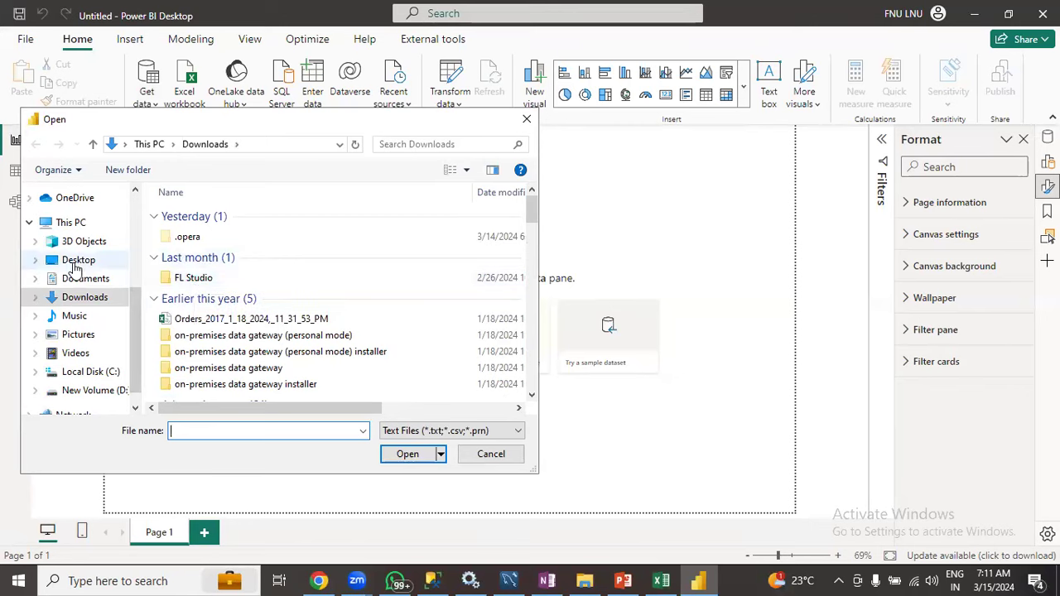
{"action": "left_click", "coordinate": [76, 260]}
{"action": "double_click", "coordinate": [210, 315]}
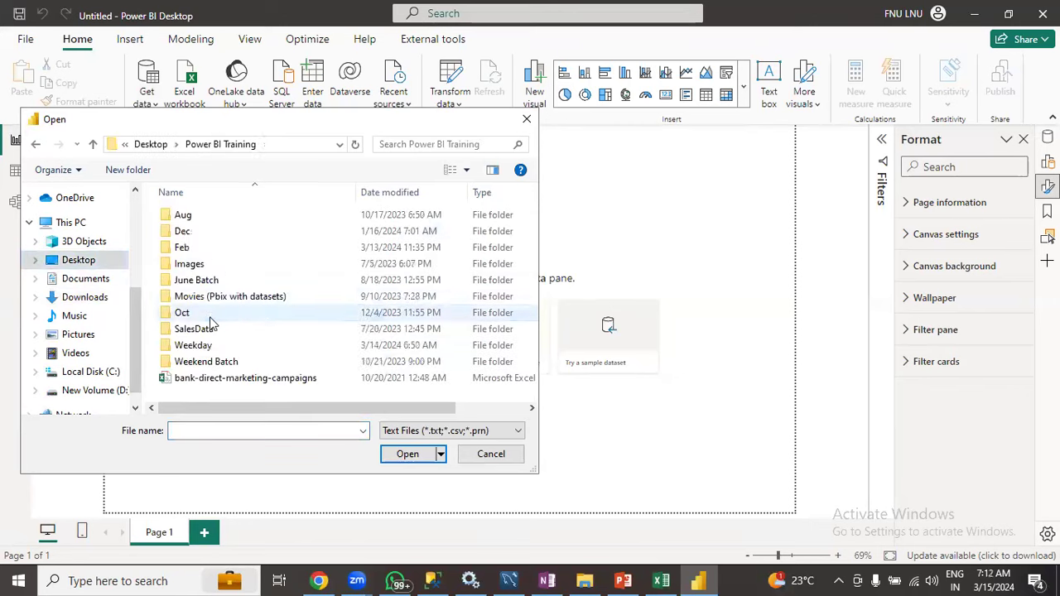
{"action": "double_click", "coordinate": [200, 346]}
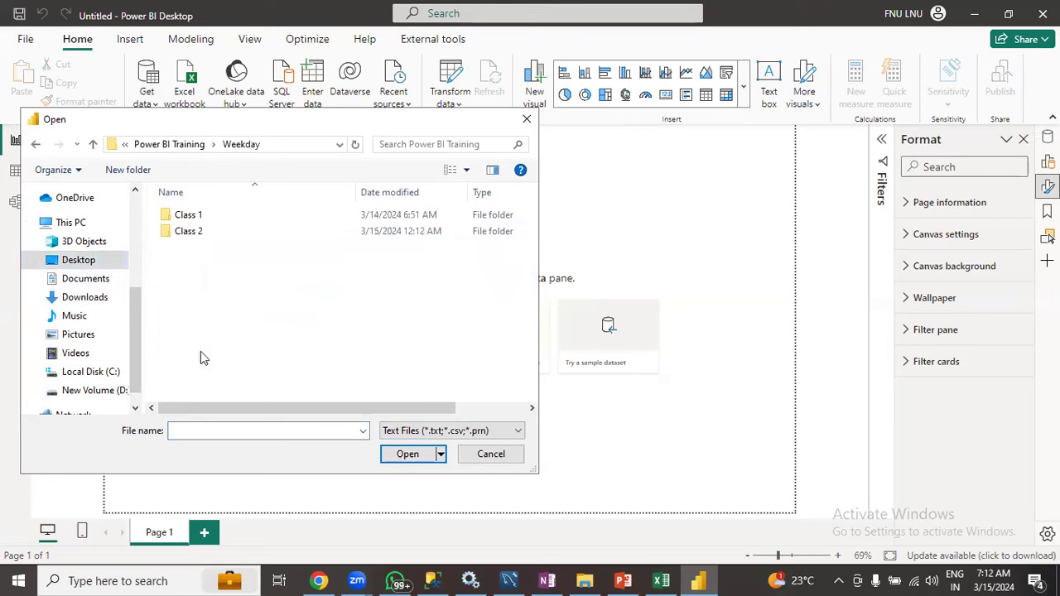
{"action": "double_click", "coordinate": [199, 234]}
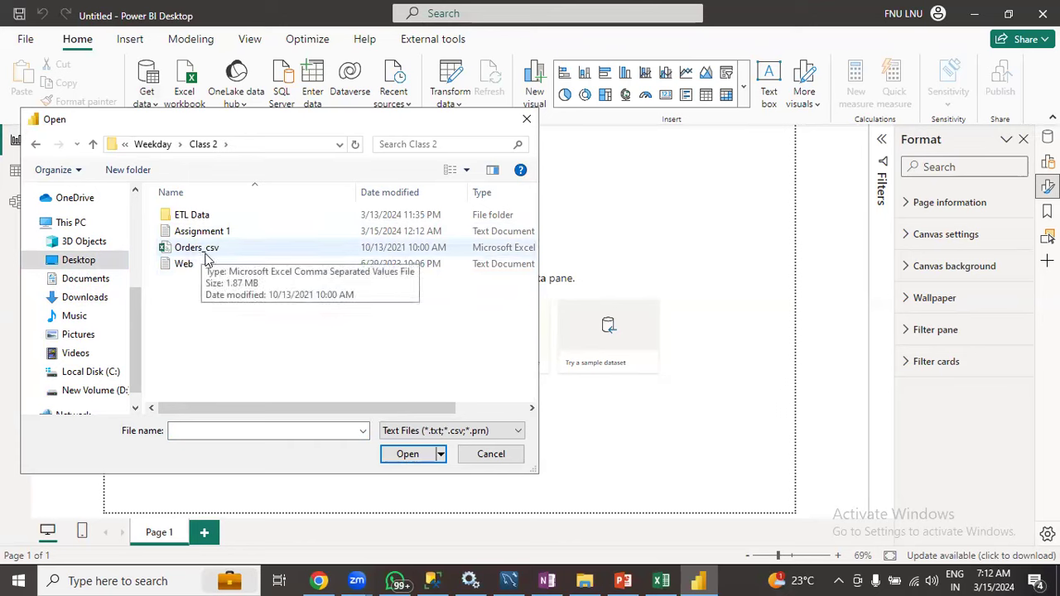
{"action": "left_click", "coordinate": [207, 256]}
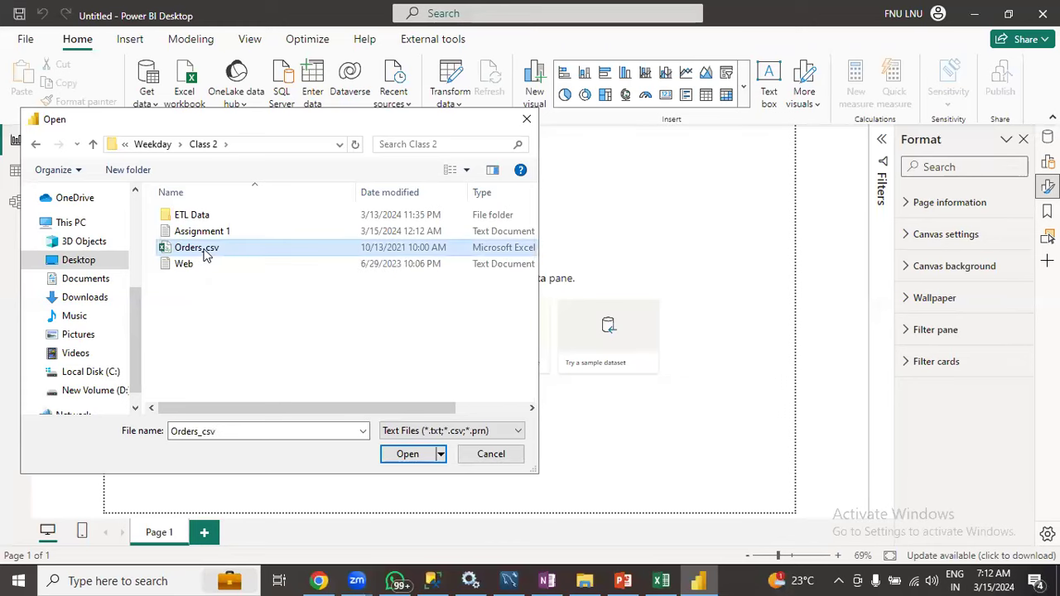
{"action": "left_click", "coordinate": [405, 455]}
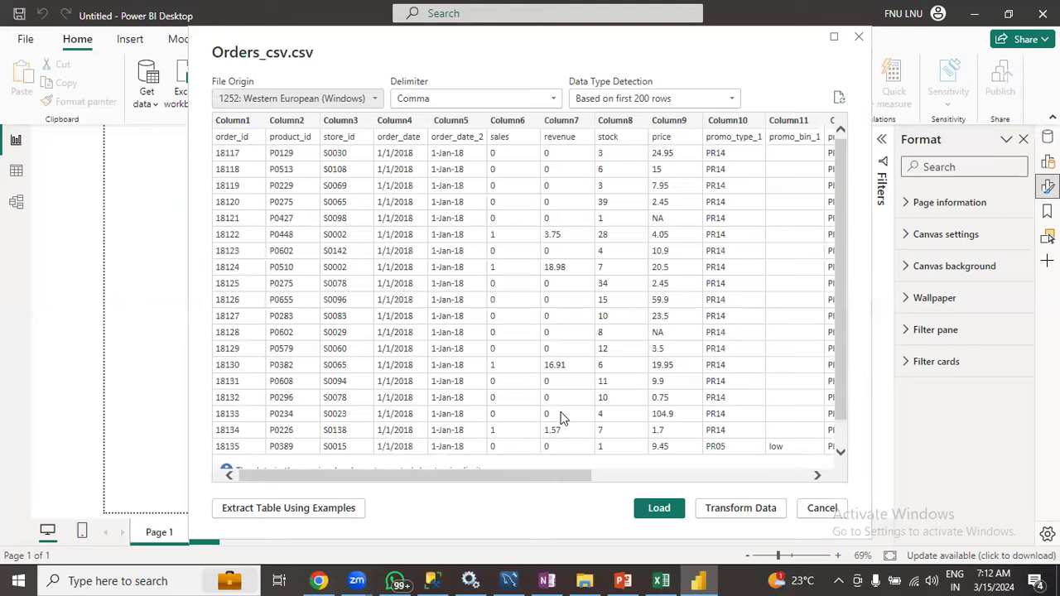
Examine the Orders_csv preview columns and the available data type detection and delimiter options.
{"action": "left_click_drag", "start_coordinate": [638, 477], "coordinate": [373, 484]}
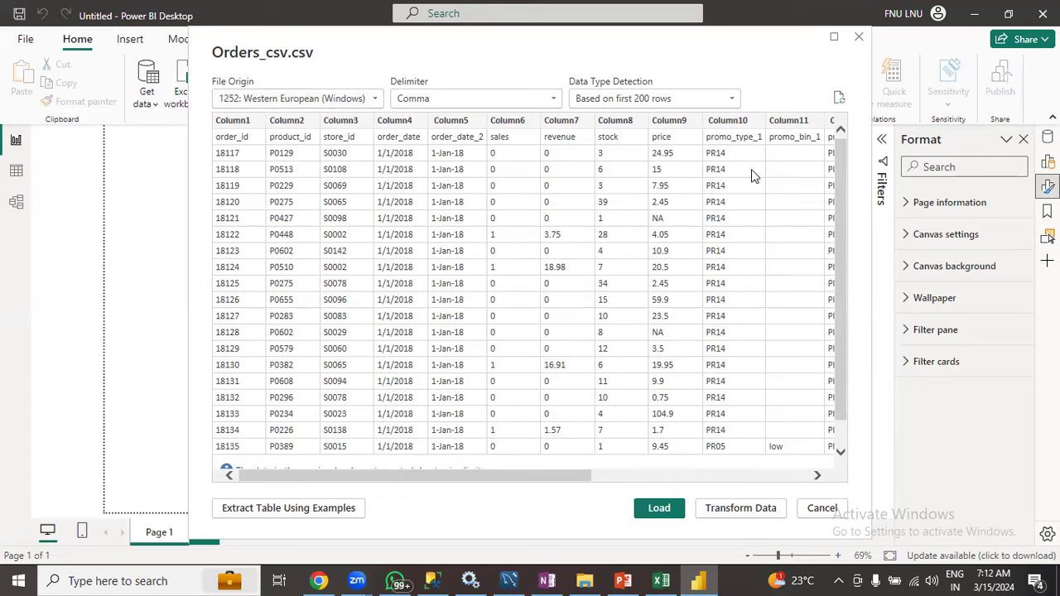
{"action": "left_click", "coordinate": [674, 106]}
{"action": "left_click", "coordinate": [673, 104]}
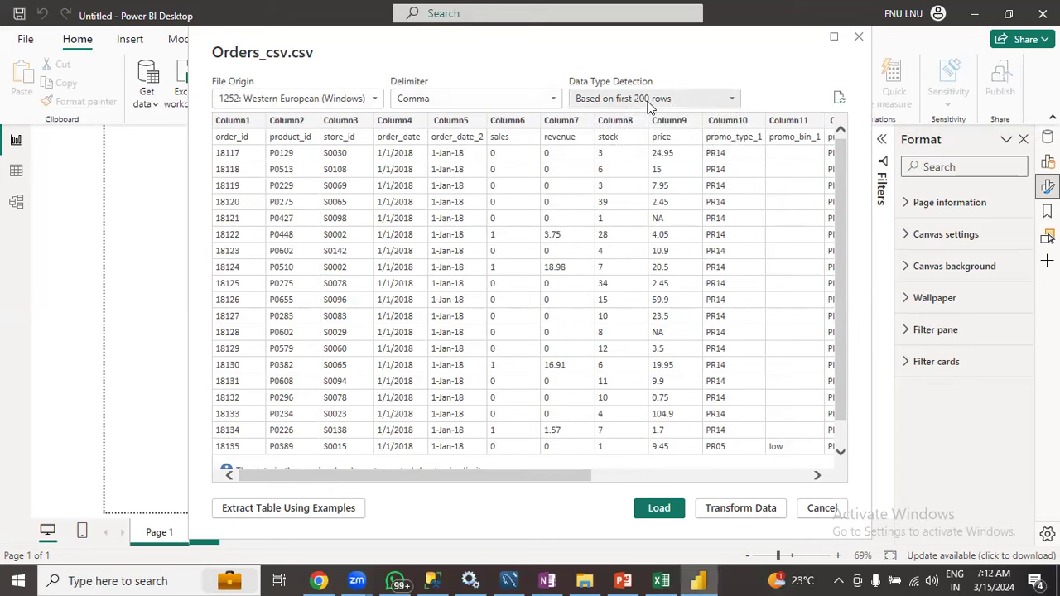
{"action": "left_click", "coordinate": [650, 107]}
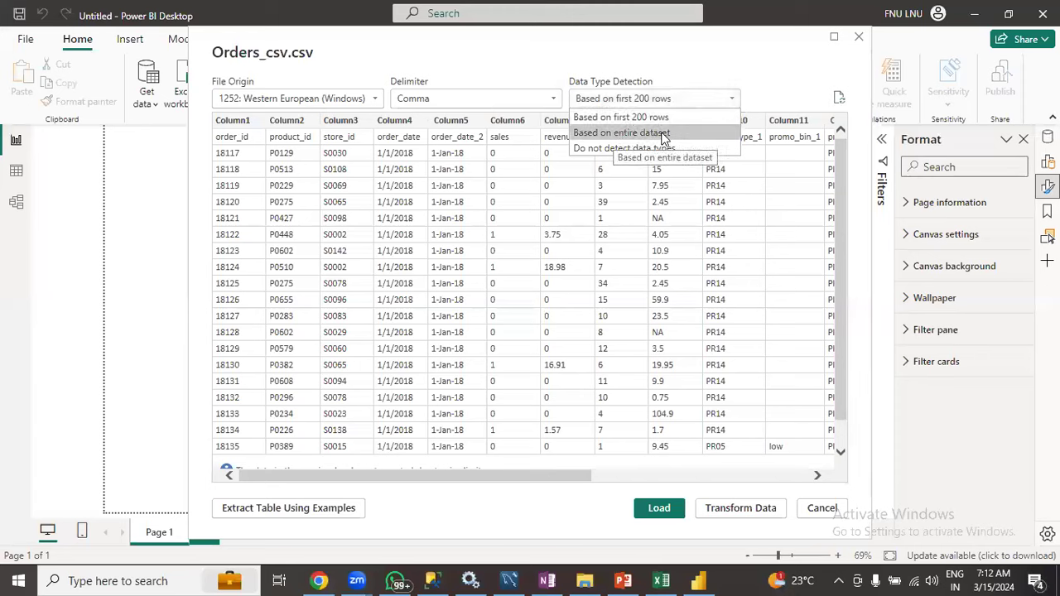
{"action": "left_click", "coordinate": [706, 73]}
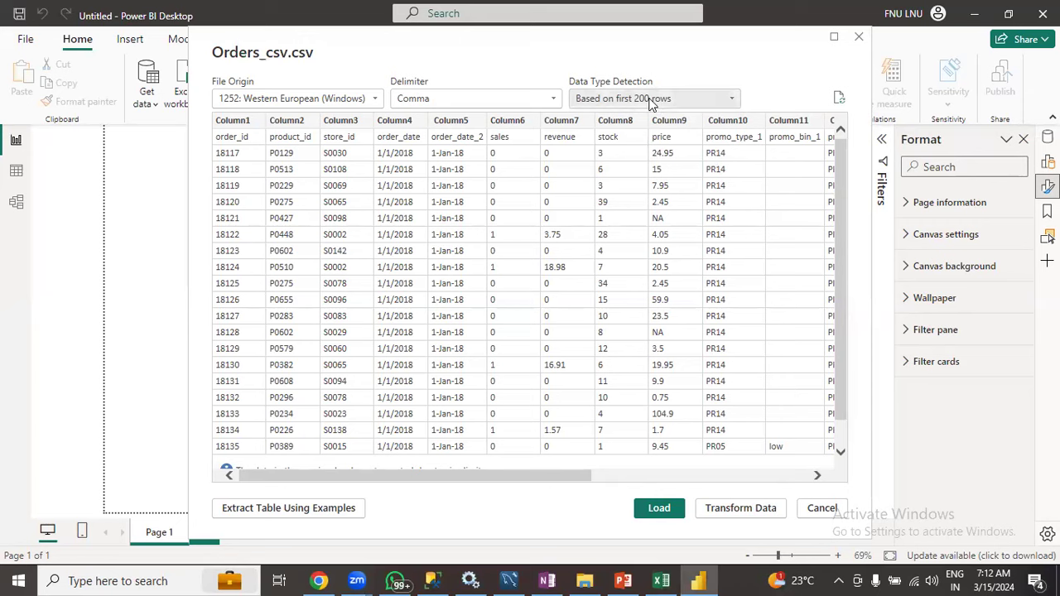
{"action": "left_click", "coordinate": [428, 101]}
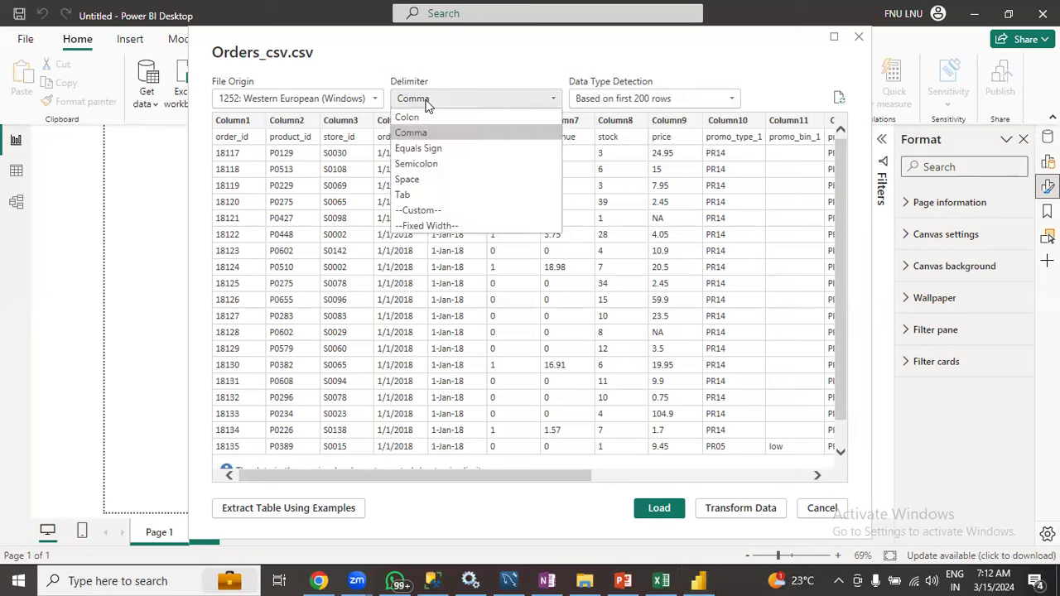
{"action": "left_click", "coordinate": [428, 101]}
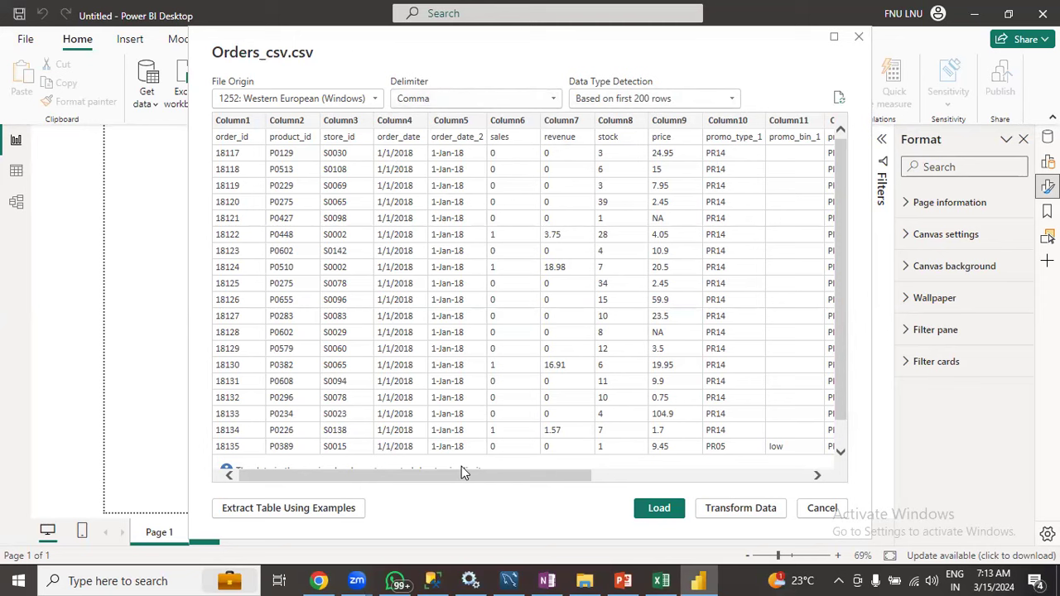
{"action": "left_click_drag", "start_coordinate": [496, 472], "coordinate": [364, 482]}
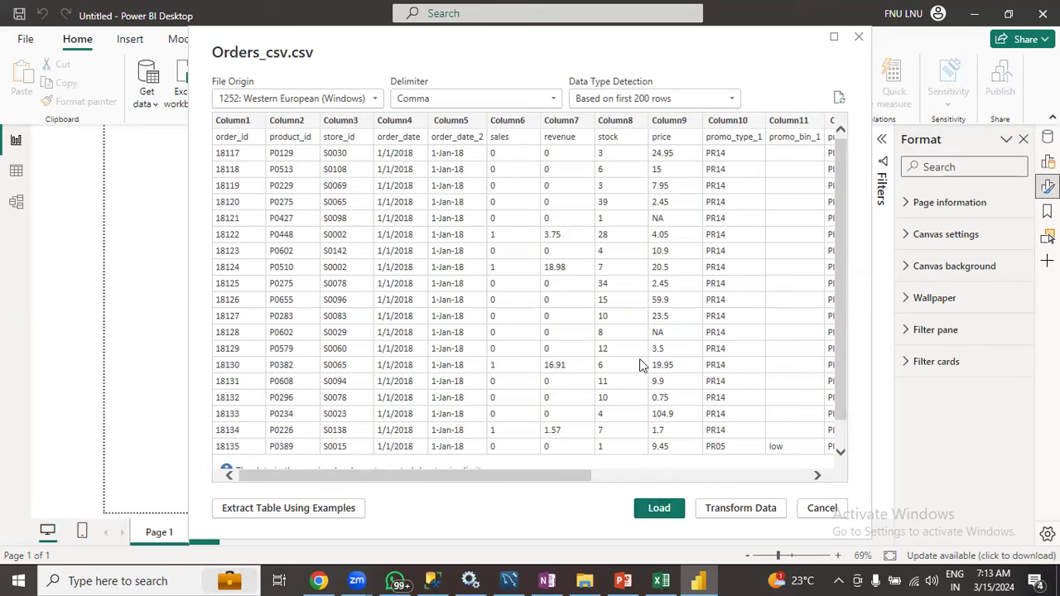
Bring Orders_csv into the Power Query Editor through Transform Data, and close and apply the query to the report.
{"action": "left_click", "coordinate": [712, 504]}
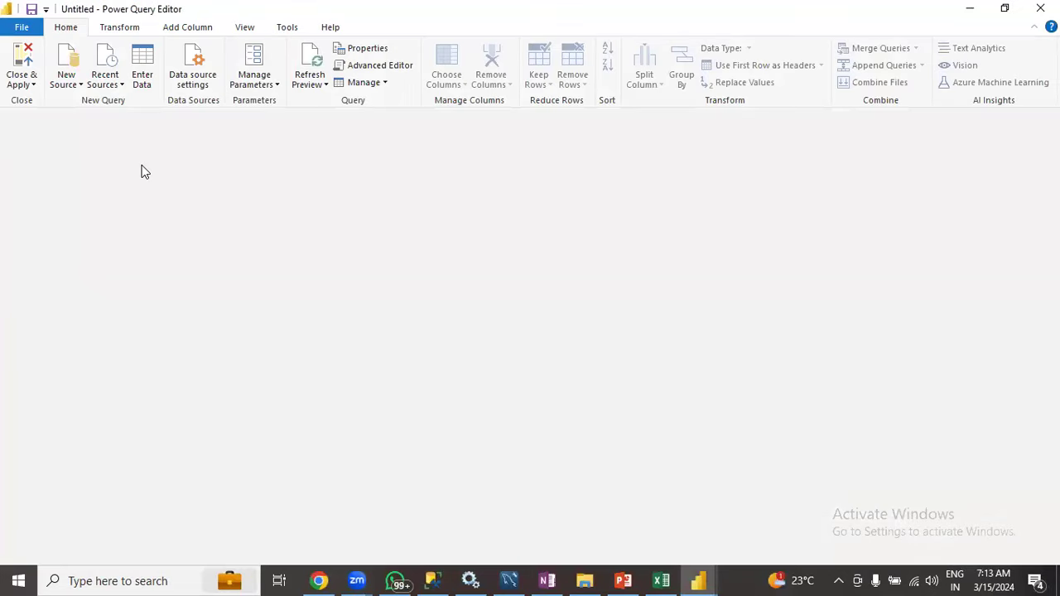
{"action": "left_click", "coordinate": [43, 147]}
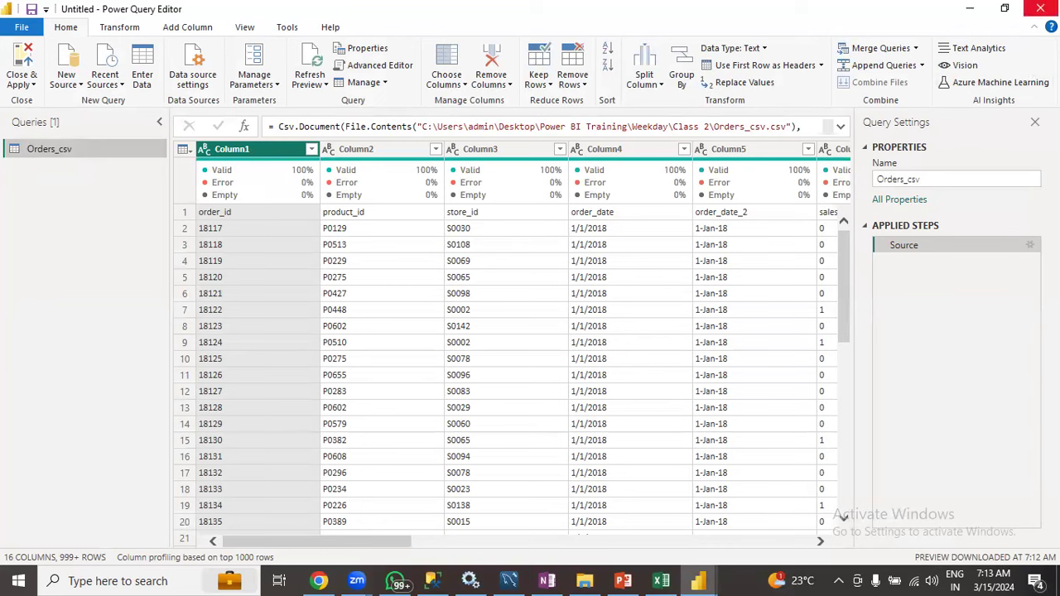
{"action": "left_click", "coordinate": [26, 64]}
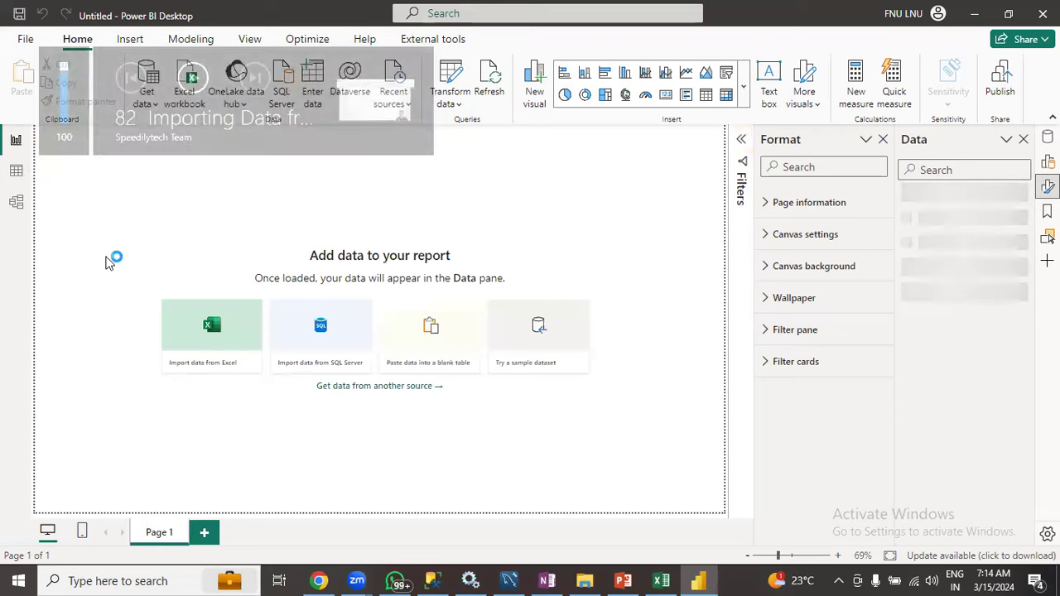
Switch to the Excel workbook, widen column M and enter a sample full name in cell M11.
{"action": "left_click", "coordinate": [661, 581]}
{"action": "double_click", "coordinate": [755, 348]}
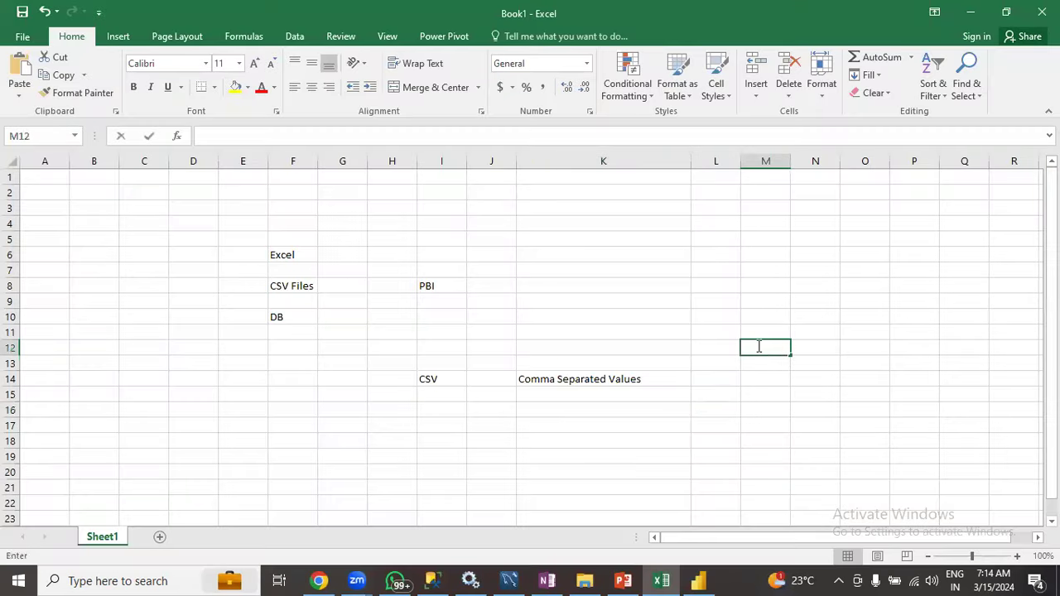
{"action": "left_click", "coordinate": [784, 160]}
{"action": "left_click_drag", "start_coordinate": [790, 160], "coordinate": [855, 163]}
{"action": "left_click", "coordinate": [768, 339]}
{"action": "double_click", "coordinate": [765, 330]}
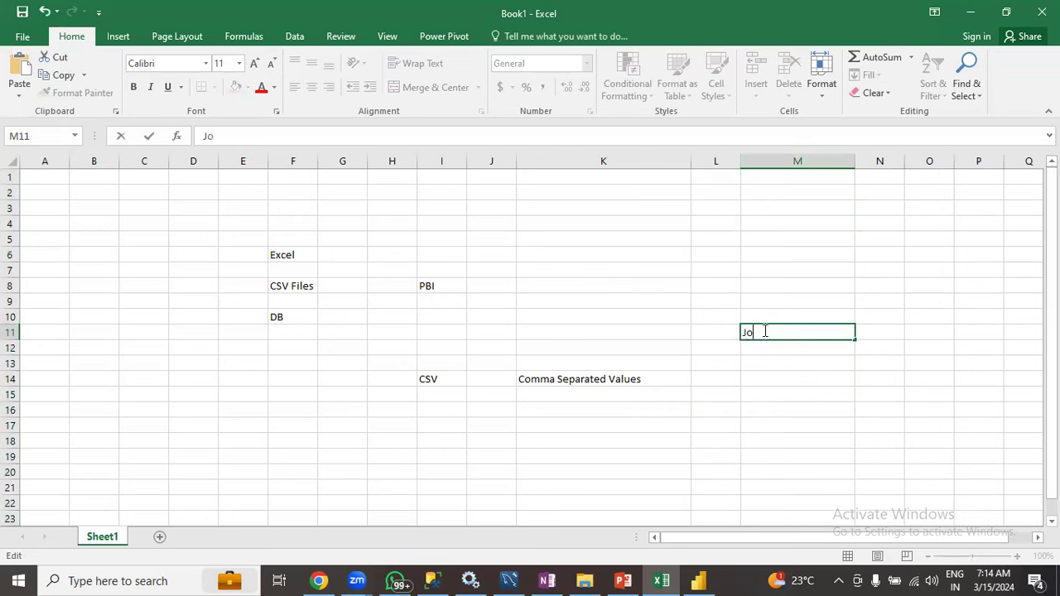
{"action": "type", "text": "Snow"}
{"action": "left_click", "coordinate": [773, 379]}
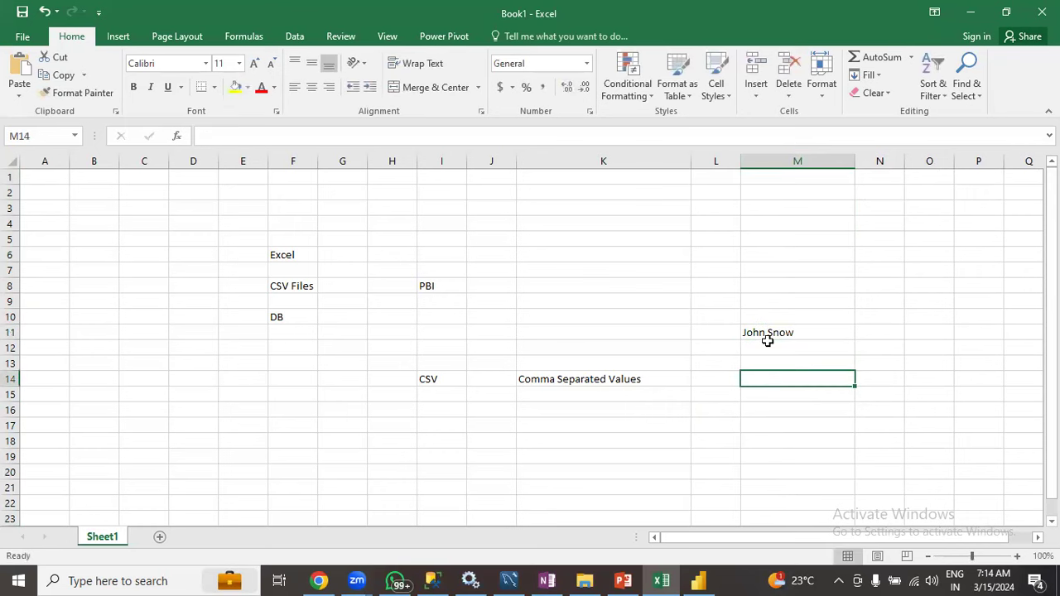
{"action": "left_click", "coordinate": [764, 335]}
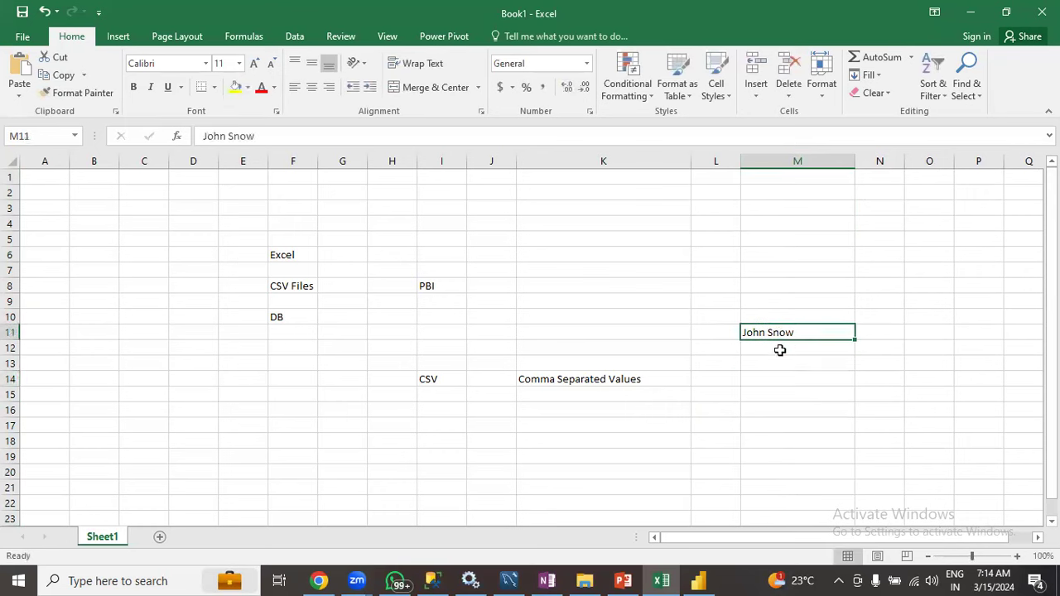
{"action": "double_click", "coordinate": [769, 333]}
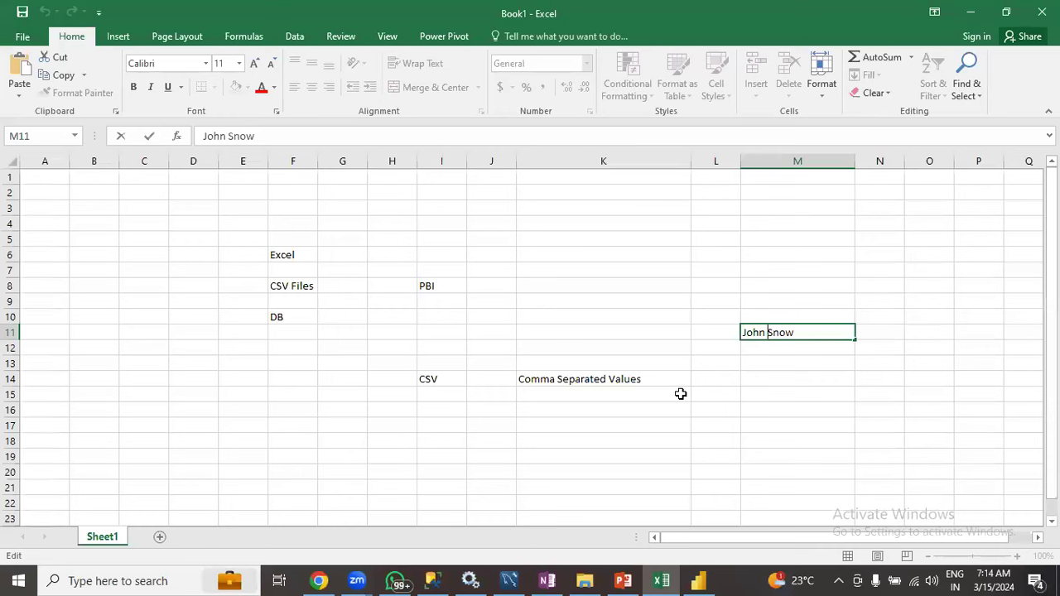
{"action": "left_click", "coordinate": [658, 379]}
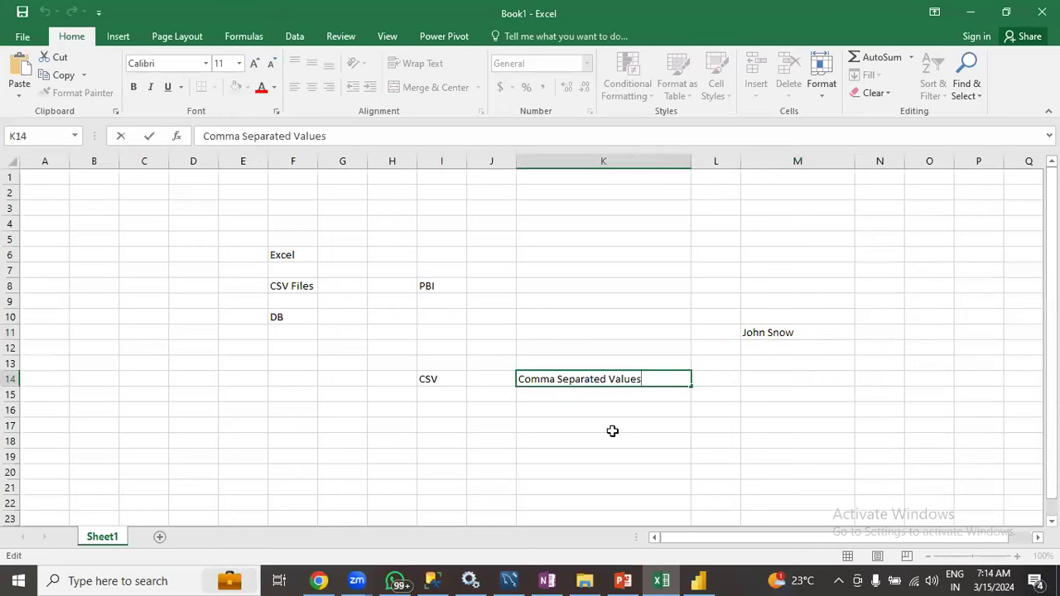
Switch to the Class 2 folder in File Explorer and close the Book1 workbook without saving its changes.
{"action": "left_click", "coordinate": [972, 13]}
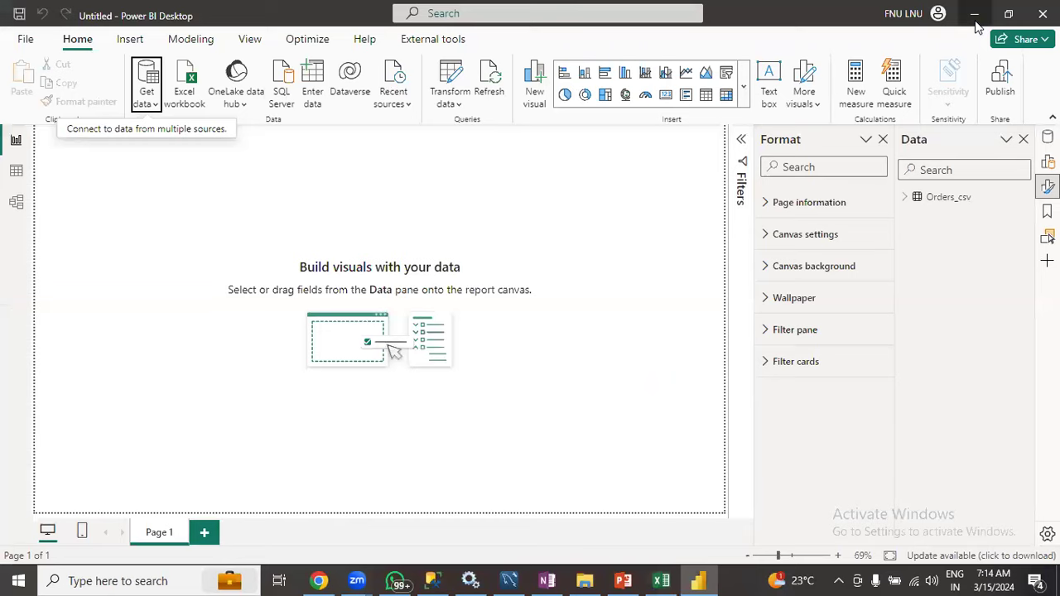
{"action": "left_click", "coordinate": [975, 14]}
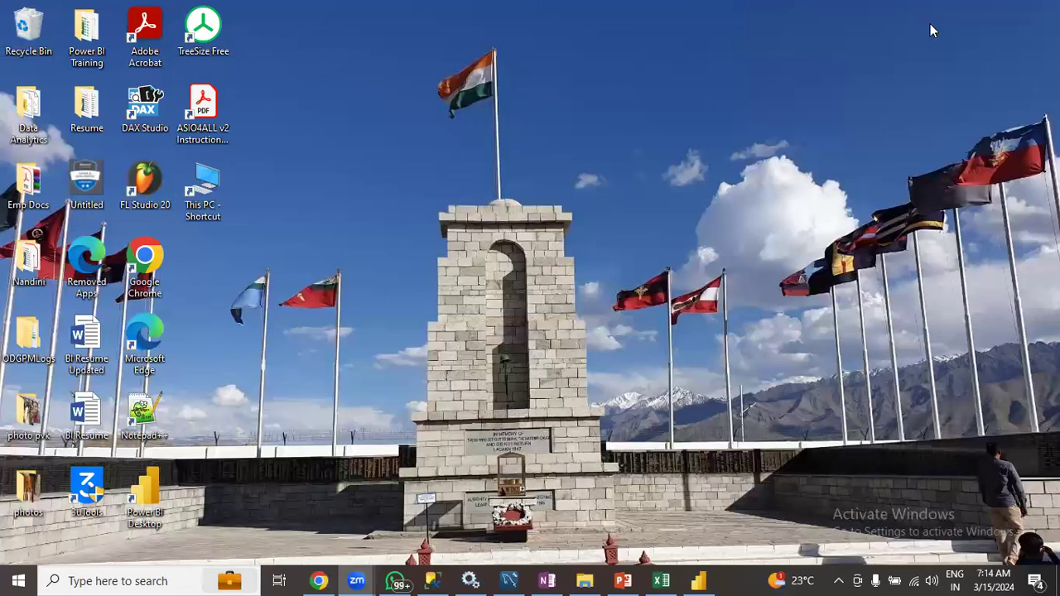
{"action": "left_click", "coordinate": [584, 579]}
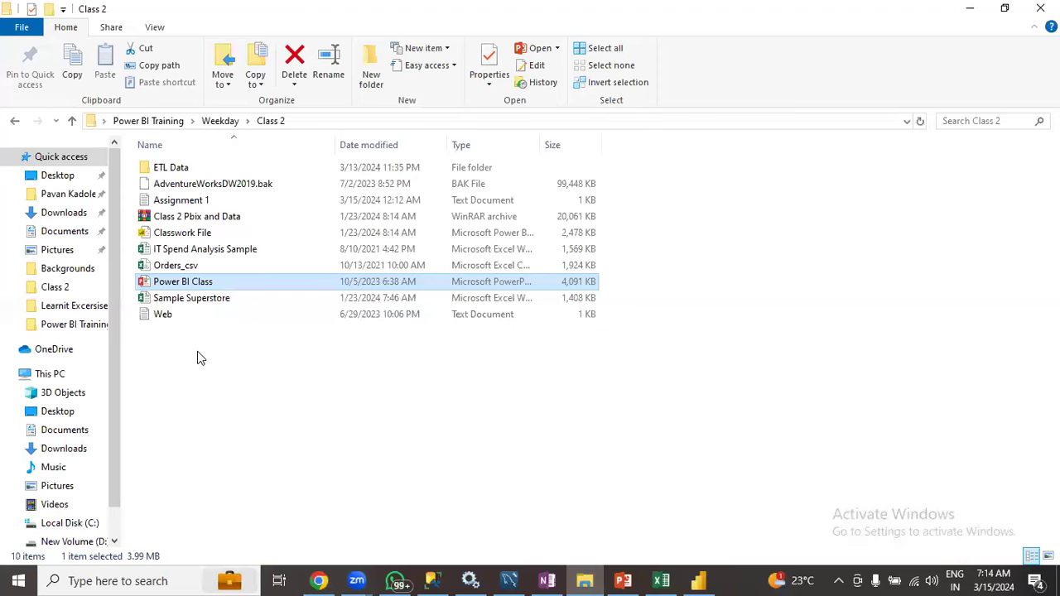
{"action": "double_click", "coordinate": [192, 267]}
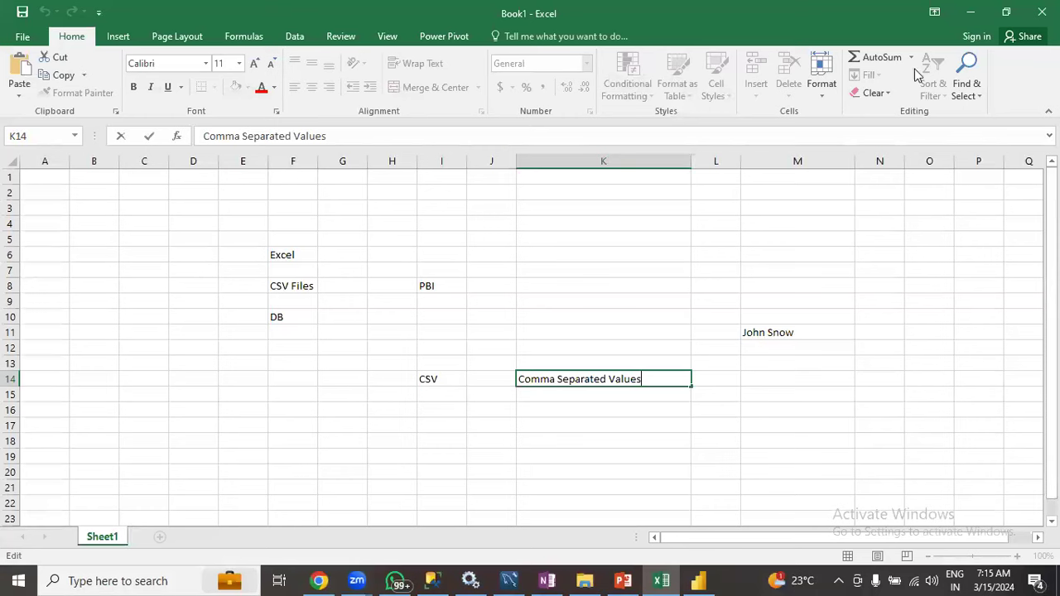
{"action": "left_click", "coordinate": [1042, 12]}
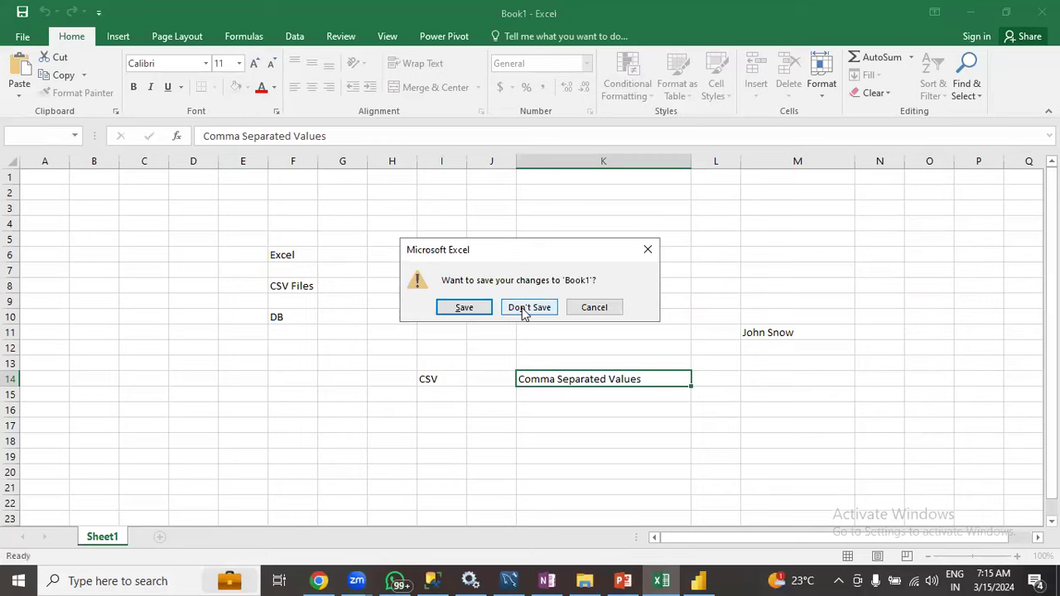
{"action": "left_click", "coordinate": [529, 307]}
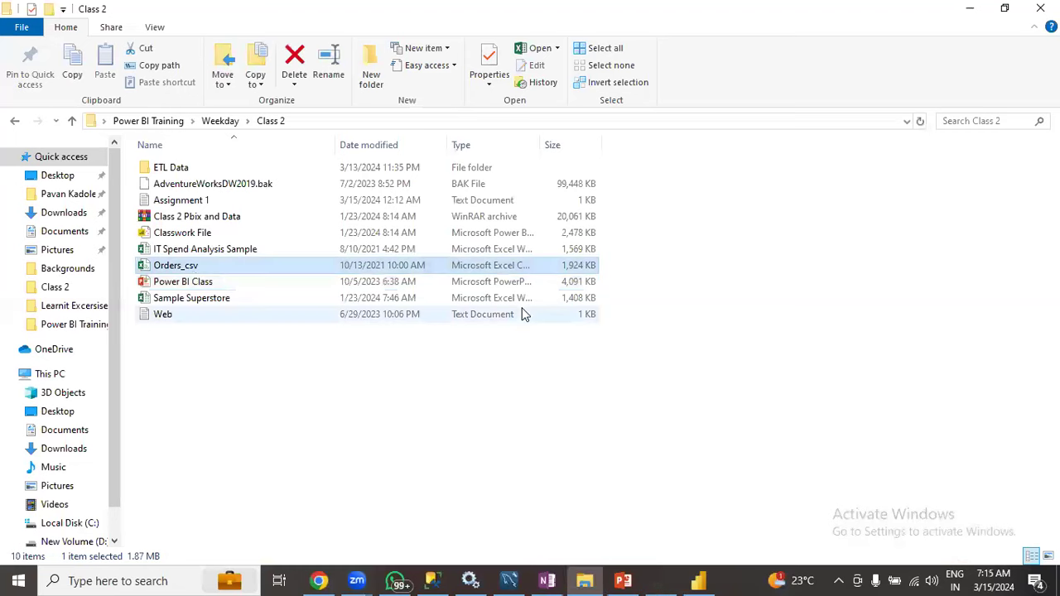
Open Orders_csv from the Class 2 folder in Excel, examine its headers and rows, and close the file.
{"action": "double_click", "coordinate": [179, 269]}
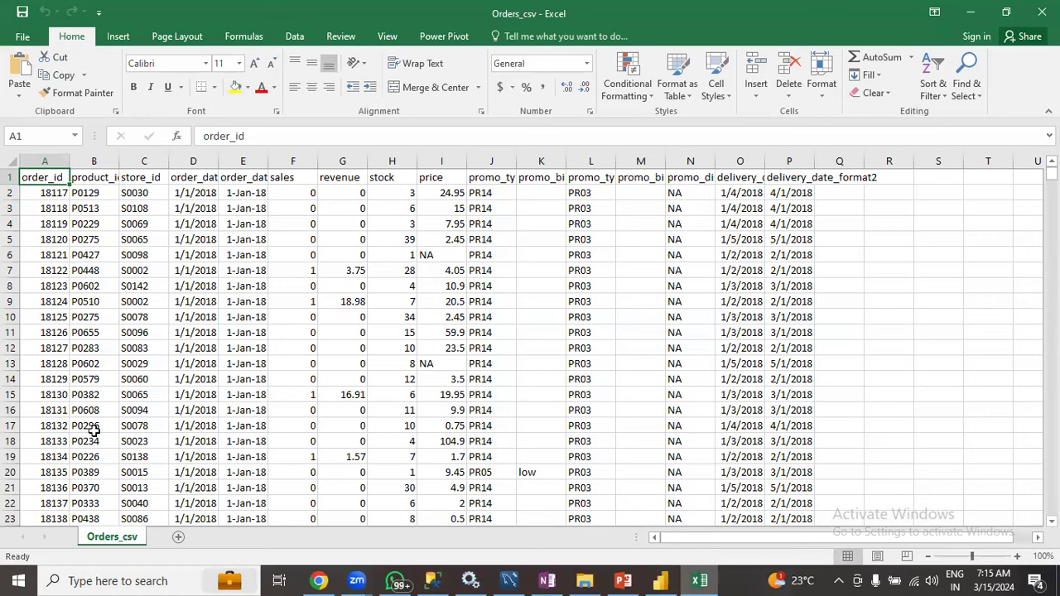
{"action": "scroll", "coordinate": [279, 452], "scroll_direction": "down", "scroll_amount": 5}
{"action": "scroll", "coordinate": [280, 453], "scroll_direction": "down", "scroll_amount": 1}
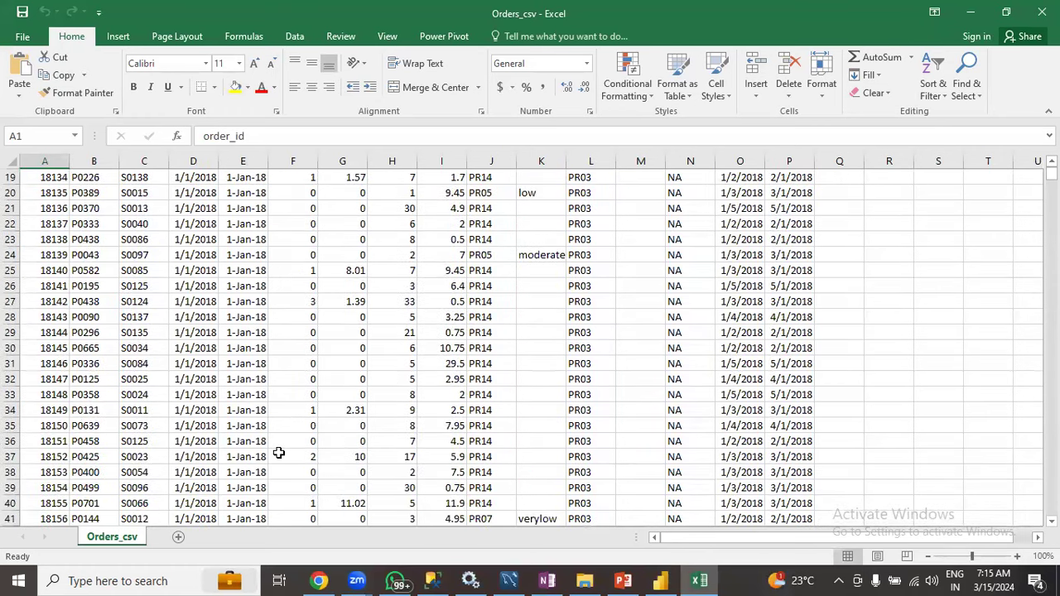
{"action": "scroll", "coordinate": [279, 453], "scroll_direction": "up", "scroll_amount": 6}
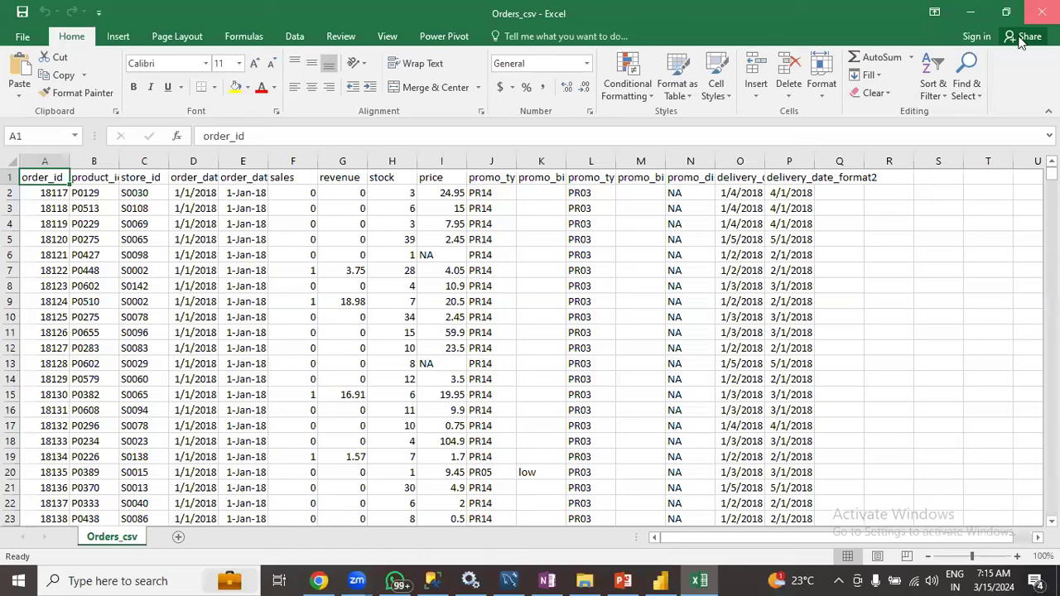
{"action": "left_click", "coordinate": [1042, 11]}
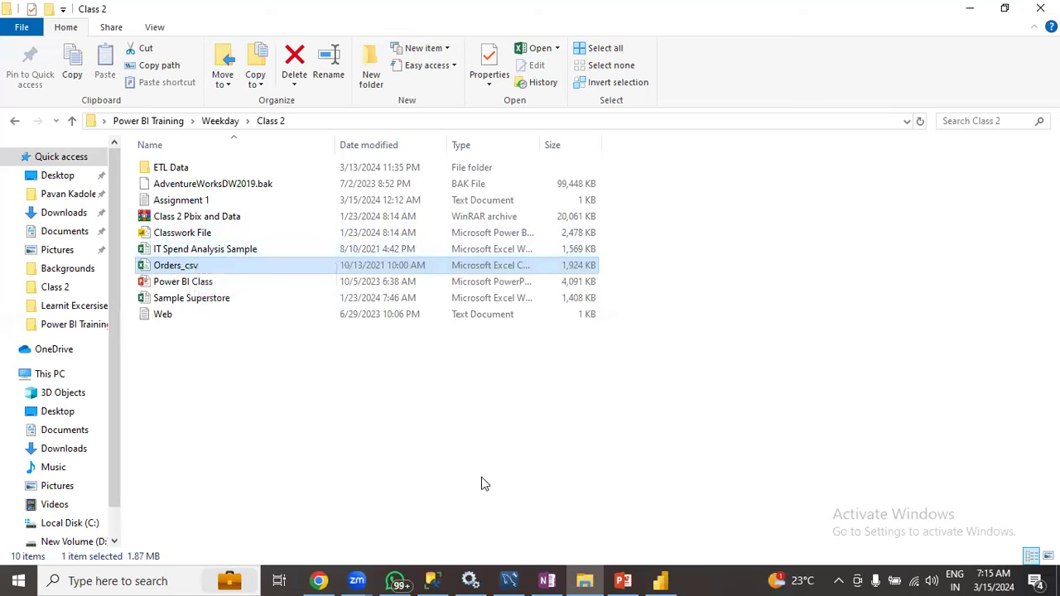
Switch to Power BI Desktop and display the imported Orders_csv rows in Table view.
{"action": "left_click", "coordinate": [650, 581]}
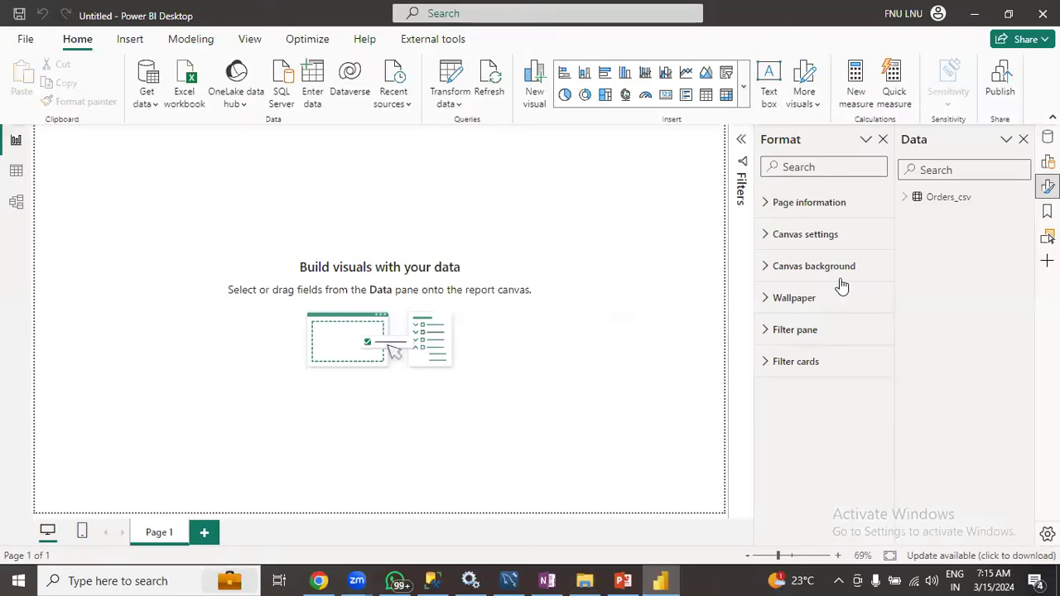
{"action": "left_click", "coordinate": [16, 172]}
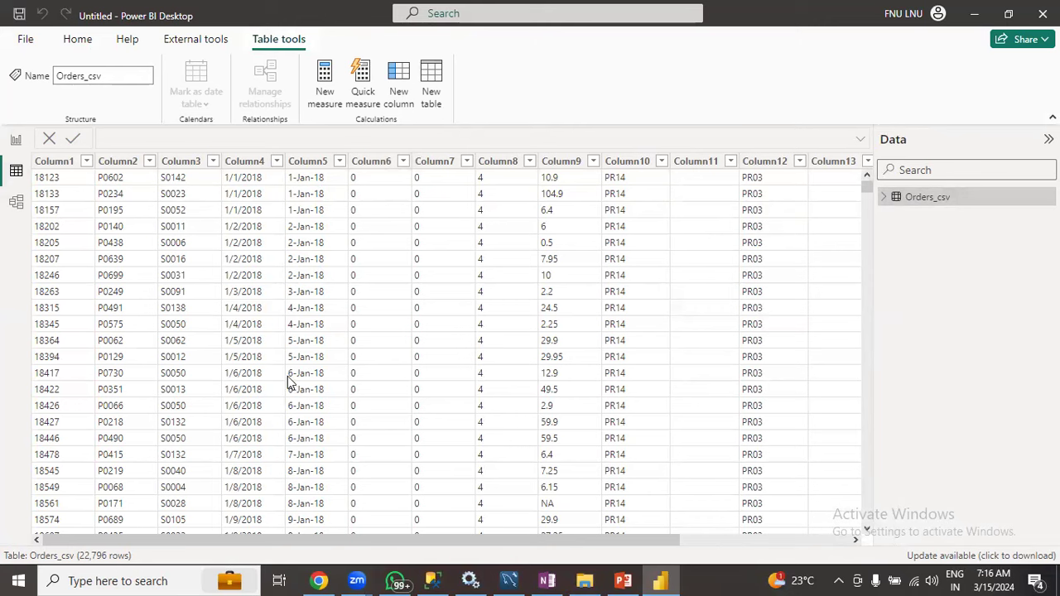
{"action": "scroll", "coordinate": [182, 300], "scroll_direction": "down", "scroll_amount": 1}
{"action": "scroll", "coordinate": [183, 295], "scroll_direction": "up", "scroll_amount": 1}
Connect to the Sample Superstore file in the Class 2 folder as an Excel workbook data source.
{"action": "left_click", "coordinate": [78, 40]}
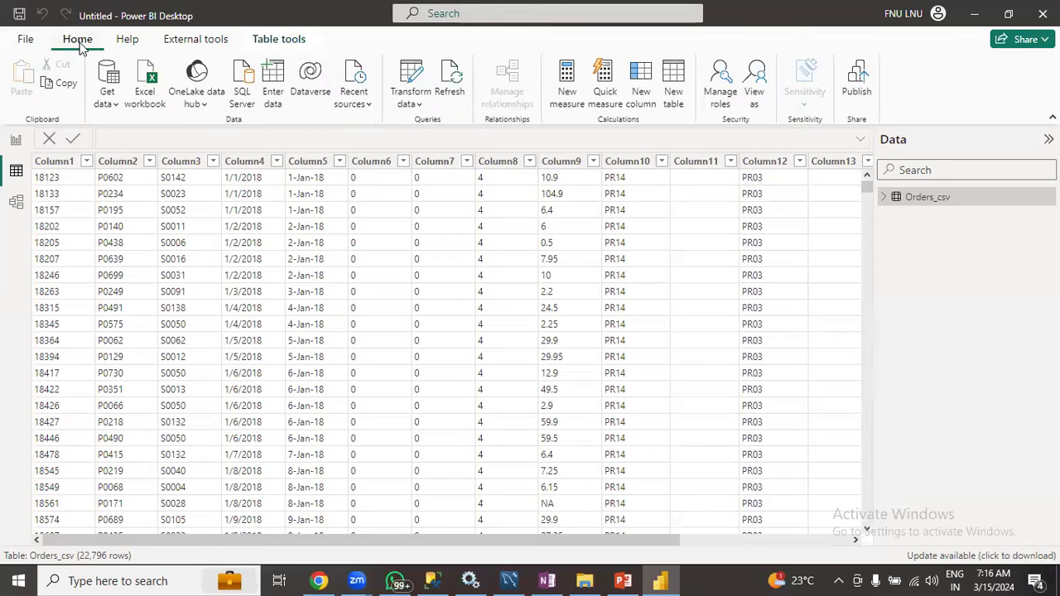
{"action": "left_click", "coordinate": [107, 106]}
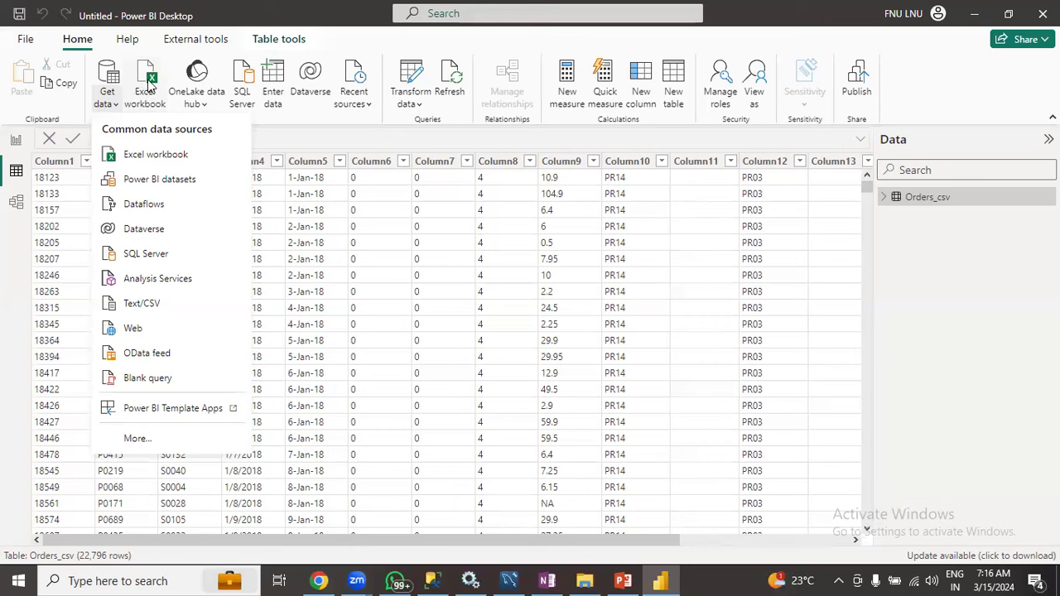
{"action": "left_click", "coordinate": [146, 154]}
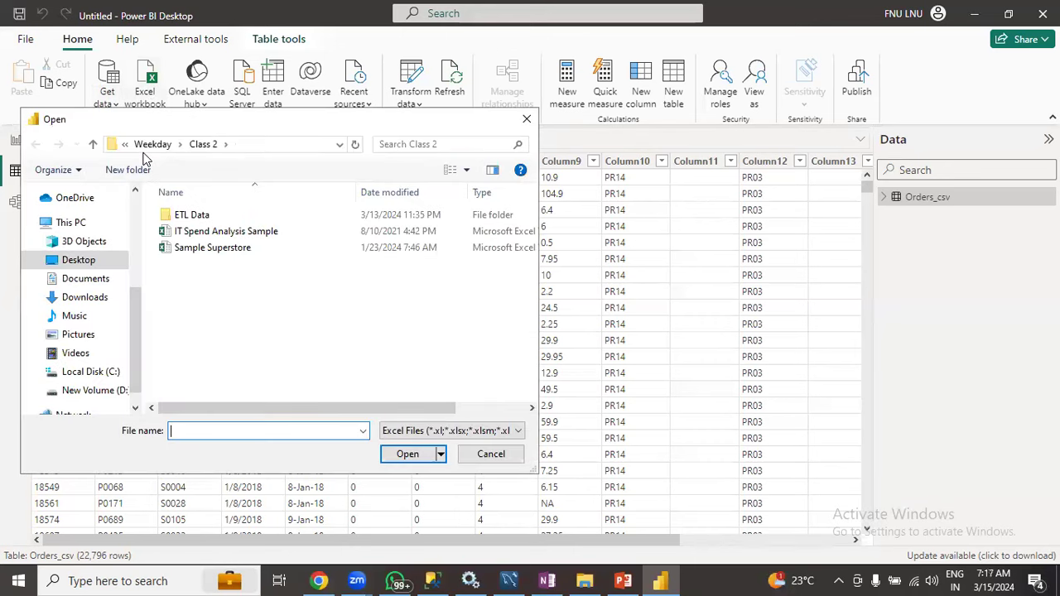
{"action": "left_click", "coordinate": [200, 250]}
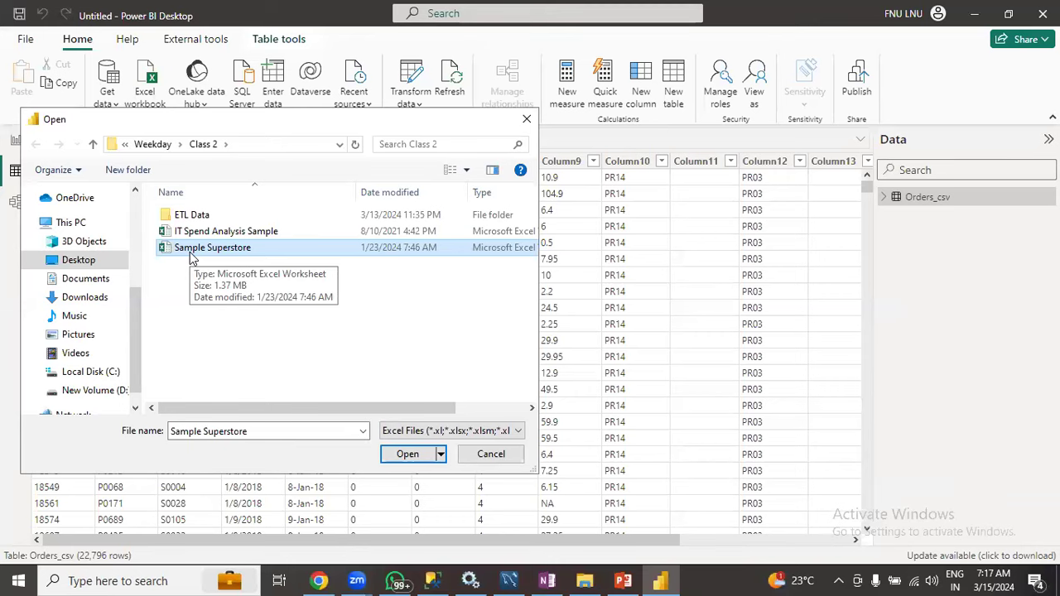
{"action": "left_click", "coordinate": [409, 455]}
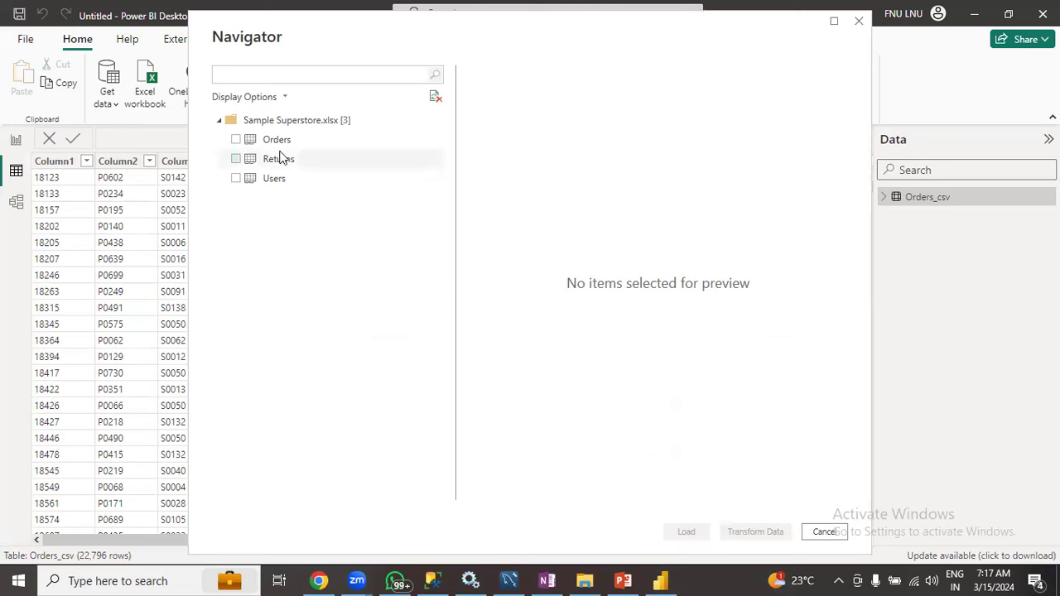
Select the Orders, Returns and Users tables of Sample Superstore.xlsx for import.
{"action": "left_click", "coordinate": [257, 146]}
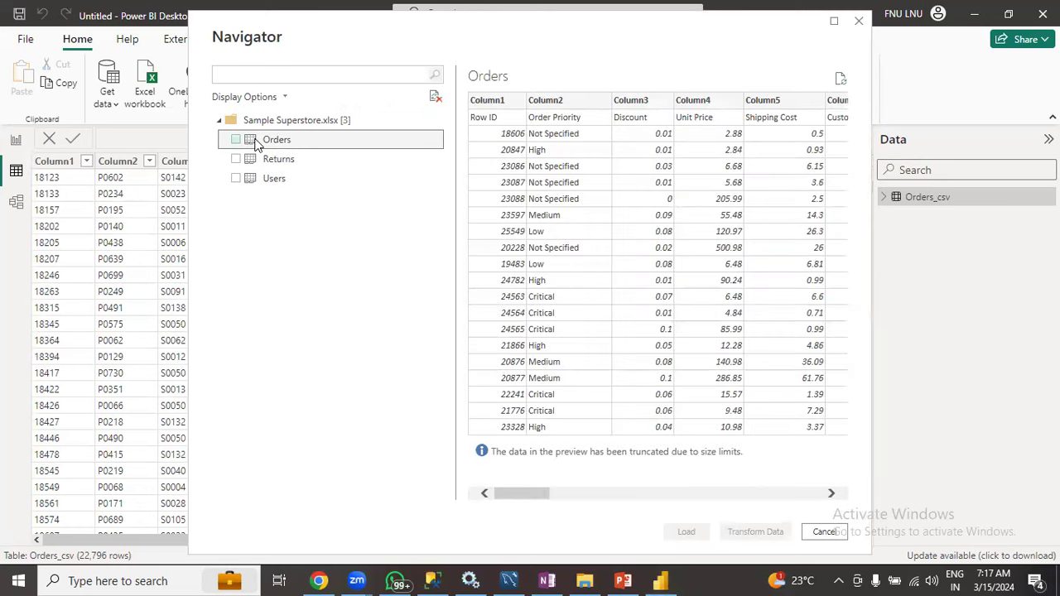
{"action": "left_click", "coordinate": [236, 139]}
{"action": "left_click", "coordinate": [249, 161]}
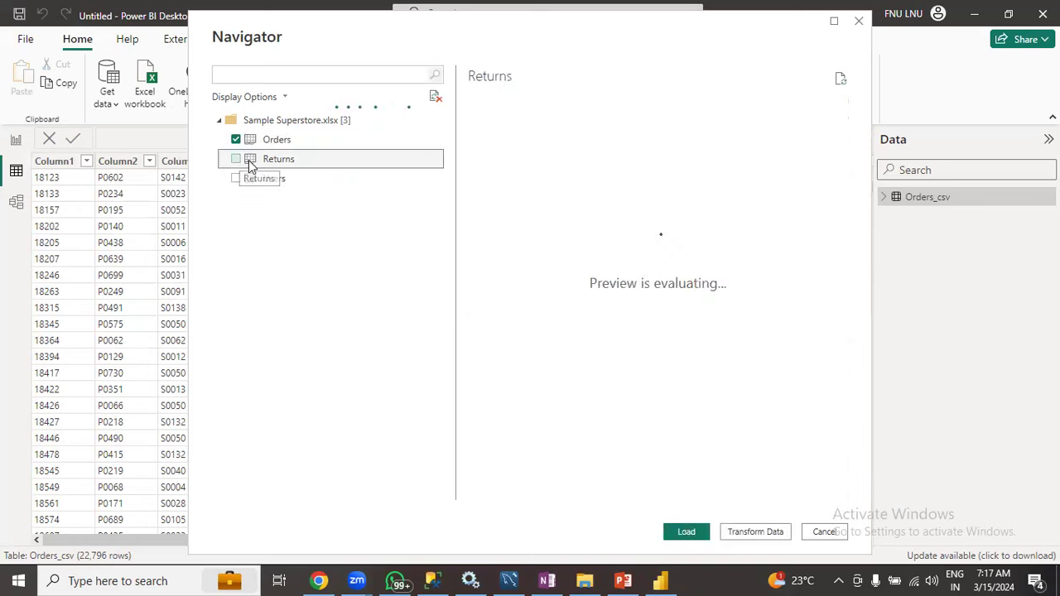
{"action": "left_click", "coordinate": [236, 159]}
{"action": "left_click", "coordinate": [236, 179]}
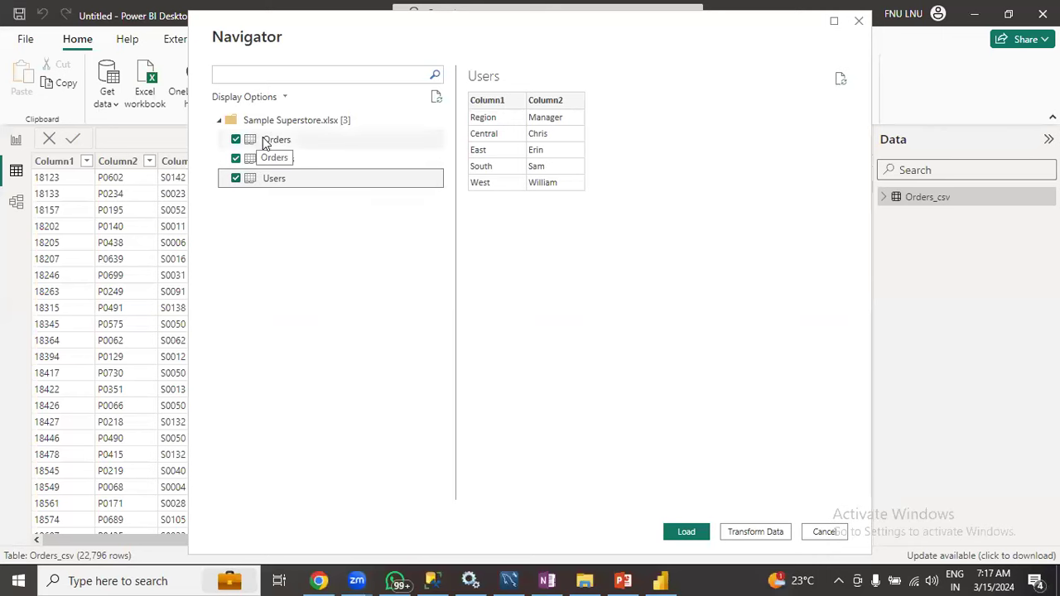
Check the previews of the Orders, Returns and Users tables and load all three into the model.
{"action": "left_click", "coordinate": [259, 141]}
{"action": "left_click", "coordinate": [270, 161]}
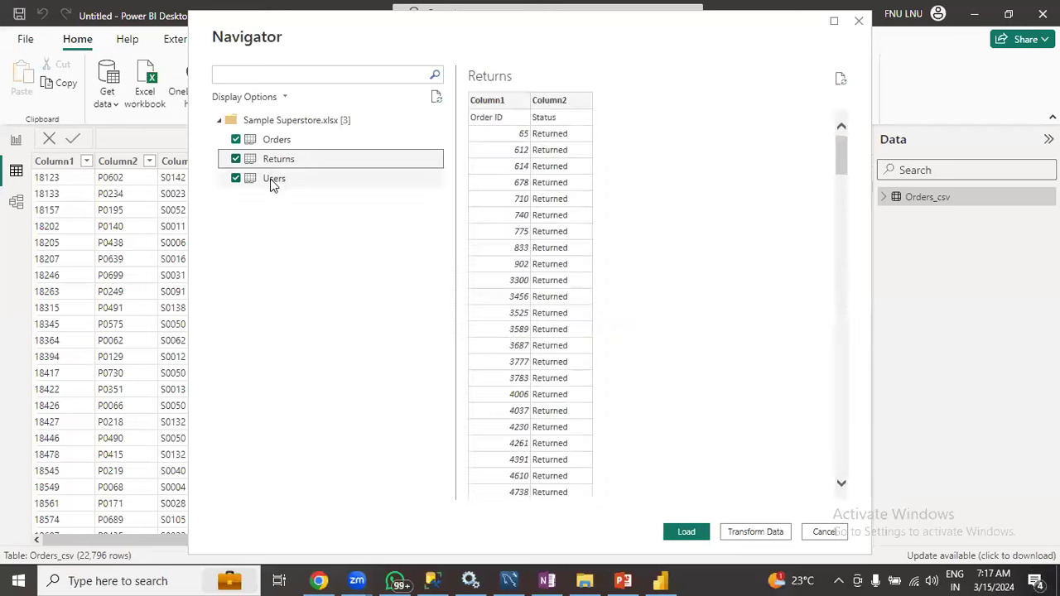
{"action": "left_click", "coordinate": [270, 180]}
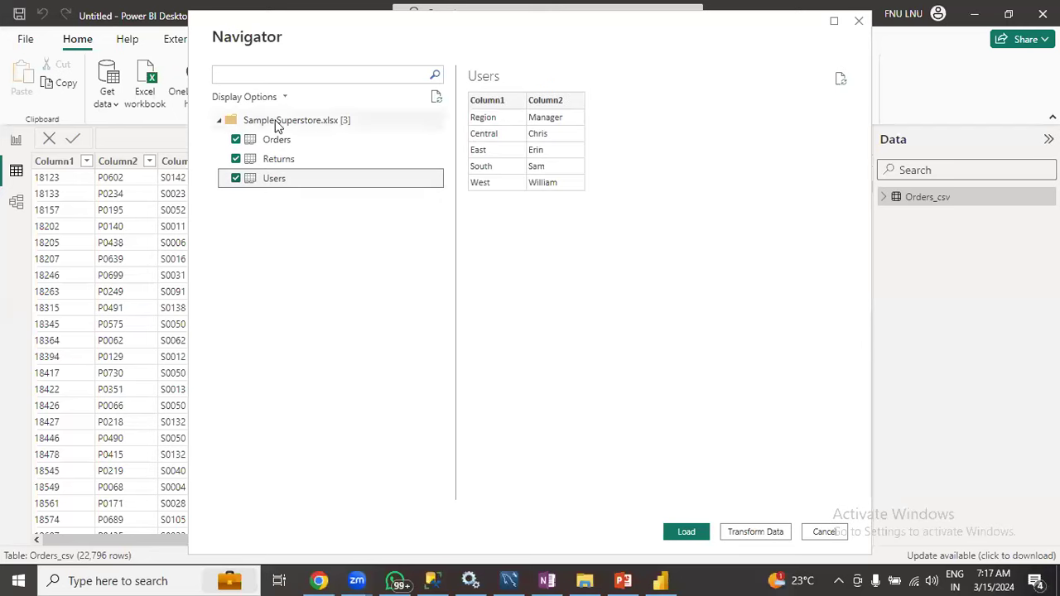
{"action": "left_click", "coordinate": [290, 161]}
{"action": "left_click", "coordinate": [280, 143]}
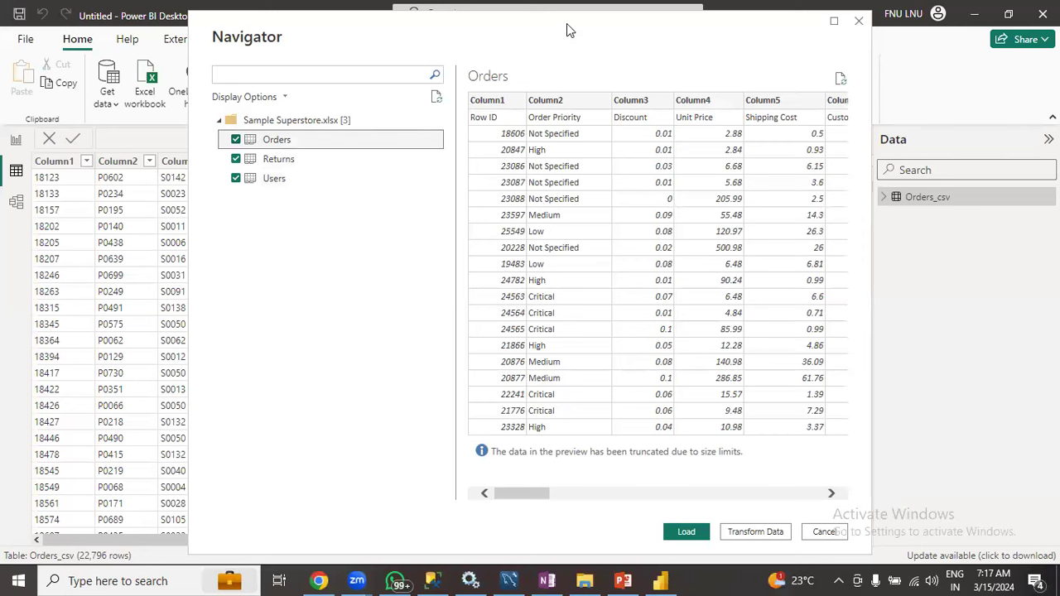
{"action": "left_click_drag", "start_coordinate": [567, 29], "coordinate": [553, 20]}
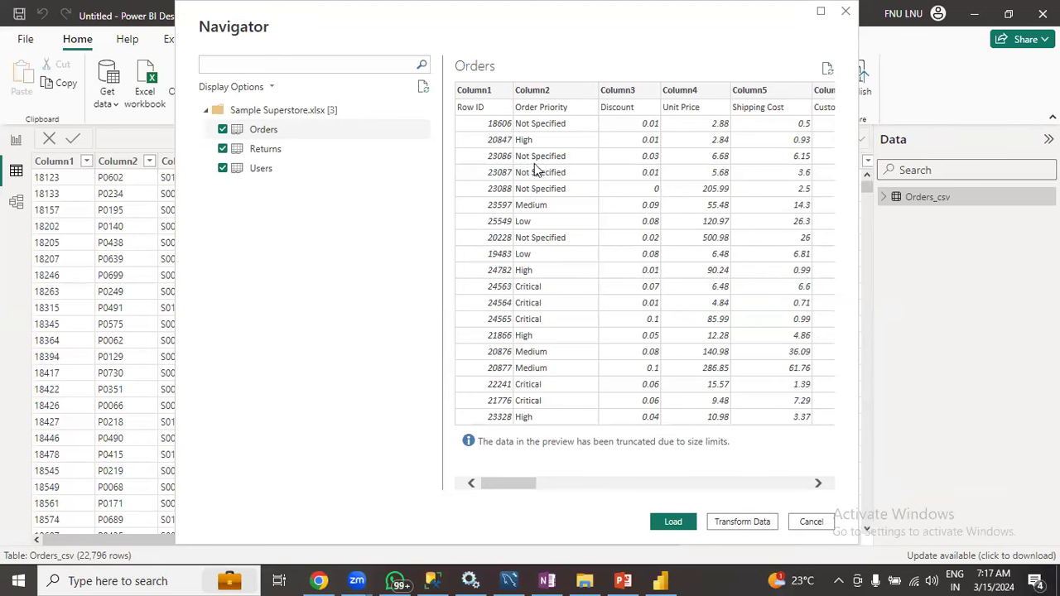
{"action": "left_click", "coordinate": [605, 483]}
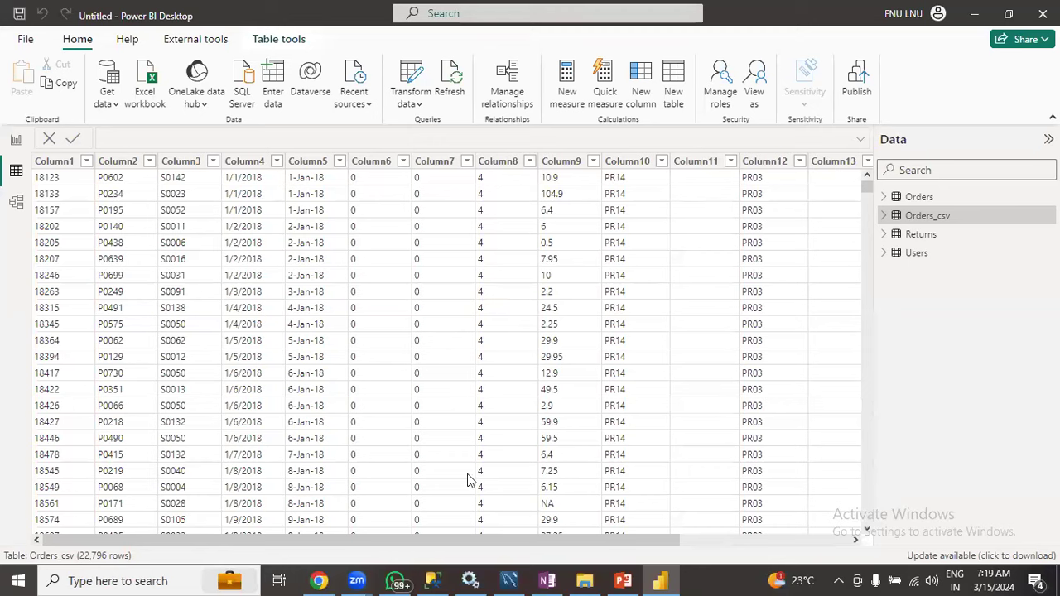
Switch to SQL Server Management Studio and connect to the DESKTOP-JFNBJGL\SQLEXPRESS database engine with Windows Authentication.
{"action": "mouse_move", "coordinate": [436, 580]}
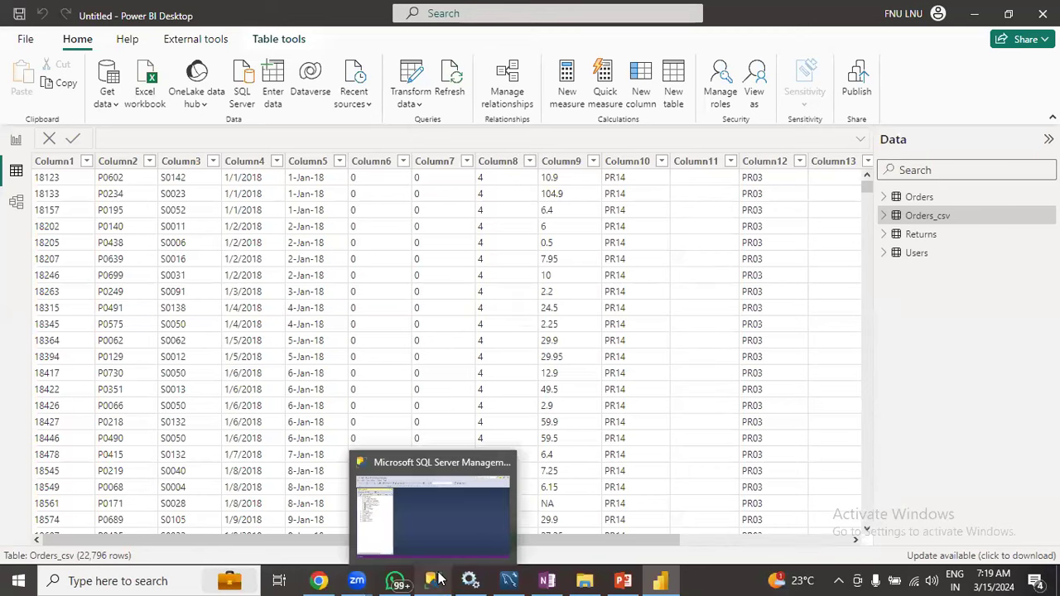
{"action": "left_click", "coordinate": [437, 580]}
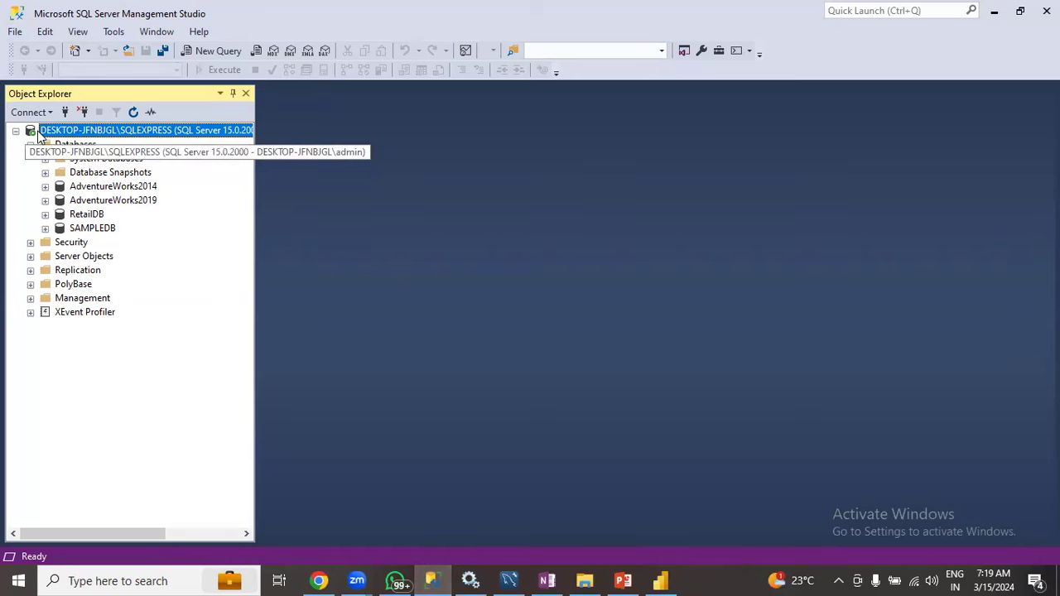
{"action": "left_click", "coordinate": [47, 113]}
{"action": "left_click", "coordinate": [60, 130]}
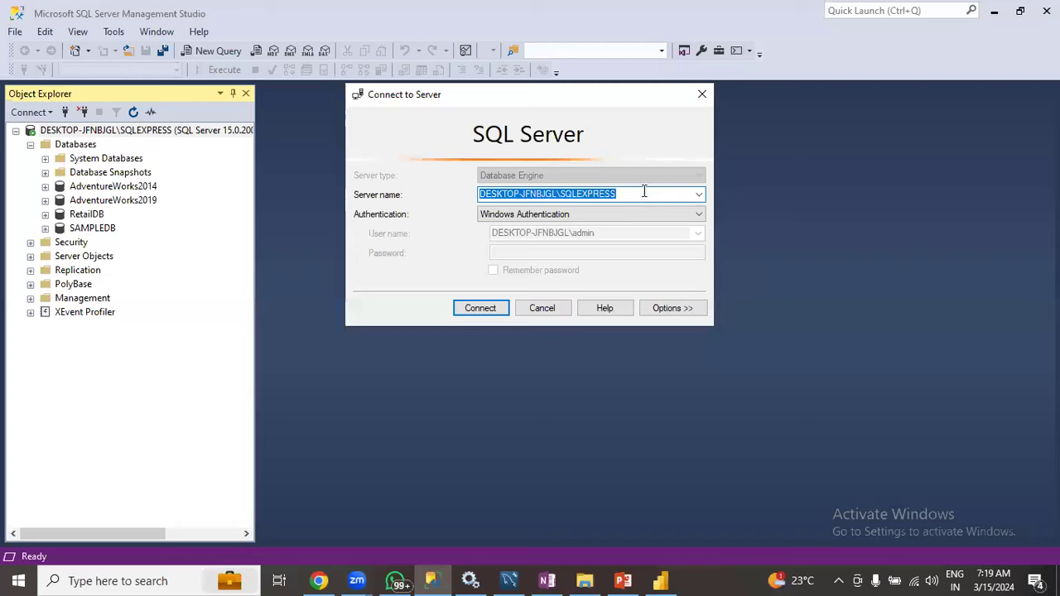
{"action": "left_click", "coordinate": [494, 309]}
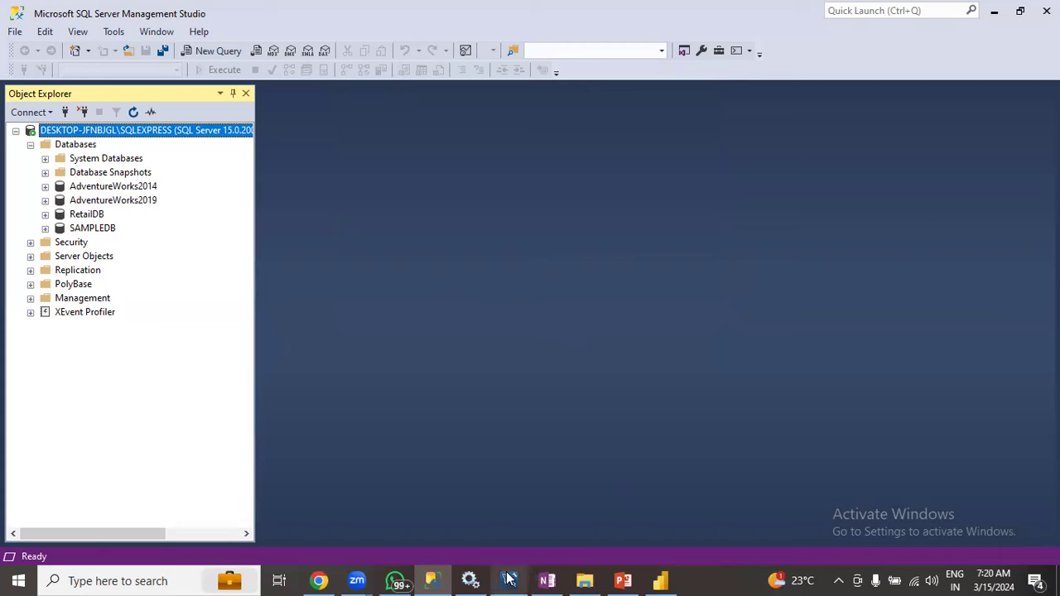
Switch to MySQL Workbench and collapse the sales schema in the schema list.
{"action": "mouse_move", "coordinate": [509, 579]}
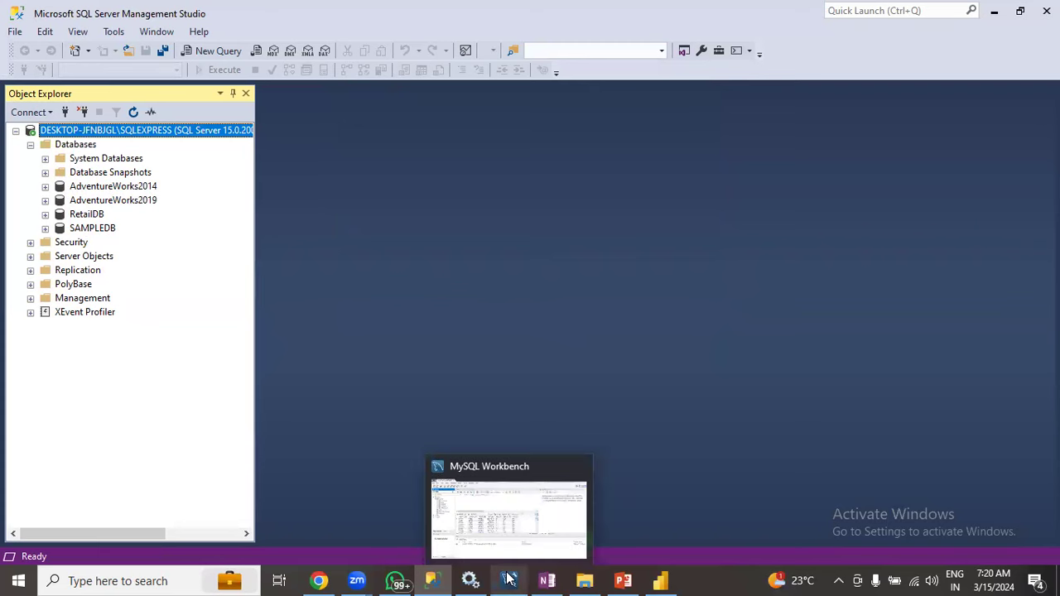
{"action": "left_click", "coordinate": [510, 579]}
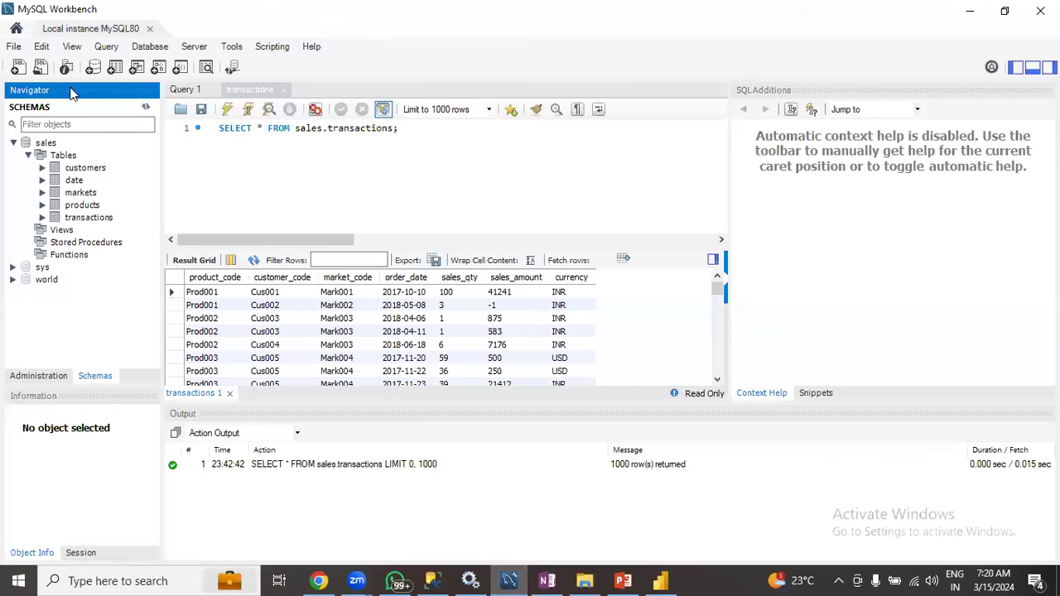
{"action": "left_click", "coordinate": [14, 144]}
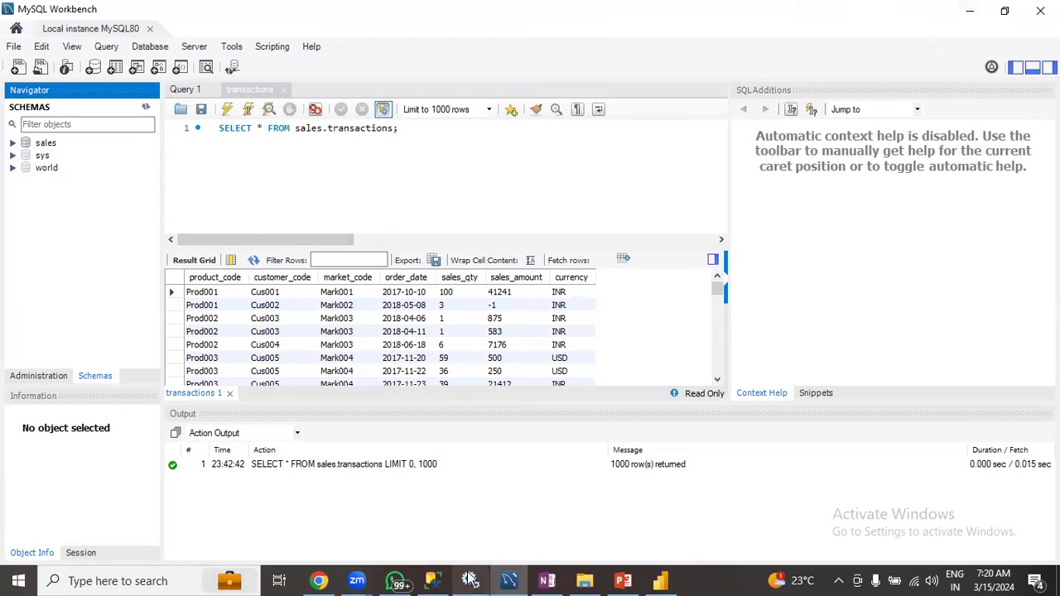
Open the Windows Services console, check the status and available actions of the MYSQL80 service, and minimize the console.
{"action": "left_click", "coordinate": [123, 581]}
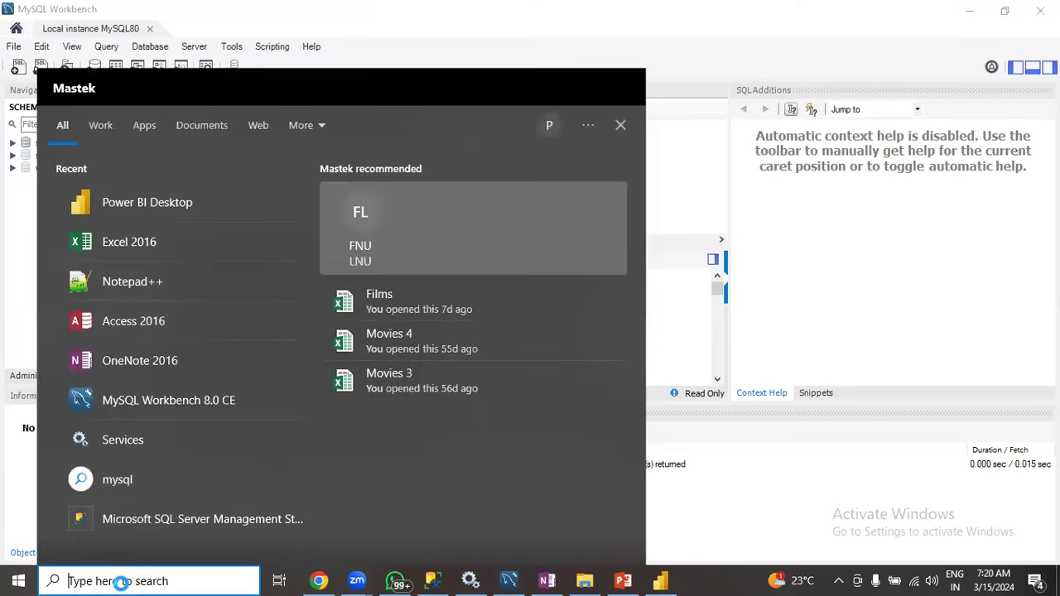
{"action": "type", "text": "servi"}
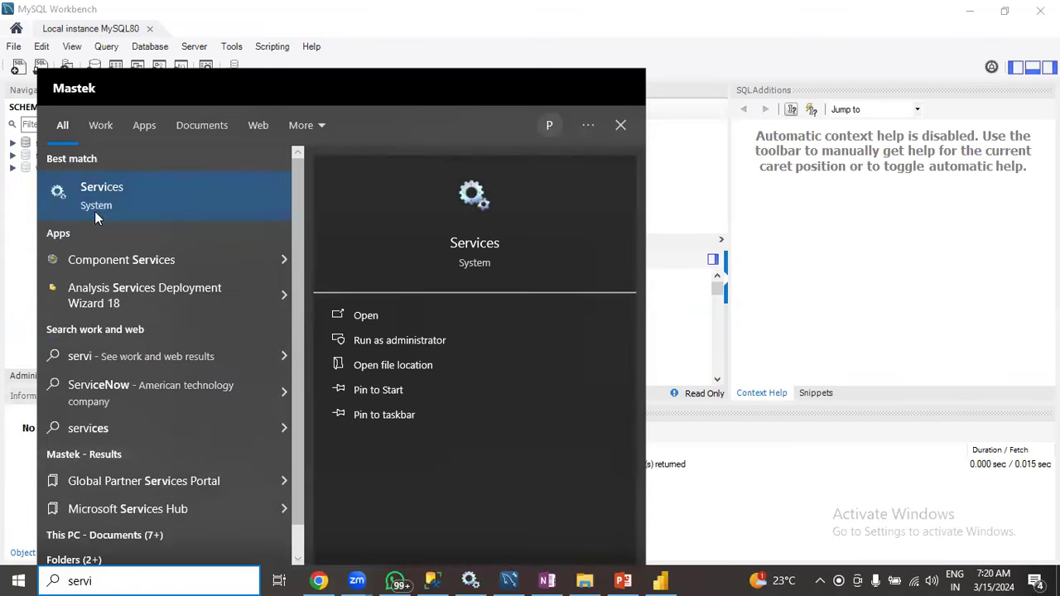
{"action": "key", "text": "Return"}
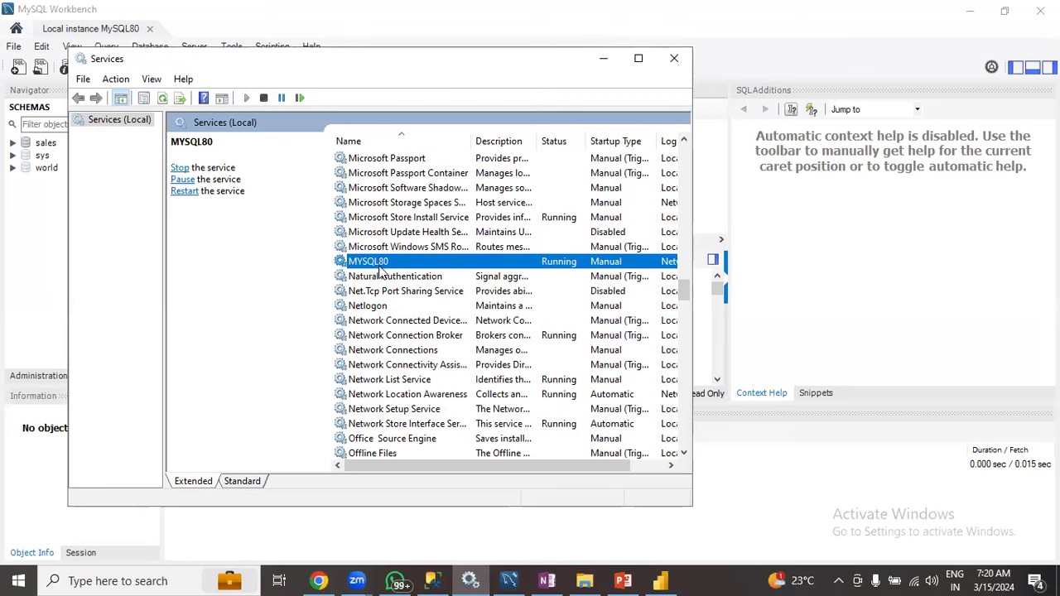
{"action": "mouse_move", "coordinate": [470, 465]}
{"action": "left_mouse_down"}
{"action": "mouse_move", "coordinate": [517, 467]}
{"action": "mouse_move", "coordinate": [469, 466]}
{"action": "left_mouse_up"}
{"action": "right_click", "coordinate": [391, 269]}
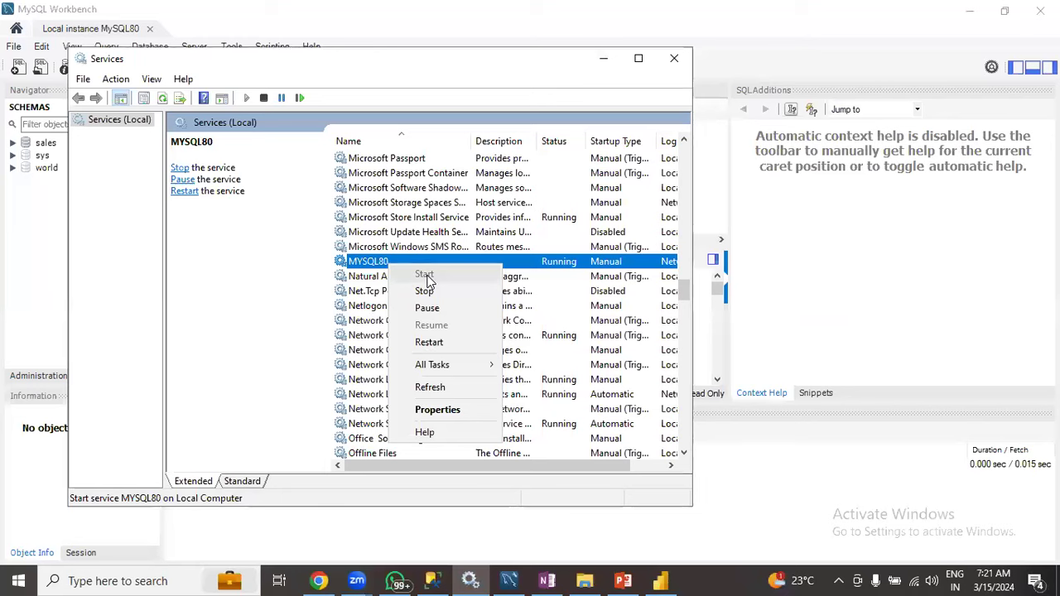
{"action": "left_click", "coordinate": [289, 290]}
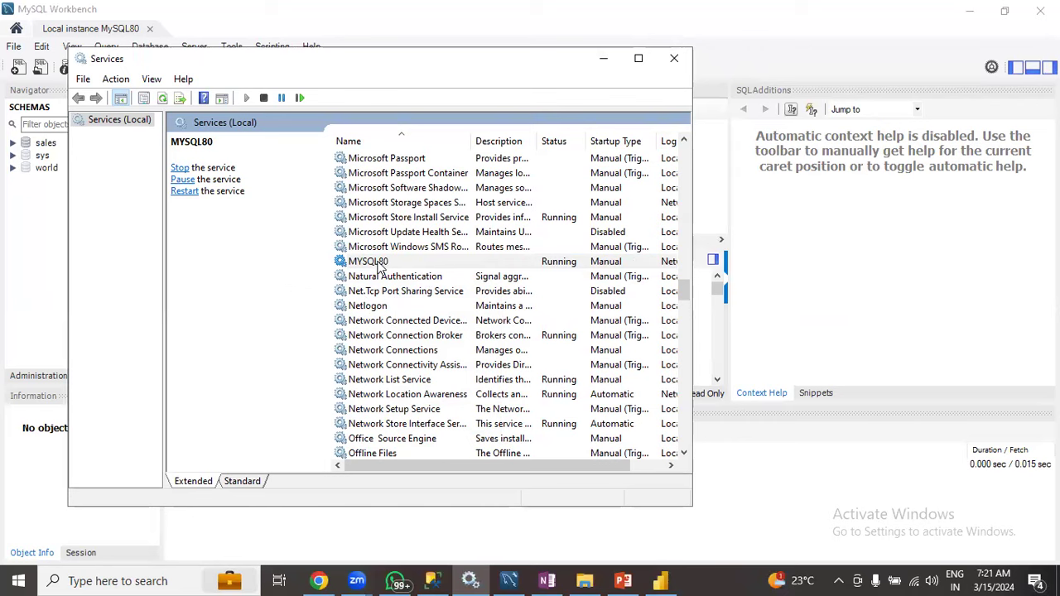
{"action": "left_click", "coordinate": [603, 62]}
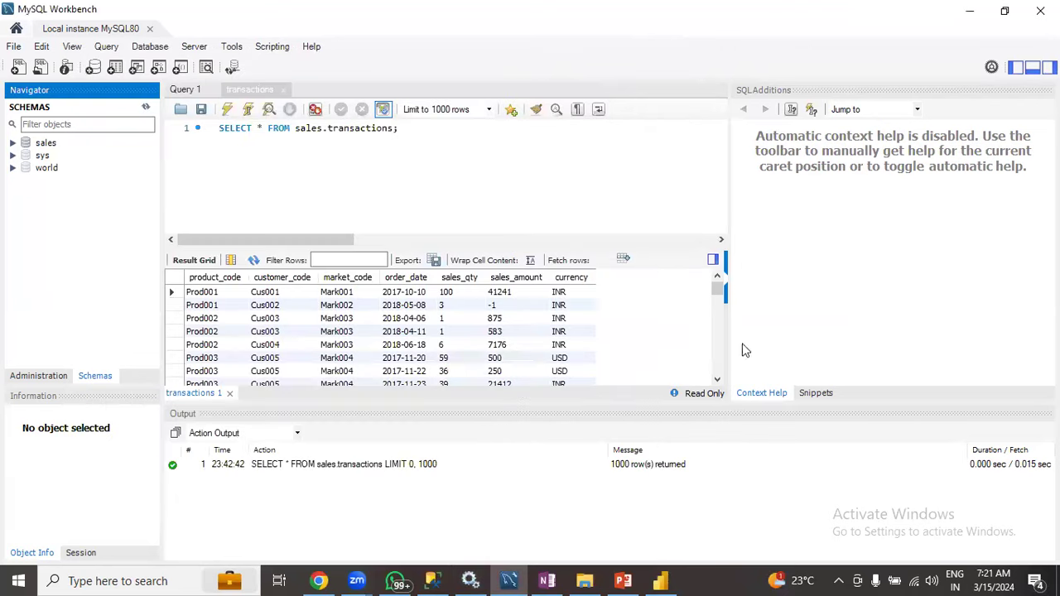
Switch to SQL Server Management Studio briefly, return to Power BI Desktop and start a SQL Server database import.
{"action": "left_click", "coordinate": [434, 580]}
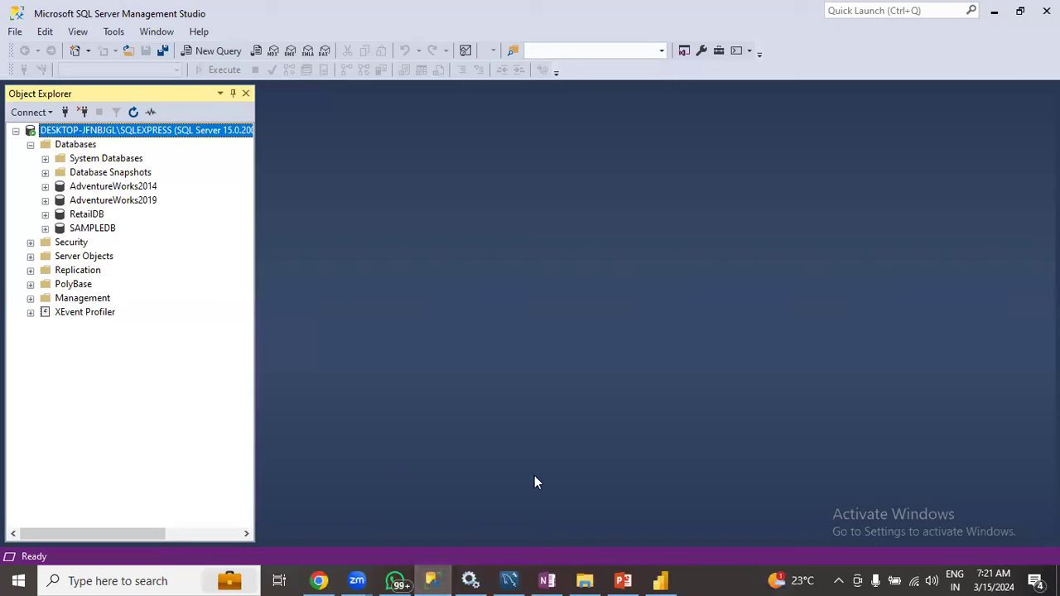
{"action": "mouse_move", "coordinate": [669, 579]}
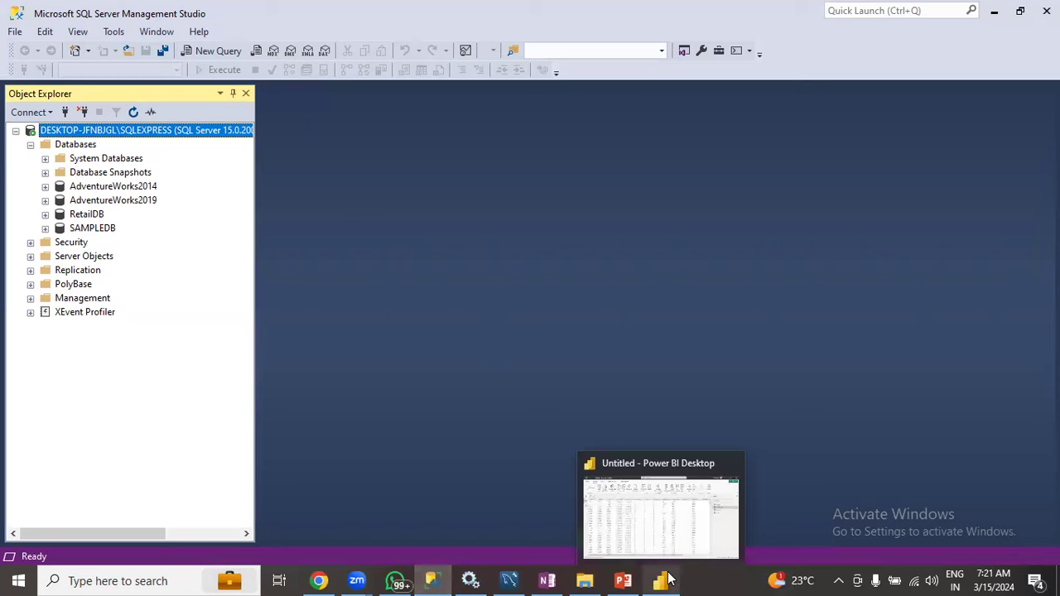
{"action": "left_click", "coordinate": [669, 580]}
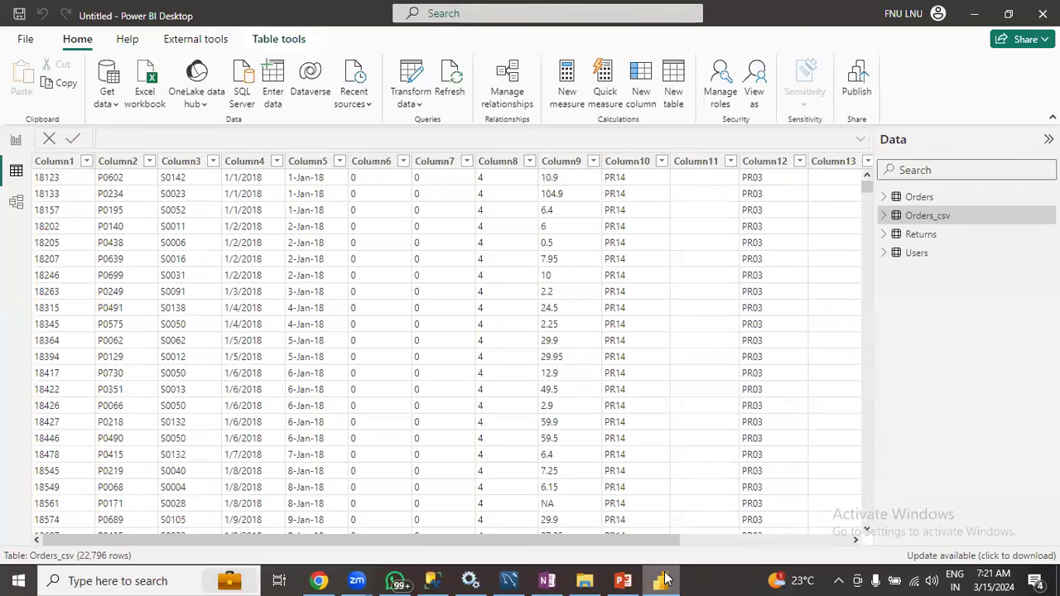
{"action": "left_click", "coordinate": [106, 99]}
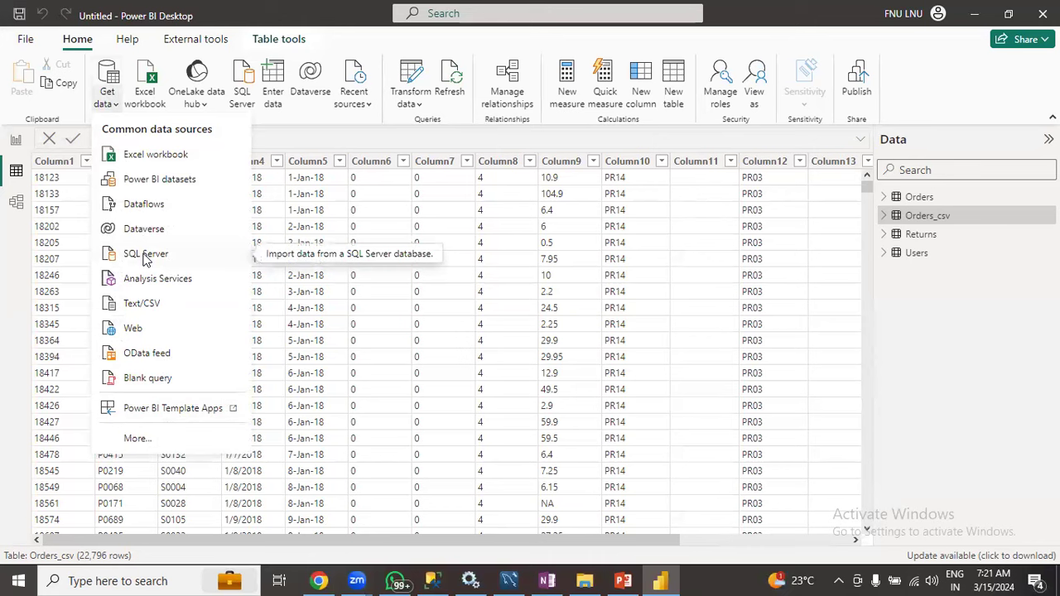
{"action": "left_click", "coordinate": [144, 255]}
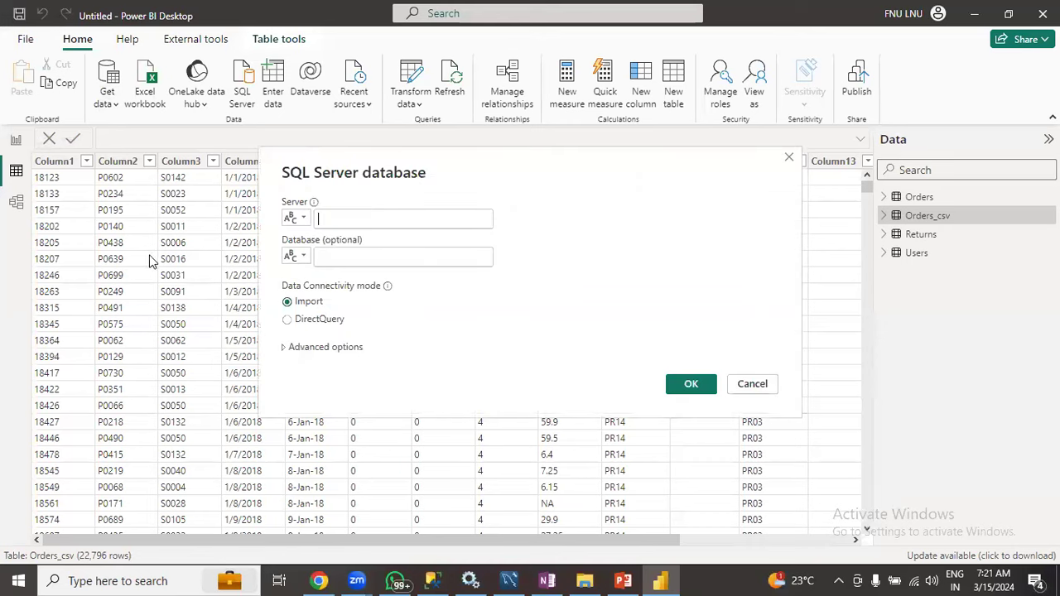
Copy the server name DESKTOP-JFNBJGL\SQLEXPRESS from the SQL Server Name note in OneNote and enter it as the server of the SQL Server import.
{"action": "left_click", "coordinate": [548, 580]}
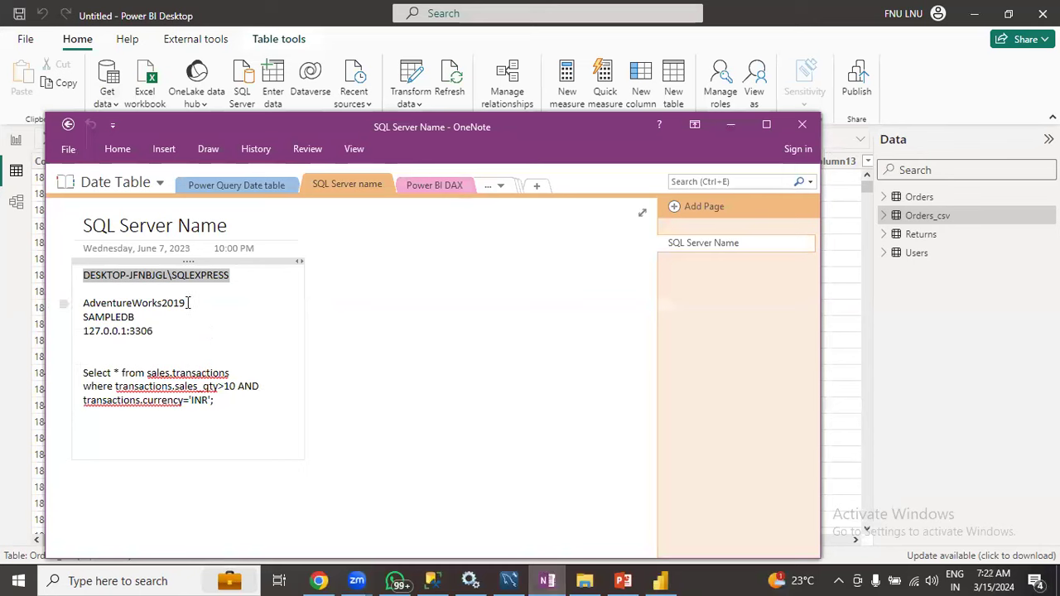
{"action": "left_click", "coordinate": [188, 303]}
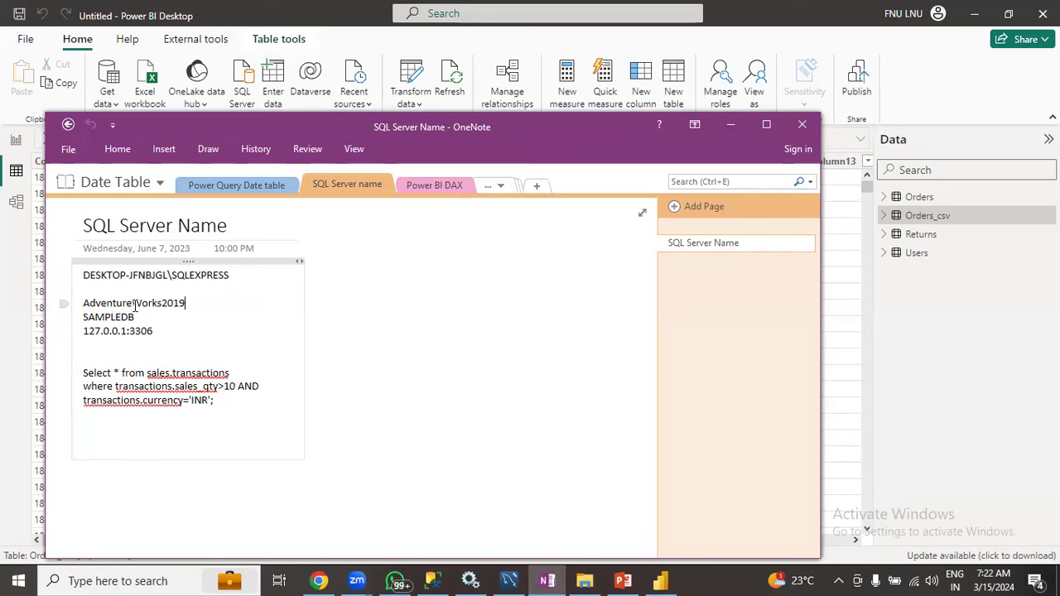
{"action": "left_click_drag", "start_coordinate": [232, 275], "coordinate": [82, 273]}
{"action": "key", "text": "ctrl+c"}
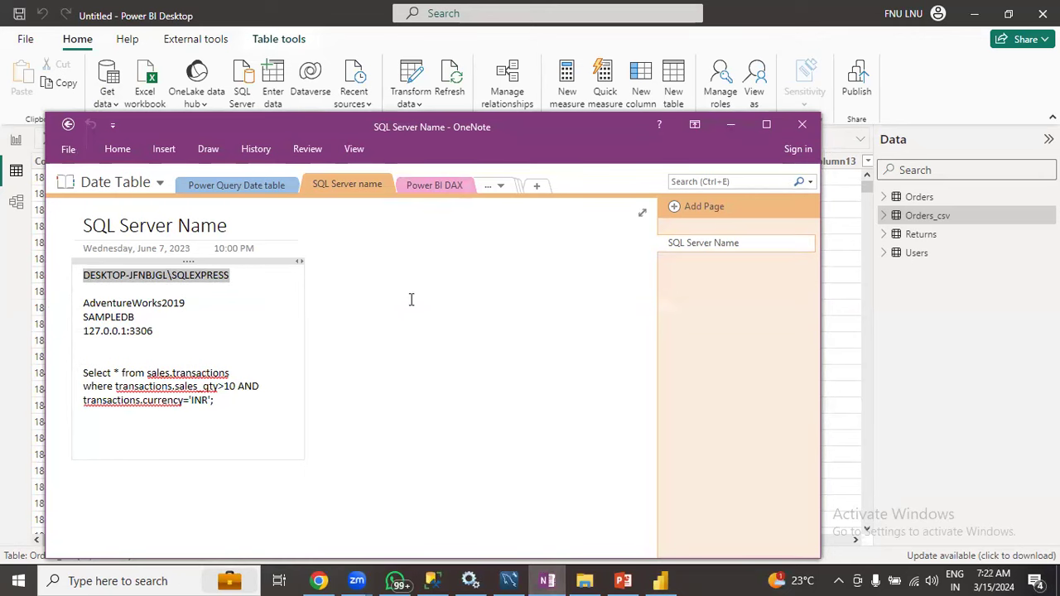
{"action": "left_click", "coordinate": [725, 127]}
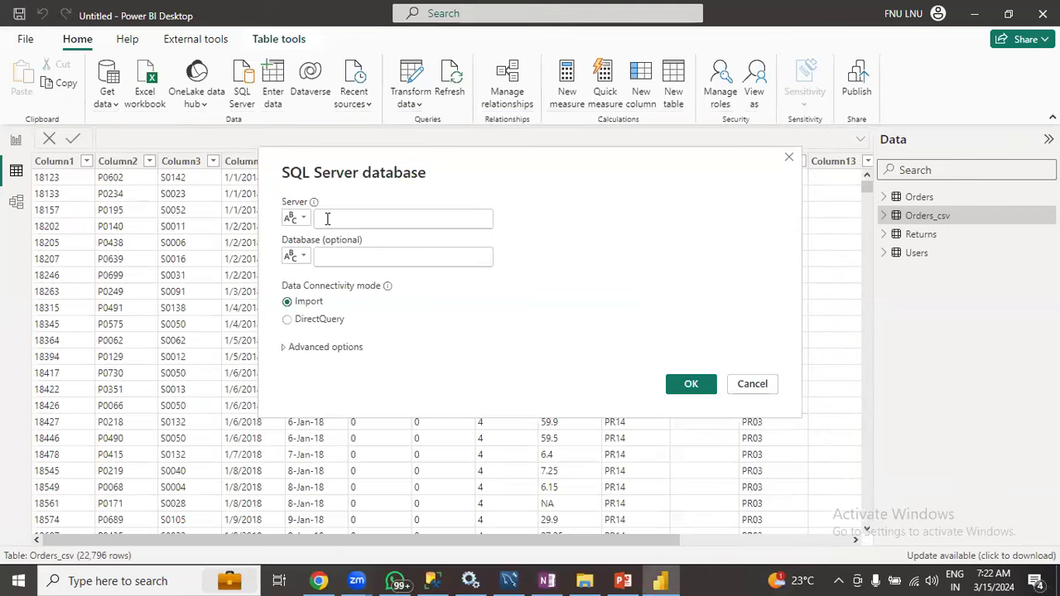
{"action": "left_click", "coordinate": [348, 213]}
{"action": "key", "text": "ctrl+v"}
{"action": "left_click", "coordinate": [353, 262]}
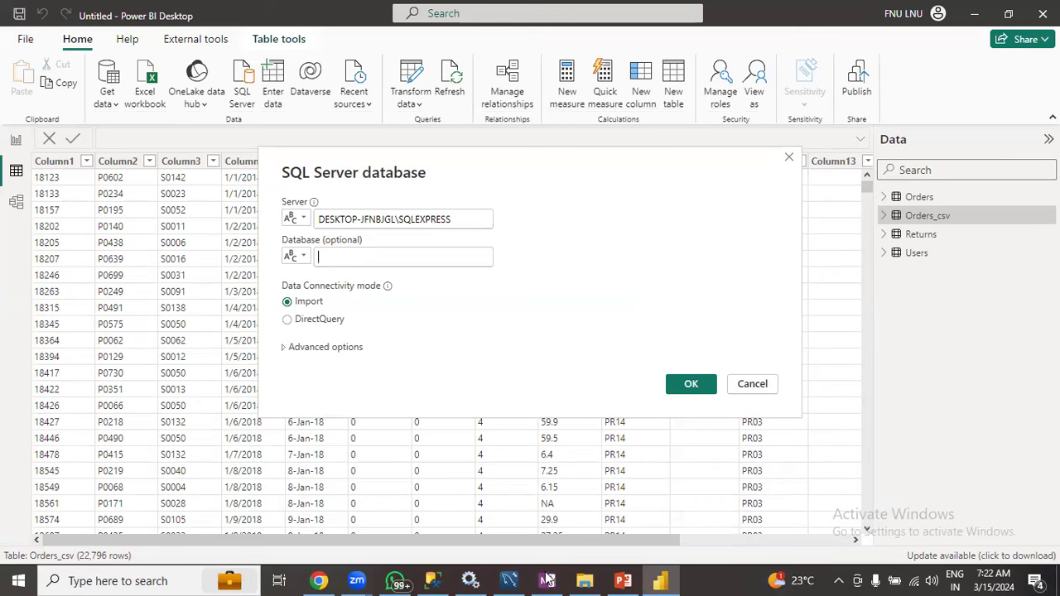
Copy AdventureWorks2019 from the OneNote page, enter it as the database and connect in Import mode.
{"action": "key", "text": "alt+Tab"}
{"action": "left_click_drag", "start_coordinate": [131, 303], "coordinate": [77, 303]}
{"action": "key", "text": "ctrl+c"}
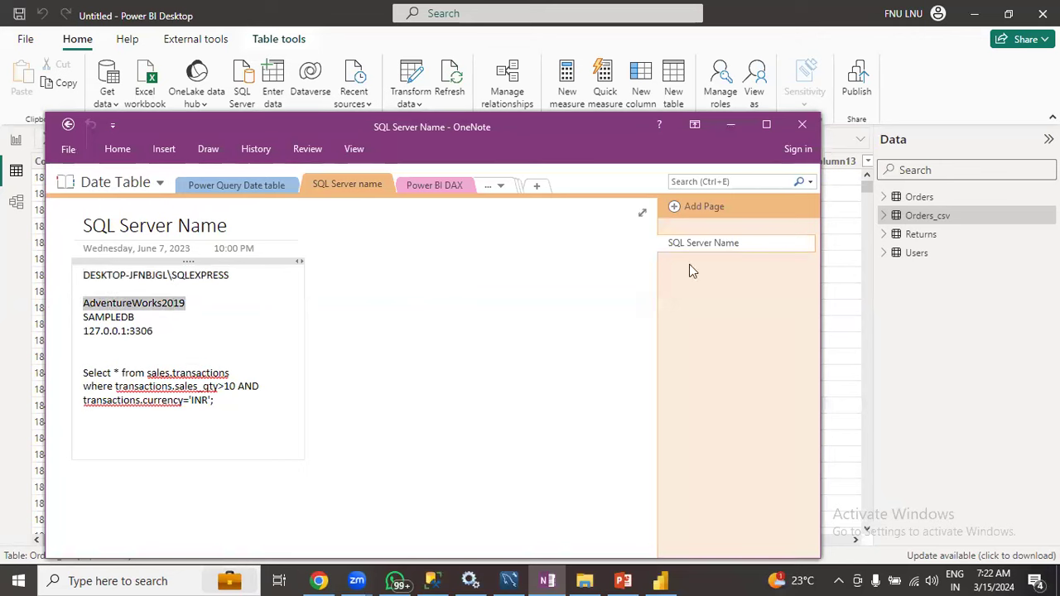
{"action": "left_click", "coordinate": [733, 125]}
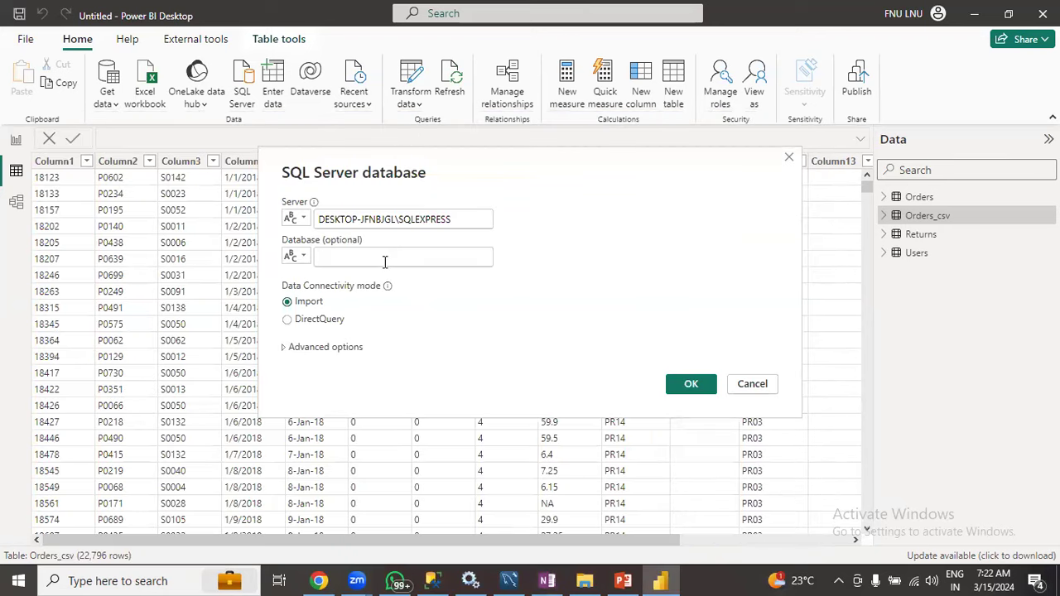
{"action": "left_click", "coordinate": [385, 262]}
{"action": "key", "text": "ctrl+v"}
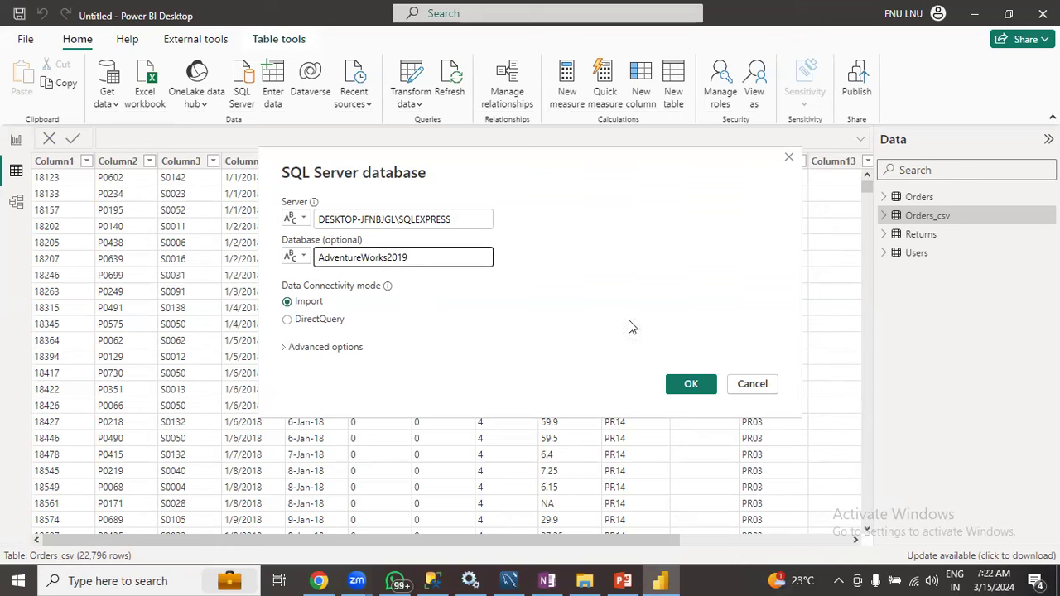
{"action": "left_click", "coordinate": [693, 385]}
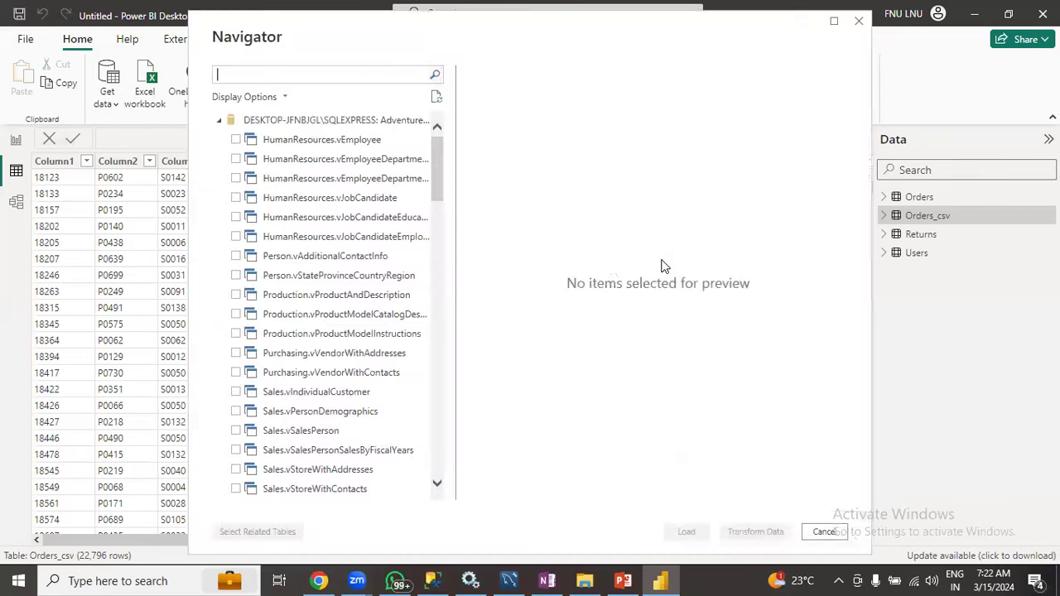
Find the Sales.SalesOrderDetail table in AdventureWorks2019, look through its preview columns and load it into the model.
{"action": "mouse_move", "coordinate": [439, 163]}
{"action": "left_mouse_down"}
{"action": "mouse_move", "coordinate": [446, 458]}
{"action": "mouse_move", "coordinate": [435, 150]}
{"action": "left_mouse_up"}
{"action": "left_click_drag", "start_coordinate": [432, 168], "coordinate": [435, 213]}
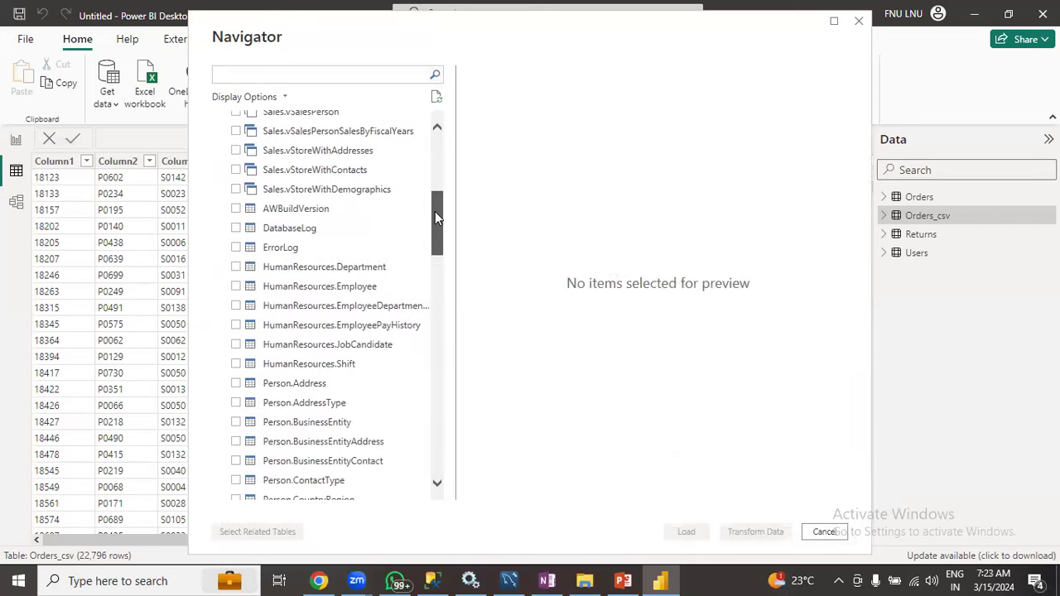
{"action": "left_click_drag", "start_coordinate": [436, 212], "coordinate": [444, 394]}
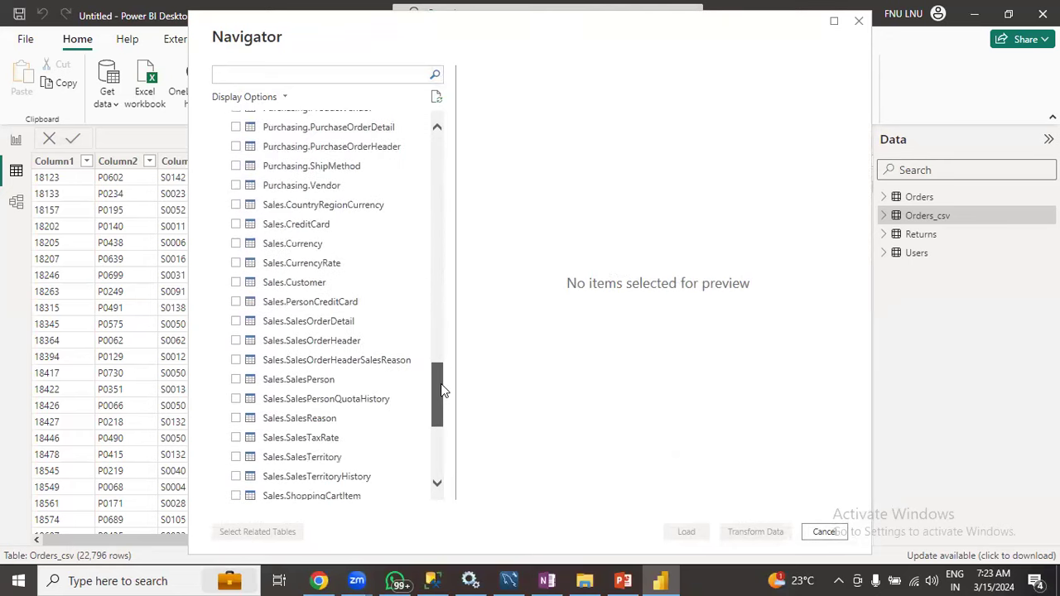
{"action": "left_click", "coordinate": [292, 331]}
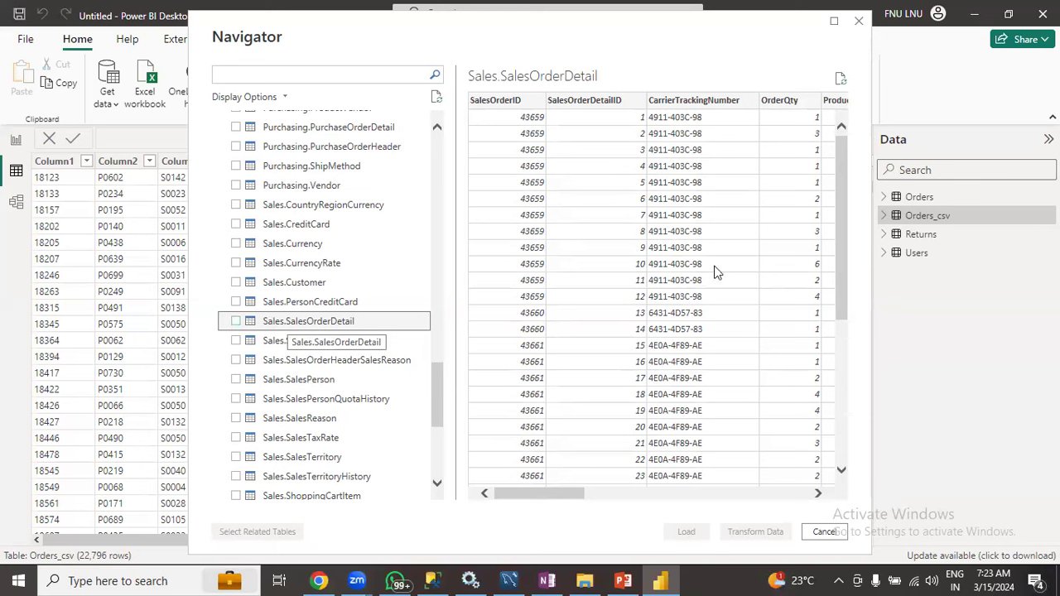
{"action": "scroll", "coordinate": [601, 482], "scroll_direction": "right", "scroll_amount": 10}
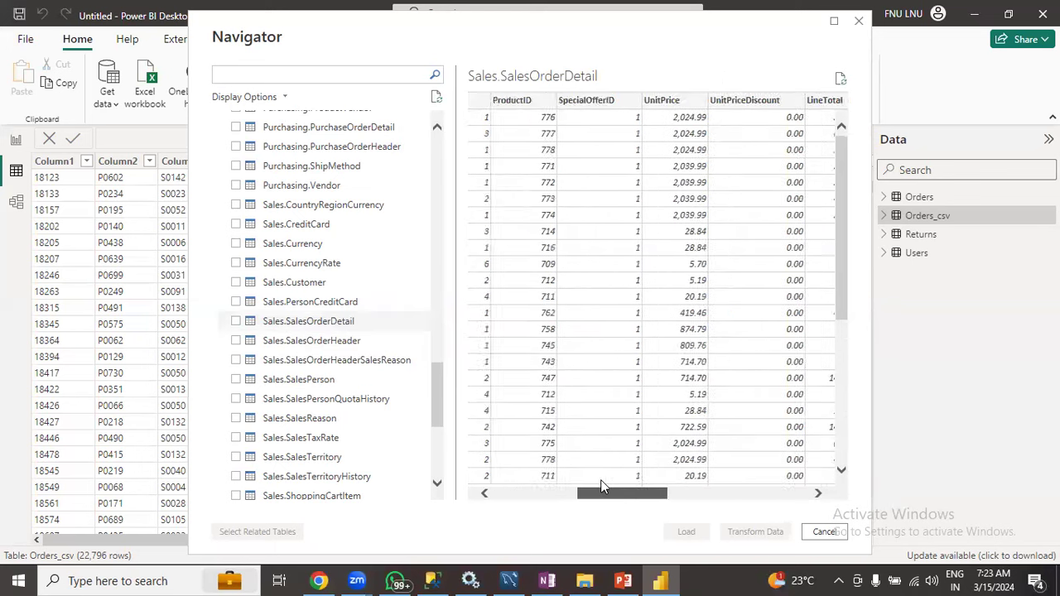
{"action": "scroll", "coordinate": [819, 485], "scroll_direction": "right", "scroll_amount": 5}
{"action": "scroll", "coordinate": [818, 485], "scroll_direction": "left", "scroll_amount": 8}
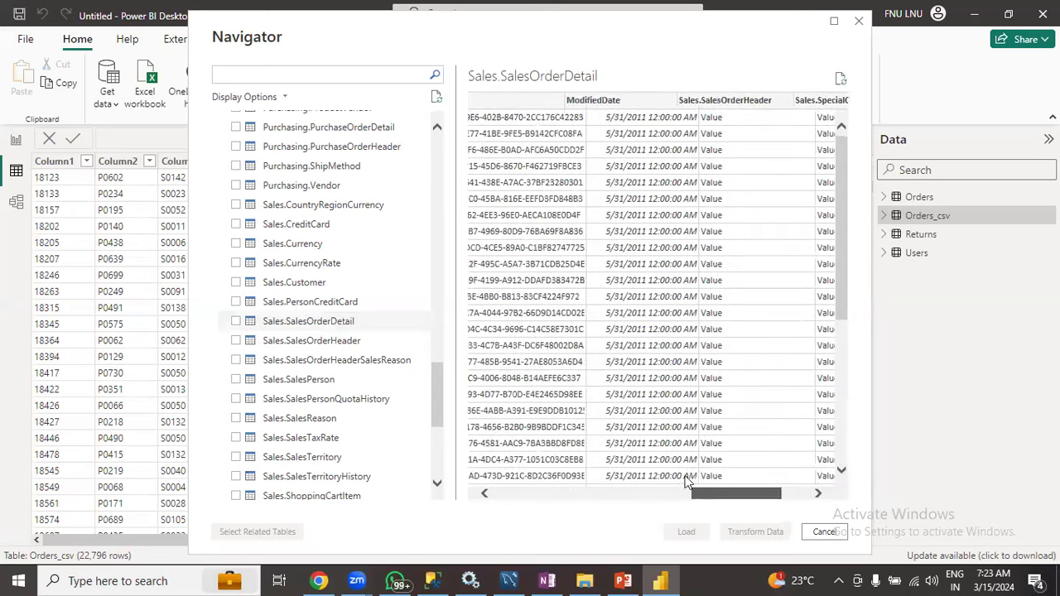
{"action": "scroll", "coordinate": [663, 480], "scroll_direction": "left", "scroll_amount": 6}
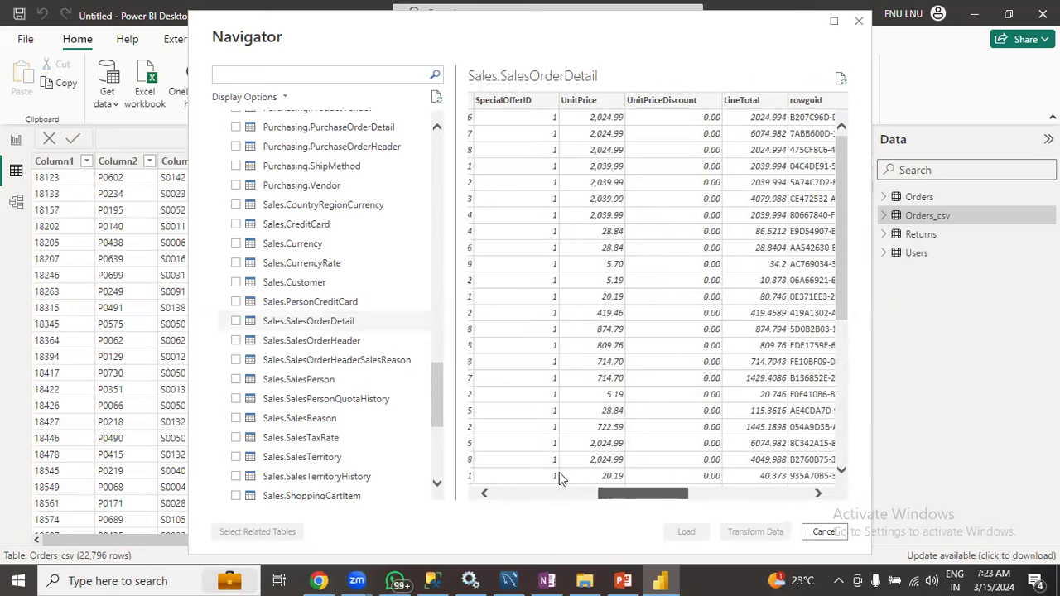
{"action": "scroll", "coordinate": [534, 479], "scroll_direction": "left", "scroll_amount": 2}
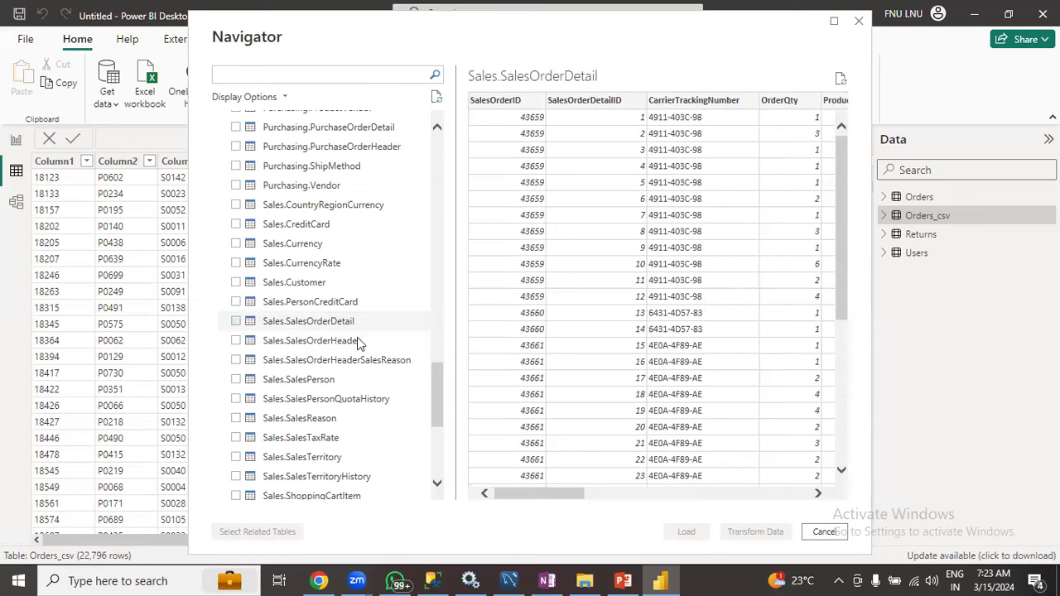
{"action": "left_click", "coordinate": [237, 322]}
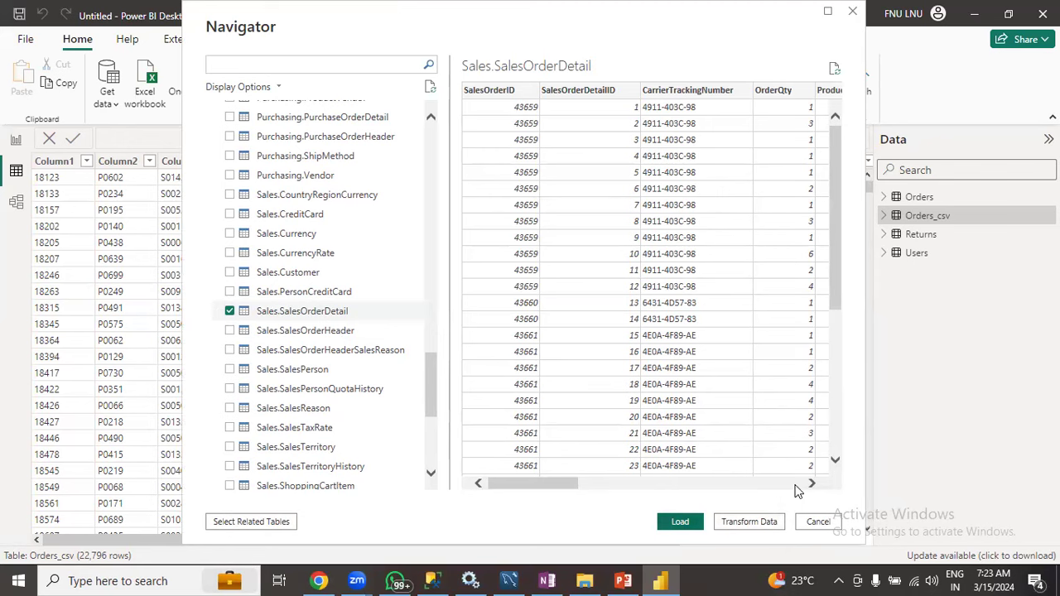
{"action": "left_click", "coordinate": [671, 522]}
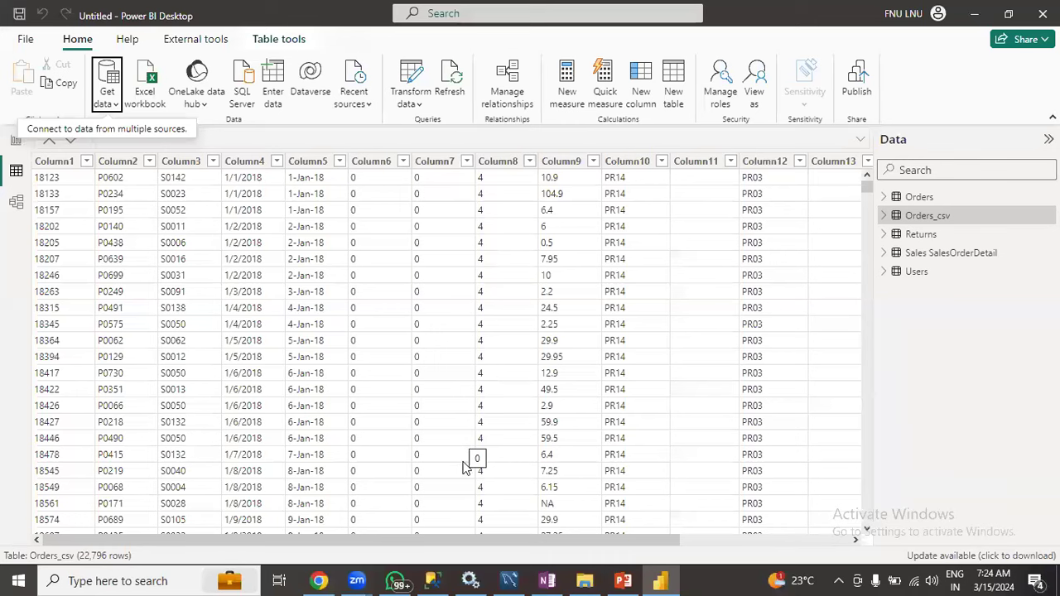
Switch to SQL Server Management Studio and select the top 1000 rows of Sales.SalesOrderDetail in the AdventureWorks2019 database.
{"action": "left_click", "coordinate": [437, 579]}
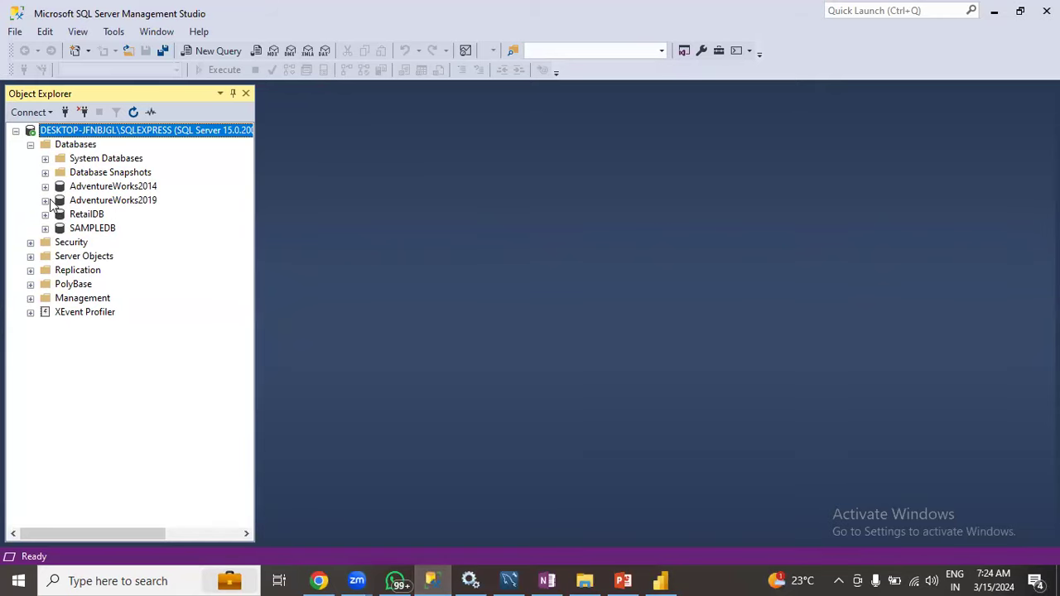
{"action": "left_click", "coordinate": [45, 202]}
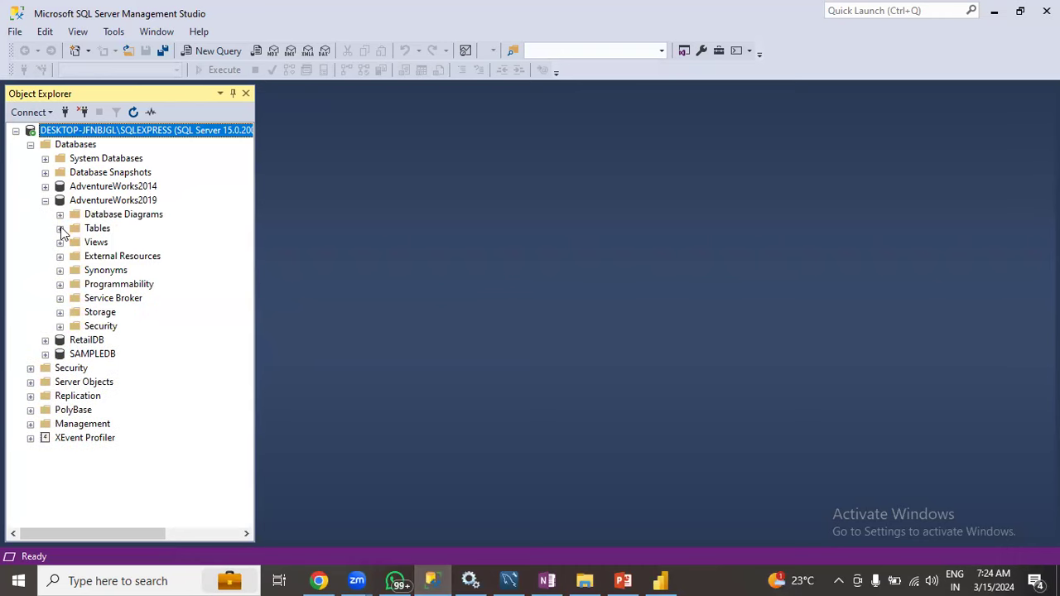
{"action": "left_click", "coordinate": [59, 229]}
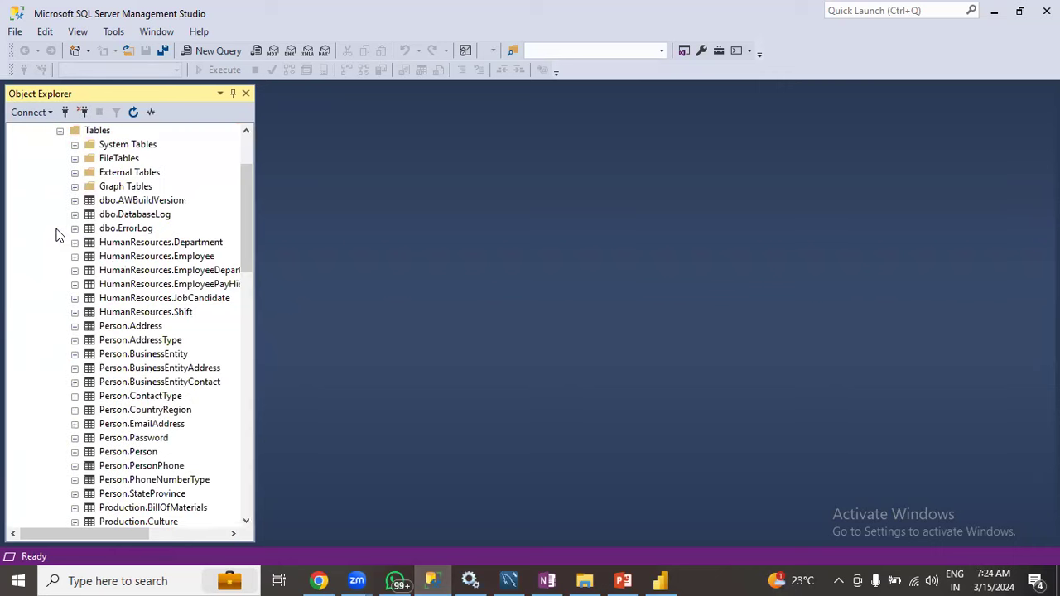
{"action": "scroll", "coordinate": [146, 355], "scroll_direction": "down", "scroll_amount": 6}
{"action": "scroll", "coordinate": [149, 356], "scroll_direction": "down", "scroll_amount": 8}
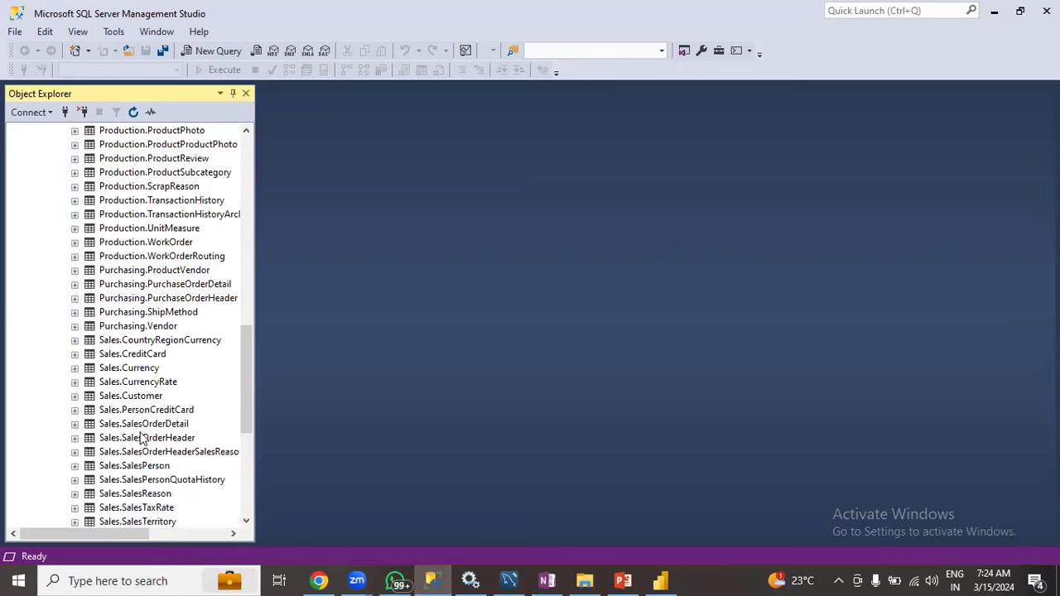
{"action": "left_click", "coordinate": [144, 426]}
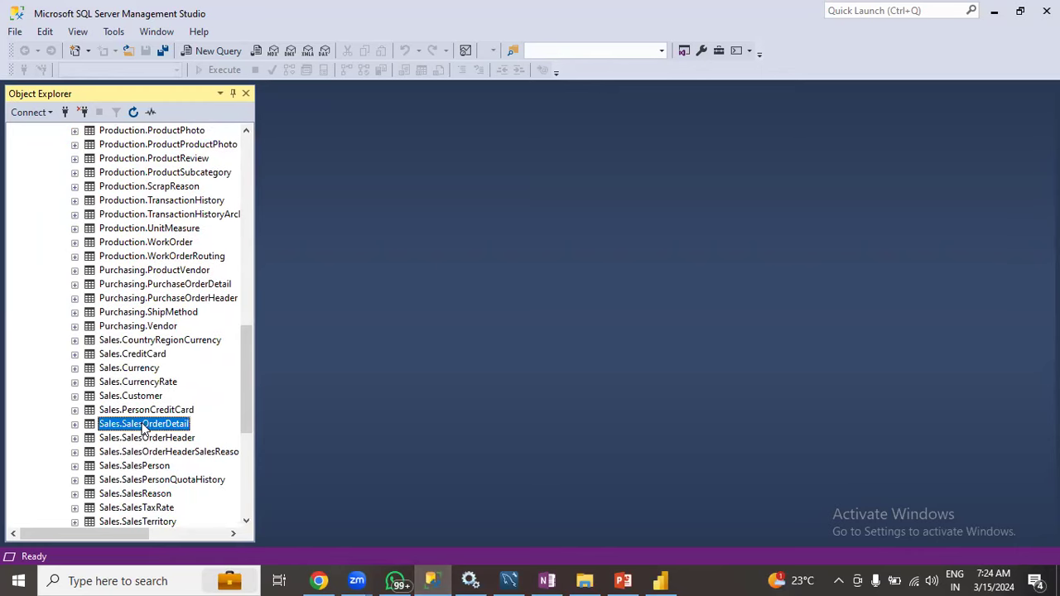
{"action": "right_click", "coordinate": [144, 427]}
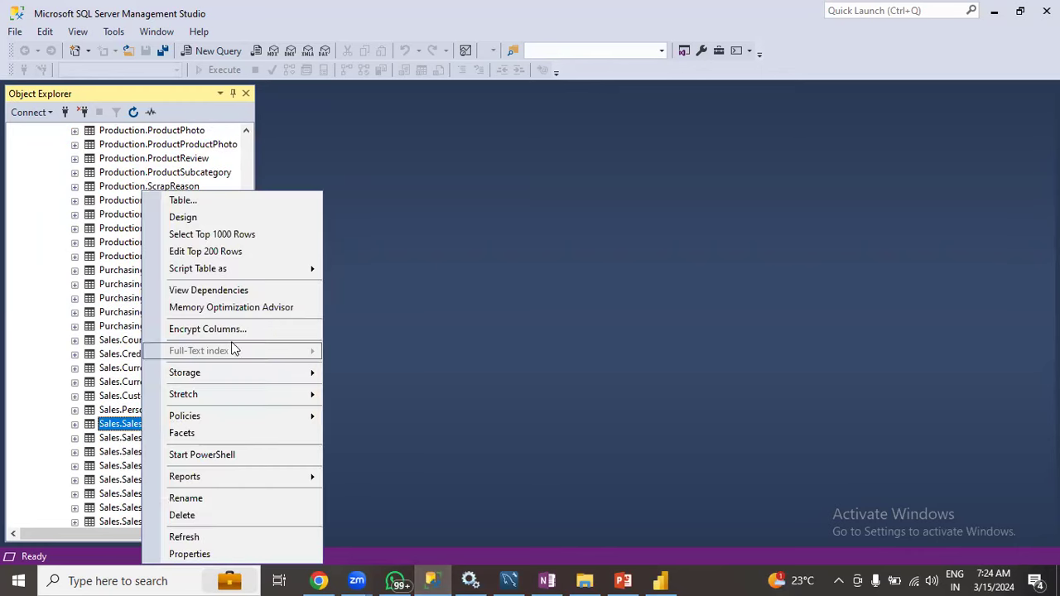
{"action": "left_click", "coordinate": [236, 236]}
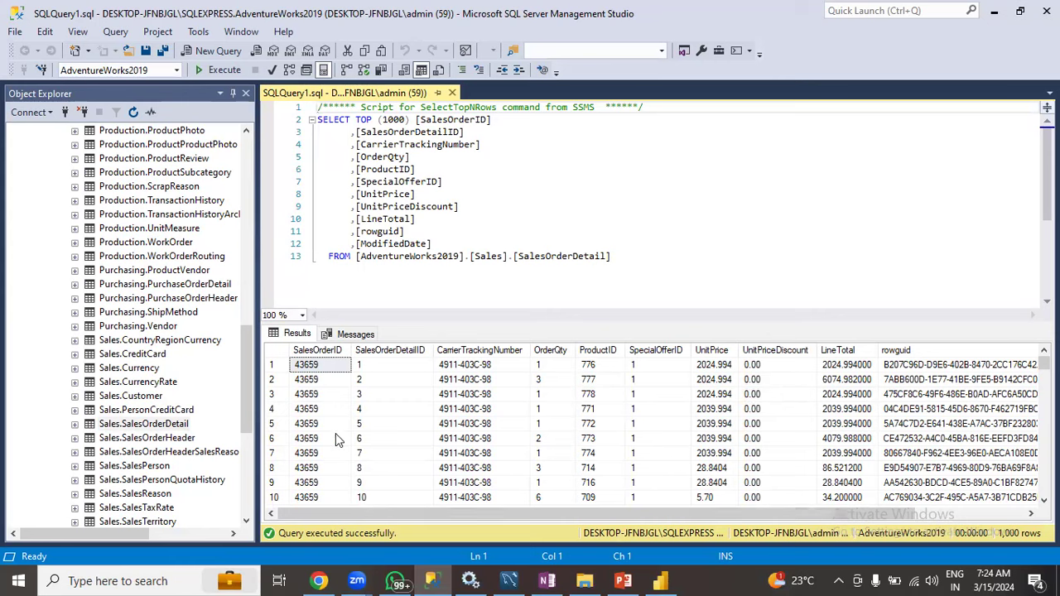
Examine the columns and rows of the Sales.SalesOrderDetail query results, including the OrderQty values.
{"action": "scroll", "coordinate": [361, 483], "scroll_direction": "right", "scroll_amount": 1}
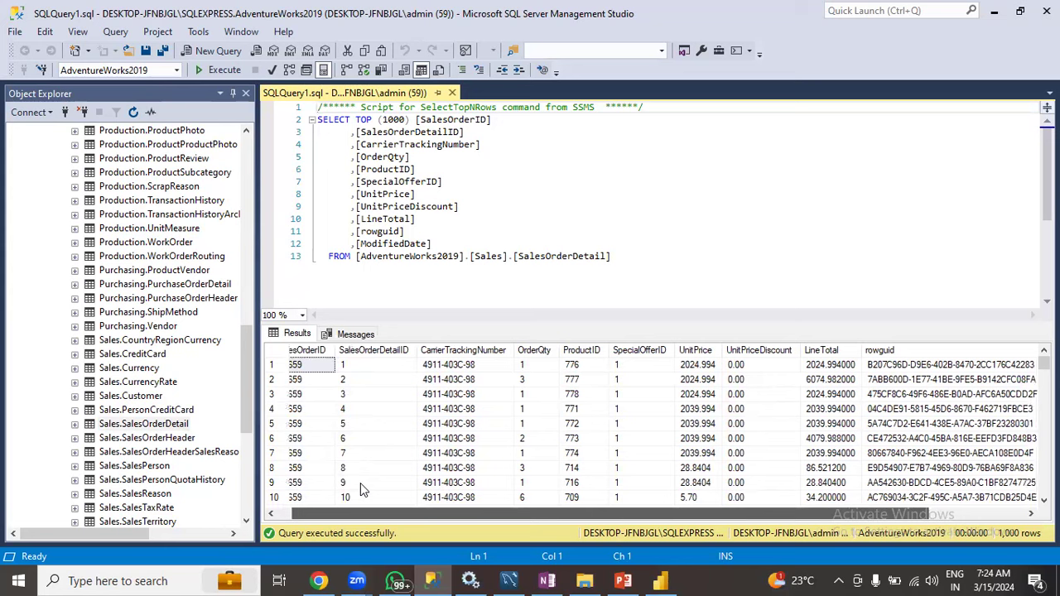
{"action": "scroll", "coordinate": [361, 483], "scroll_direction": "right", "scroll_amount": 3}
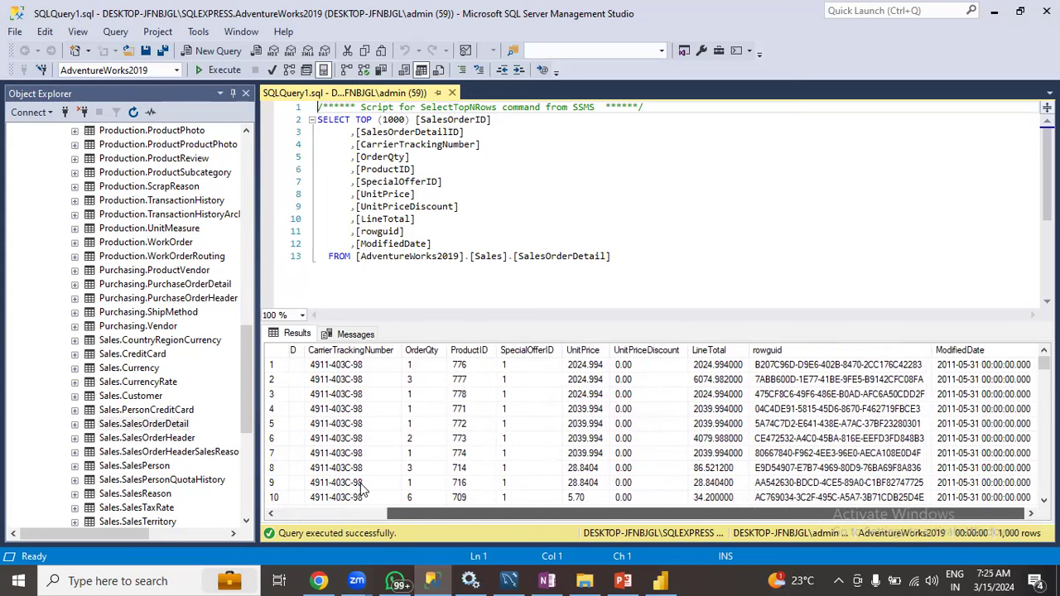
{"action": "scroll", "coordinate": [360, 483], "scroll_direction": "left", "scroll_amount": 3}
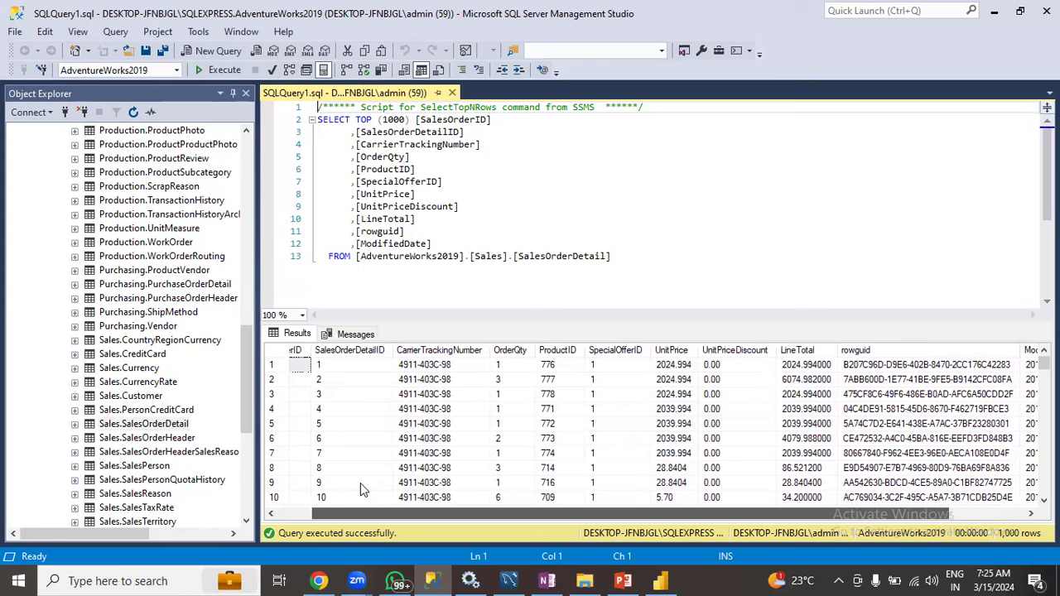
{"action": "scroll", "coordinate": [360, 483], "scroll_direction": "left", "scroll_amount": 2}
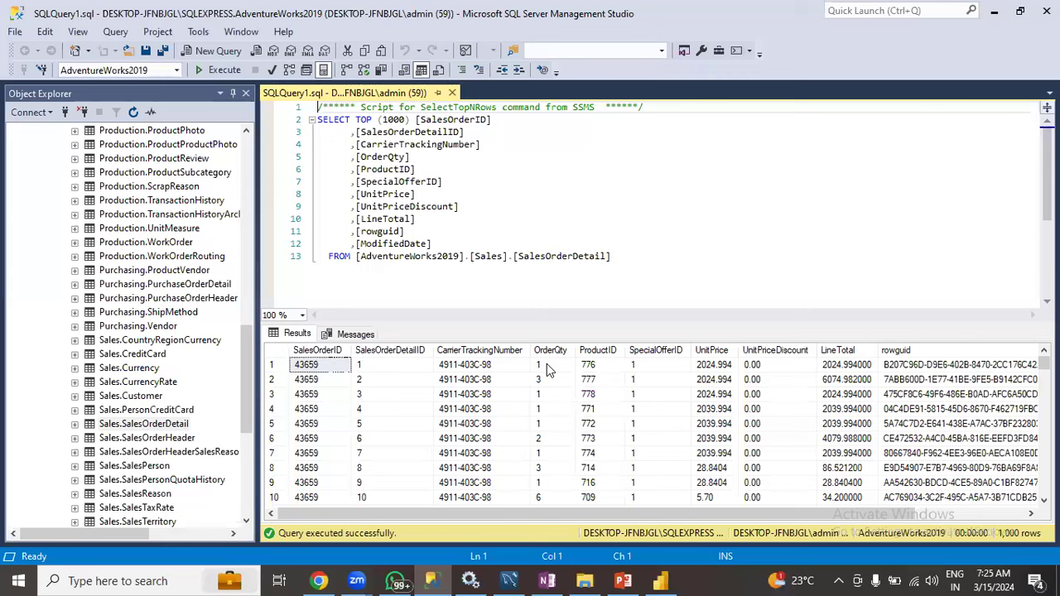
{"action": "scroll", "coordinate": [546, 461], "scroll_direction": "down", "scroll_amount": 7}
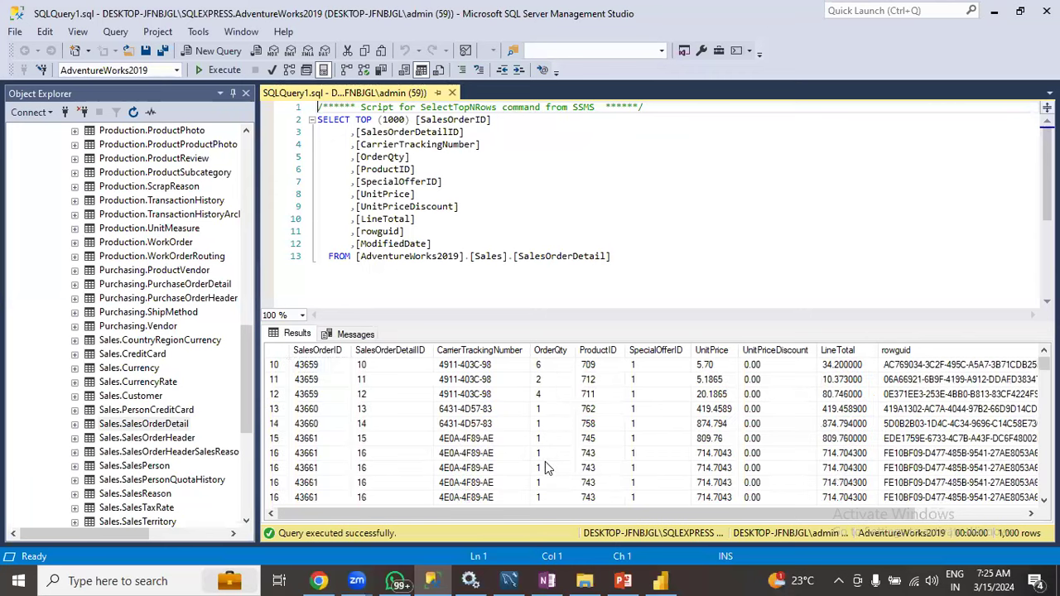
{"action": "scroll", "coordinate": [546, 464], "scroll_direction": "up", "scroll_amount": 7}
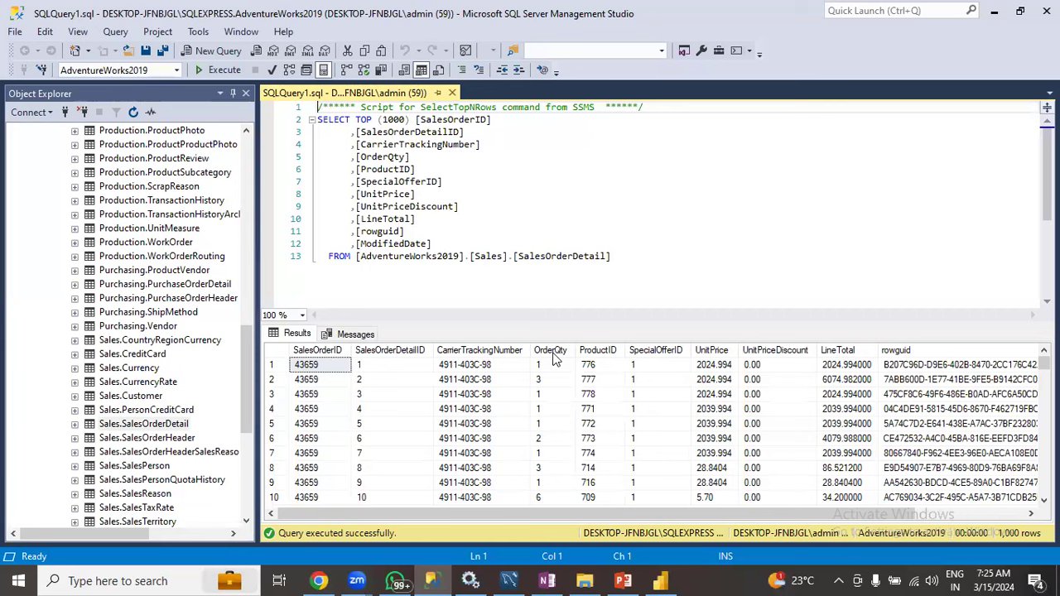
Return to Power BI Desktop, start a SQL Server import and enter DESKTOP-JFNBJGL\SQLEXPRESS from the OneNote page as the server.
{"action": "left_click", "coordinate": [667, 580]}
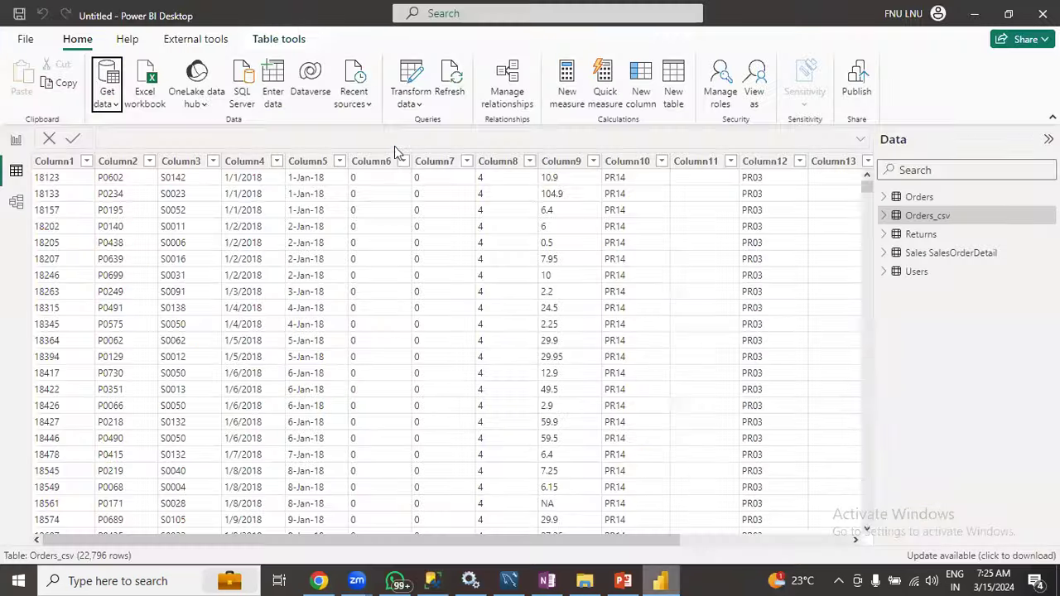
{"action": "left_click", "coordinate": [113, 101]}
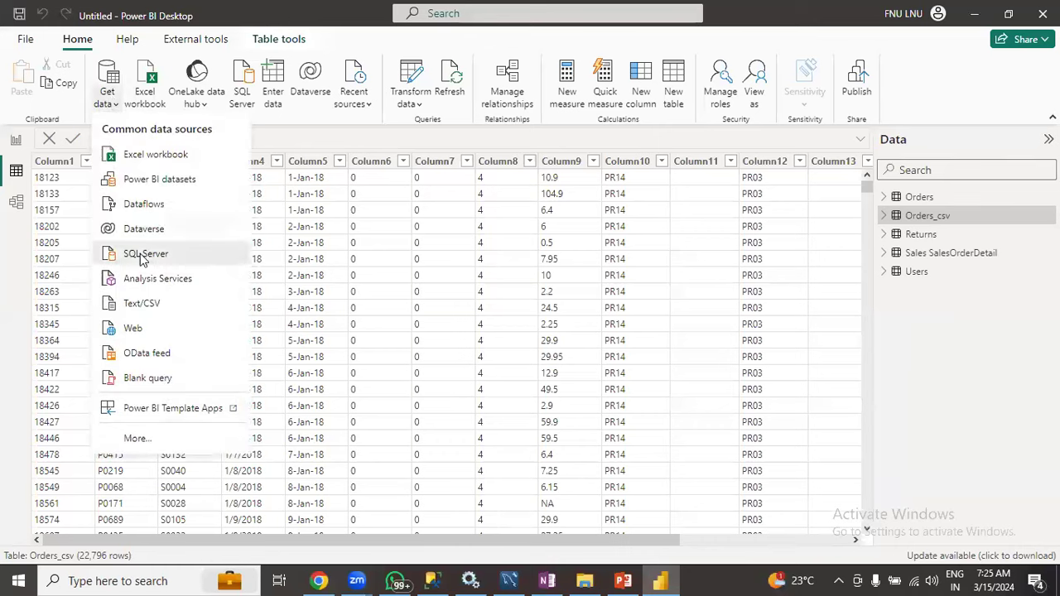
{"action": "left_click", "coordinate": [143, 256]}
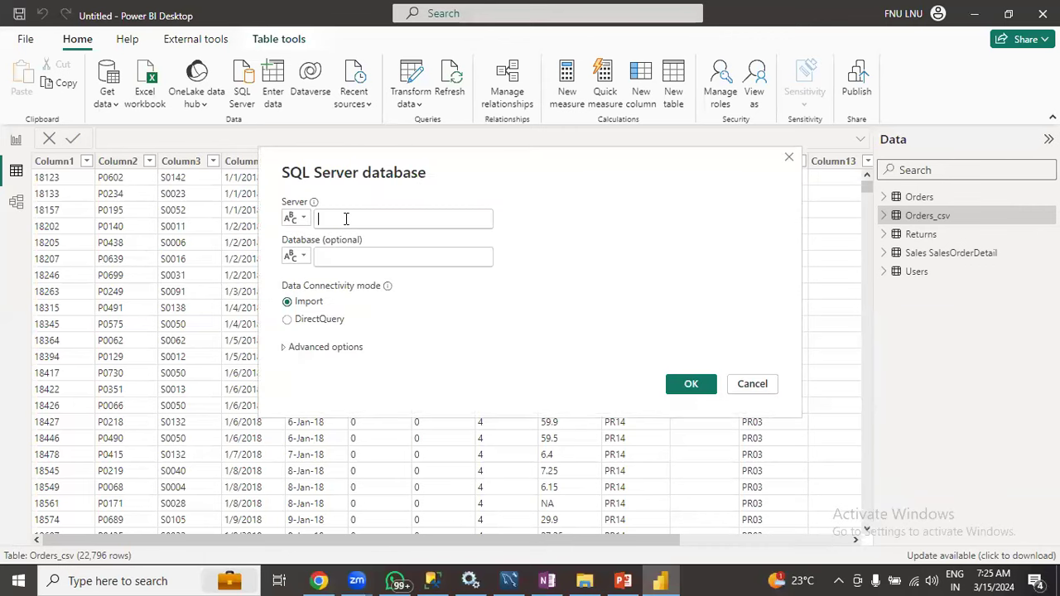
{"action": "left_click", "coordinate": [547, 580]}
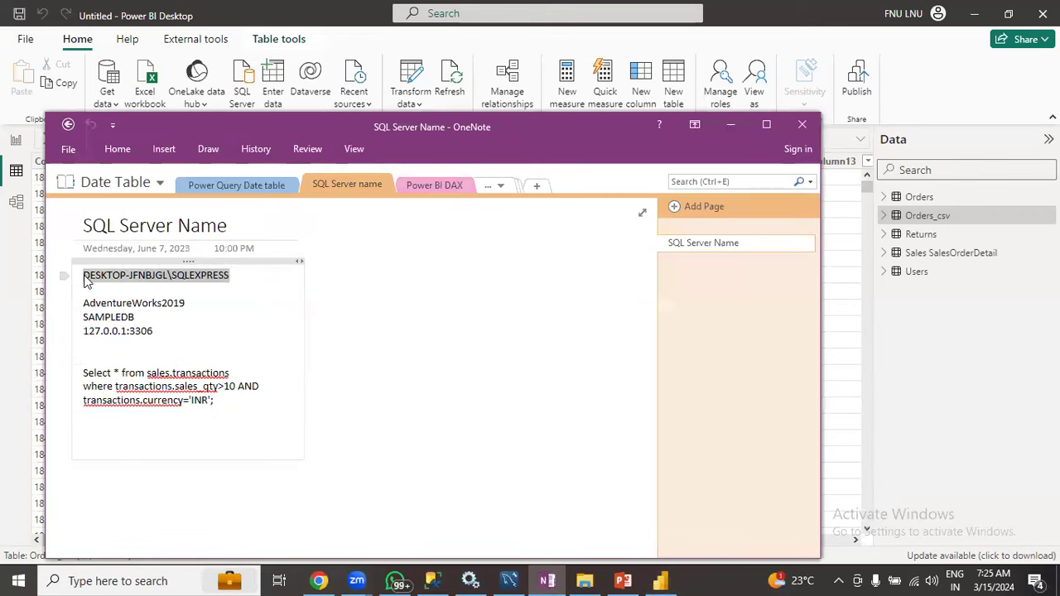
{"action": "left_click", "coordinate": [663, 580]}
{"action": "left_click", "coordinate": [332, 219]}
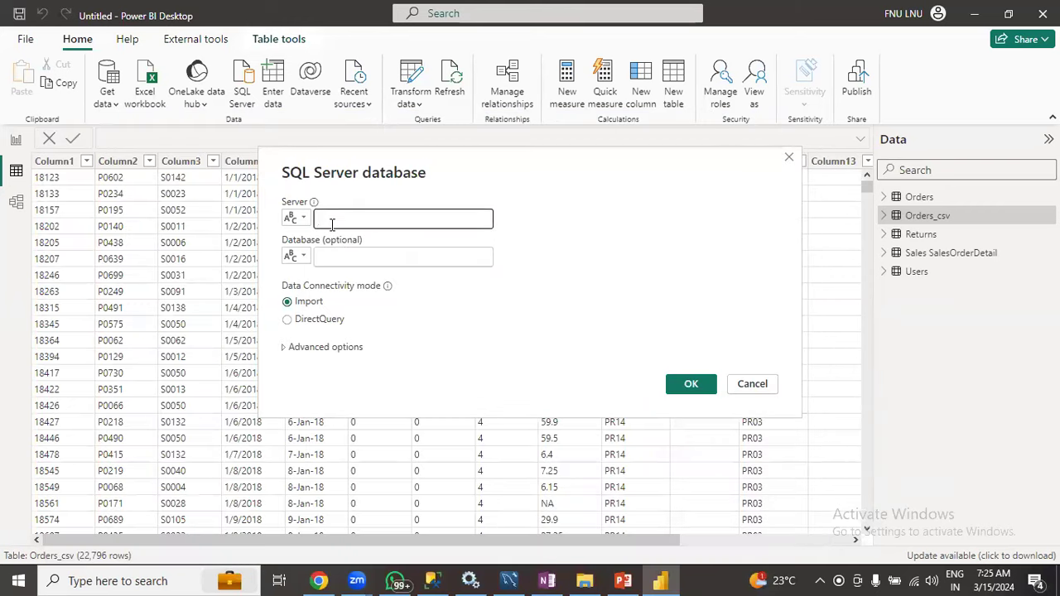
{"action": "type", "text": "DESKTOP-JFNBJGL\\SQLEXPRESS"}
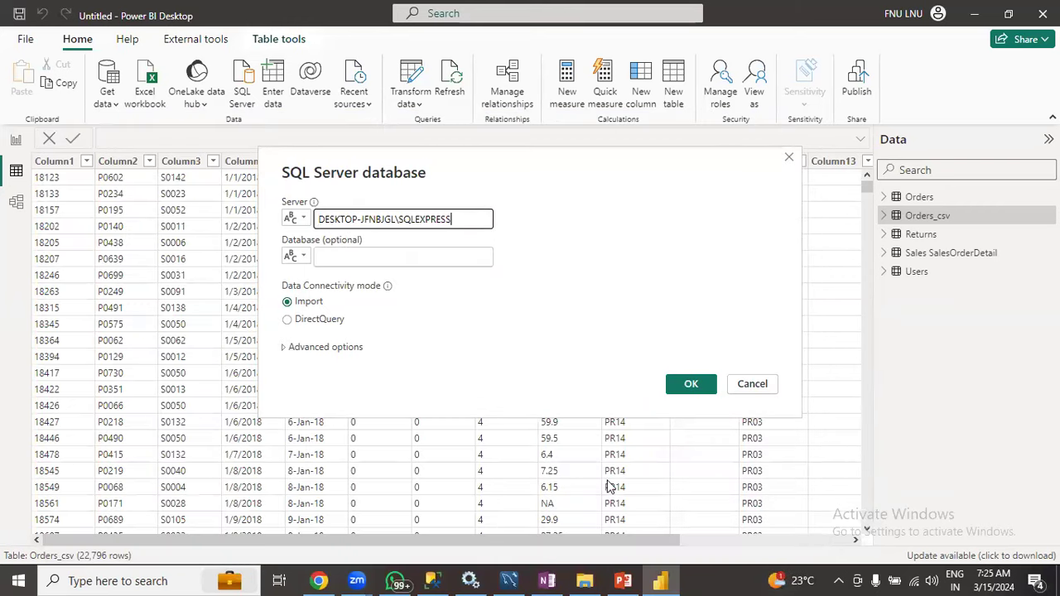
Copy AdventureWorks2019 from the SQL Server Name note in OneNote and enter it as the database of the import.
{"action": "left_click", "coordinate": [547, 580]}
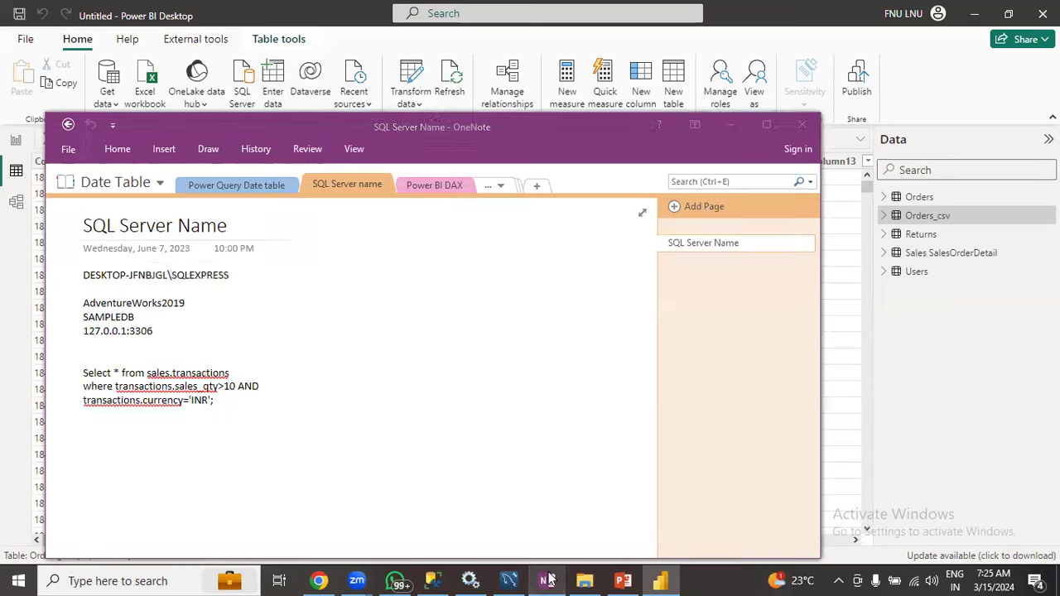
{"action": "left_click_drag", "start_coordinate": [186, 303], "coordinate": [83, 304]}
{"action": "key", "text": "ctrl+c"}
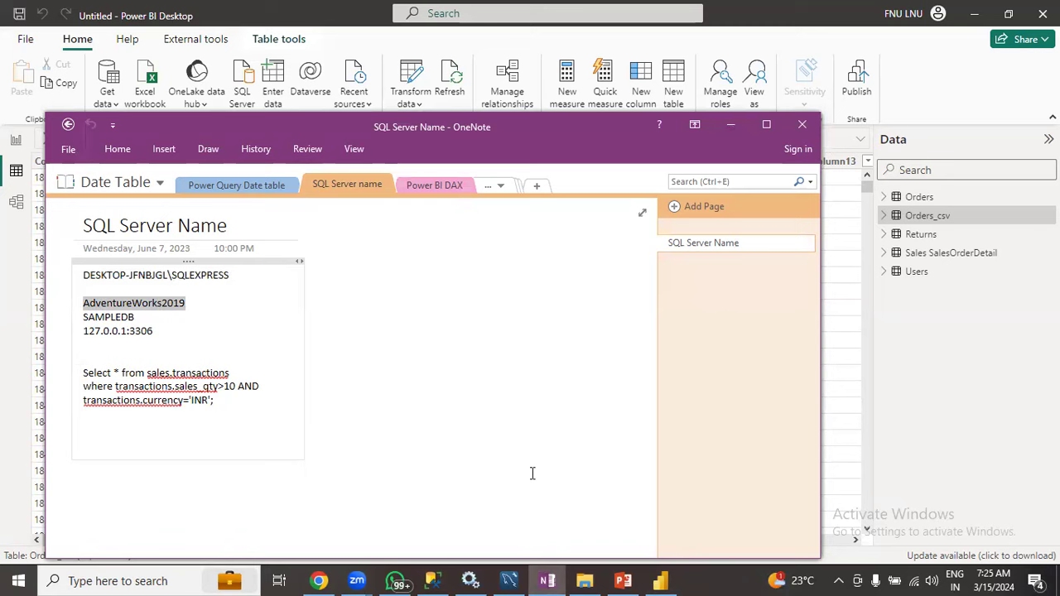
{"action": "key", "text": "alt+Tab"}
{"action": "left_click", "coordinate": [389, 252]}
{"action": "key", "text": "ctrl+v"}
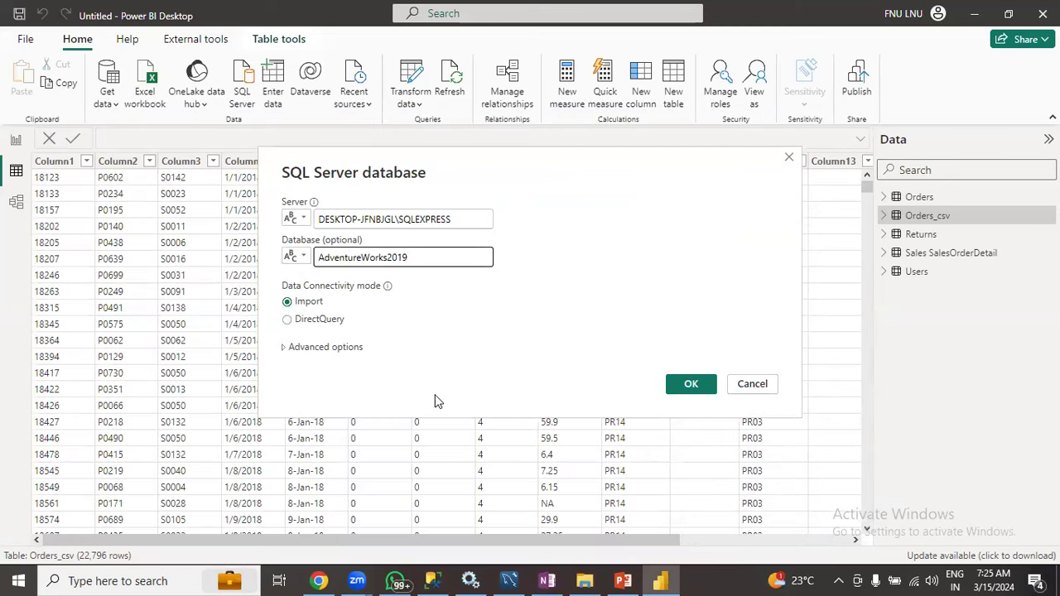
Add the SQL statement "Select * from Sales.SalesOrderdetail where OrderQty >= 5;" under the advanced options and connect.
{"action": "left_click", "coordinate": [285, 347]}
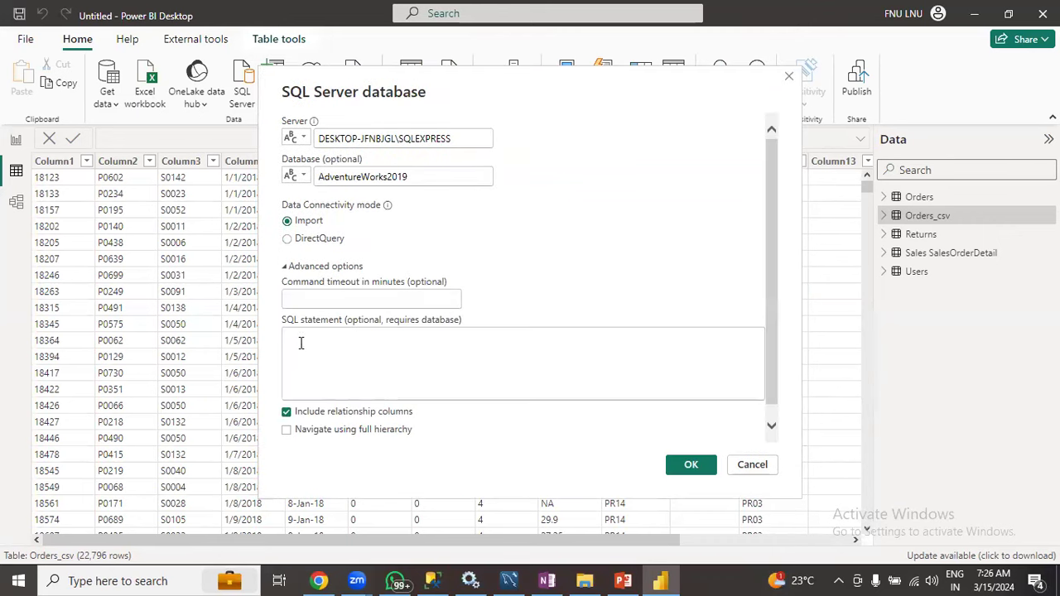
{"action": "left_click", "coordinate": [302, 338]}
{"action": "type", "text": "Select * from"}
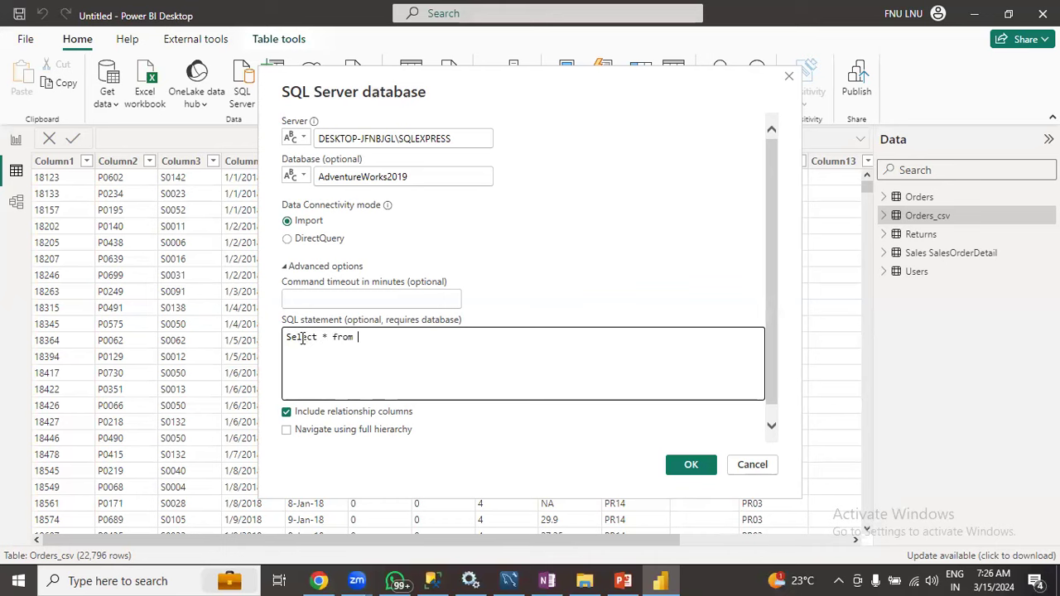
{"action": "type", "text": "Sales.SalesOrderdetail"}
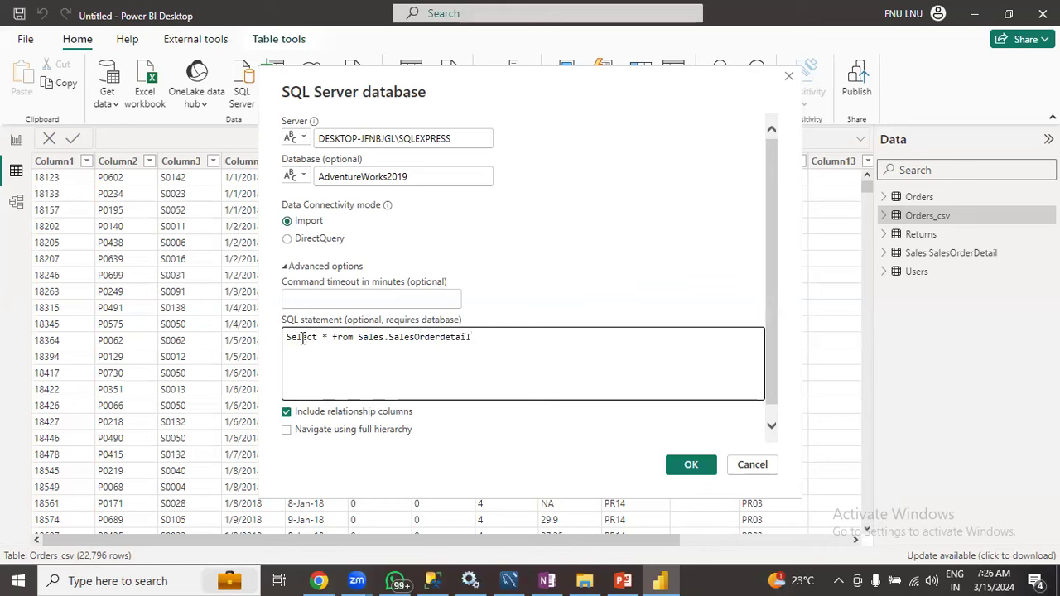
{"action": "key", "text": "Return"}
{"action": "type", "text": "where OrderQty >= 5;"}
{"action": "left_click", "coordinate": [696, 470]}
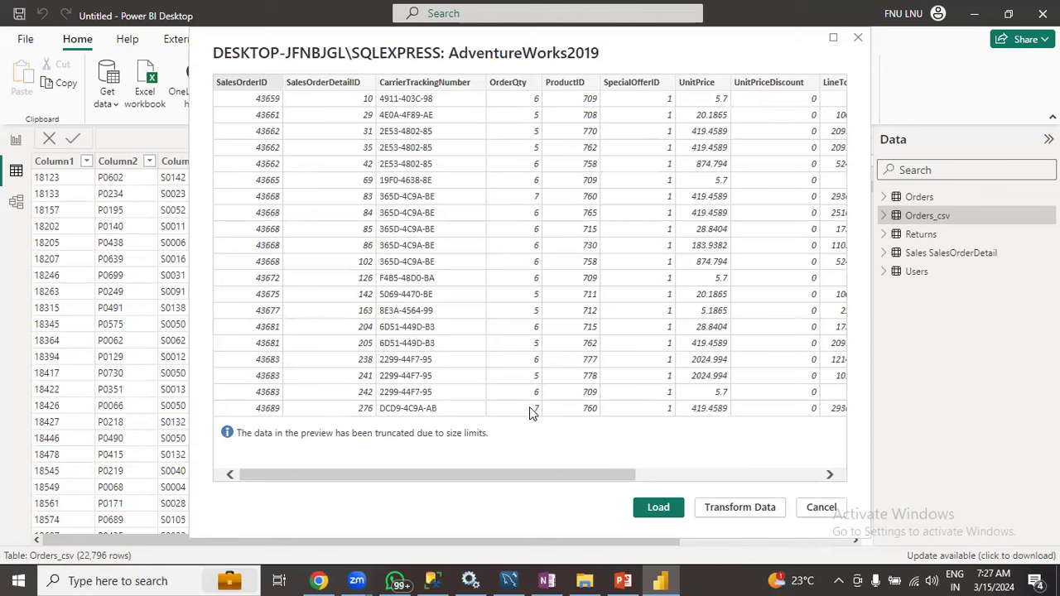
Check the preview of the filtered sales order rows and load the query result into the model.
{"action": "left_click_drag", "start_coordinate": [568, 481], "coordinate": [498, 483]}
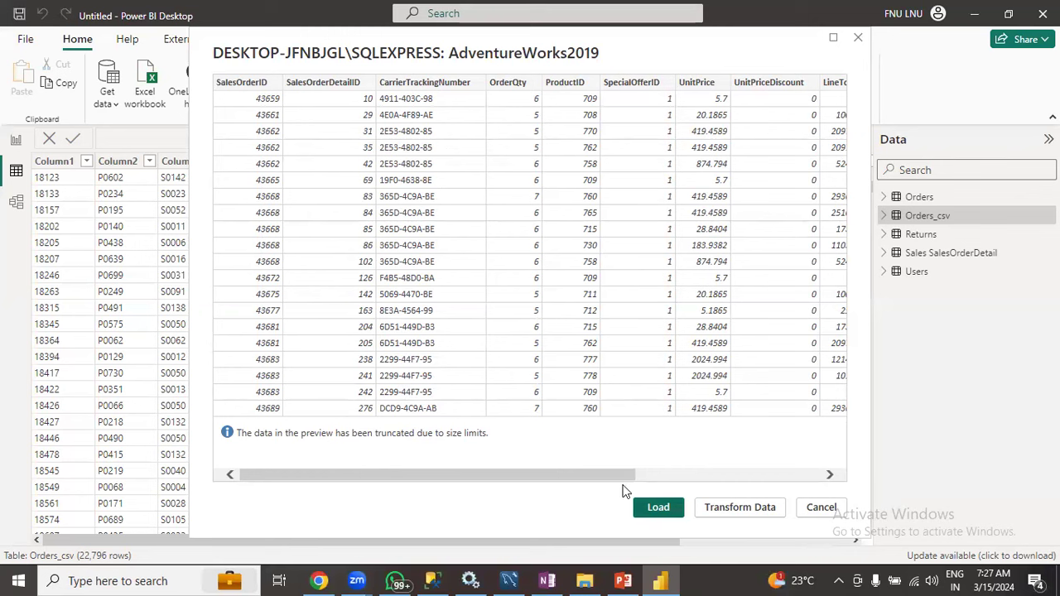
{"action": "key", "text": "Escape"}
{"action": "left_click", "coordinate": [891, 297]}
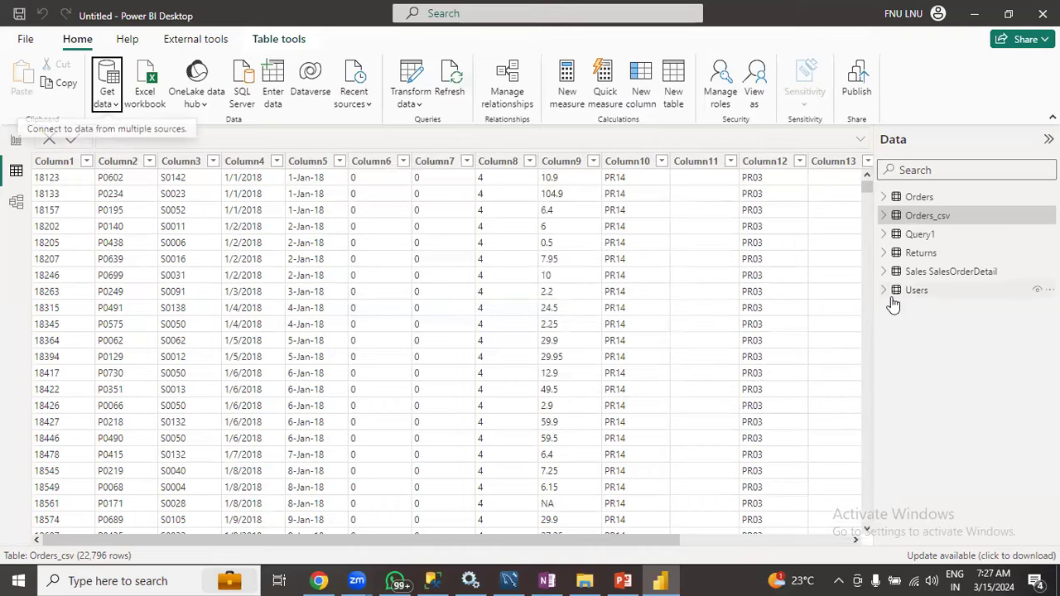
Review the field list of the Sales SalesOrderDetail table and display its rows in the table view.
{"action": "left_click", "coordinate": [886, 219]}
{"action": "left_click", "coordinate": [886, 219]}
{"action": "left_click", "coordinate": [886, 219]}
{"action": "left_click", "coordinate": [886, 219]}
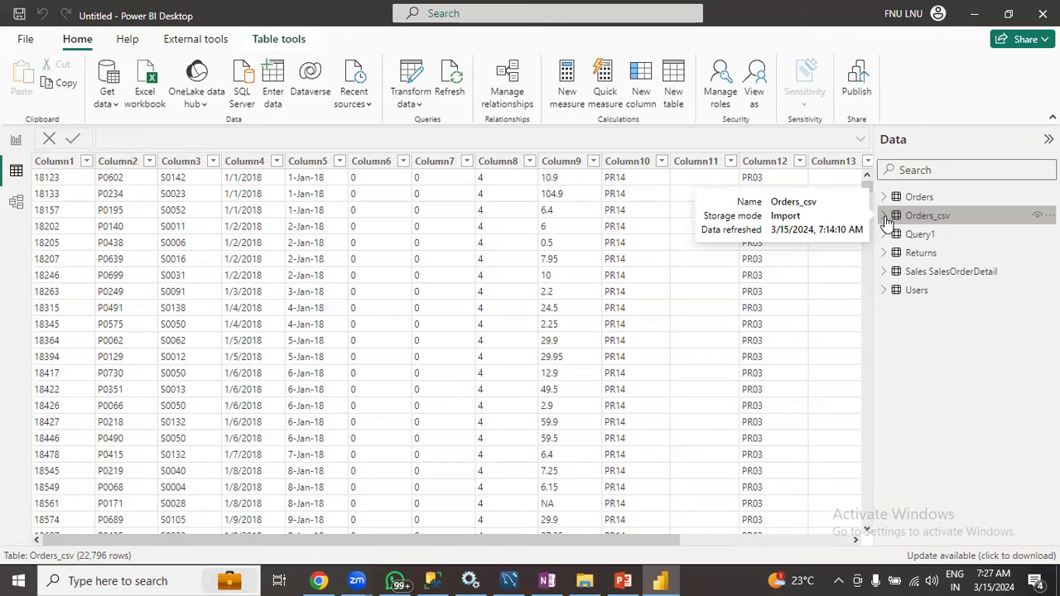
{"action": "left_click", "coordinate": [885, 272]}
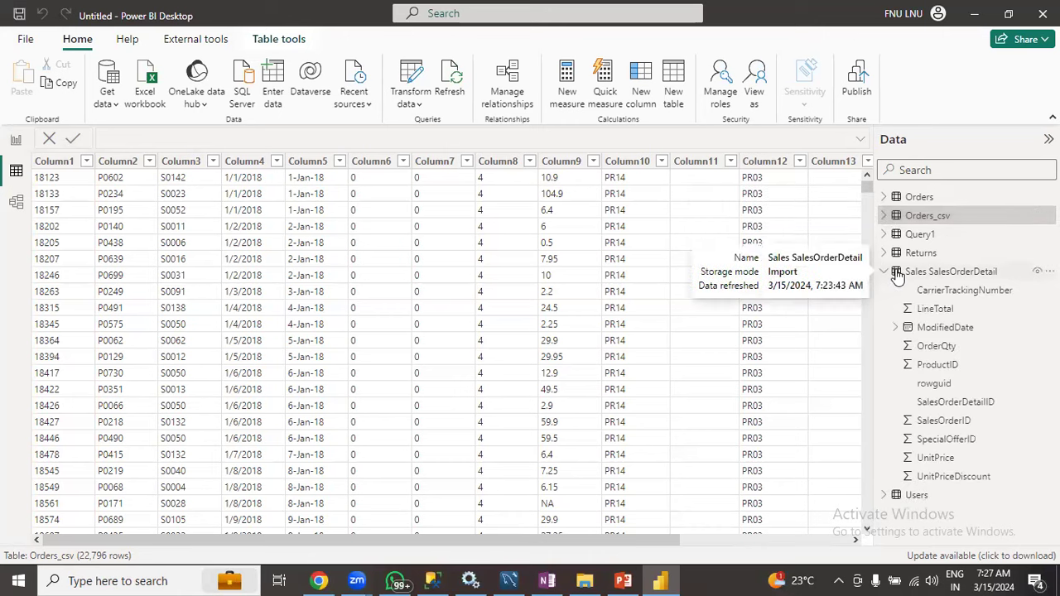
{"action": "left_click", "coordinate": [903, 277]}
{"action": "left_click", "coordinate": [885, 272]}
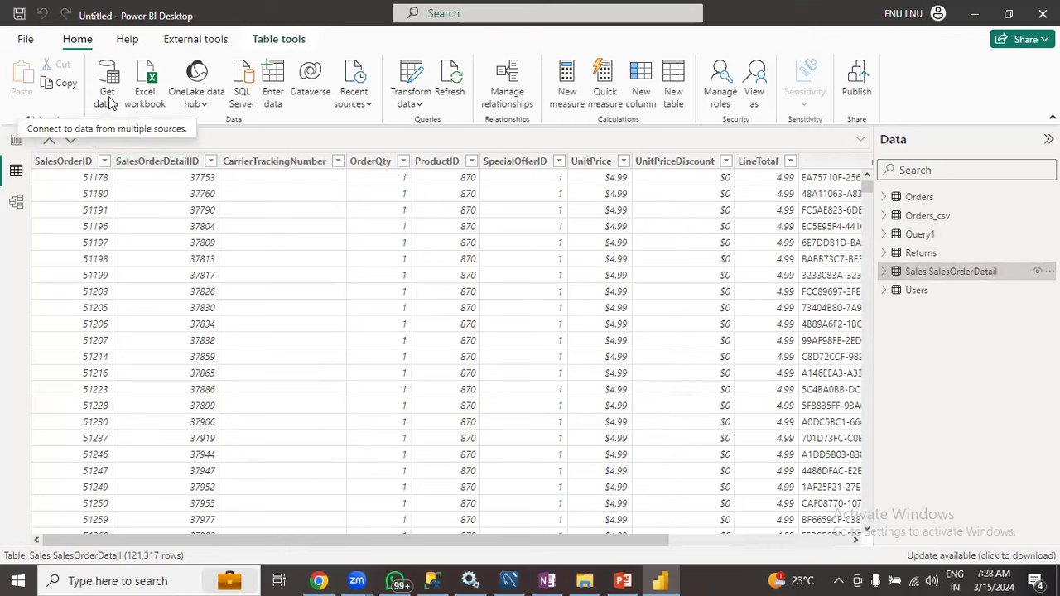
Glance at the local instance in MySQL Workbench, find the MySQL database connector in Power BI Desktop's data sources and open its connection settings.
{"action": "left_click", "coordinate": [510, 580]}
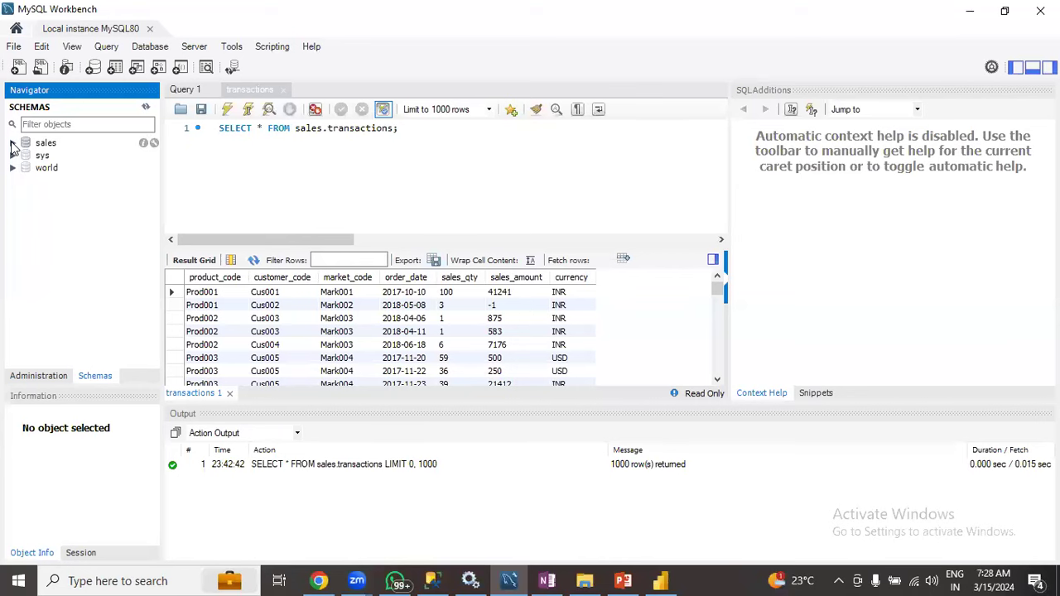
{"action": "left_click", "coordinate": [970, 9]}
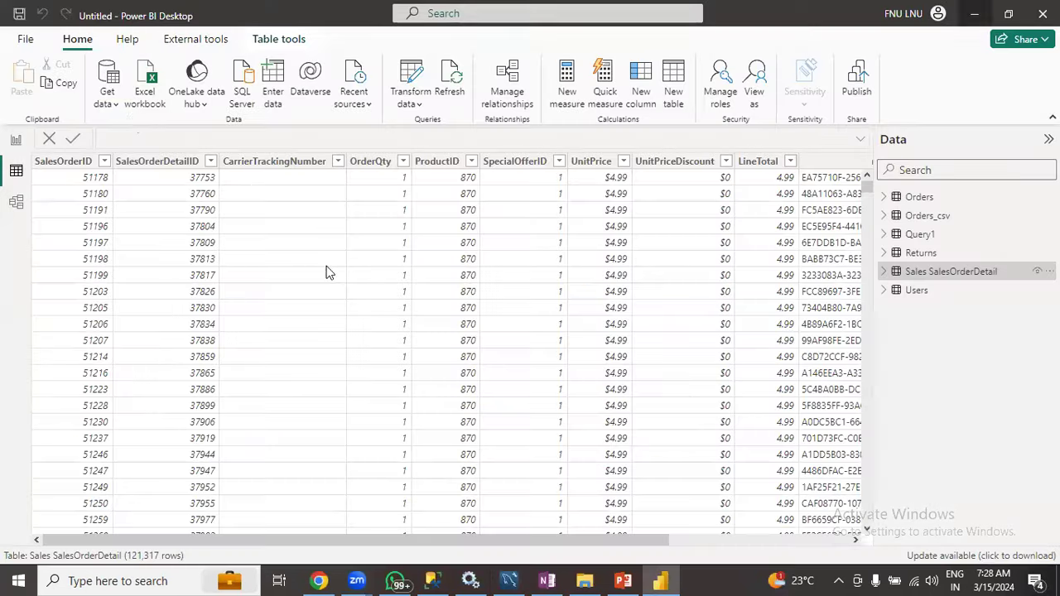
{"action": "left_click", "coordinate": [109, 97]}
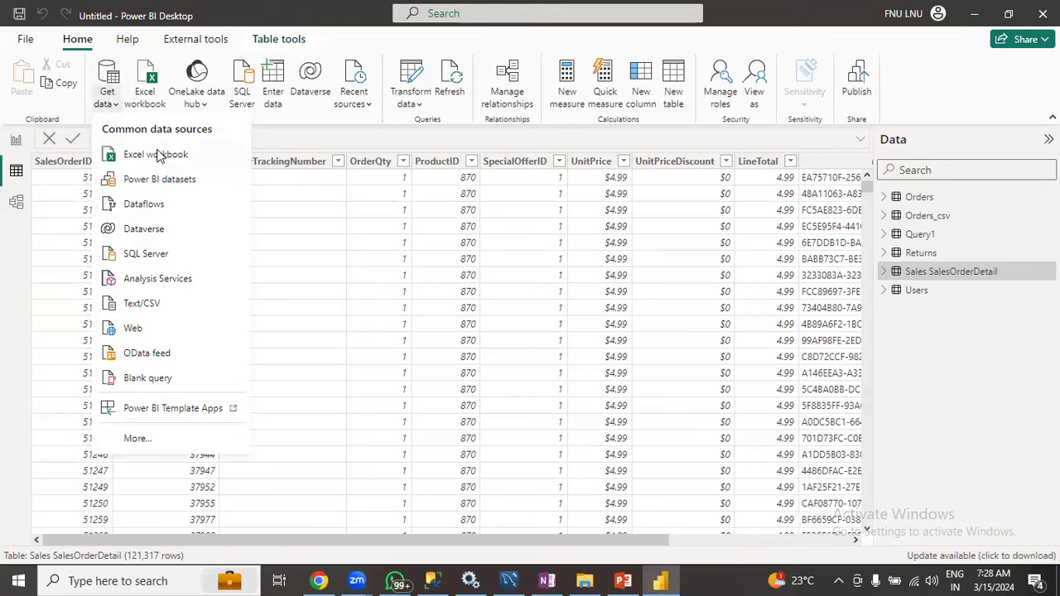
{"action": "left_click", "coordinate": [134, 439]}
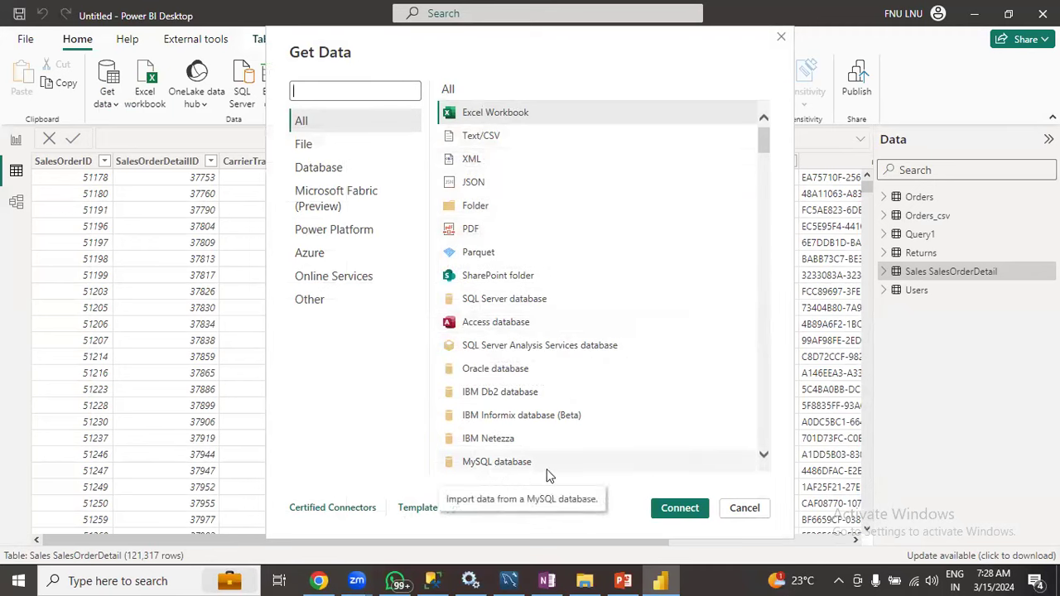
{"action": "left_click", "coordinate": [336, 92]}
{"action": "type", "text": "M"}
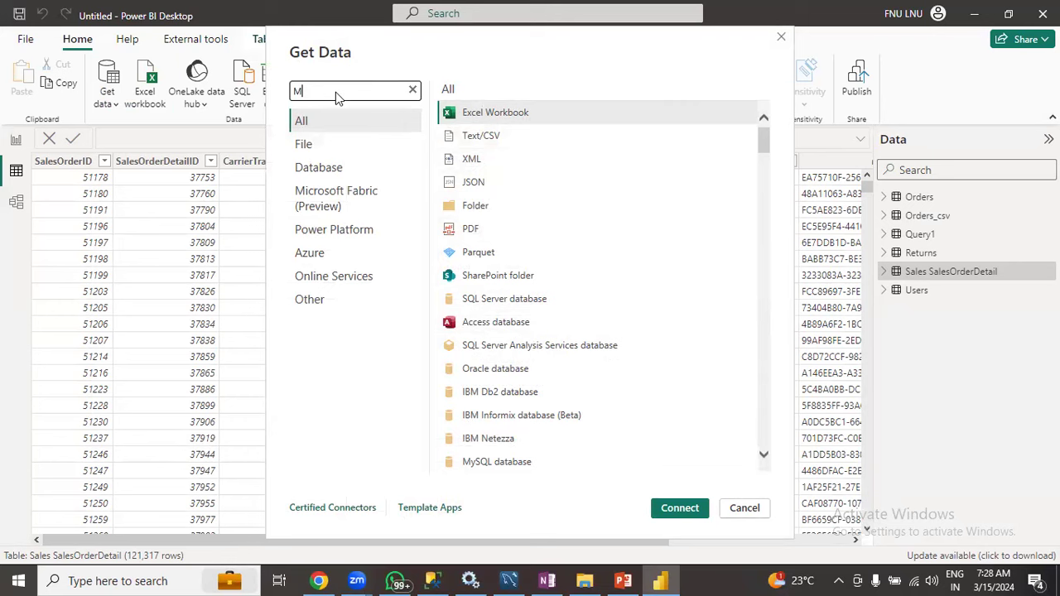
{"action": "type", "text": "ysql"}
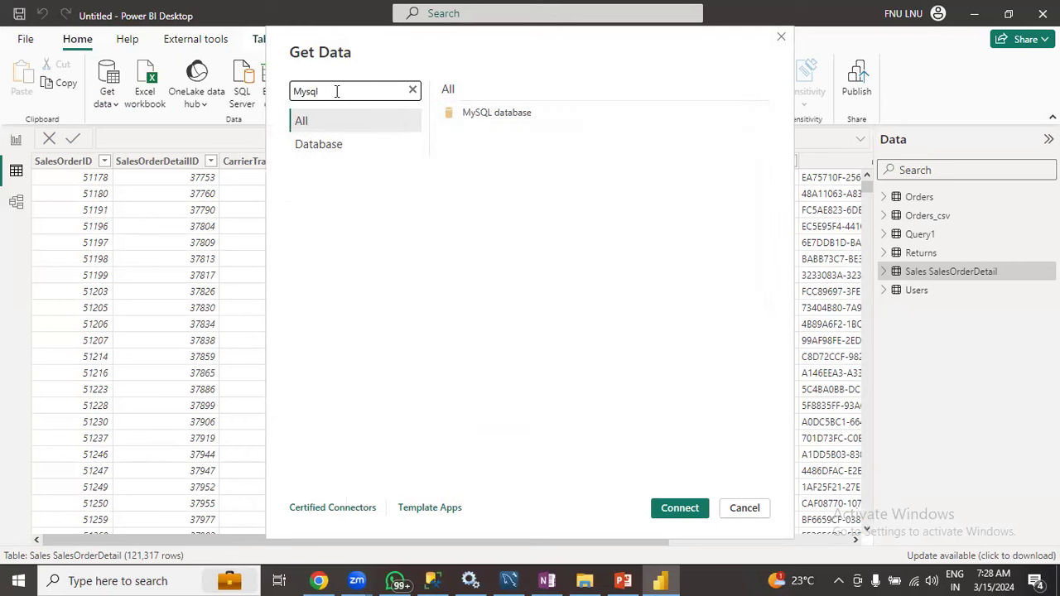
{"action": "left_click", "coordinate": [484, 113]}
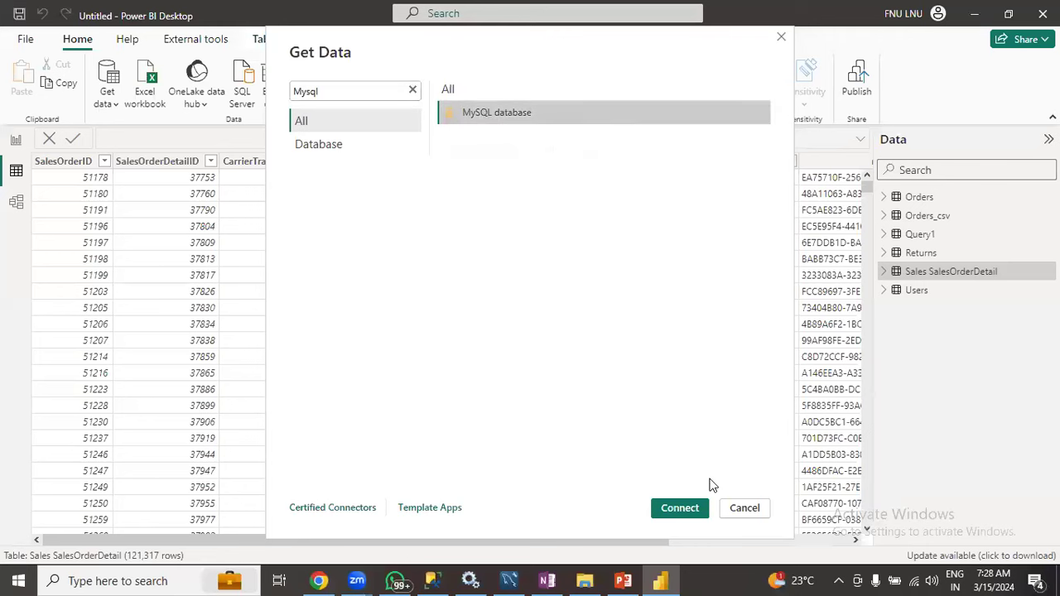
{"action": "left_click", "coordinate": [679, 507]}
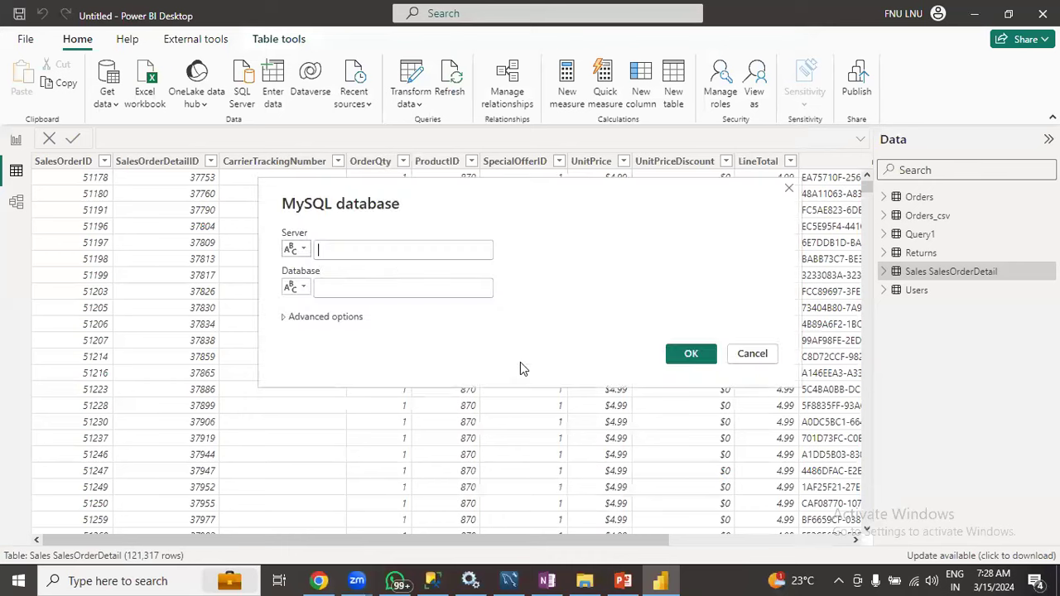
Copy 127.0.0.1:3306 from the SQL Server Name note in OneNote as the MySQL server and enter Sales as the database.
{"action": "left_click", "coordinate": [348, 248]}
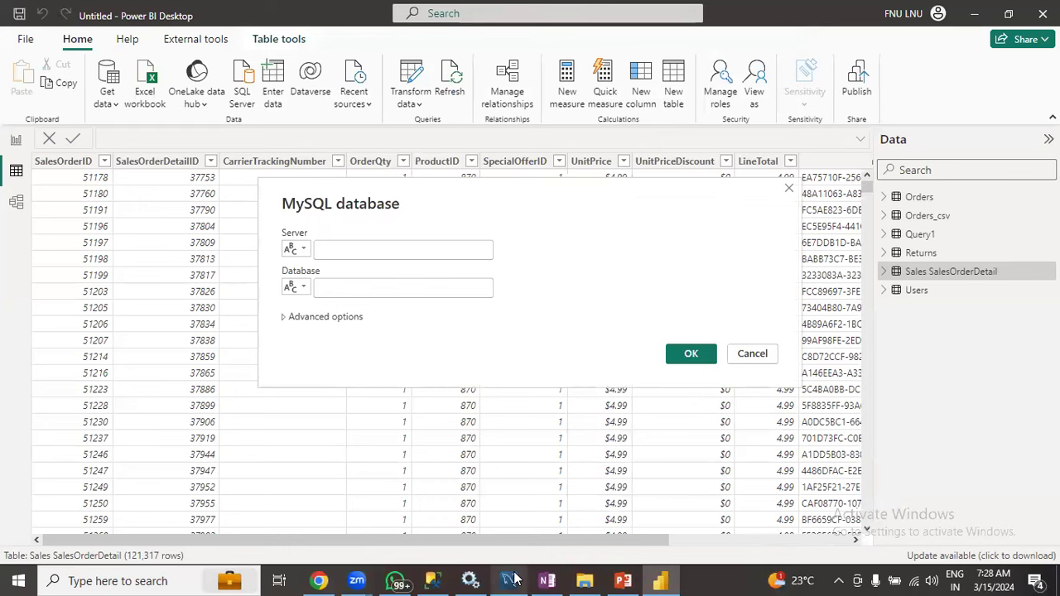
{"action": "mouse_move", "coordinate": [513, 579]}
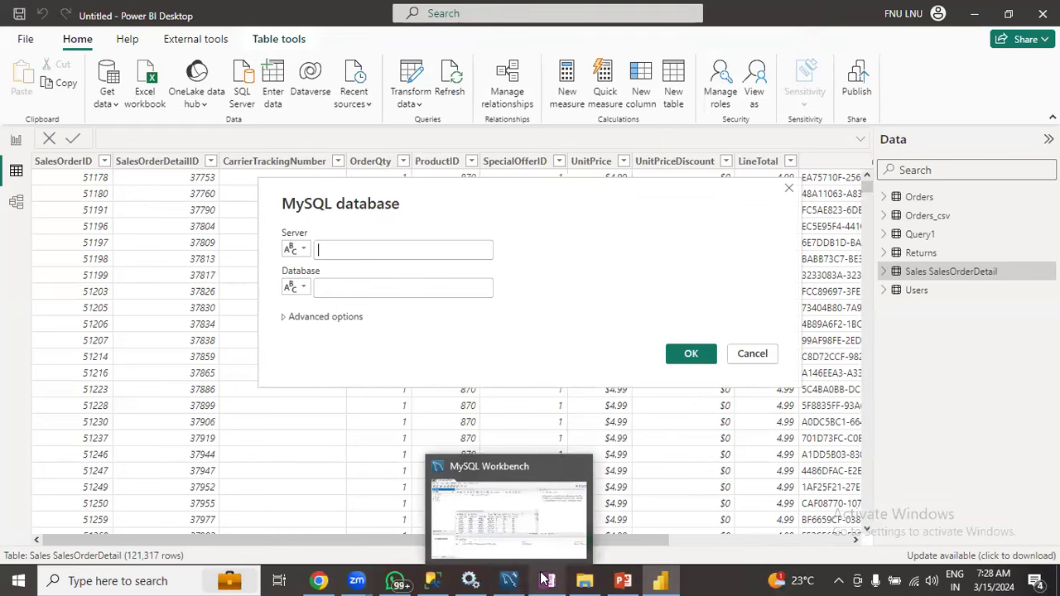
{"action": "left_click", "coordinate": [547, 579]}
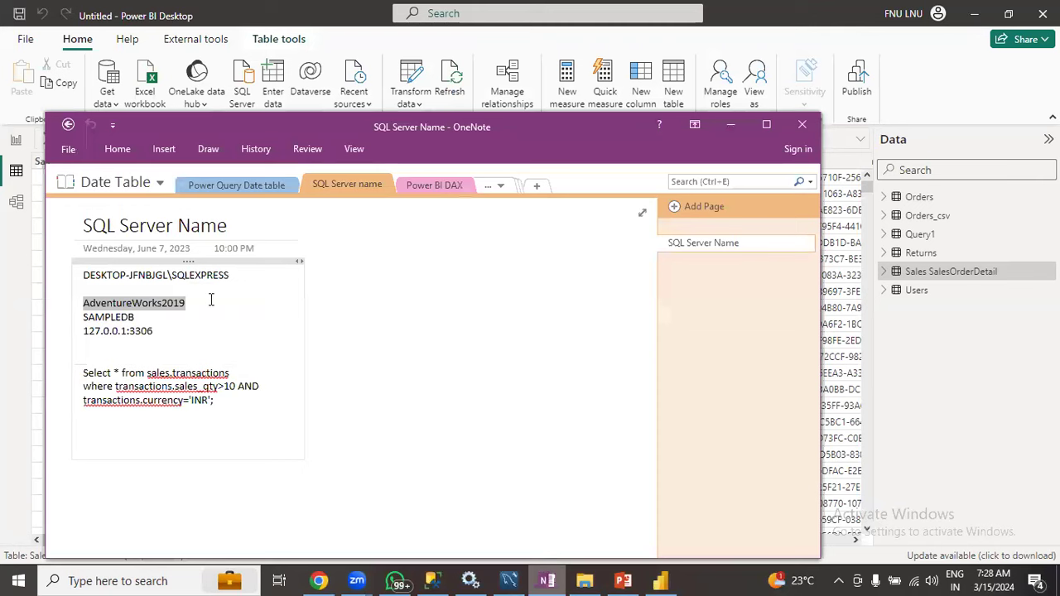
{"action": "left_click_drag", "start_coordinate": [155, 331], "coordinate": [83, 331]}
{"action": "key", "text": "ctrl+c"}
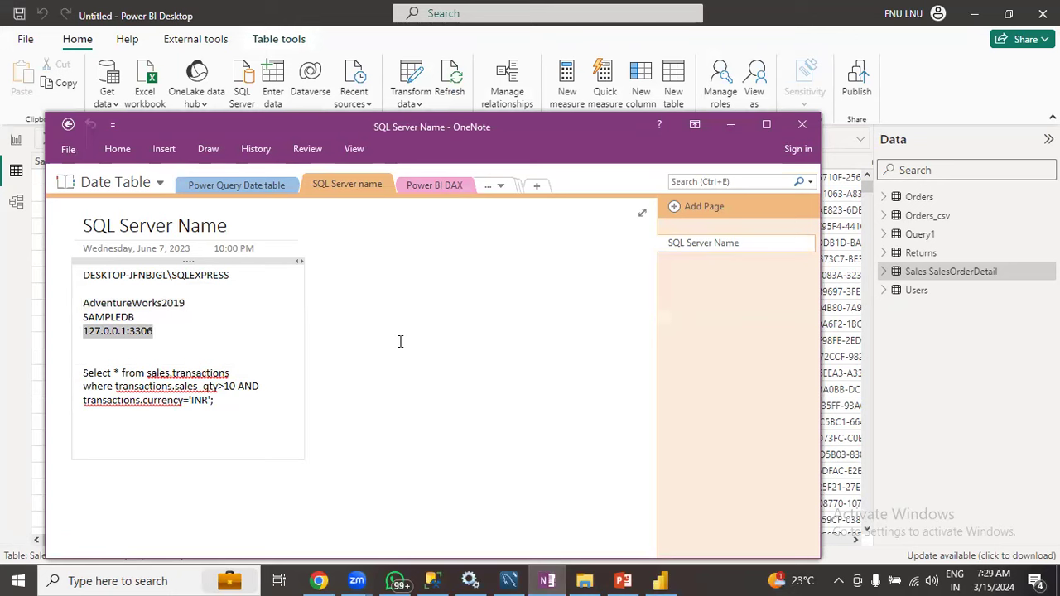
{"action": "left_click", "coordinate": [728, 126]}
{"action": "left_click", "coordinate": [348, 252]}
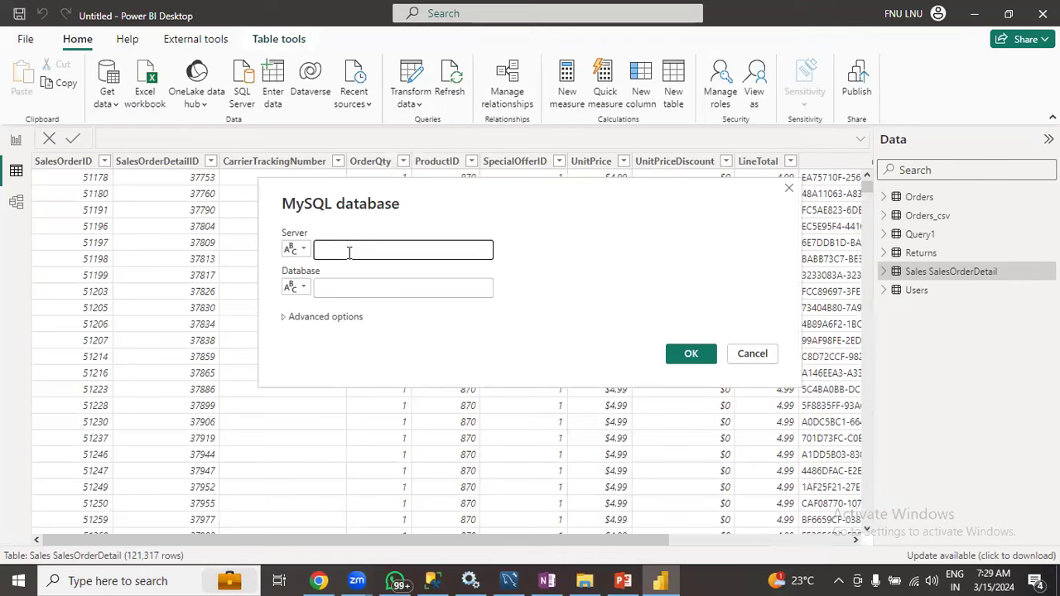
{"action": "key", "text": "ctrl+v"}
{"action": "left_click", "coordinate": [360, 289]}
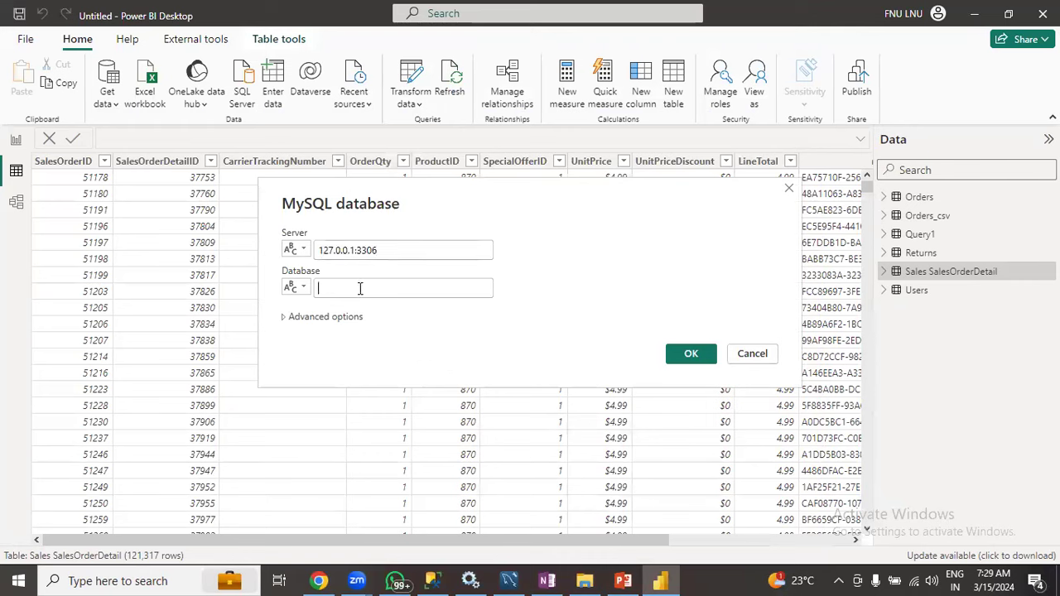
{"action": "type", "text": "Sales"}
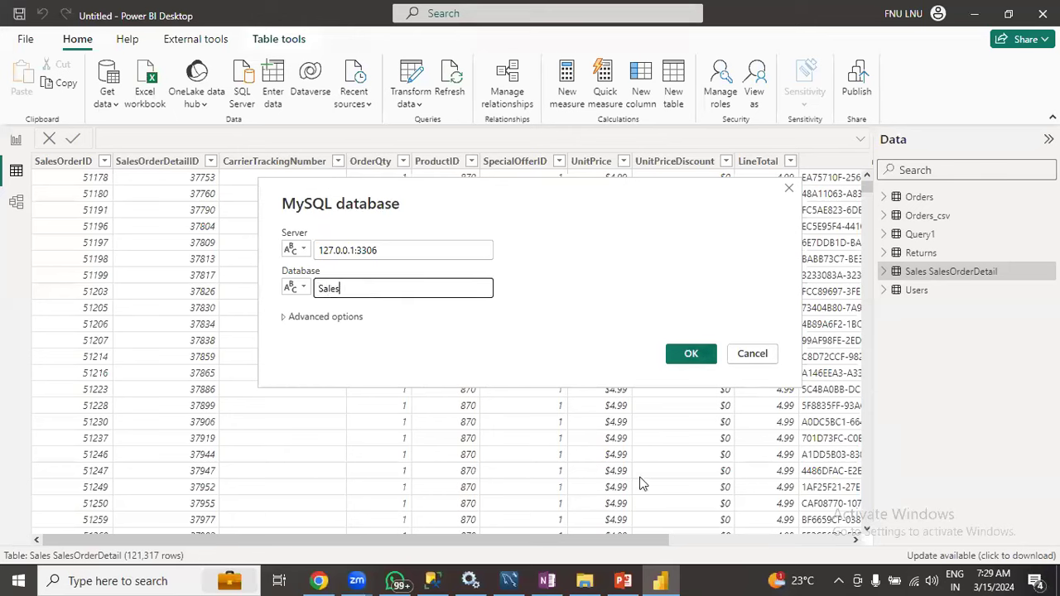
Switch to MySQL Workbench and examine the tables of the sales schema and the rows and columns of the transactions table.
{"action": "left_click", "coordinate": [511, 579]}
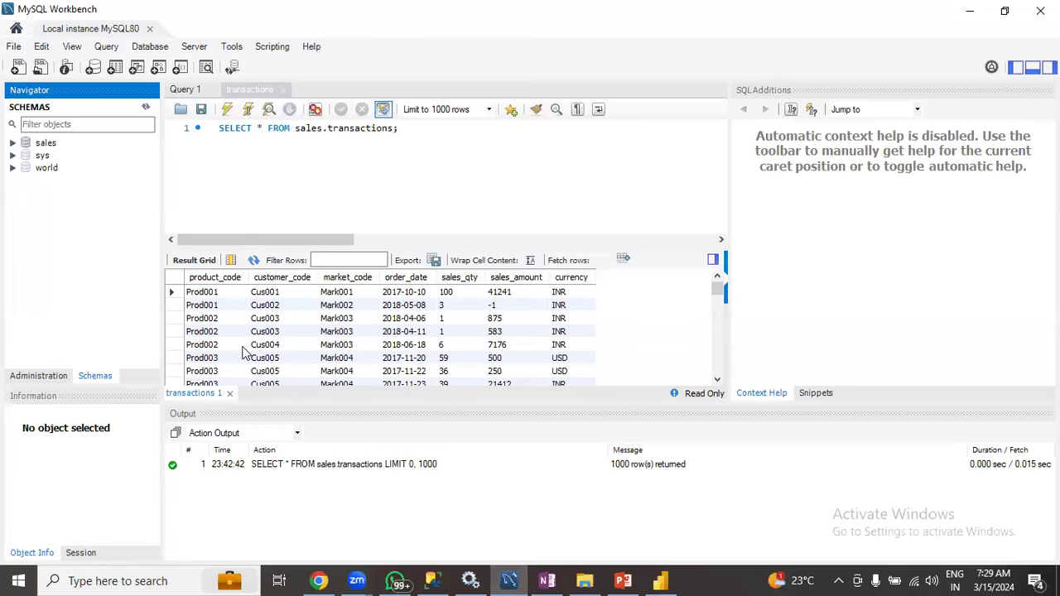
{"action": "scroll", "coordinate": [302, 341], "scroll_direction": "down", "scroll_amount": 3}
{"action": "scroll", "coordinate": [302, 340], "scroll_direction": "up", "scroll_amount": 3}
{"action": "scroll", "coordinate": [302, 340], "scroll_direction": "down", "scroll_amount": 1}
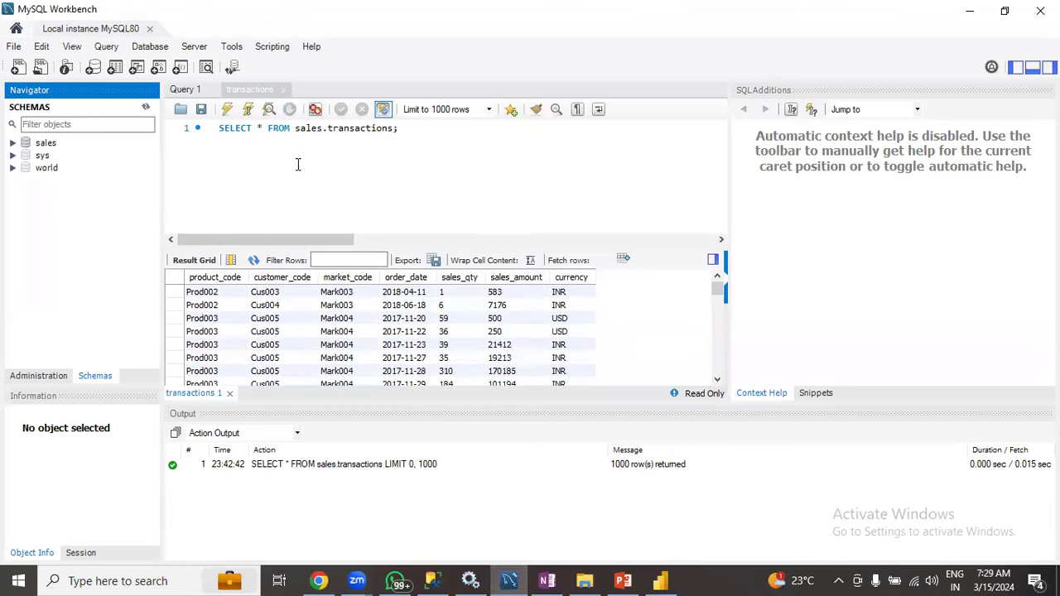
{"action": "left_click", "coordinate": [14, 144]}
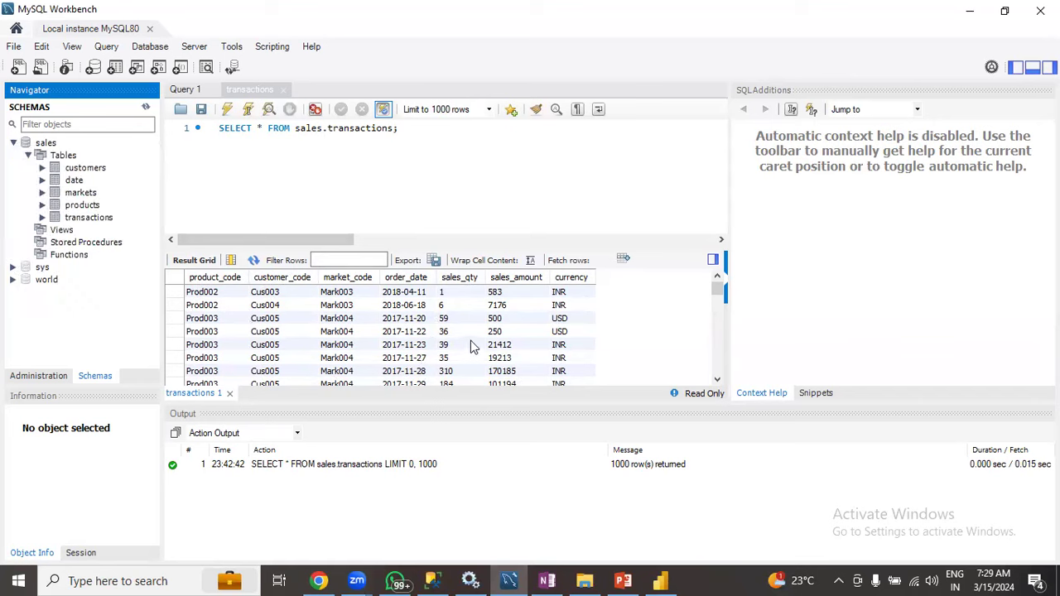
{"action": "scroll", "coordinate": [454, 298], "scroll_direction": "down", "scroll_amount": 1}
{"action": "scroll", "coordinate": [452, 298], "scroll_direction": "up", "scroll_amount": 2}
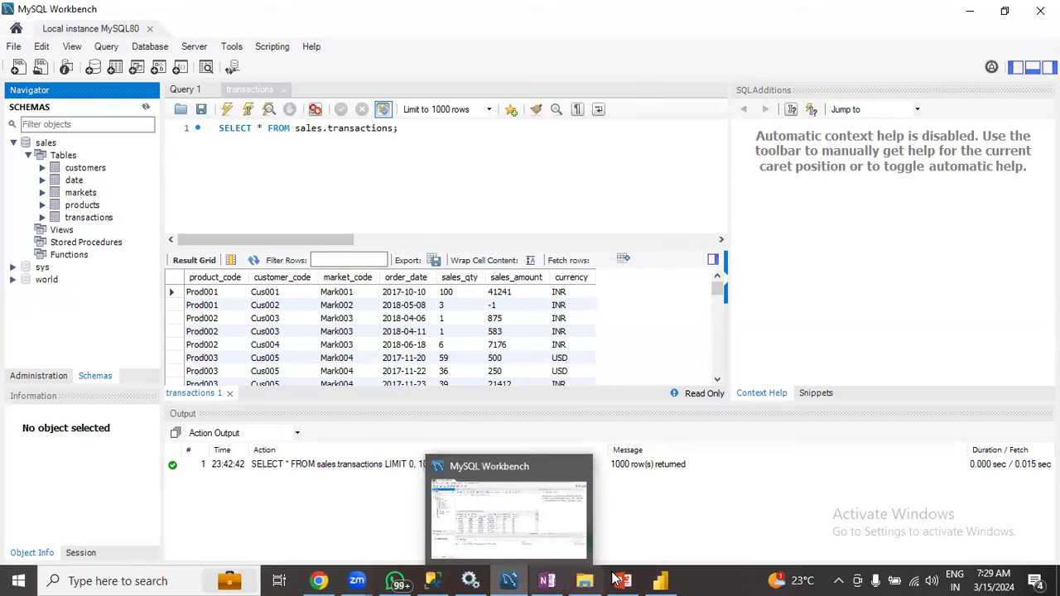
Return to Power BI Desktop and start the SQL statement under the advanced options with "Select * from Sales.Transactions".
{"action": "left_click", "coordinate": [660, 580]}
{"action": "left_click", "coordinate": [284, 318]}
{"action": "left_click", "coordinate": [308, 393]}
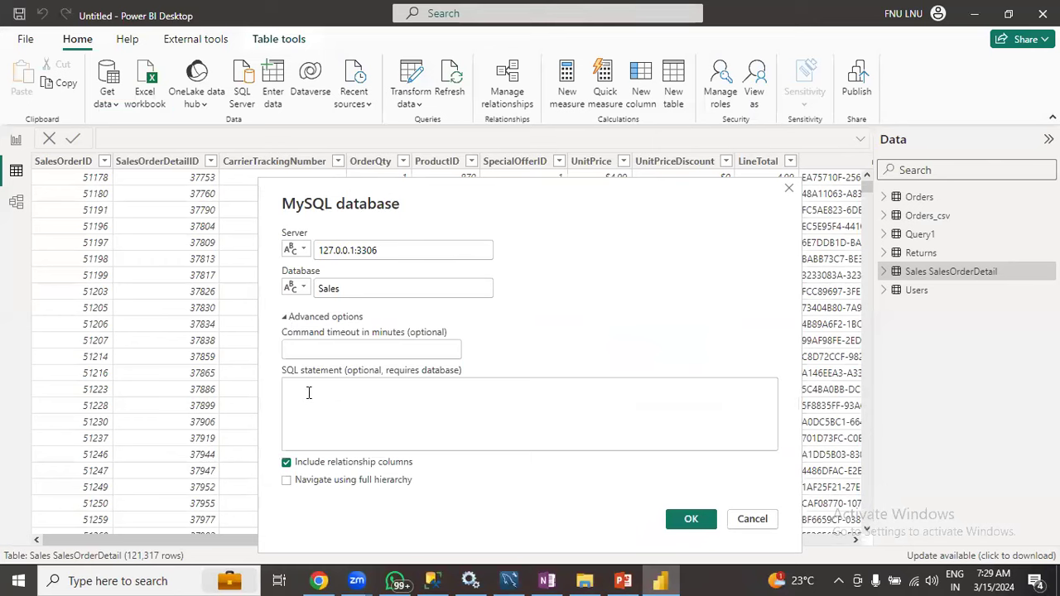
{"action": "type", "text": "Select"}
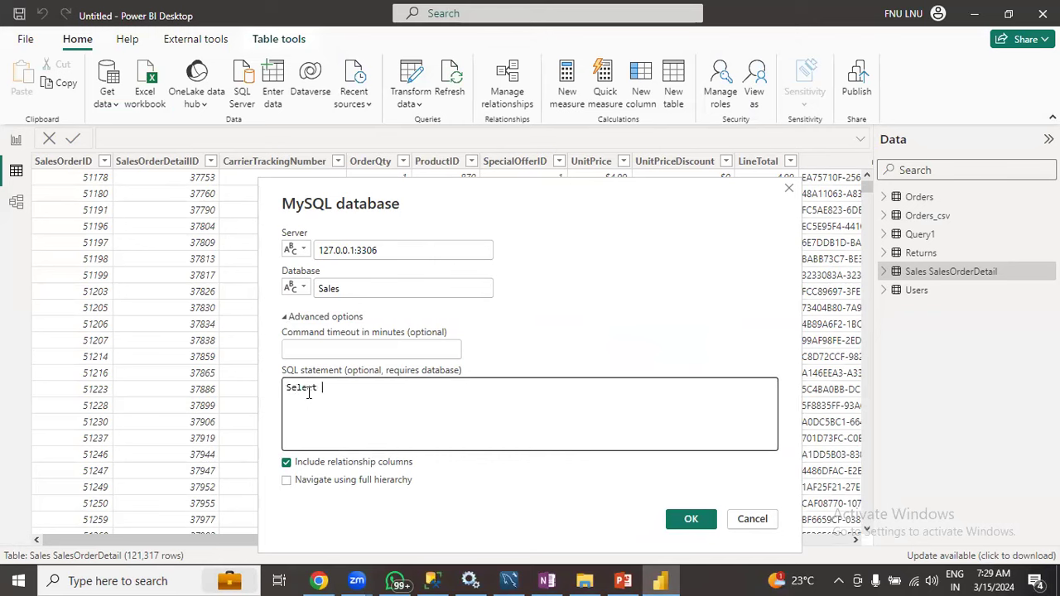
{"action": "type", "text": " * from"}
{"action": "type", "text": " Sales"}
{"action": "type", "text": ".Trans"}
{"action": "type", "text": "actions"}
Complete the SQL statement with the filter "Where Currency ='INR' AND Sales_amount >=30000;".
{"action": "type", "text": " Wher"}
{"action": "type", "text": "e Currency"}
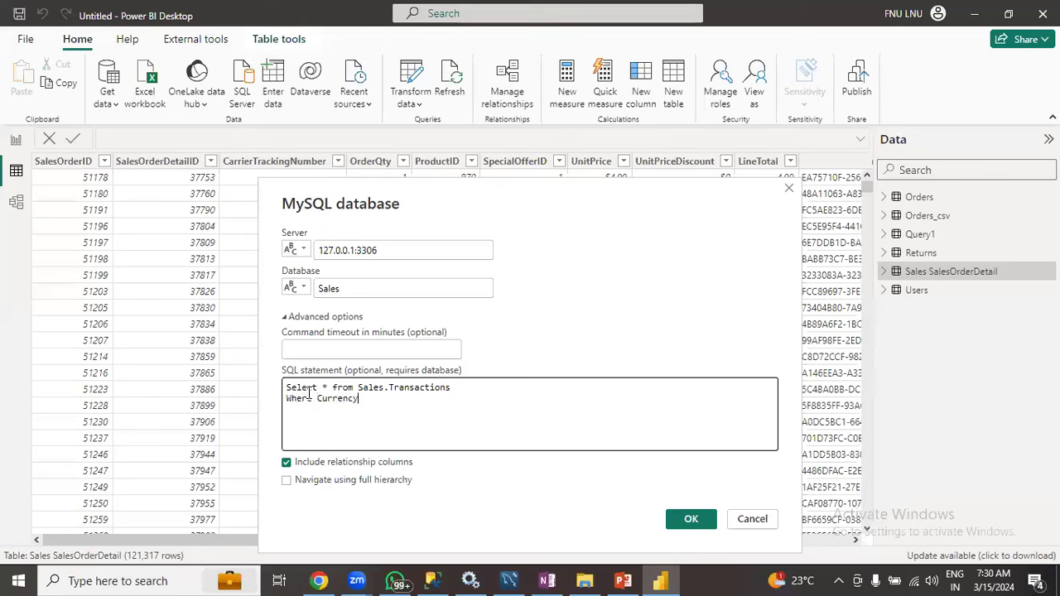
{"action": "type", "text": " ='inR'"}
{"action": "key", "text": "BackSpace"}
{"action": "key", "text": "BackSpace"}
{"action": "key", "text": "BackSpace"}
{"action": "key", "text": "BackSpace"}
{"action": "type", "text": "INR"}
{"action": "key", "text": "BackSpace"}
{"action": "key", "text": "BackSpace"}
{"action": "key", "text": "BackSpace"}
{"action": "type", "text": "NR' AND Sales_amount"}
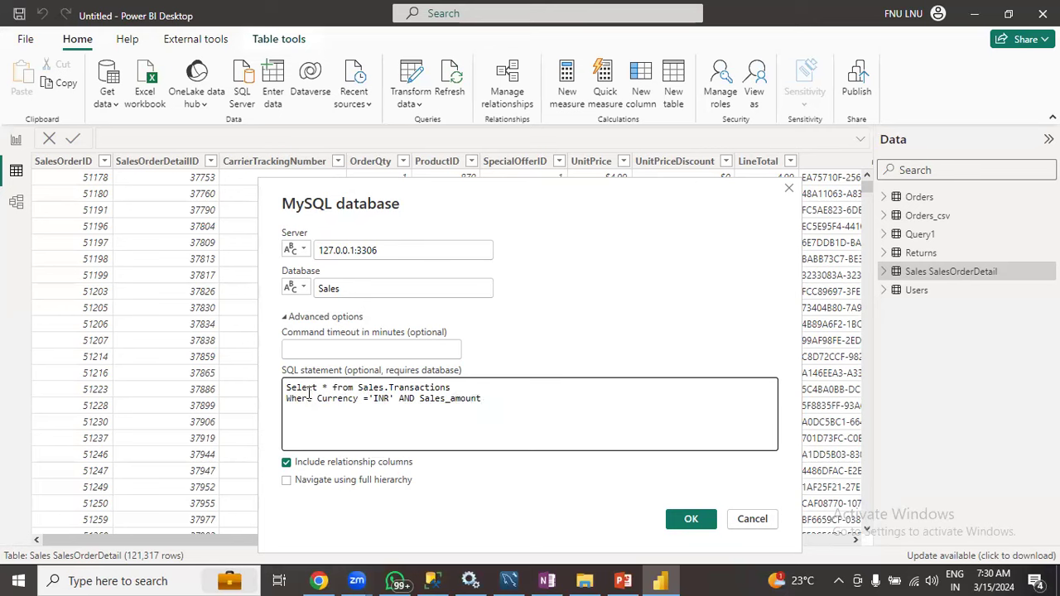
{"action": "type", "text": " >="}
{"action": "type", "text": "30000;"}
Connect to the MySQL database with the filtered query and load the previewed transactions into the model.
{"action": "left_click", "coordinate": [686, 517]}
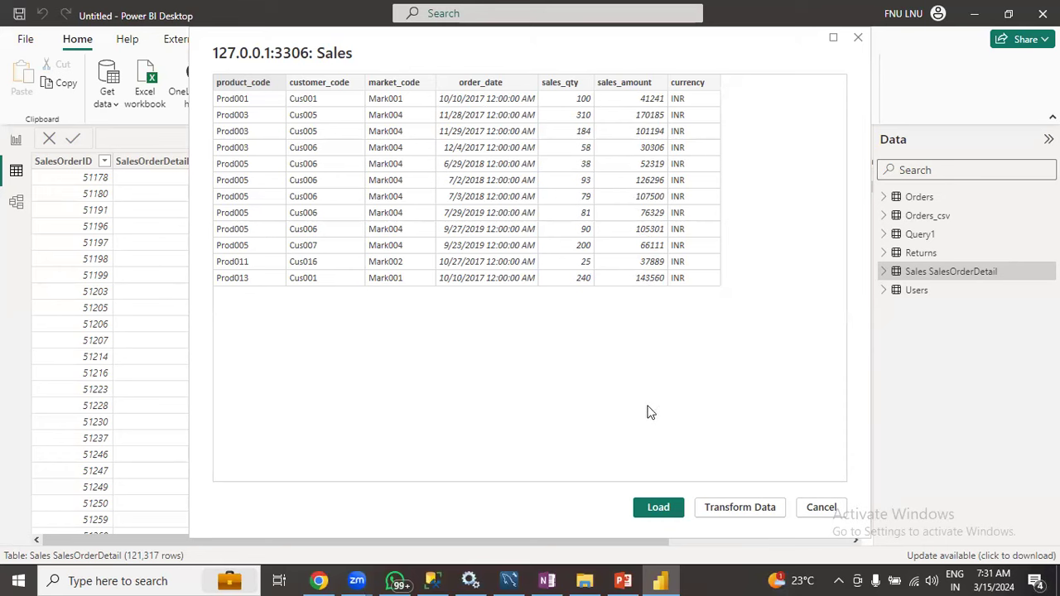
{"action": "left_click", "coordinate": [664, 497]}
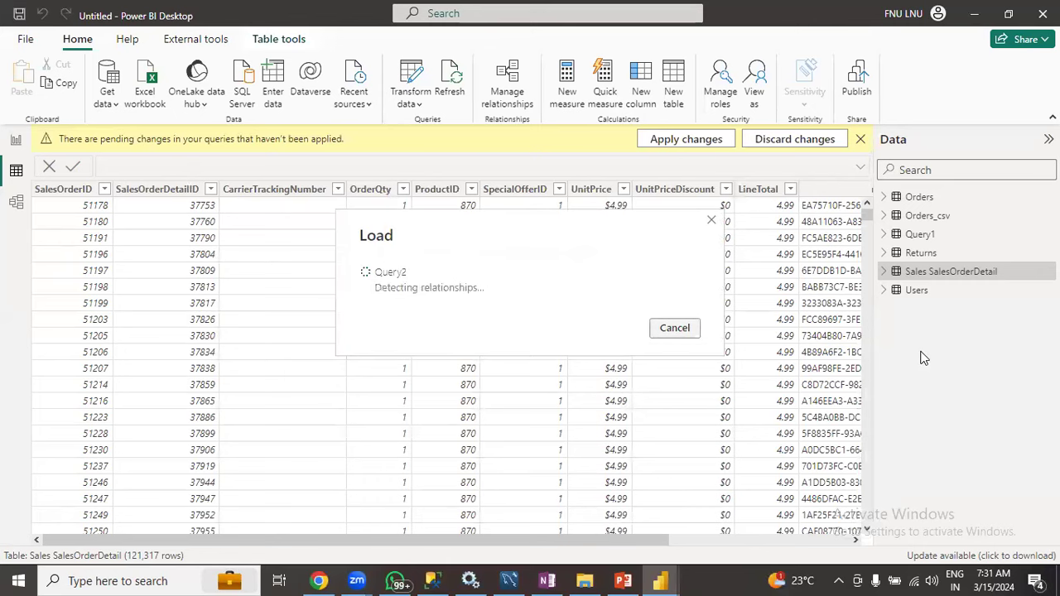
{"action": "left_click", "coordinate": [445, 168]}
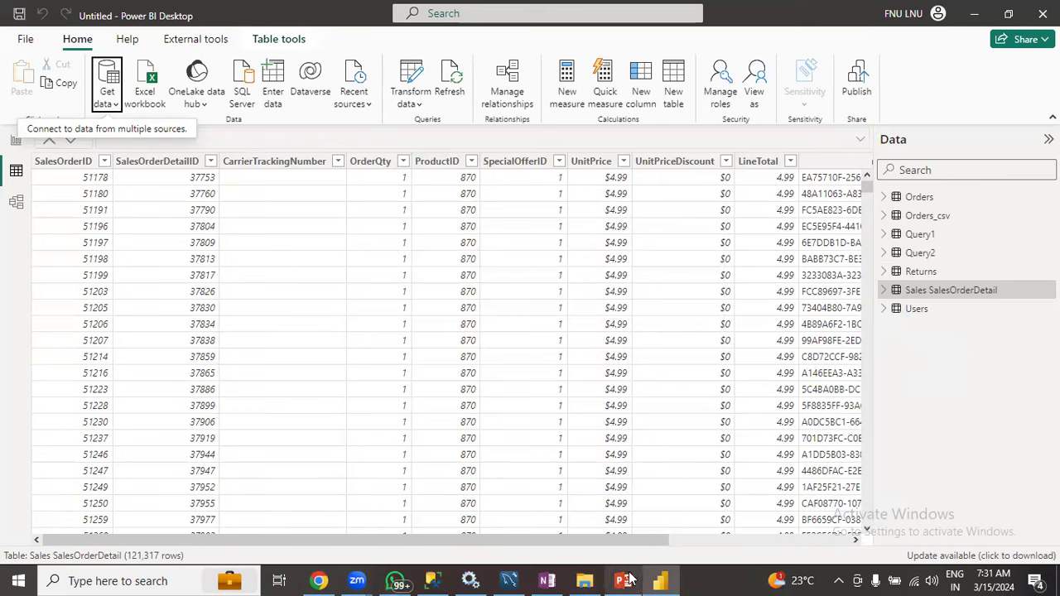
Find the Oracle database connector, examine its server, connectivity mode and advanced options, and cancel the connection.
{"action": "left_click", "coordinate": [107, 110]}
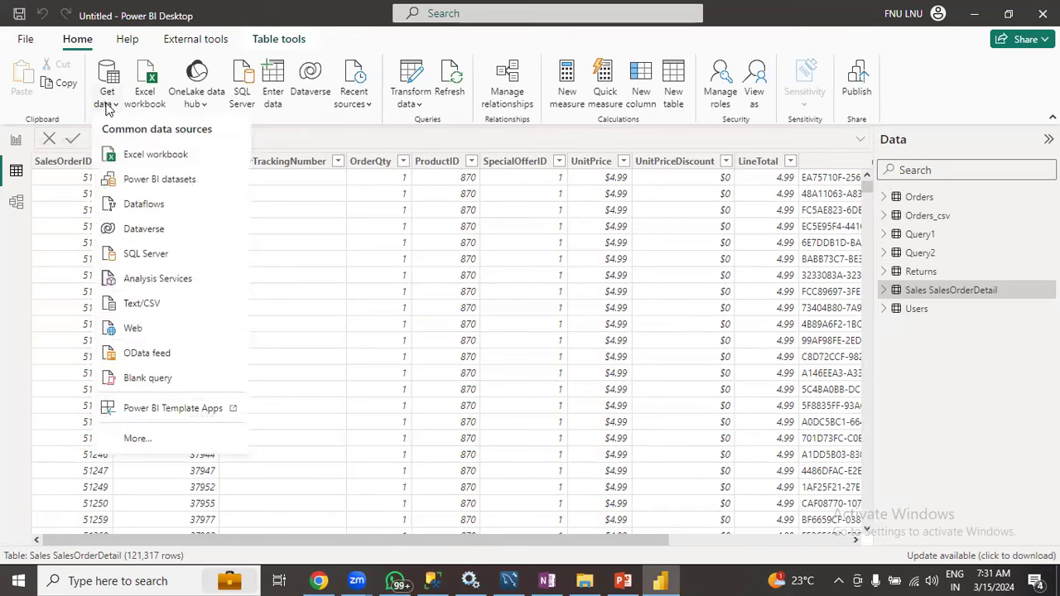
{"action": "left_click", "coordinate": [136, 440]}
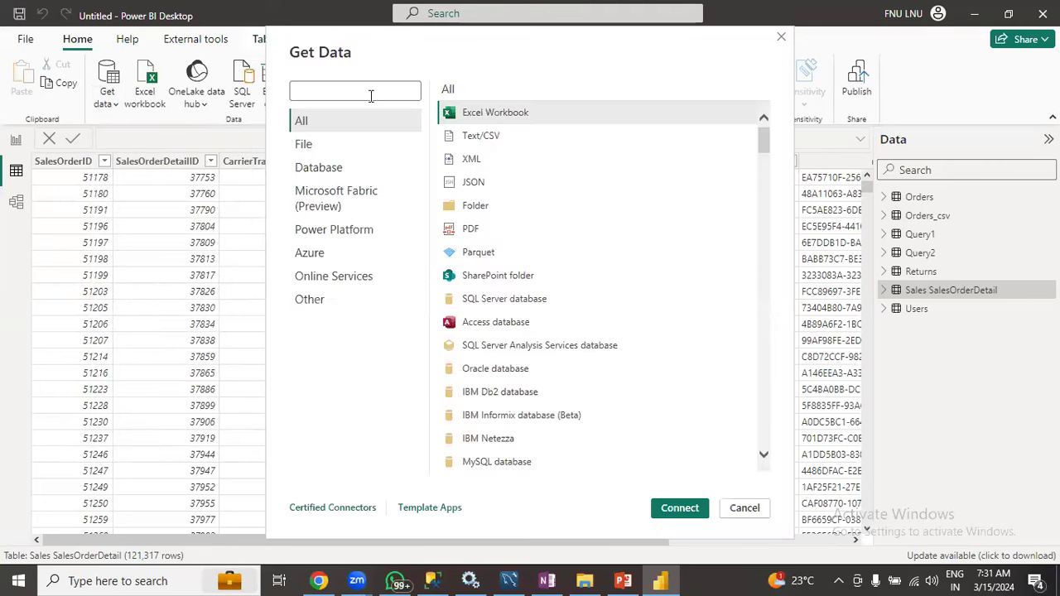
{"action": "type", "text": "orac"}
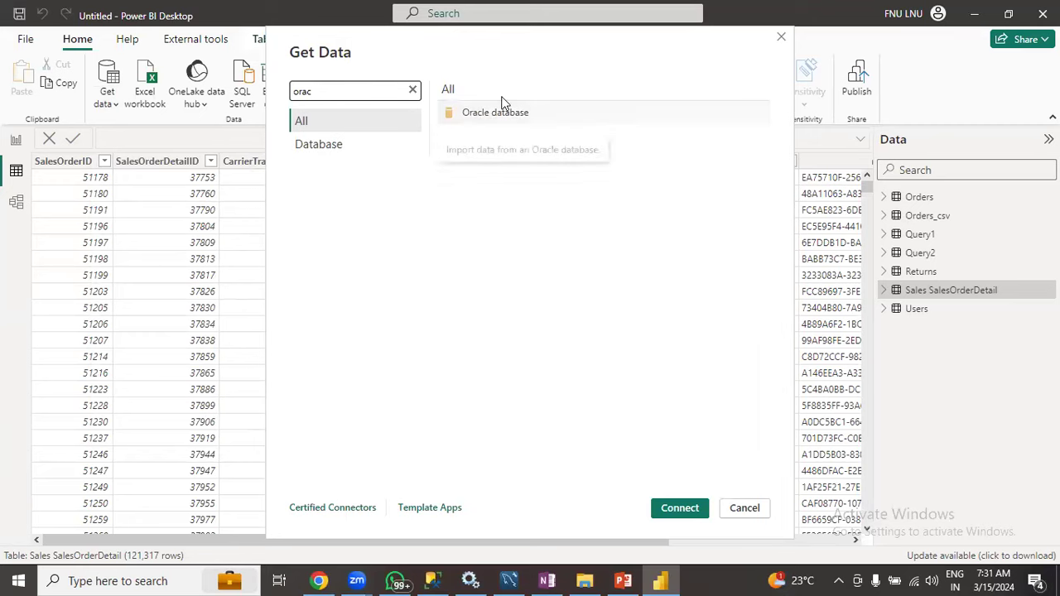
{"action": "left_click", "coordinate": [505, 114]}
{"action": "left_click", "coordinate": [693, 507]}
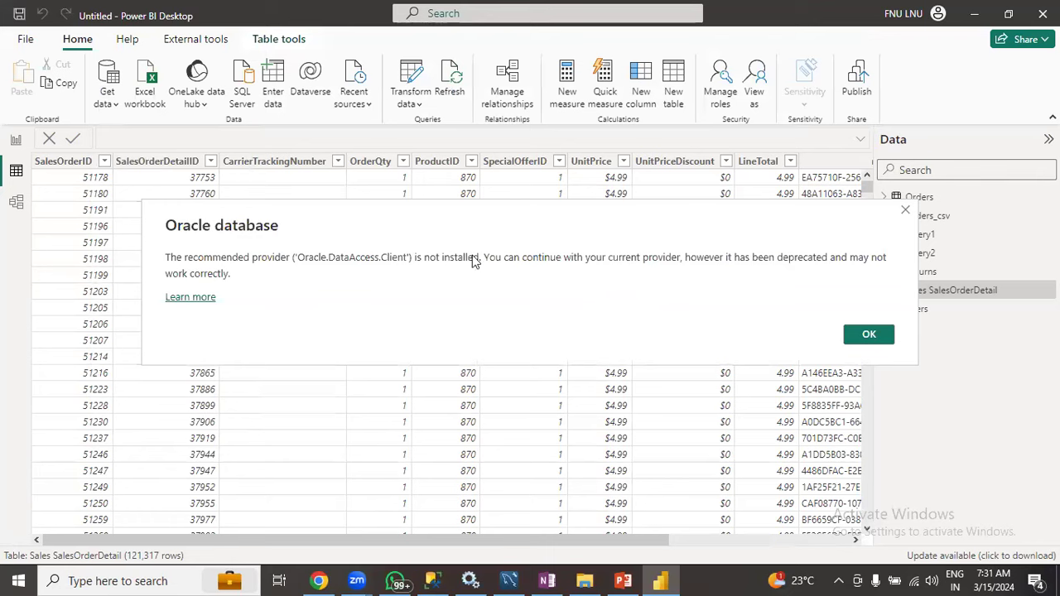
{"action": "left_click", "coordinate": [869, 336]}
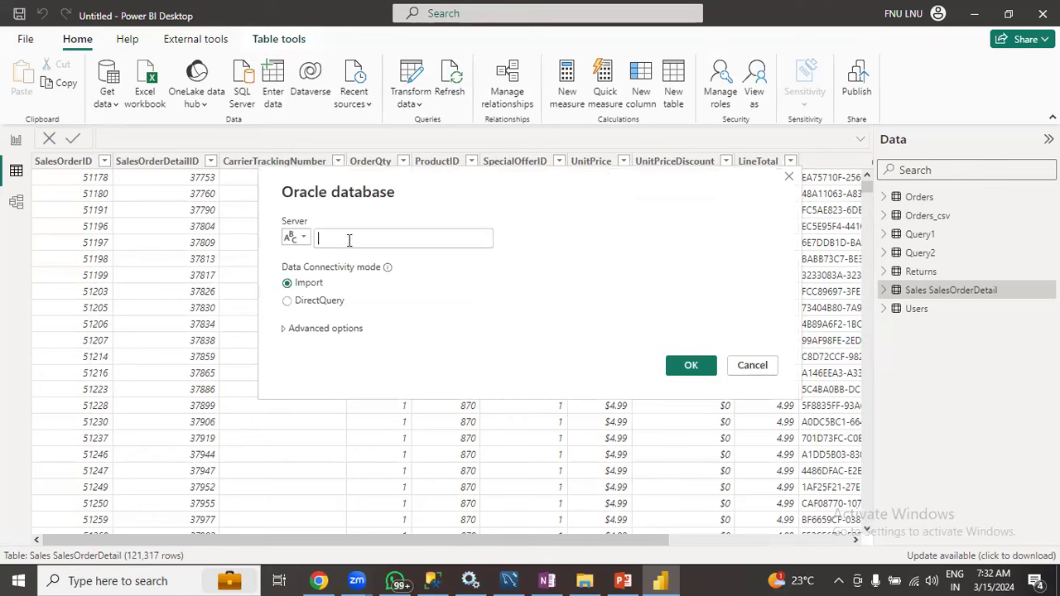
{"action": "left_click", "coordinate": [336, 238]}
{"action": "left_click", "coordinate": [285, 331]}
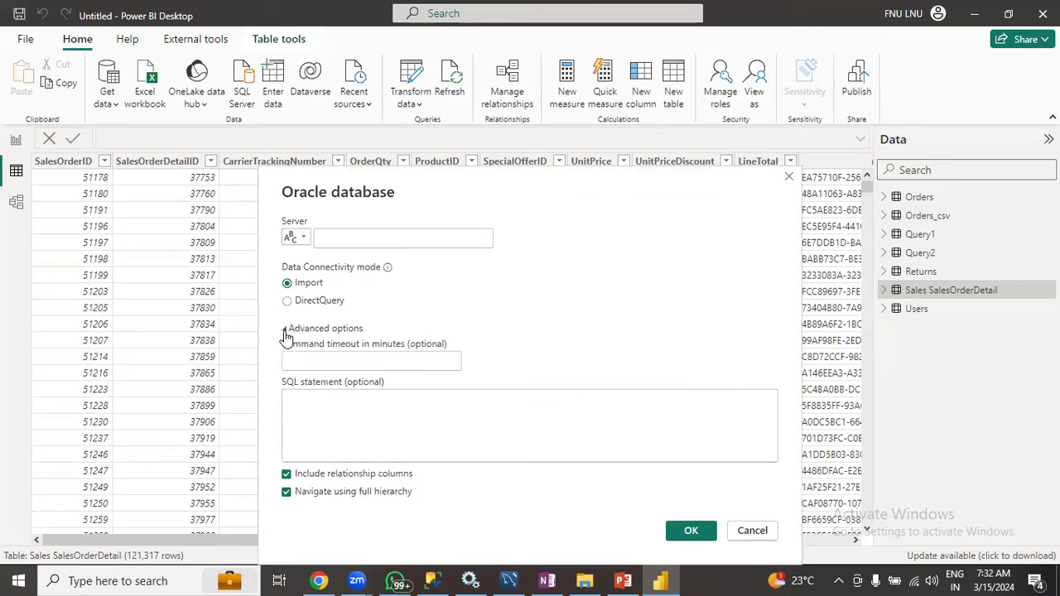
{"action": "left_click", "coordinate": [286, 338]}
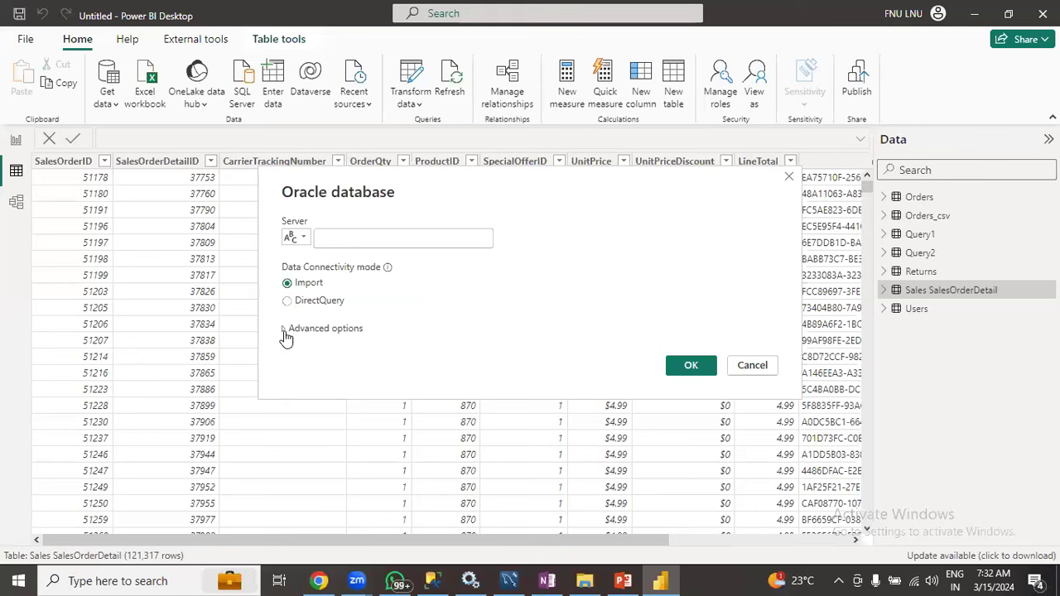
{"action": "left_click", "coordinate": [760, 367]}
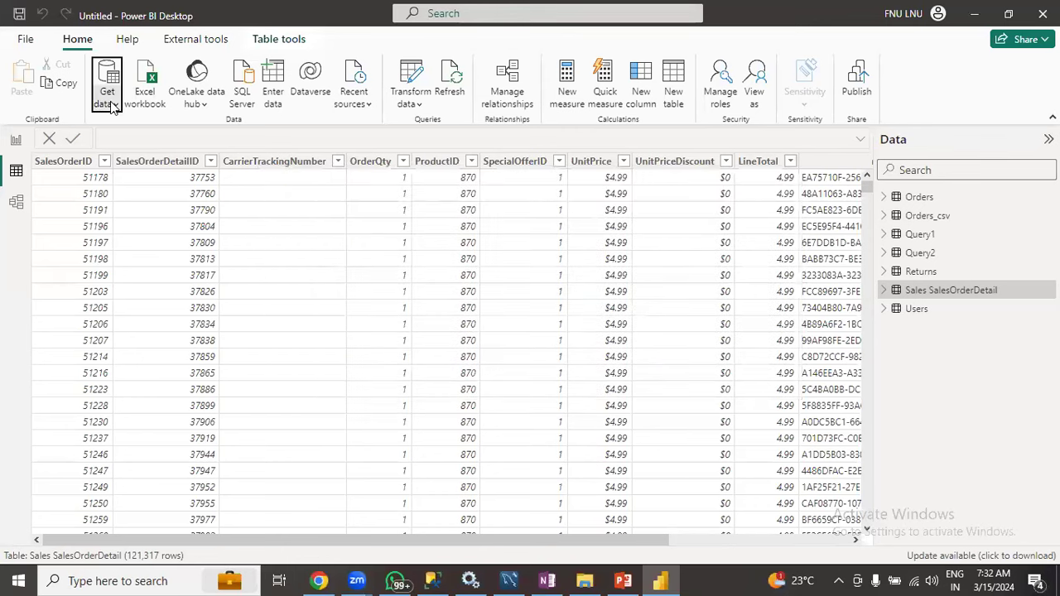
Search the data connectors for "ibm", examine the IBM Db2 database connection settings, and cancel the connection.
{"action": "left_click", "coordinate": [110, 104]}
{"action": "left_click", "coordinate": [138, 438]}
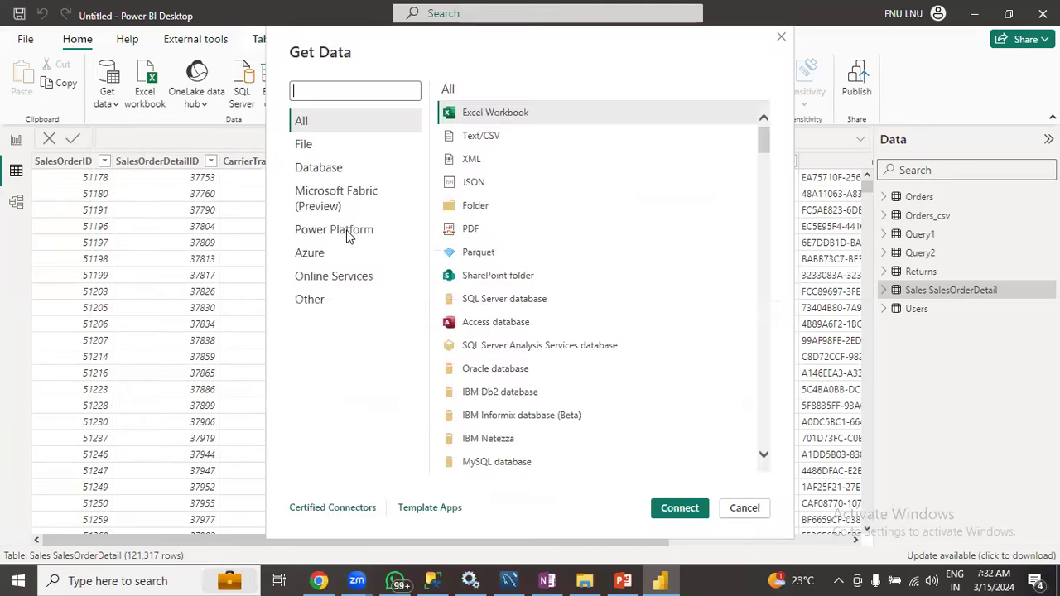
{"action": "type", "text": "ibm"}
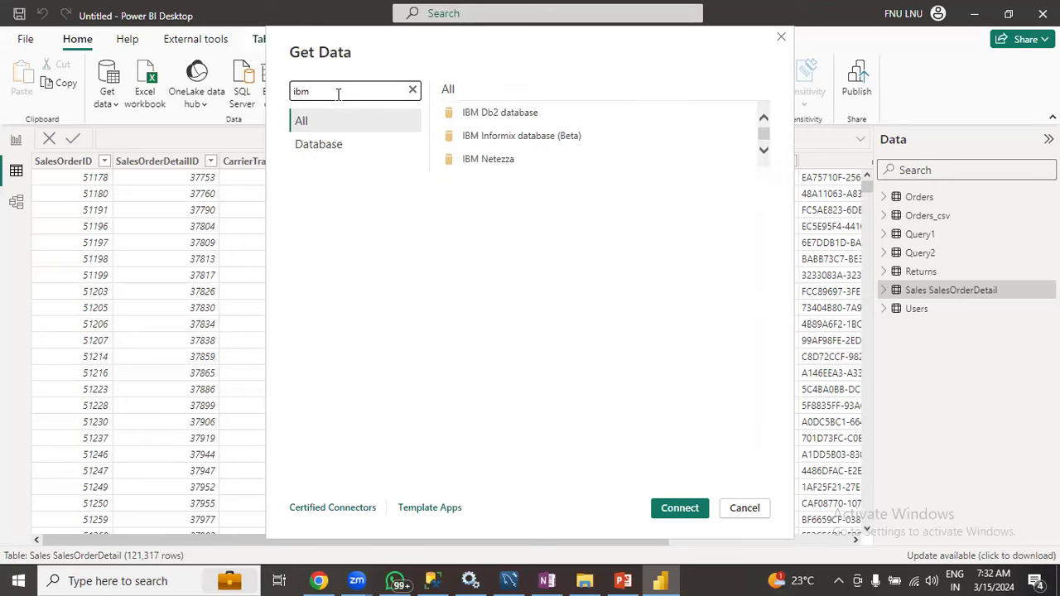
{"action": "left_click", "coordinate": [513, 116]}
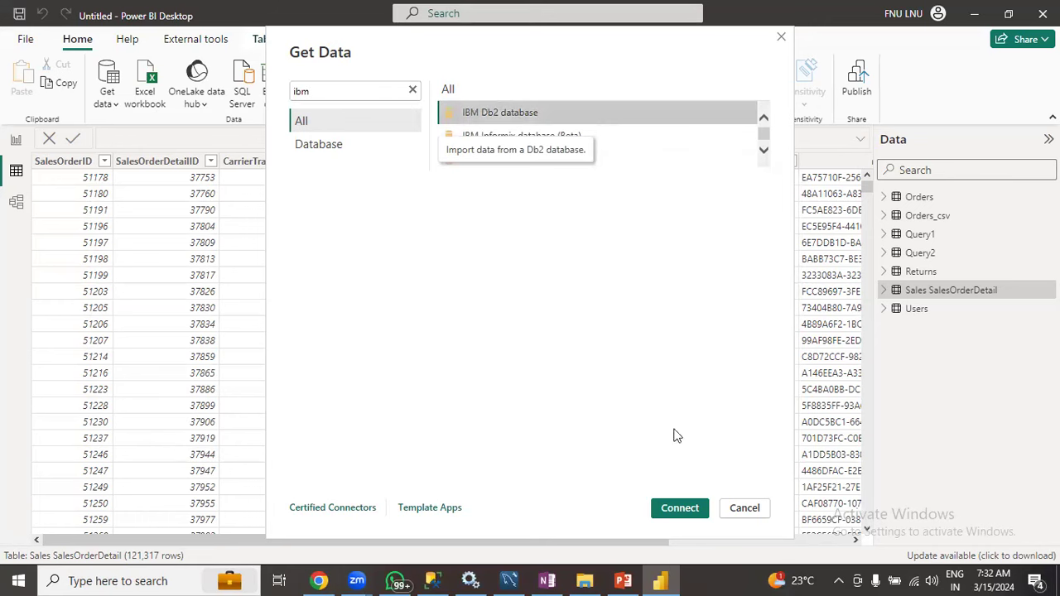
{"action": "left_click", "coordinate": [680, 502]}
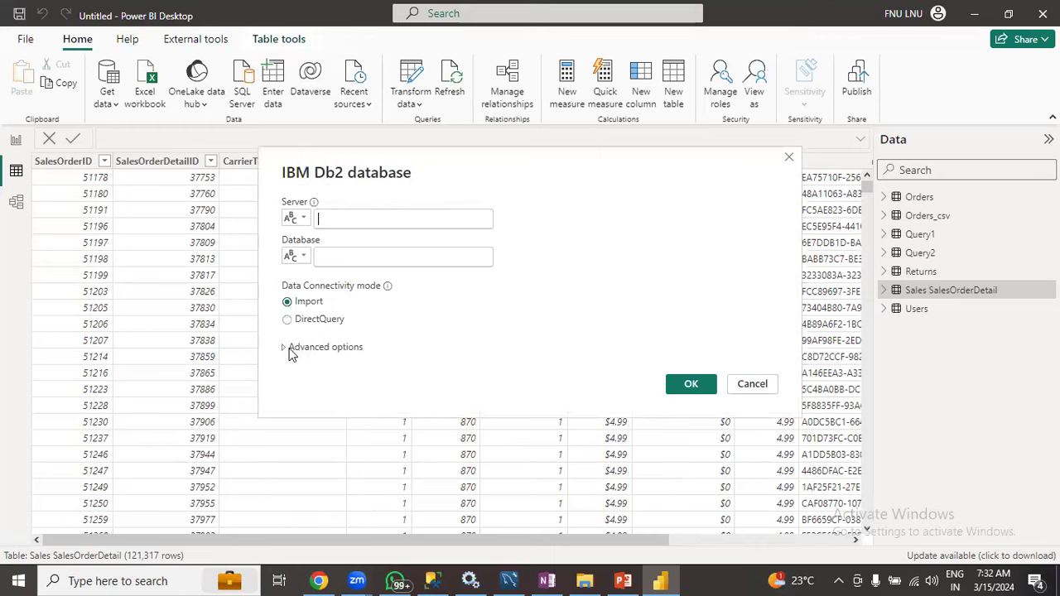
{"action": "left_click", "coordinate": [754, 386]}
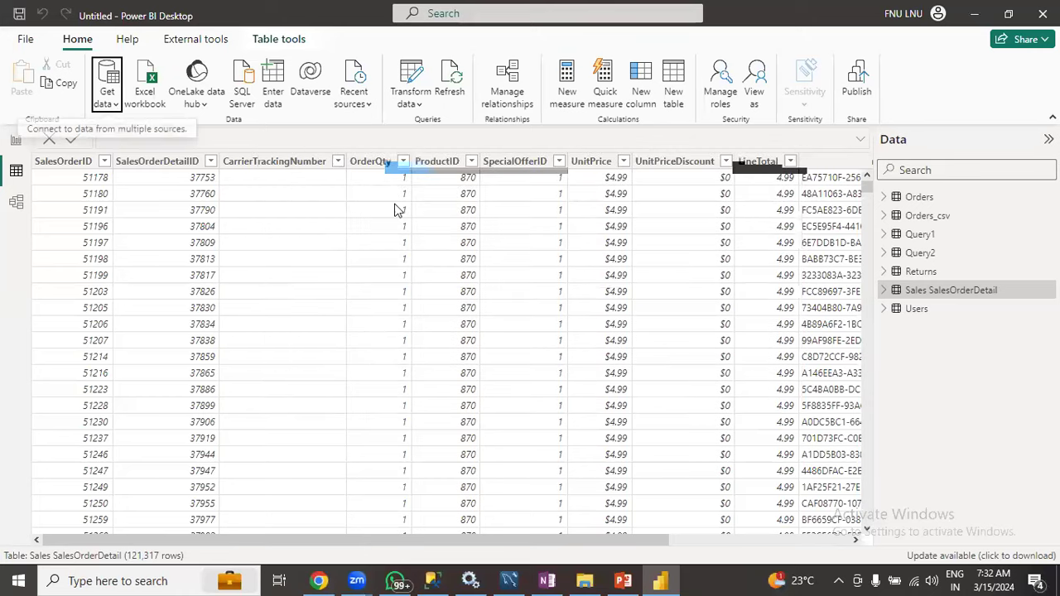
Search the data connectors for "azure", examine the connection settings of Azure Synapse Analytics SQL, and cancel the connection.
{"action": "left_click", "coordinate": [102, 104]}
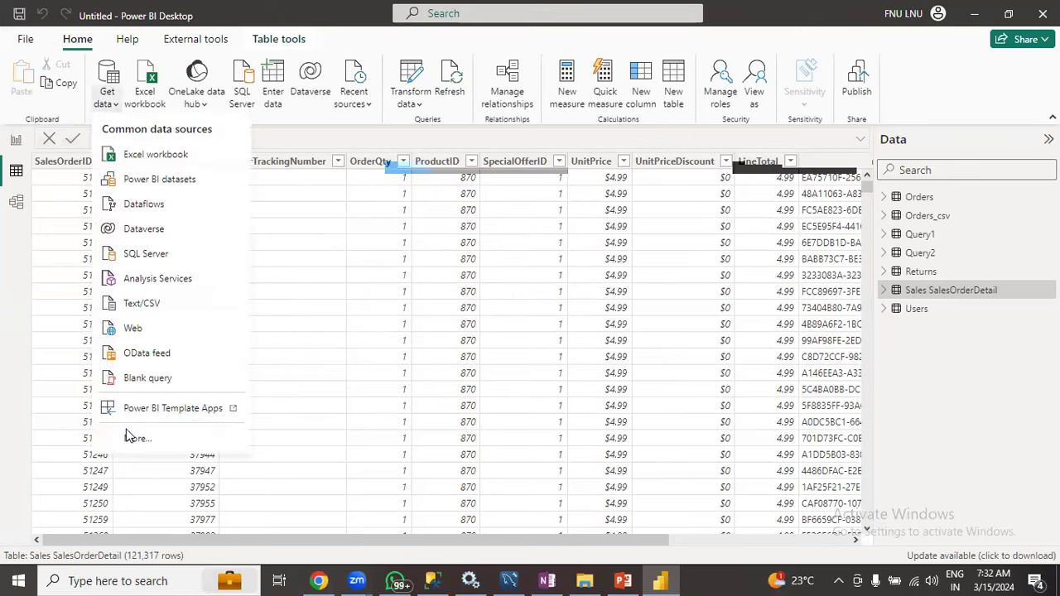
{"action": "left_click", "coordinate": [132, 439]}
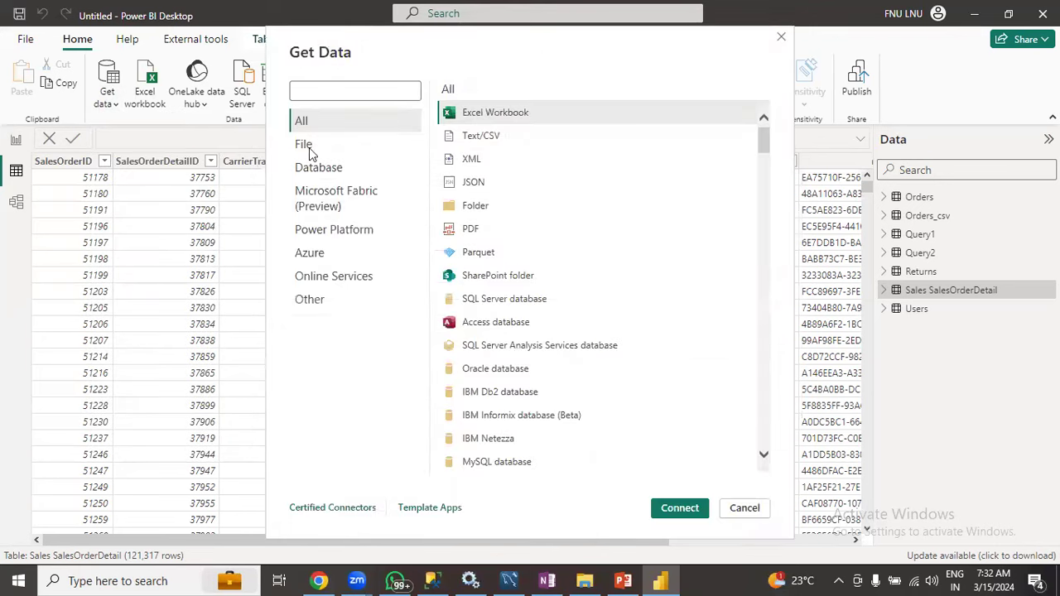
{"action": "left_click", "coordinate": [304, 86]}
{"action": "type", "text": "azure"}
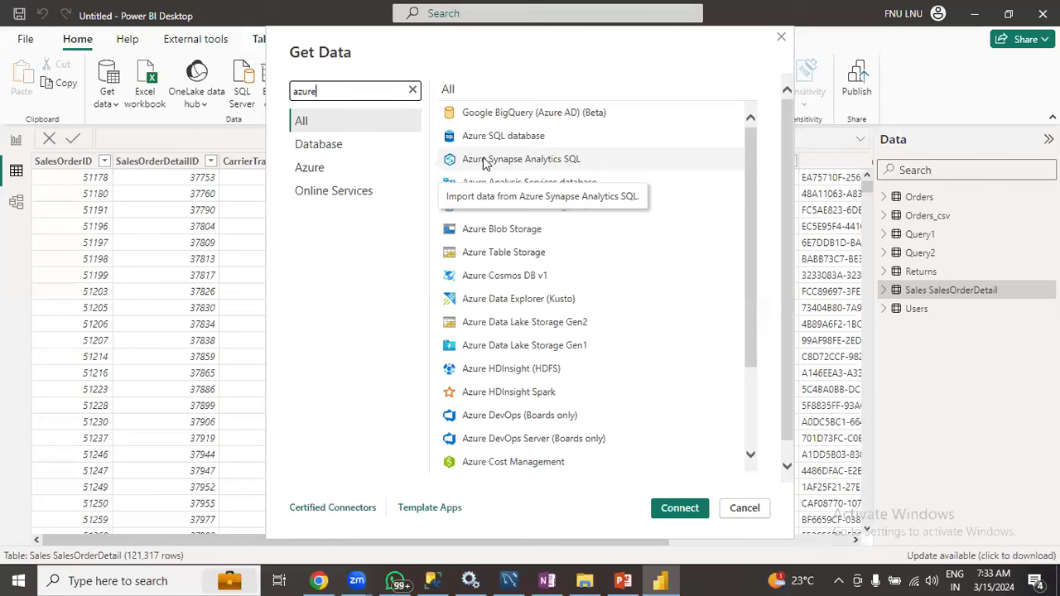
{"action": "left_click", "coordinate": [516, 161]}
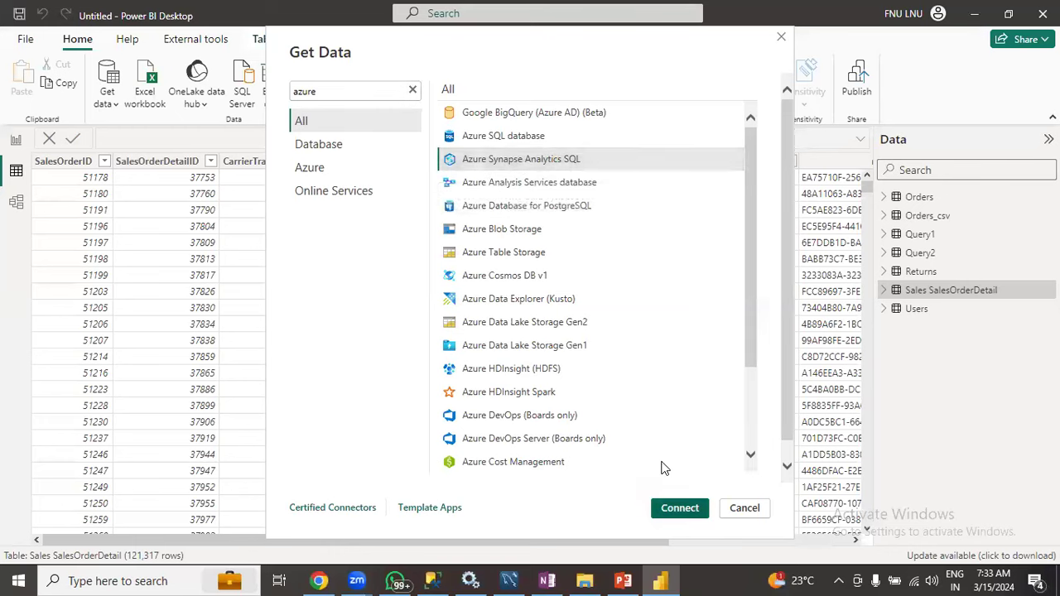
{"action": "key", "text": "Escape"}
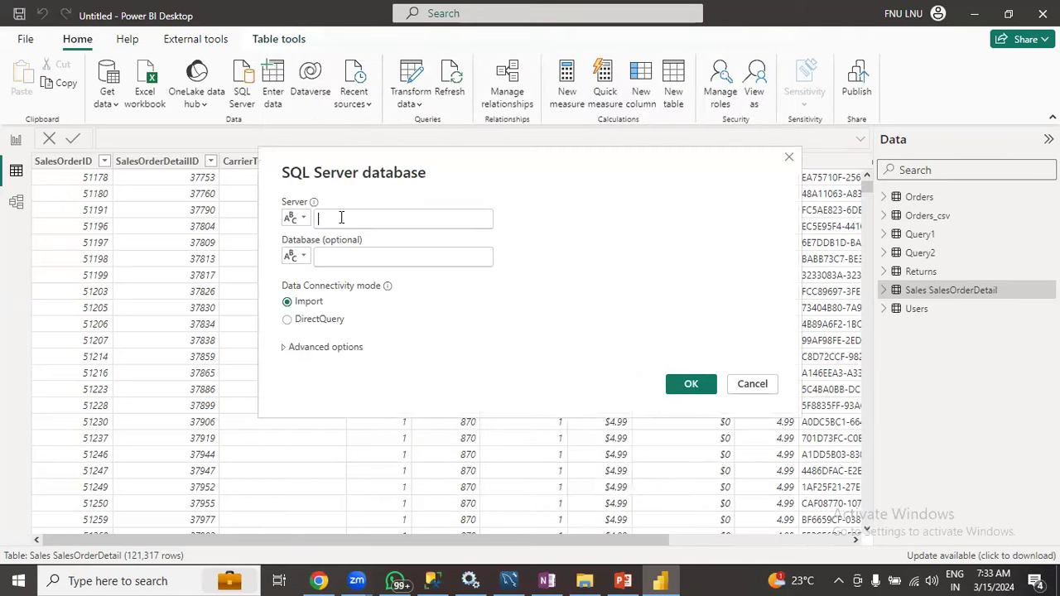
{"action": "left_click", "coordinate": [332, 257]}
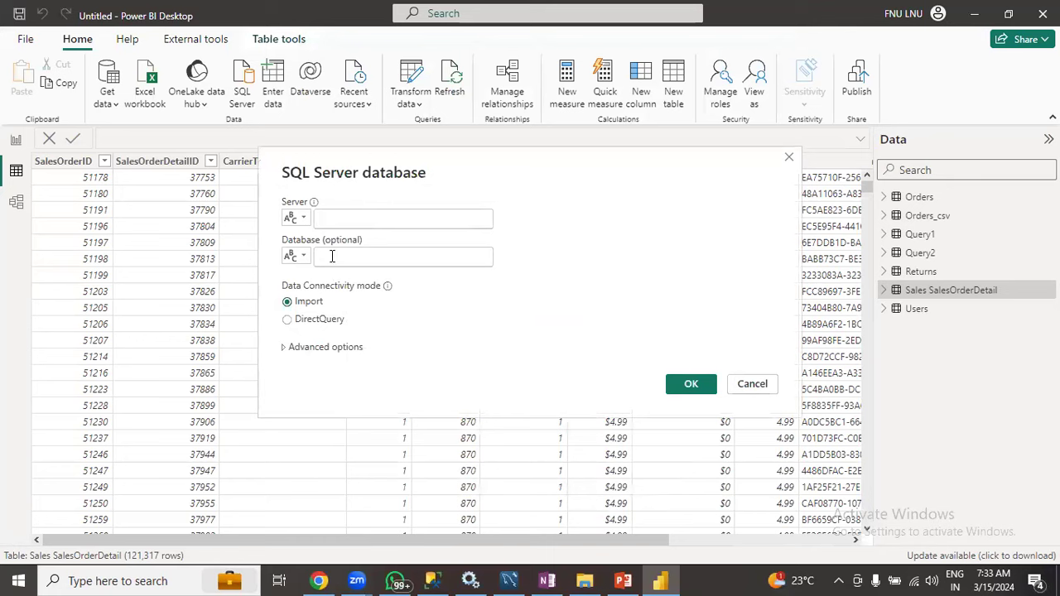
{"action": "left_click", "coordinate": [752, 384]}
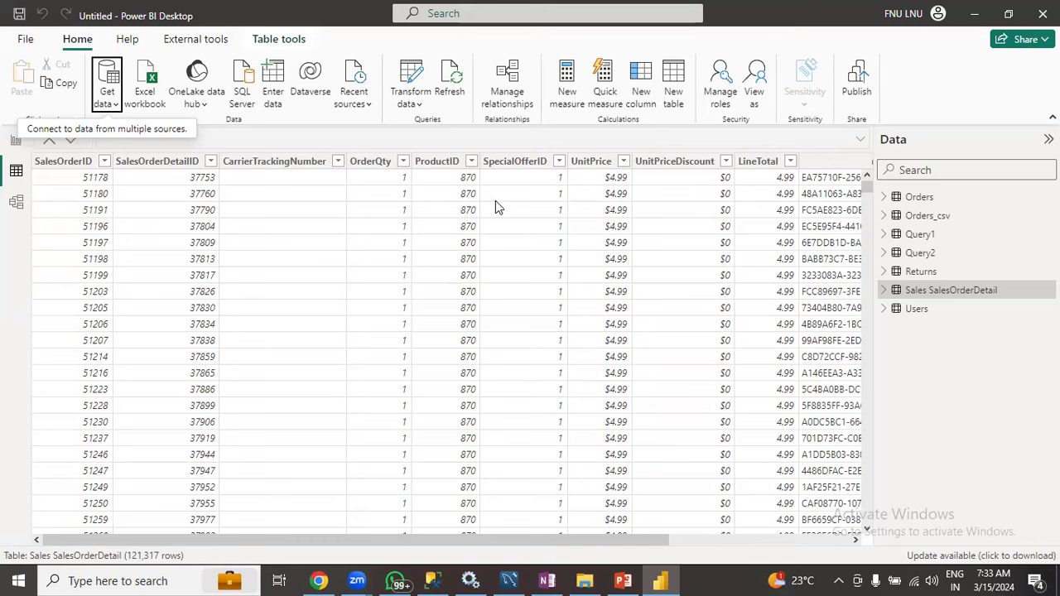
Review the databases and AdventureWorks2019 tables in SQL Server Management Studio and return to Power BI Desktop.
{"action": "left_click", "coordinate": [434, 580]}
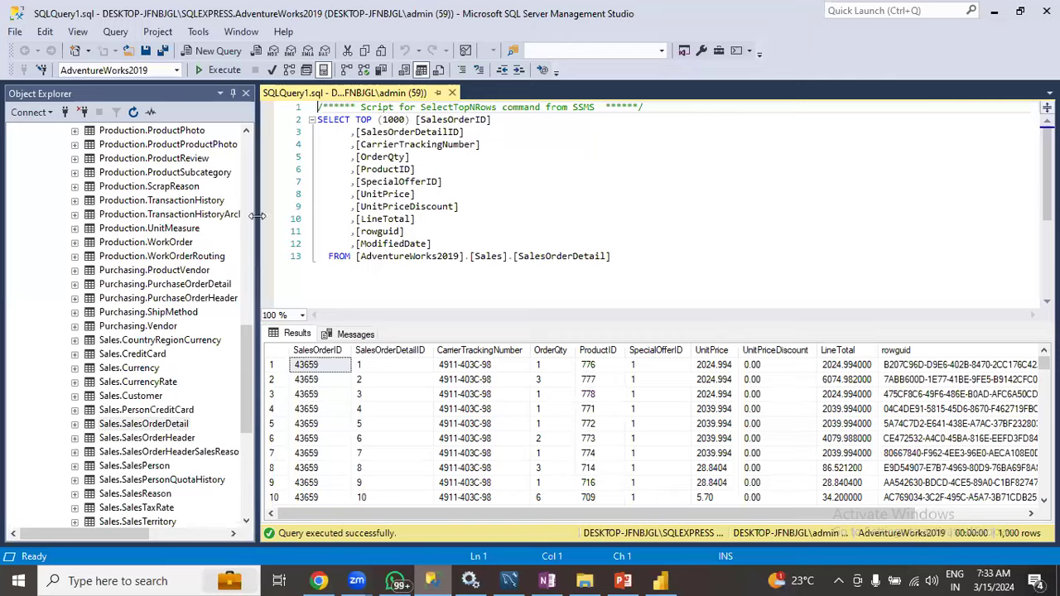
{"action": "scroll", "coordinate": [153, 196], "scroll_direction": "up", "scroll_amount": 5}
{"action": "scroll", "coordinate": [153, 197], "scroll_direction": "up", "scroll_amount": 15}
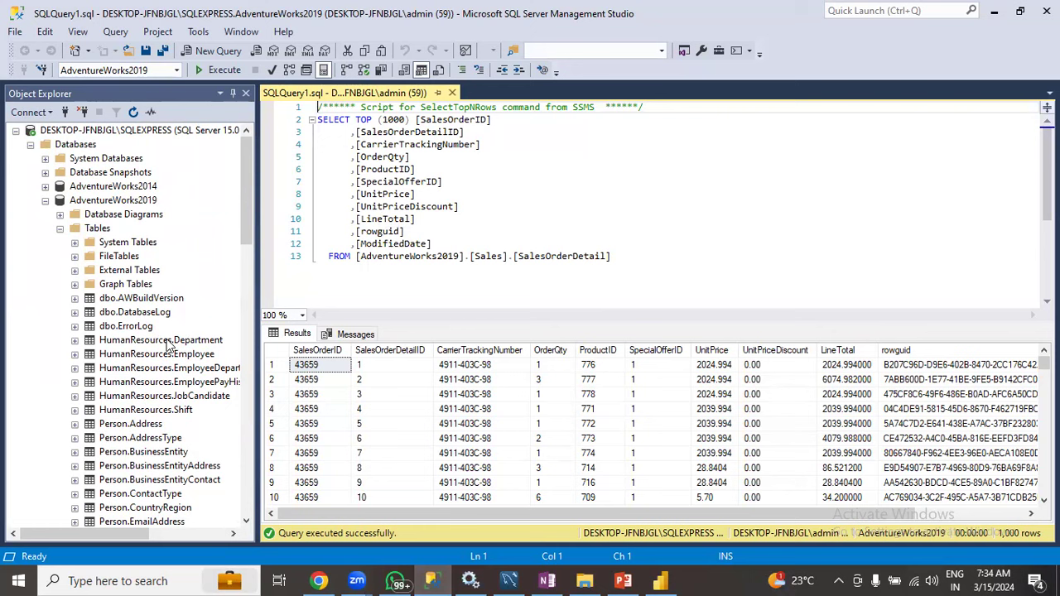
{"action": "left_click", "coordinate": [663, 580]}
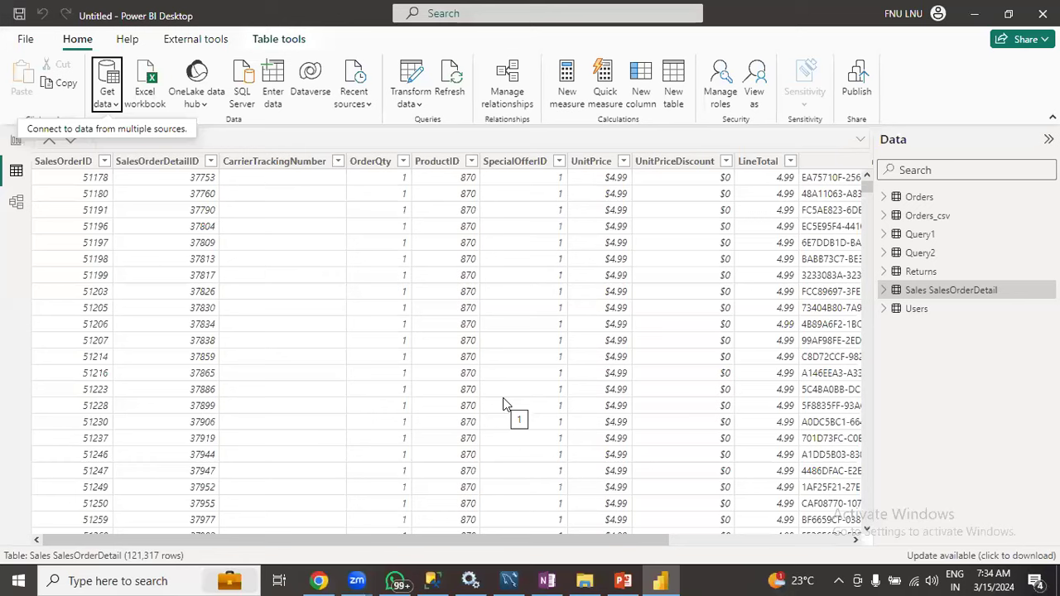
{"action": "left_click", "coordinate": [663, 580]}
{"action": "left_click", "coordinate": [662, 580]}
Examine the SalesOrderDetail select query and the Sales tables in SQL Server Management Studio, and switch back to Power BI Desktop.
{"action": "left_click", "coordinate": [431, 580]}
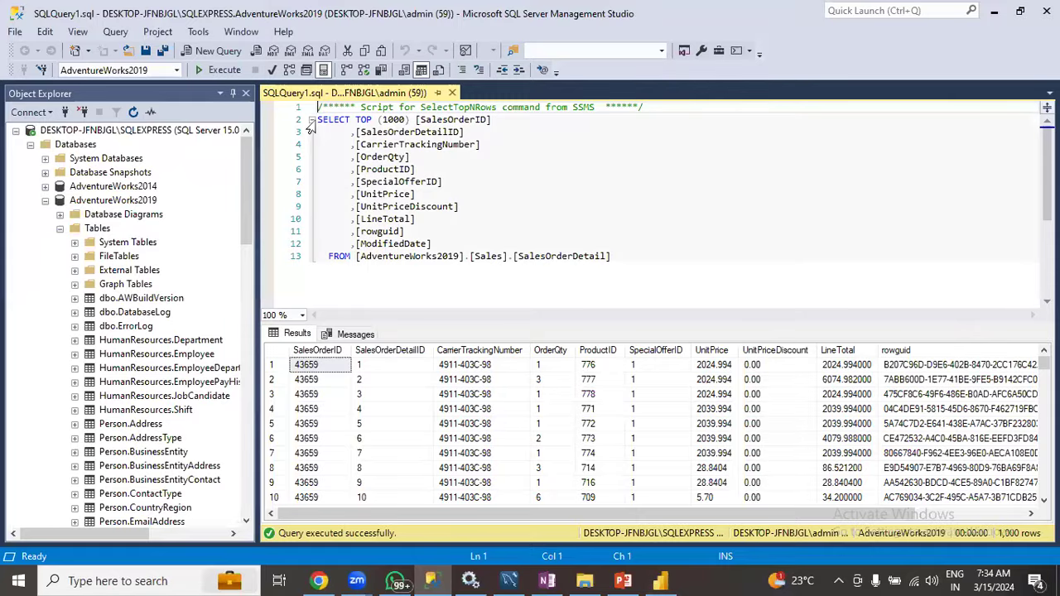
{"action": "left_click_drag", "start_coordinate": [318, 120], "coordinate": [620, 262]}
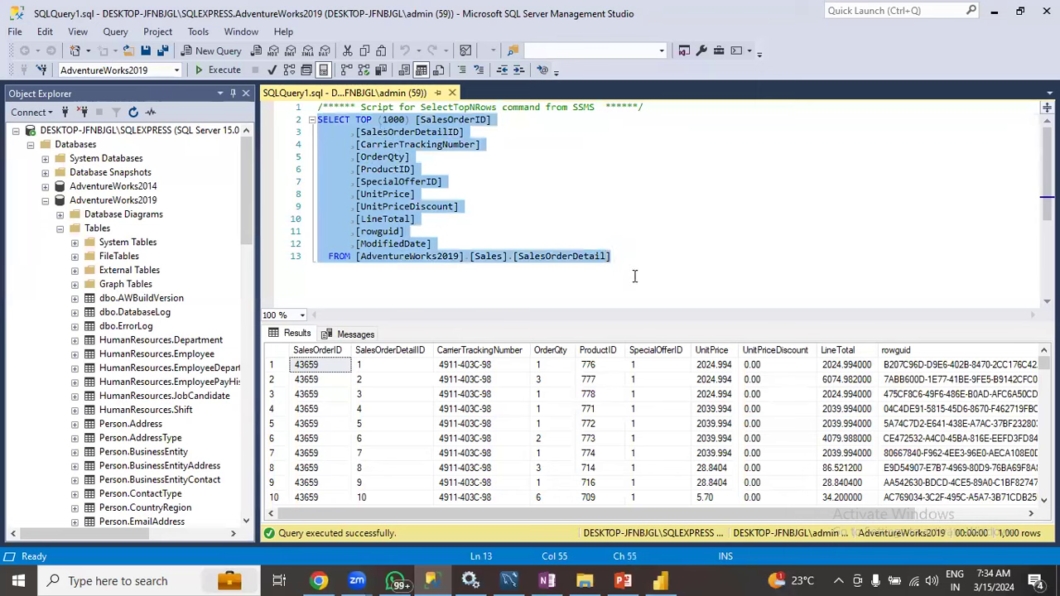
{"action": "left_click", "coordinate": [635, 276]}
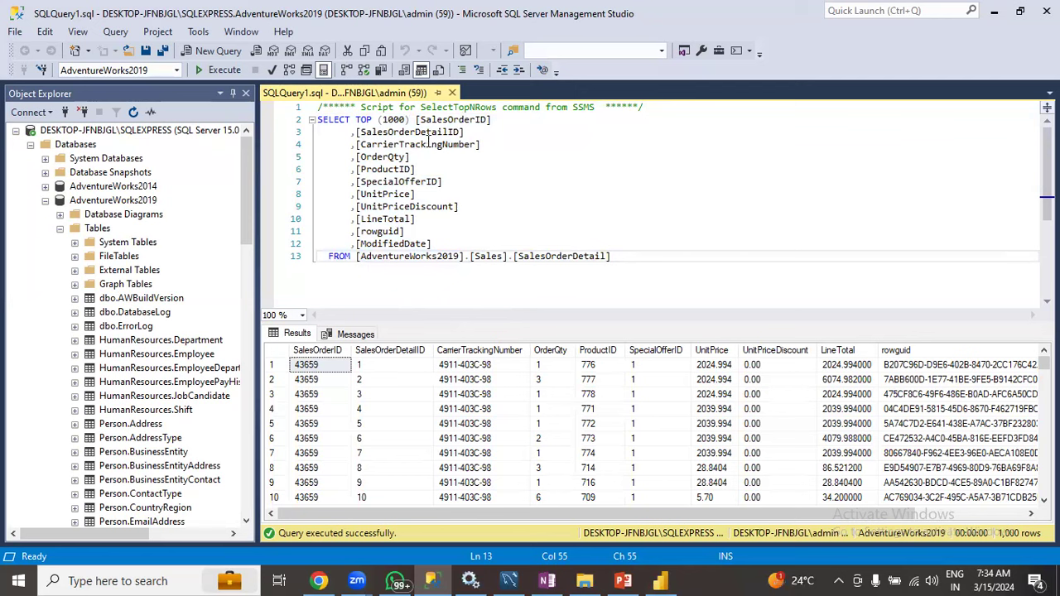
{"action": "scroll", "coordinate": [145, 348], "scroll_direction": "down", "scroll_amount": 3}
{"action": "left_click_drag", "start_coordinate": [246, 248], "coordinate": [261, 401]}
{"action": "scroll", "coordinate": [139, 389], "scroll_direction": "down", "scroll_amount": 5}
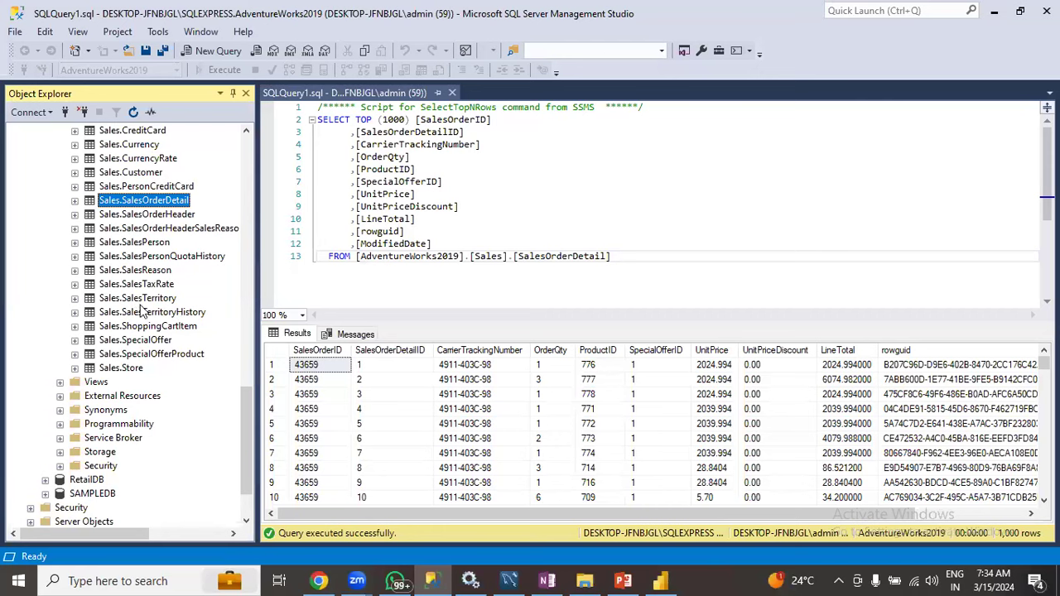
{"action": "left_click", "coordinate": [666, 574]}
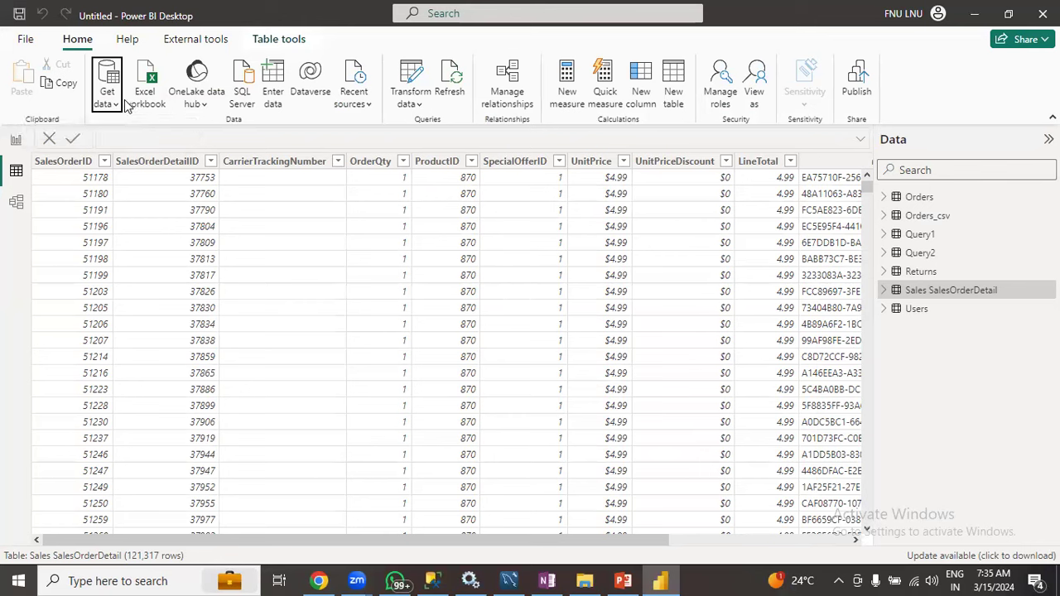
{"action": "left_click", "coordinate": [585, 580]}
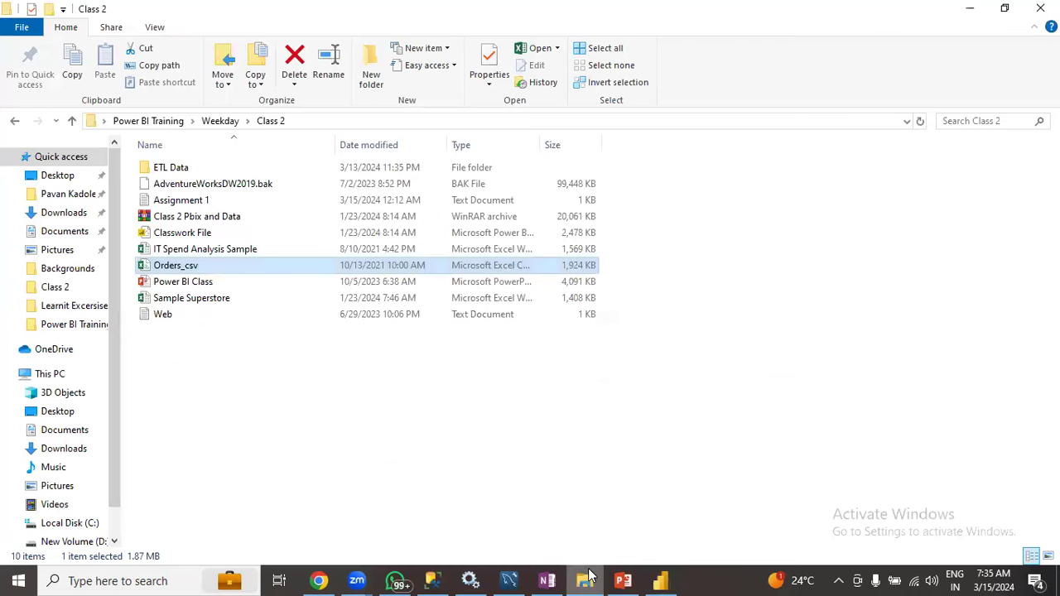
{"action": "left_click", "coordinate": [179, 328]}
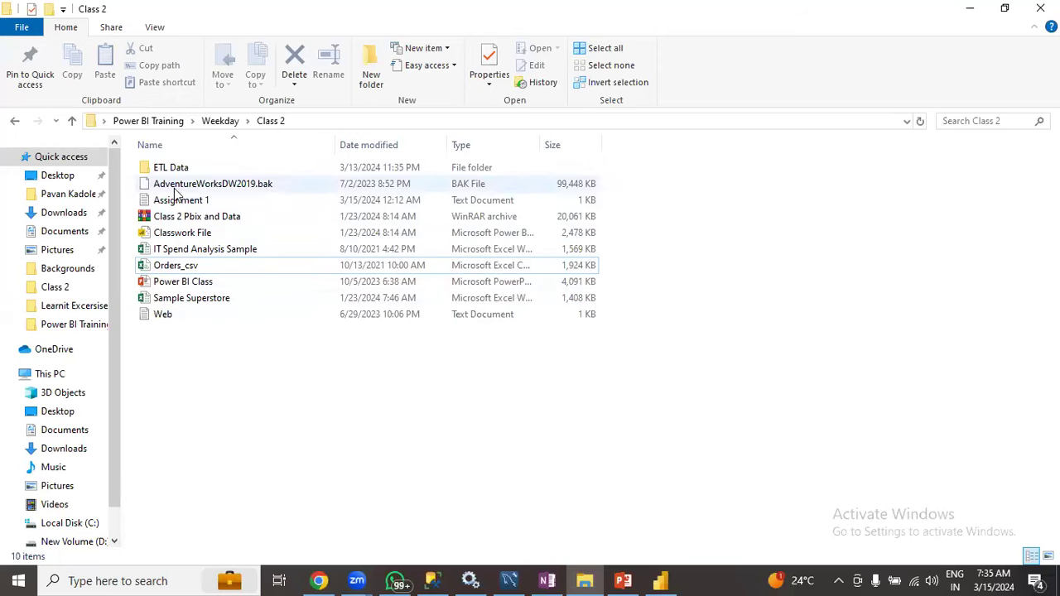
{"action": "double_click", "coordinate": [168, 318]}
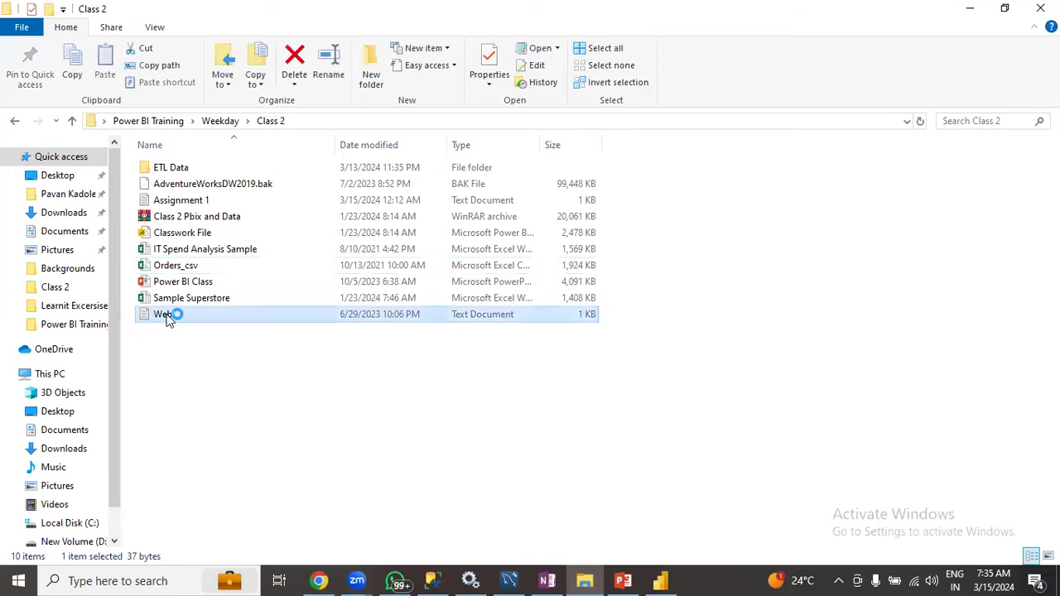
{"action": "left_click_drag", "start_coordinate": [346, 207], "coordinate": [113, 203]}
{"action": "key", "text": "ctrl+c"}
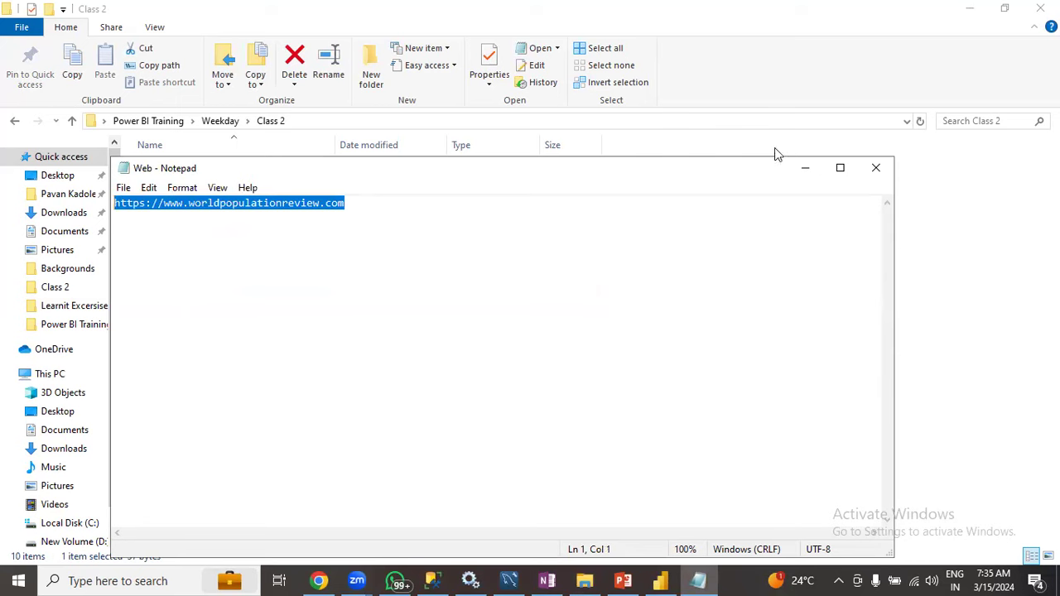
{"action": "left_click", "coordinate": [875, 171]}
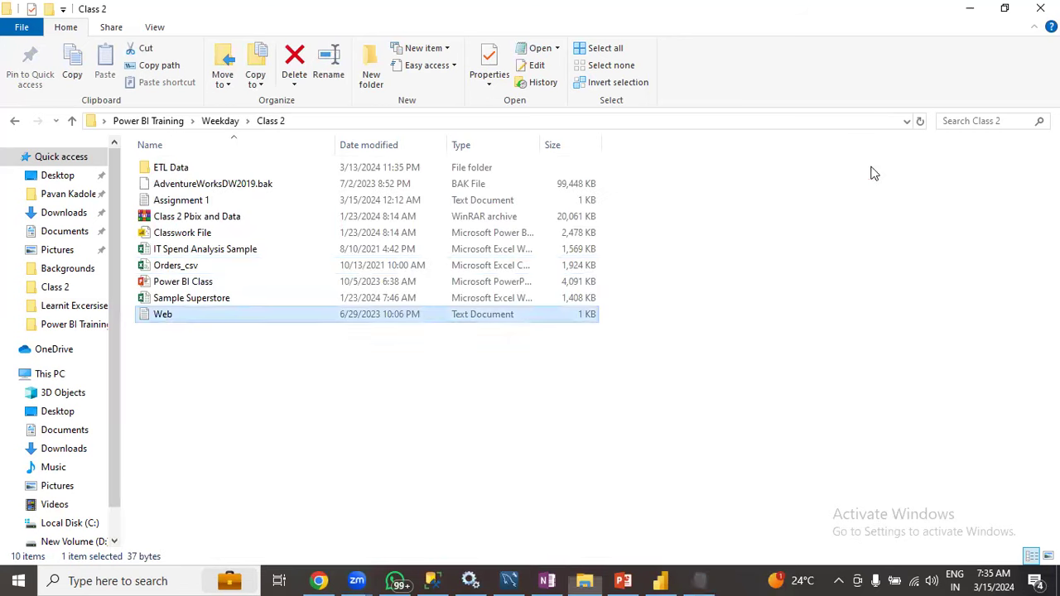
{"action": "left_click", "coordinate": [660, 581]}
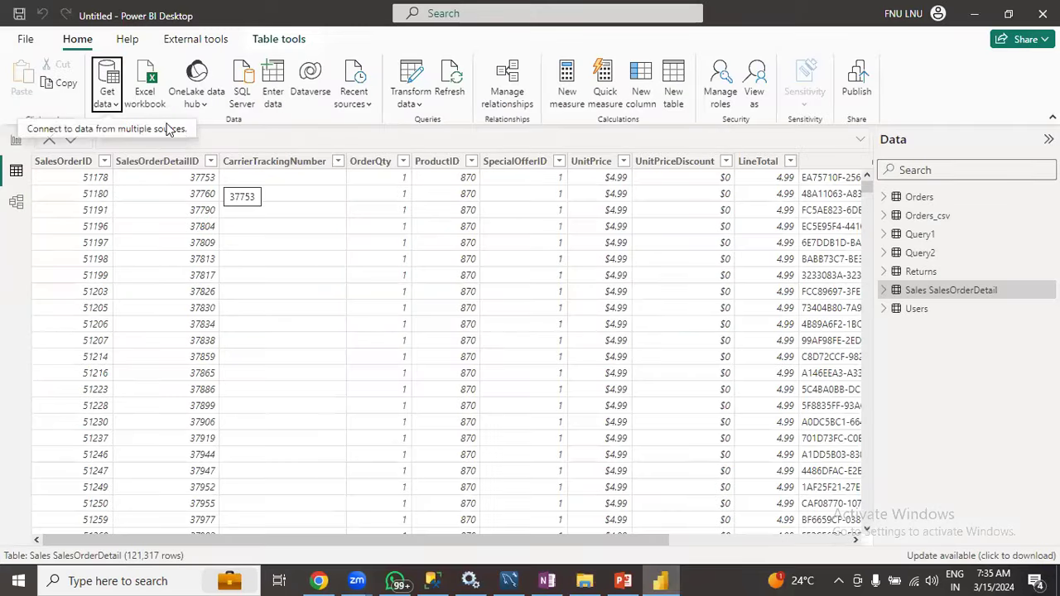
{"action": "left_click", "coordinate": [105, 100]}
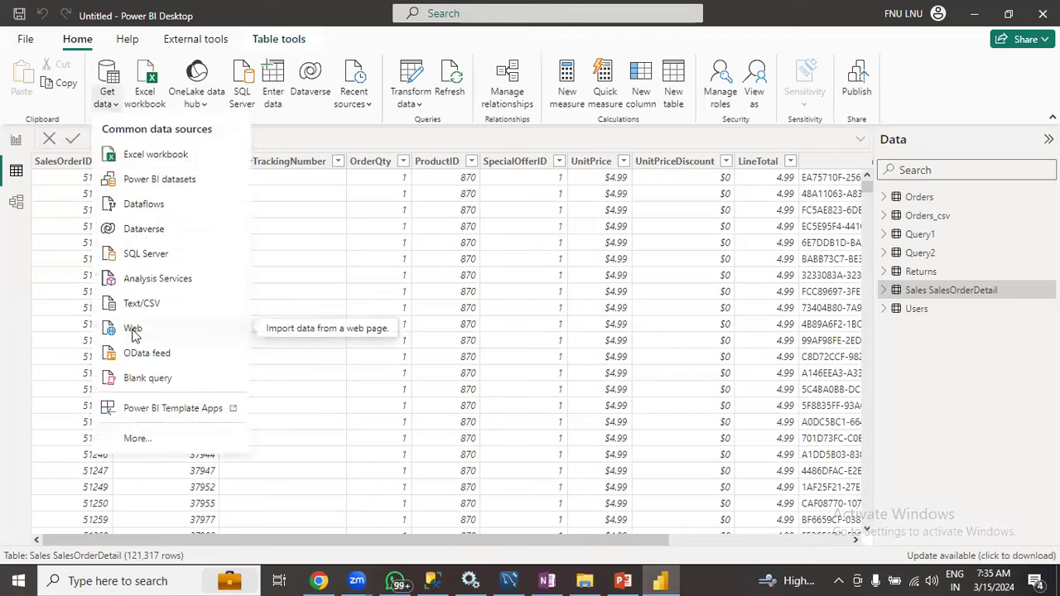
{"action": "left_click", "coordinate": [132, 329]}
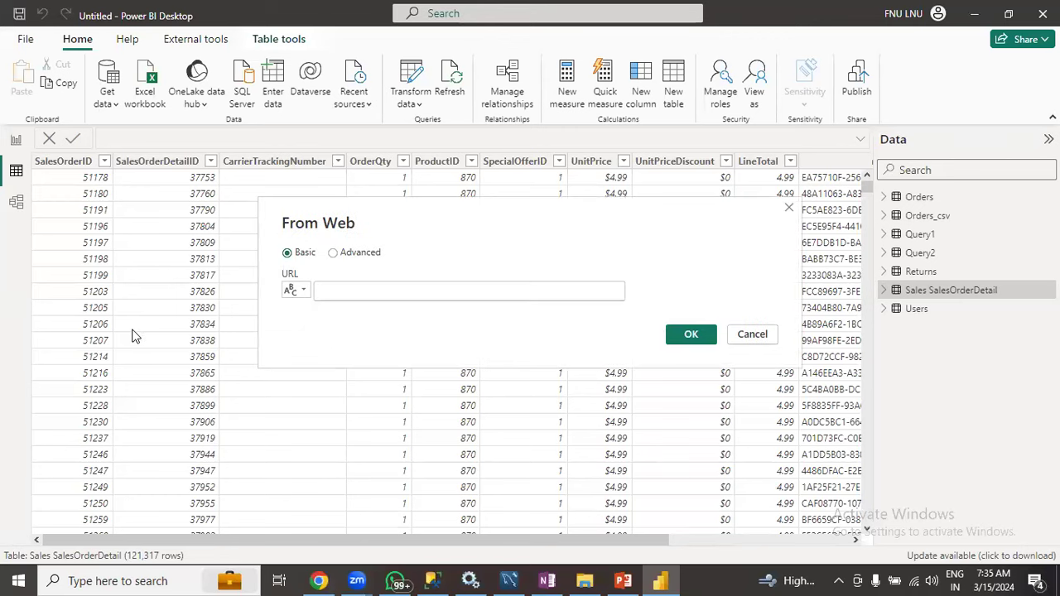
{"action": "left_click", "coordinate": [337, 293]}
{"action": "key", "text": "ctrl+v"}
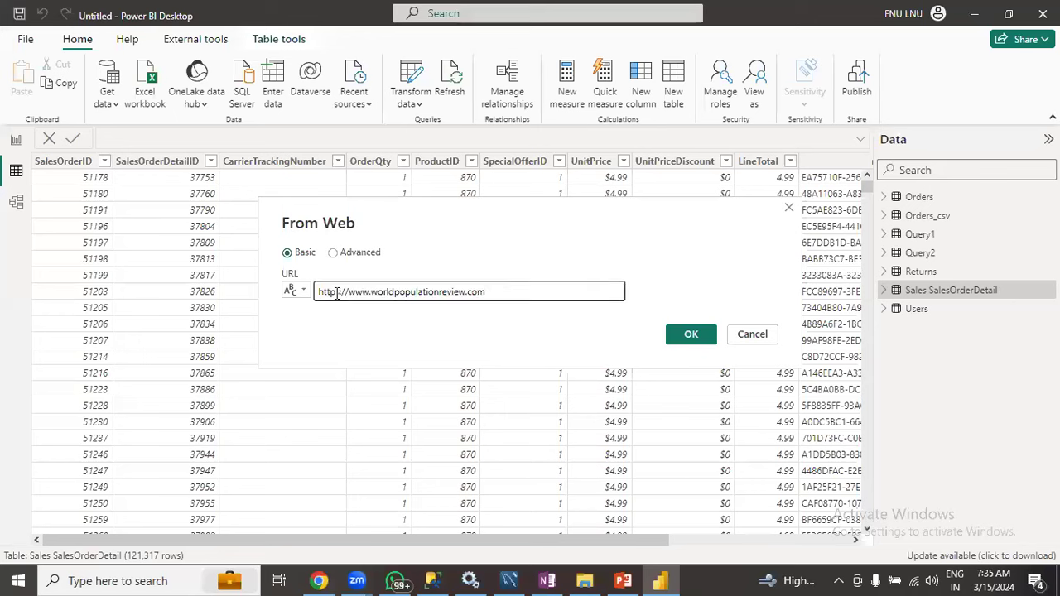
{"action": "left_click", "coordinate": [693, 337]}
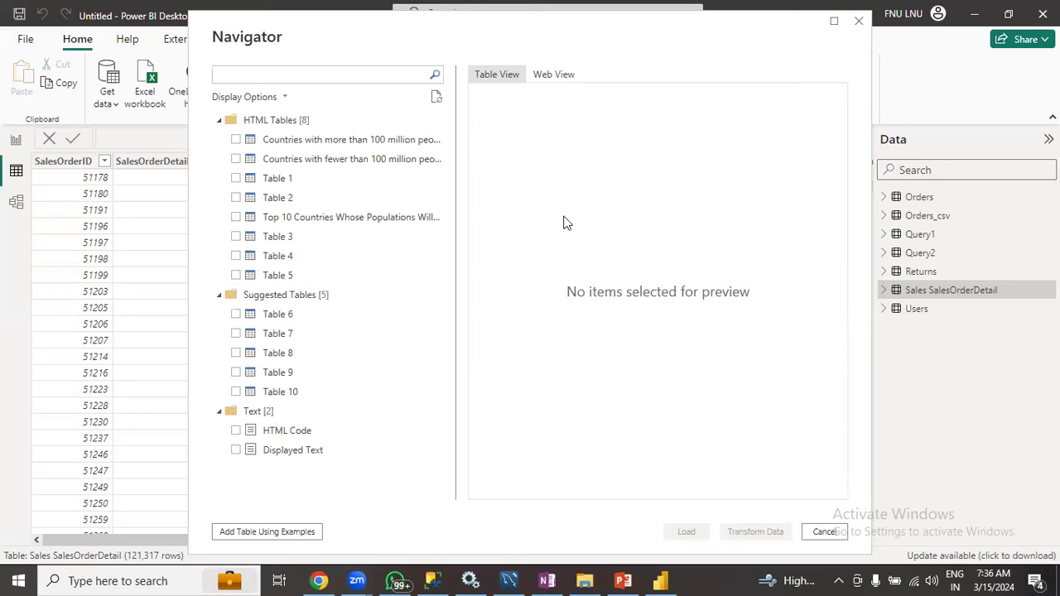
Preview the HTML tables for countries with more and with fewer than 100 million people, and Tables 1, 2 and 3.
{"action": "left_click", "coordinate": [267, 141]}
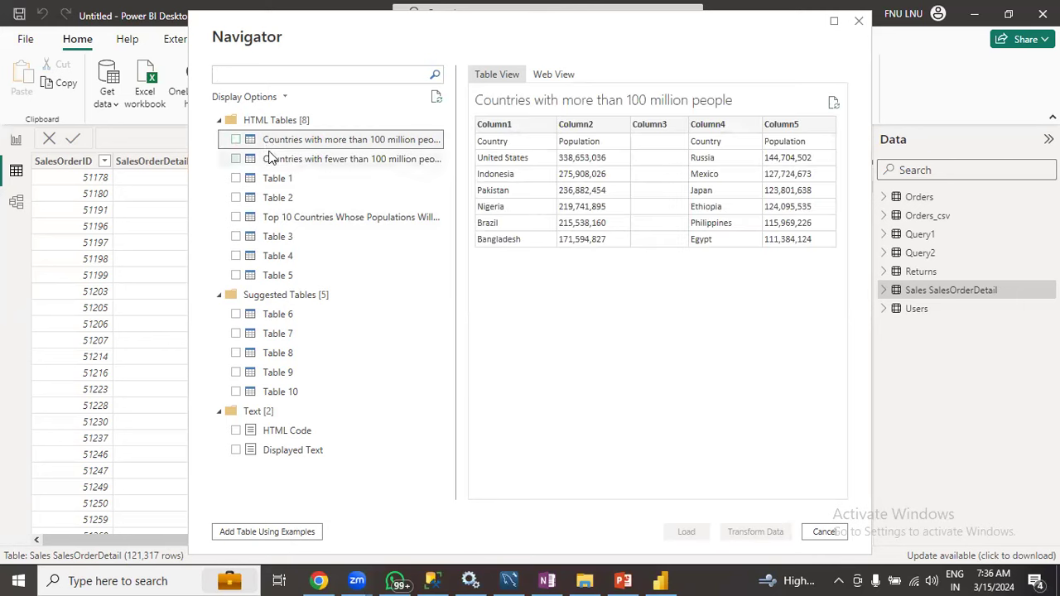
{"action": "left_click", "coordinate": [270, 162]}
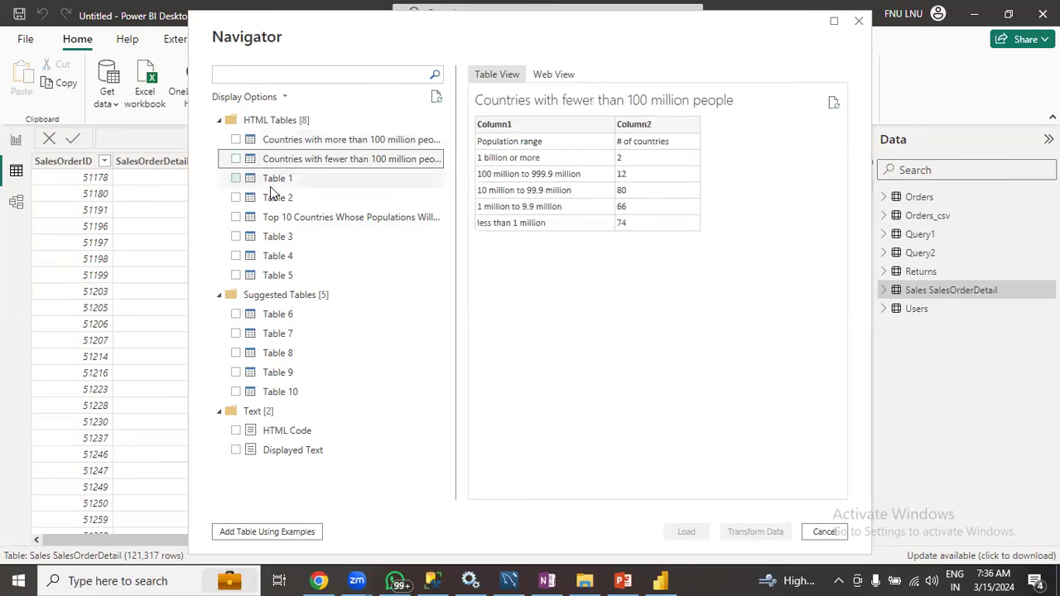
{"action": "left_click", "coordinate": [271, 179]}
{"action": "left_click", "coordinate": [270, 198]}
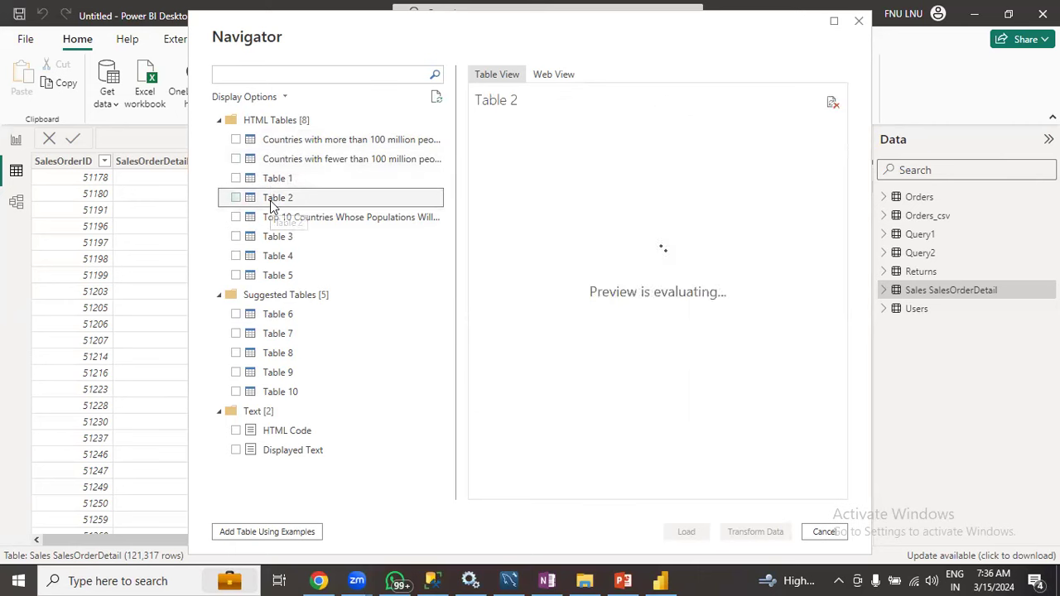
{"action": "left_click", "coordinate": [272, 237]}
Preview Table 4 from the web page's HTML tables and load Table 3 and Table 4 into the model.
{"action": "left_click", "coordinate": [242, 257]}
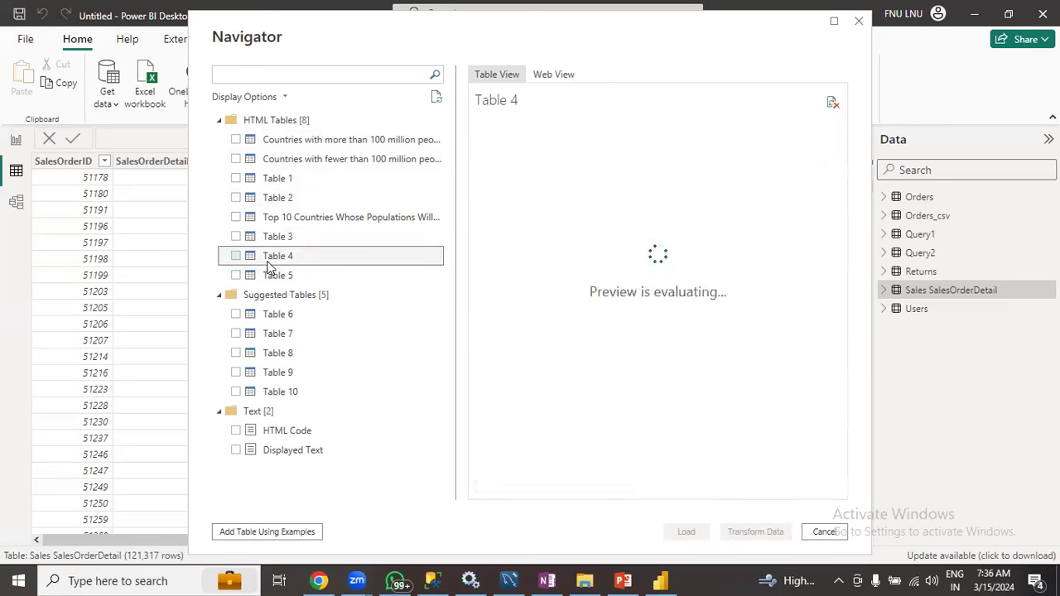
{"action": "left_click", "coordinate": [236, 257]}
{"action": "left_click", "coordinate": [236, 238]}
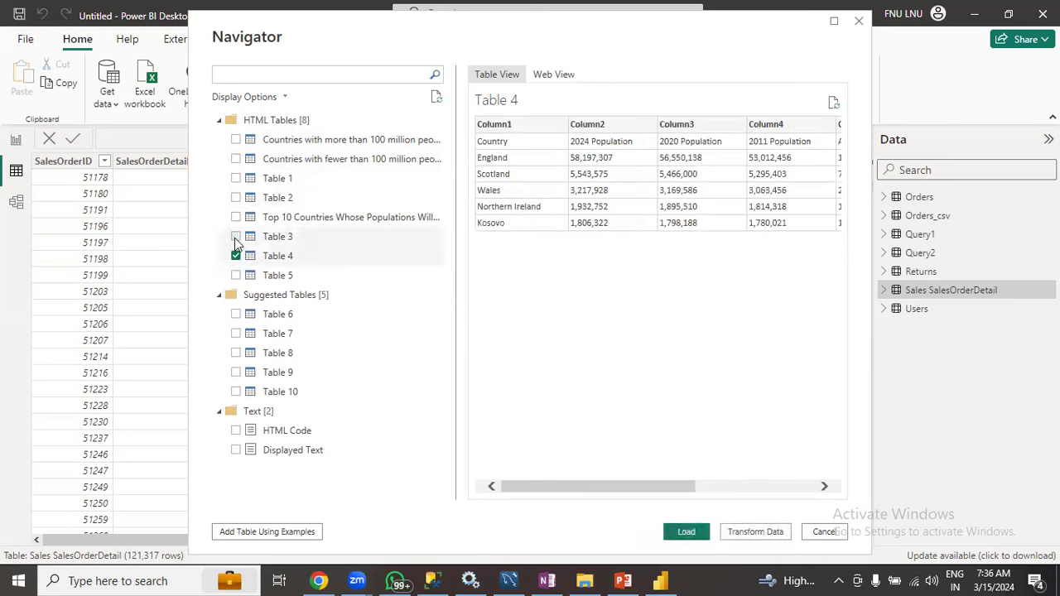
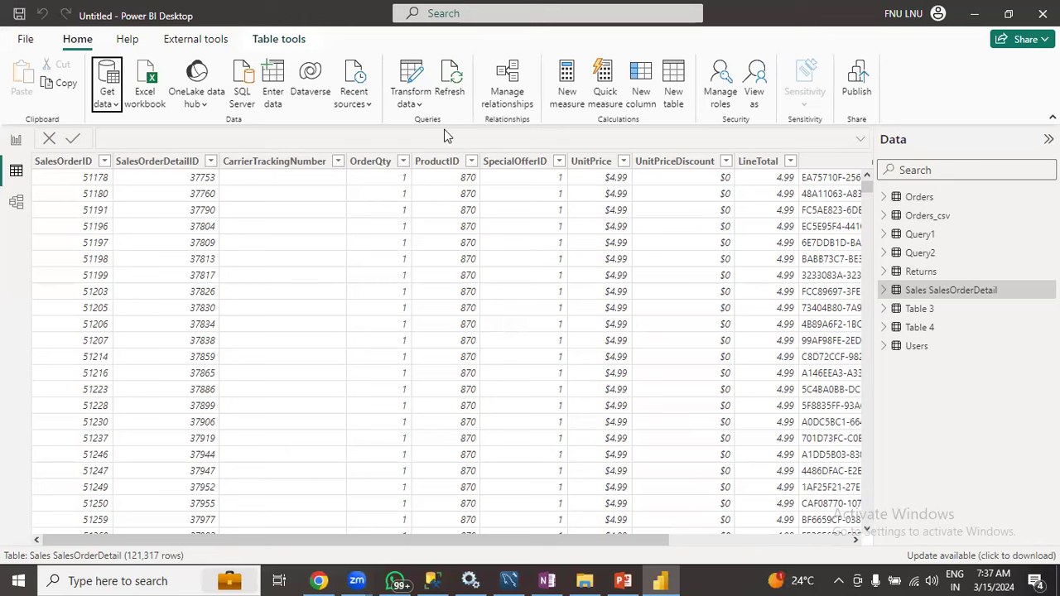
Review the Import and DirectQuery connectivity modes offered for a SQL Server database source, and close the dialog without connecting.
{"action": "left_click", "coordinate": [107, 103]}
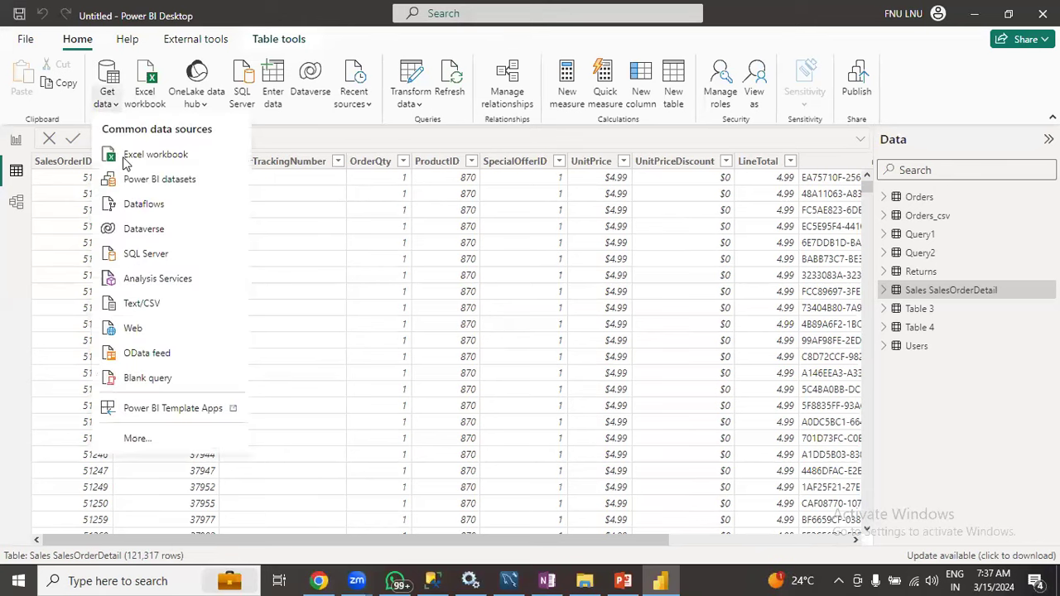
{"action": "left_click", "coordinate": [142, 257]}
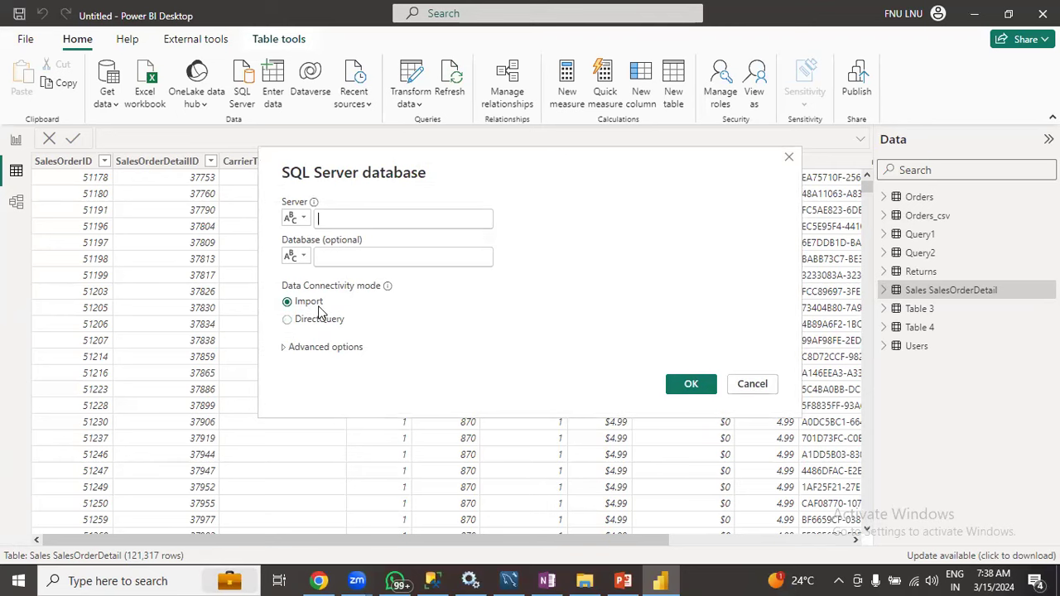
{"action": "left_click", "coordinate": [752, 385]}
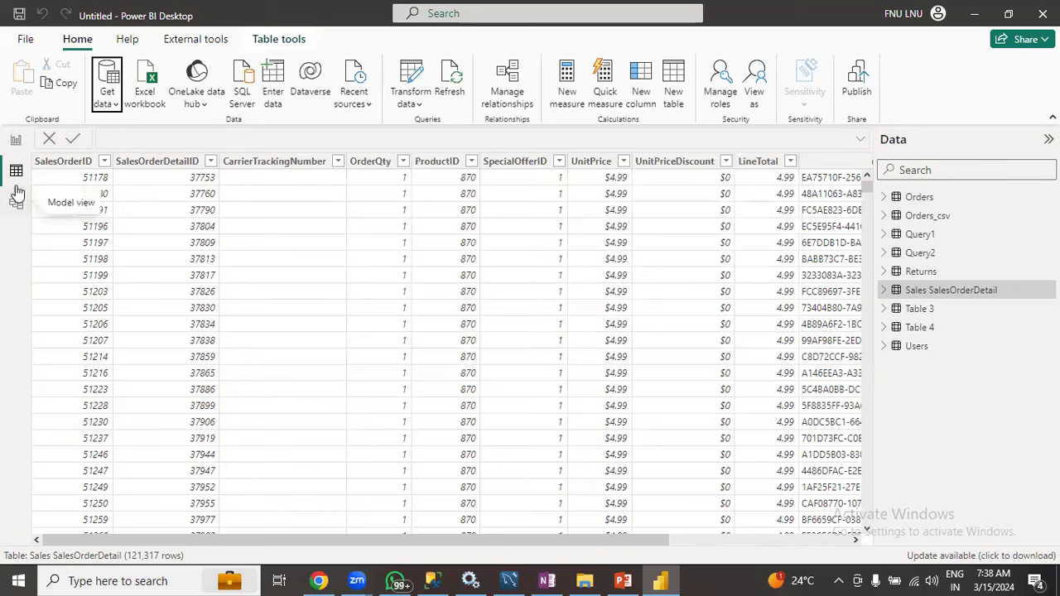
Examine the data of the imported tables from Orders down to Users, and go back through them to Orders.
{"action": "left_click", "coordinate": [943, 199]}
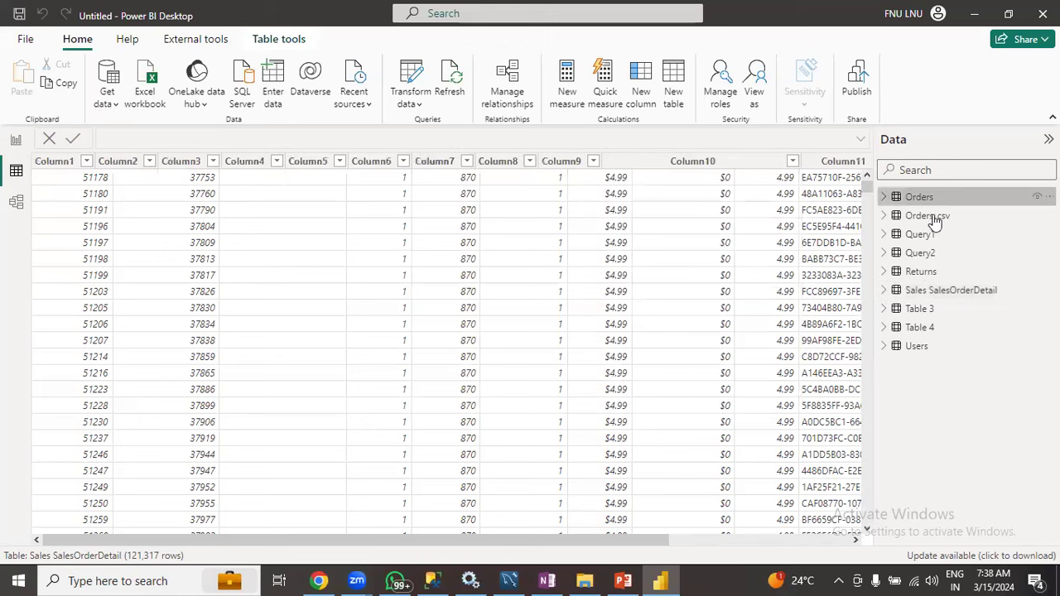
{"action": "left_click", "coordinate": [928, 217]}
{"action": "left_click", "coordinate": [921, 236]}
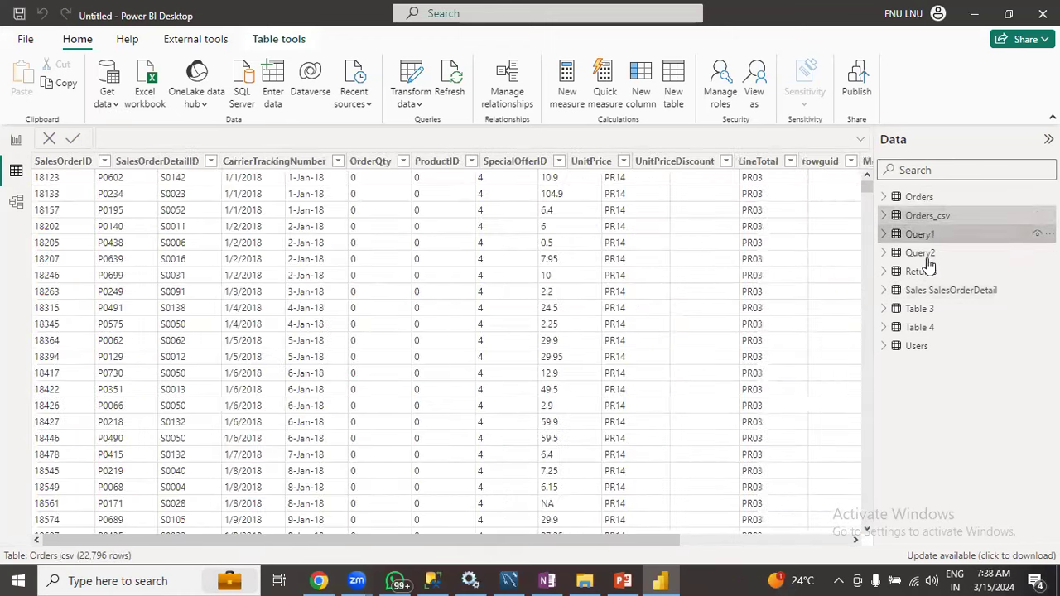
{"action": "left_click", "coordinate": [921, 253]}
{"action": "left_click", "coordinate": [923, 290]}
{"action": "left_click", "coordinate": [915, 308]}
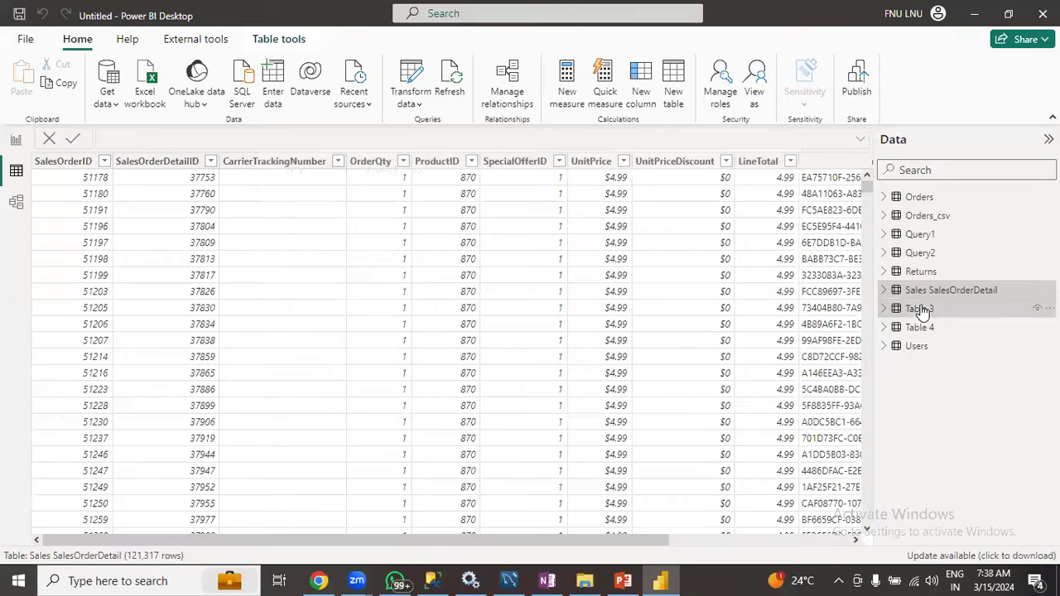
{"action": "left_click", "coordinate": [918, 327]}
{"action": "left_click", "coordinate": [918, 347]}
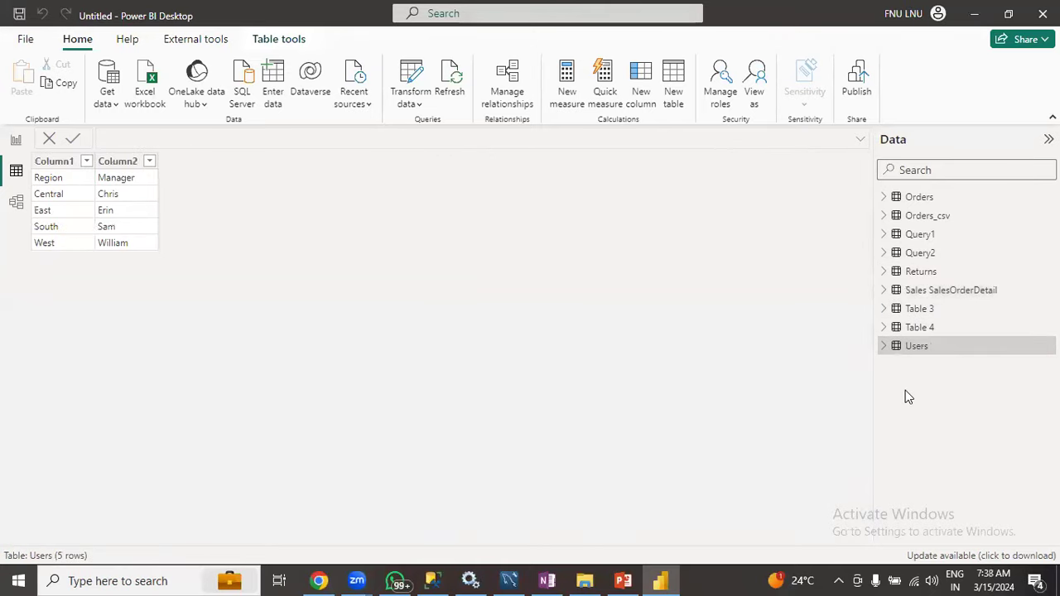
{"action": "left_click", "coordinate": [928, 326]}
{"action": "left_click", "coordinate": [923, 309]}
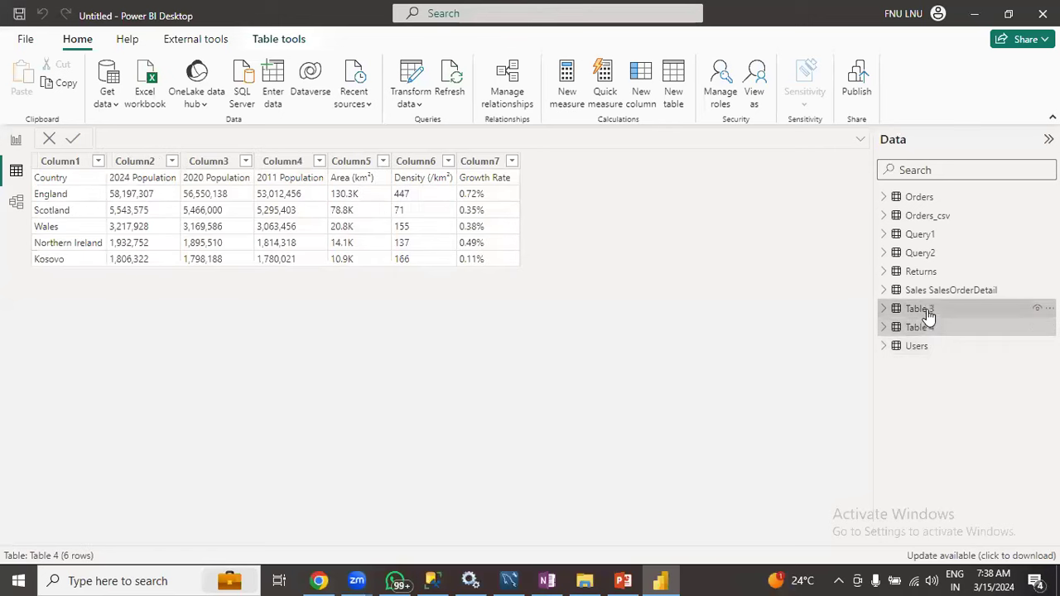
{"action": "left_click", "coordinate": [928, 290]}
{"action": "left_click", "coordinate": [924, 272]}
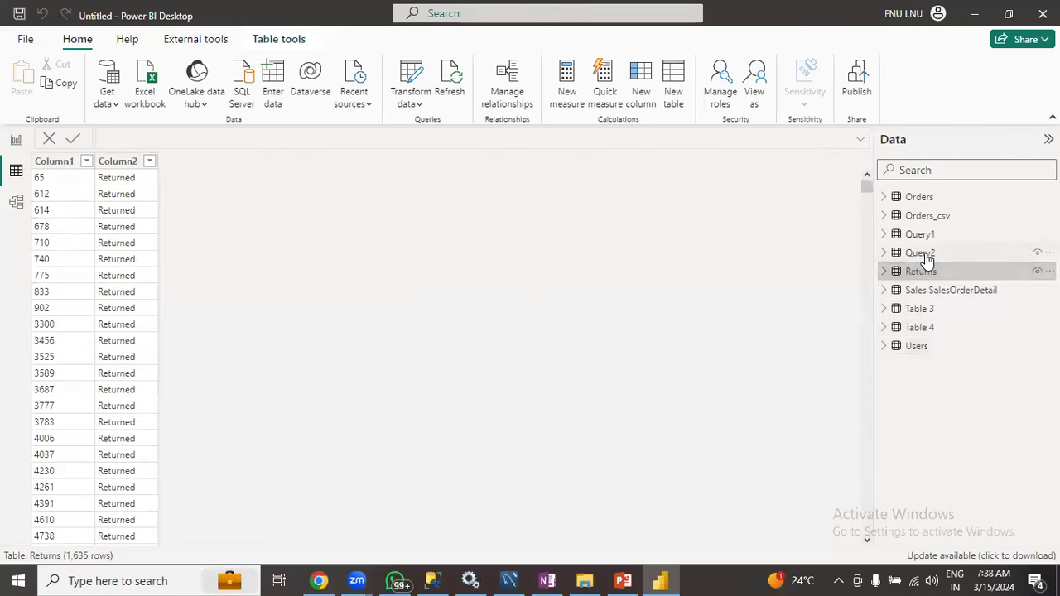
{"action": "left_click", "coordinate": [924, 253]}
{"action": "left_click", "coordinate": [924, 234]}
{"action": "left_click", "coordinate": [922, 216]}
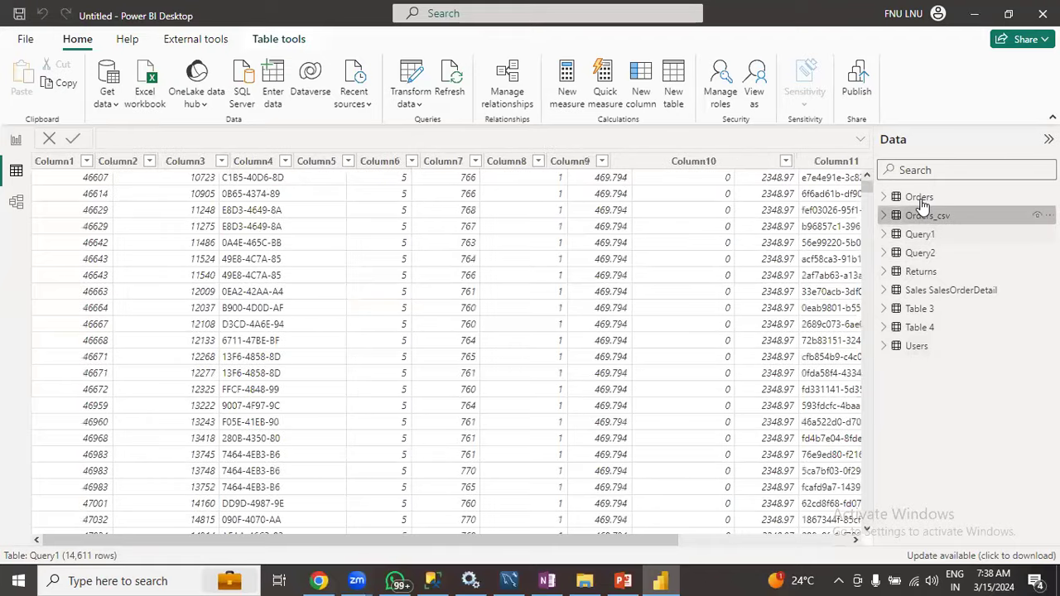
{"action": "left_click", "coordinate": [920, 197]}
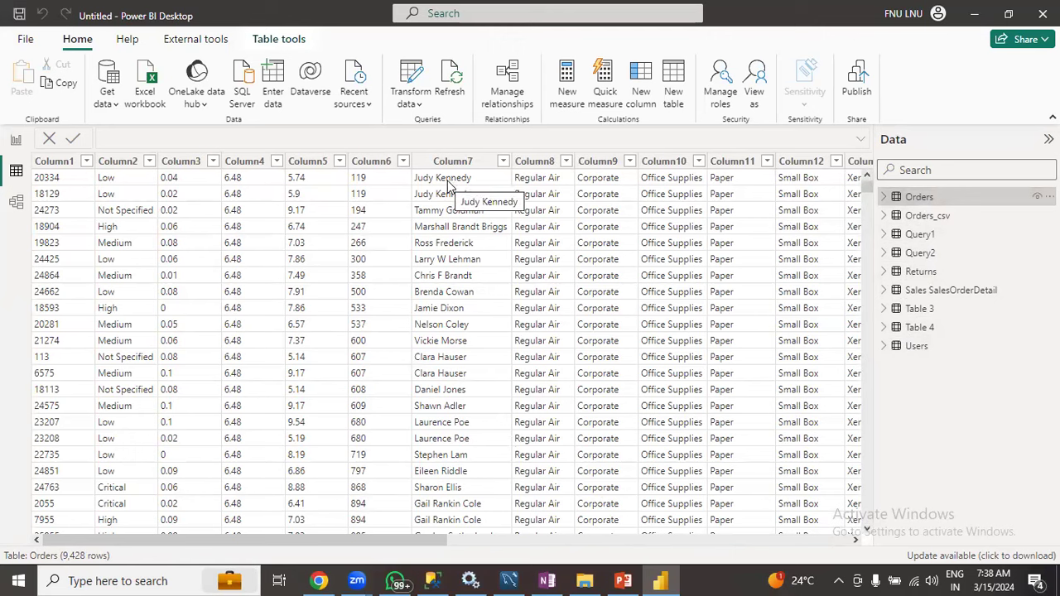
Open the Sample Superstore workbook from the Class 2 folder in File Explorer and compare its Orders sheet with the Orders table in Power BI Desktop.
{"action": "left_click", "coordinate": [978, 16]}
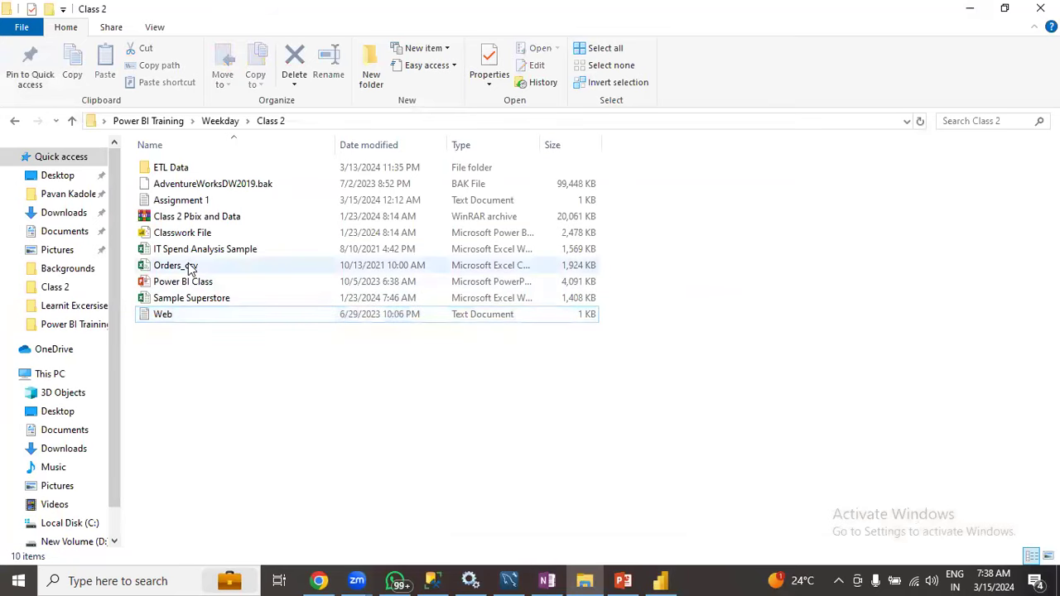
{"action": "double_click", "coordinate": [170, 303]}
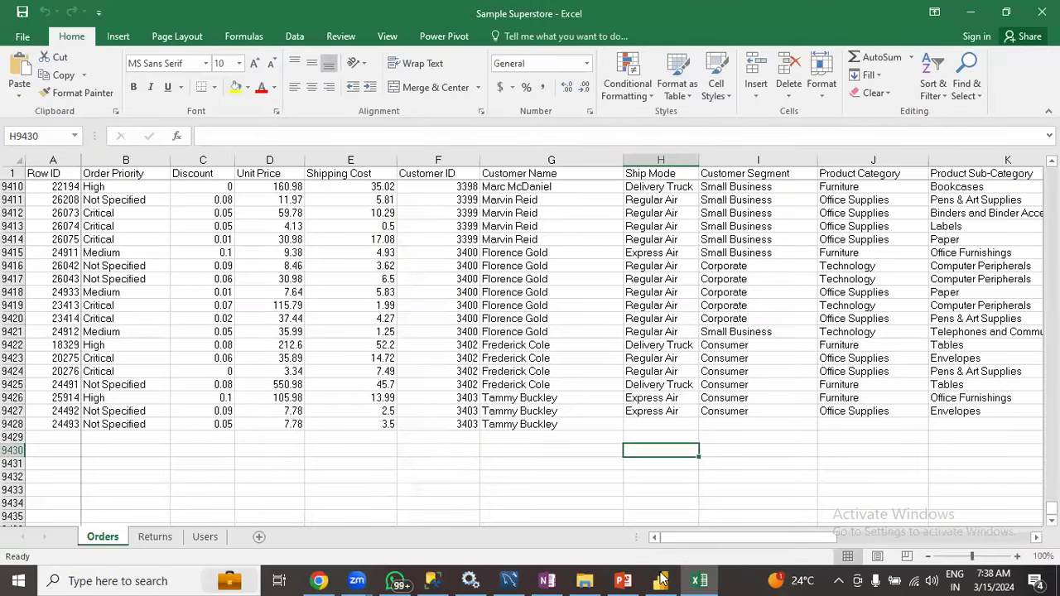
{"action": "key", "text": "alt+Tab"}
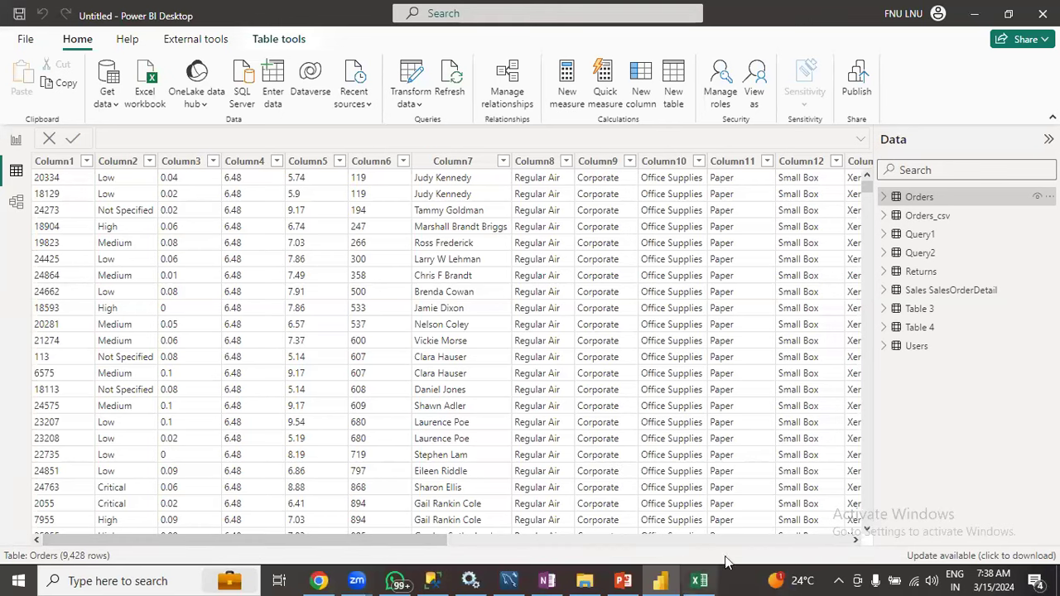
{"action": "left_click", "coordinate": [700, 580]}
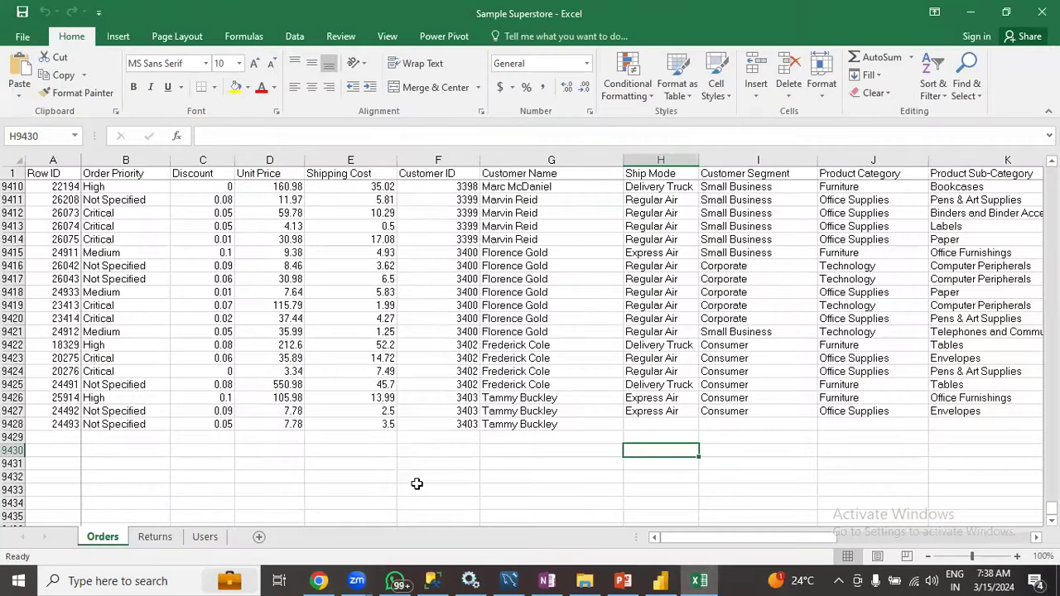
{"action": "left_click_drag", "start_coordinate": [797, 537], "coordinate": [797, 538]}
Delete the Discount column from the Orders sheet of the Sample Superstore workbook.
{"action": "left_click", "coordinate": [210, 157]}
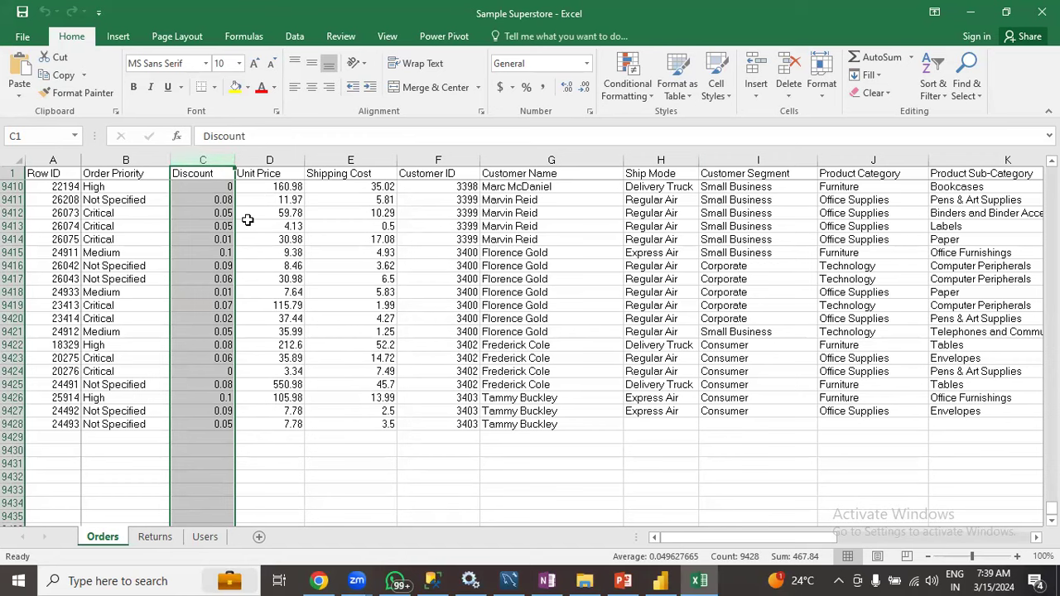
{"action": "right_click", "coordinate": [204, 165]}
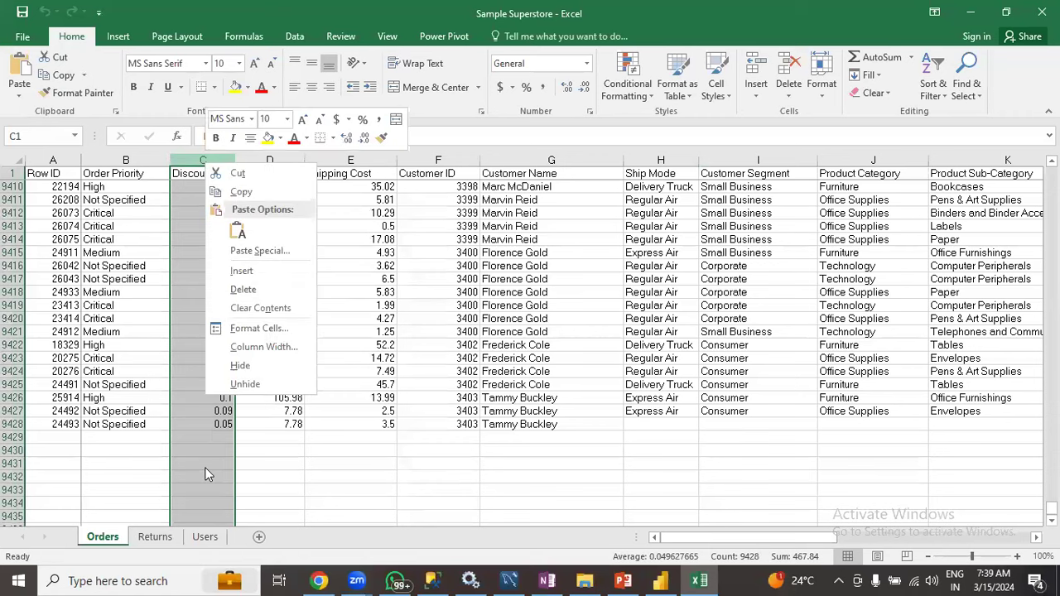
{"action": "key", "text": "Escape"}
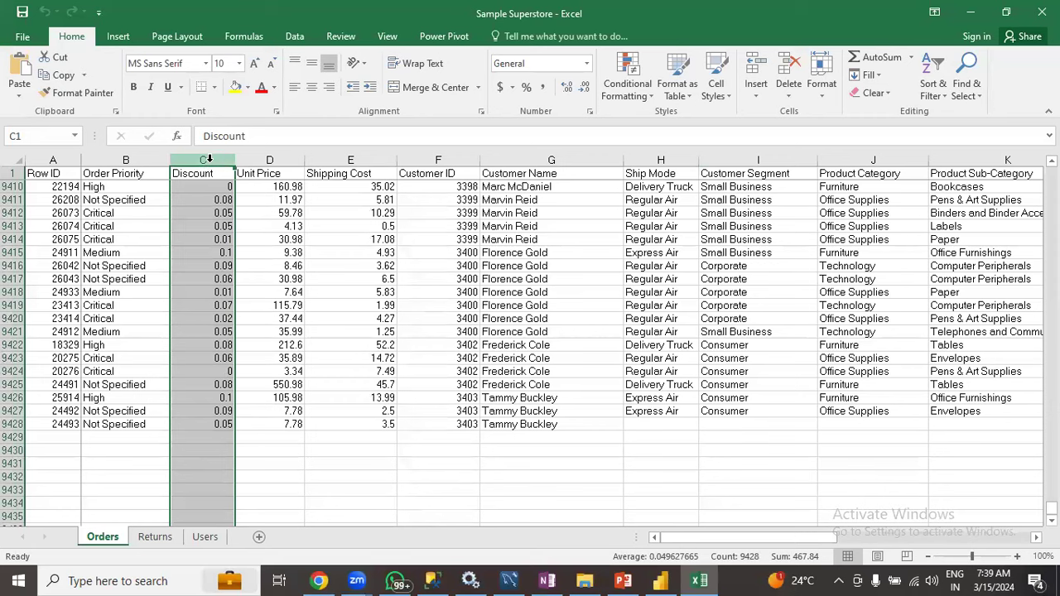
{"action": "right_click", "coordinate": [212, 164]}
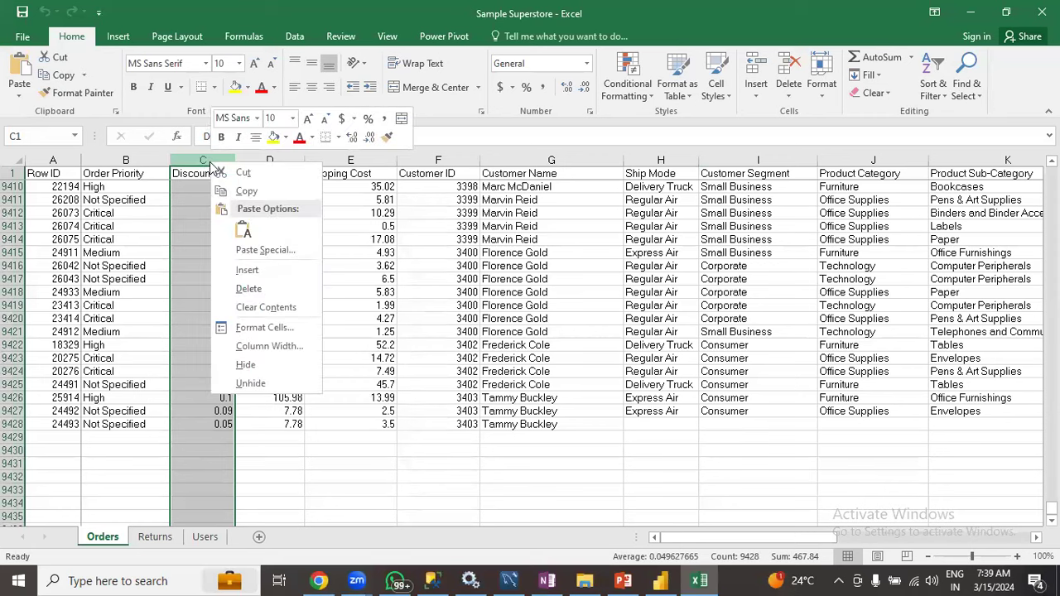
{"action": "left_click", "coordinate": [248, 289]}
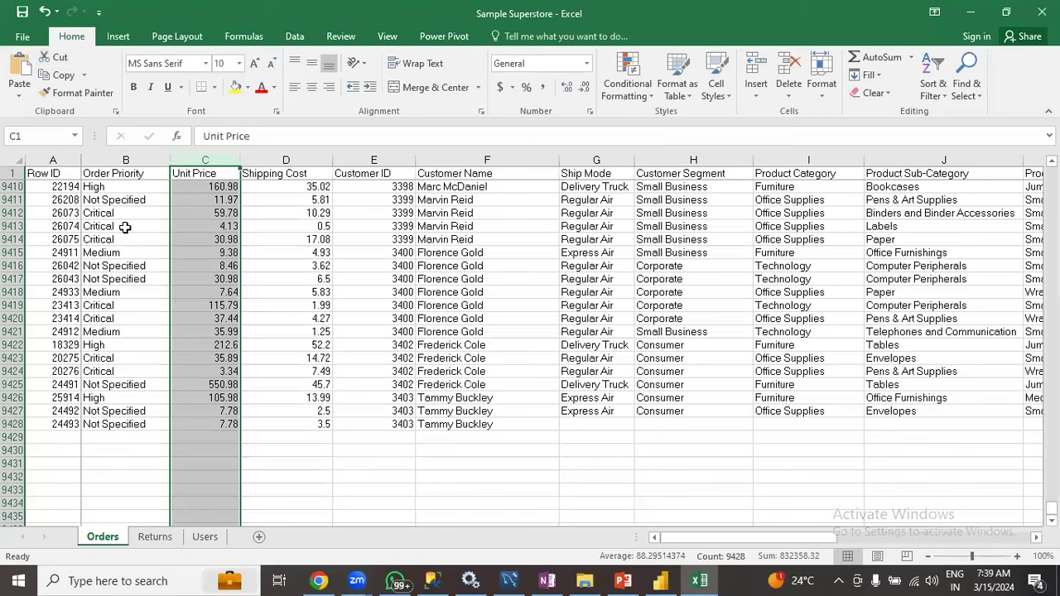
Switch back to Power BI Desktop, examine the Orders query's Discount data in Power Query Editor, and minimize the editor.
{"action": "left_click", "coordinate": [974, 18]}
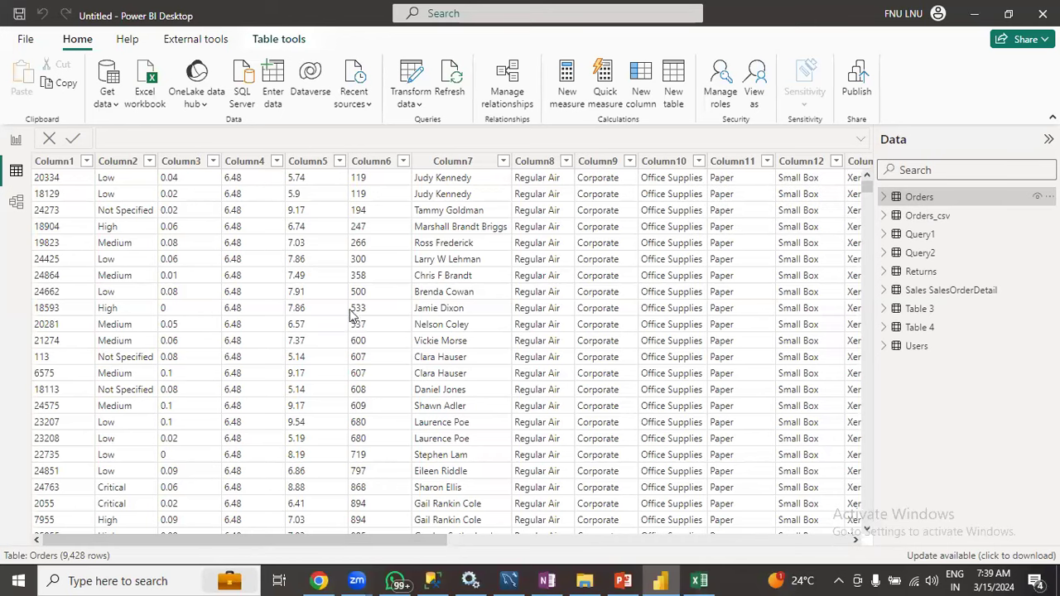
{"action": "scroll", "coordinate": [553, 308], "scroll_direction": "down", "scroll_amount": 1}
{"action": "scroll", "coordinate": [553, 308], "scroll_direction": "up", "scroll_amount": 1}
{"action": "scroll", "coordinate": [553, 308], "scroll_direction": "up", "scroll_amount": 1}
{"action": "left_click", "coordinate": [415, 76]}
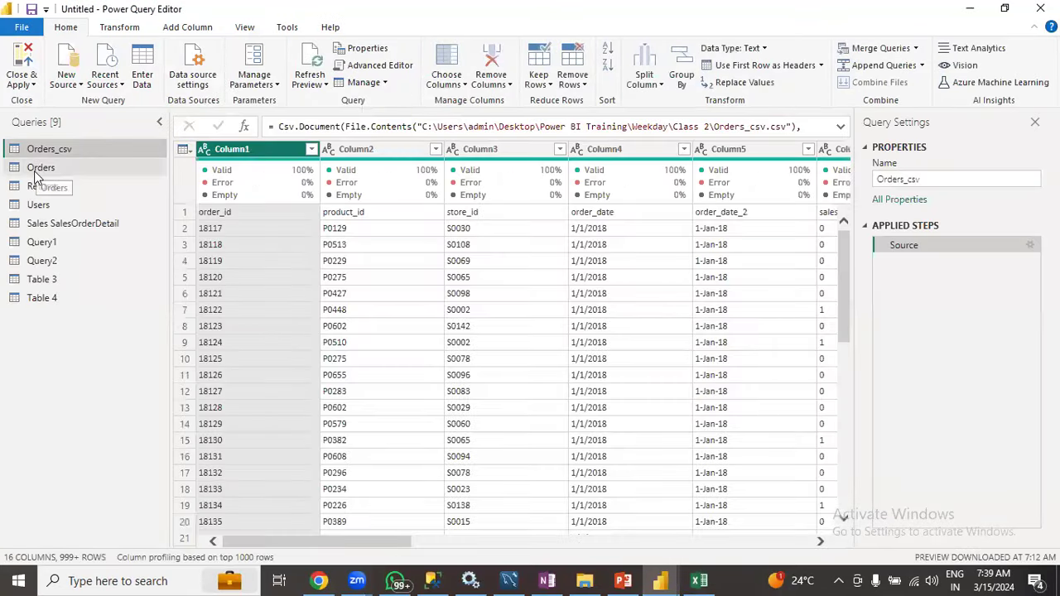
{"action": "left_click", "coordinate": [34, 171]}
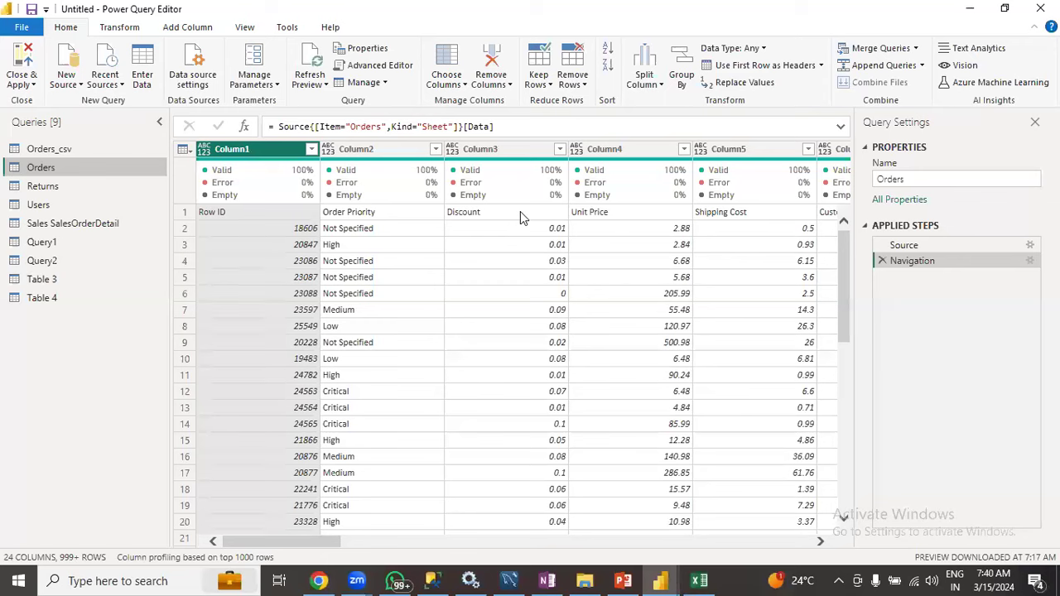
{"action": "left_click", "coordinate": [971, 9]}
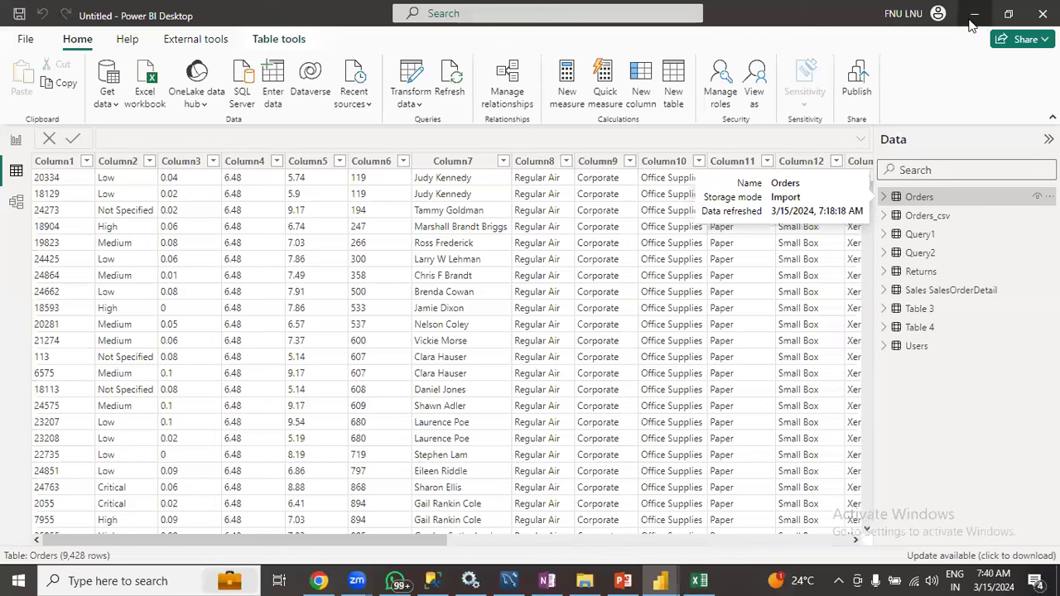
Compare the Orders sheet of the Sample Superstore workbook in Excel with the Orders data in Power BI Desktop and Power Query Editor.
{"action": "left_click", "coordinate": [699, 581]}
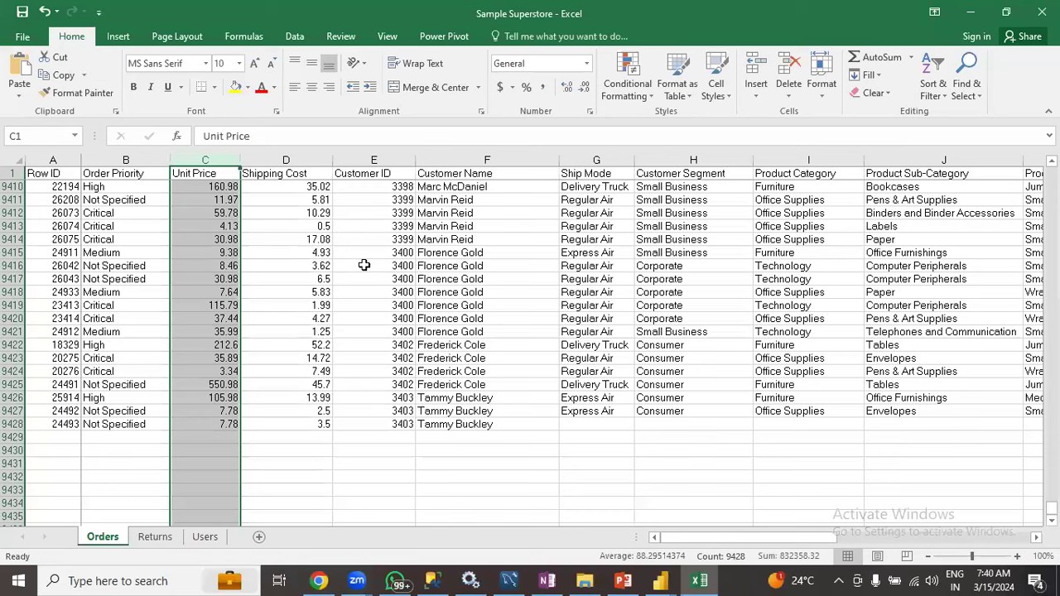
{"action": "left_click", "coordinate": [660, 581]}
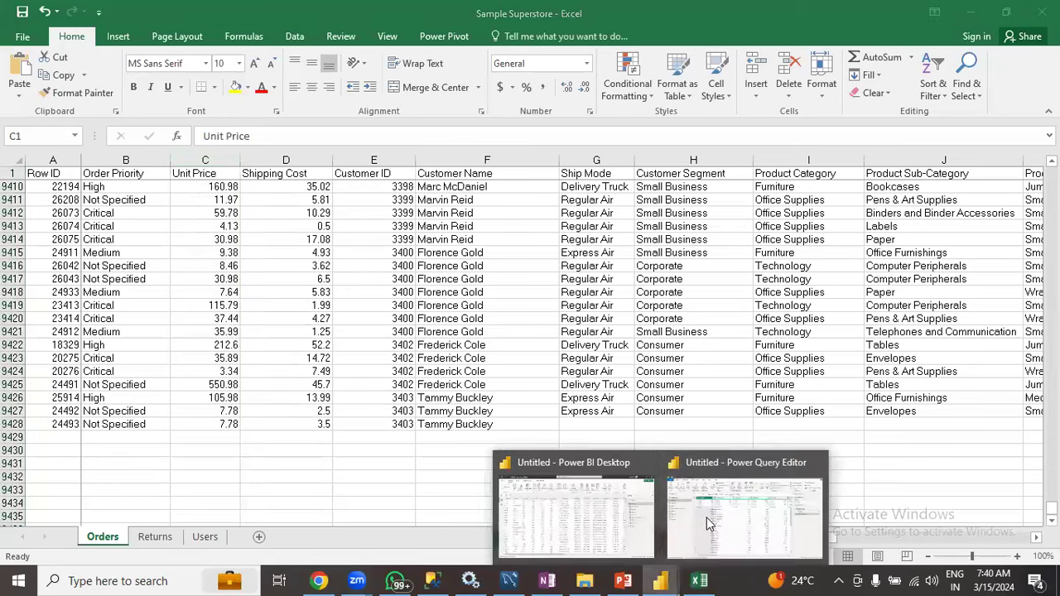
{"action": "left_click", "coordinate": [703, 525]}
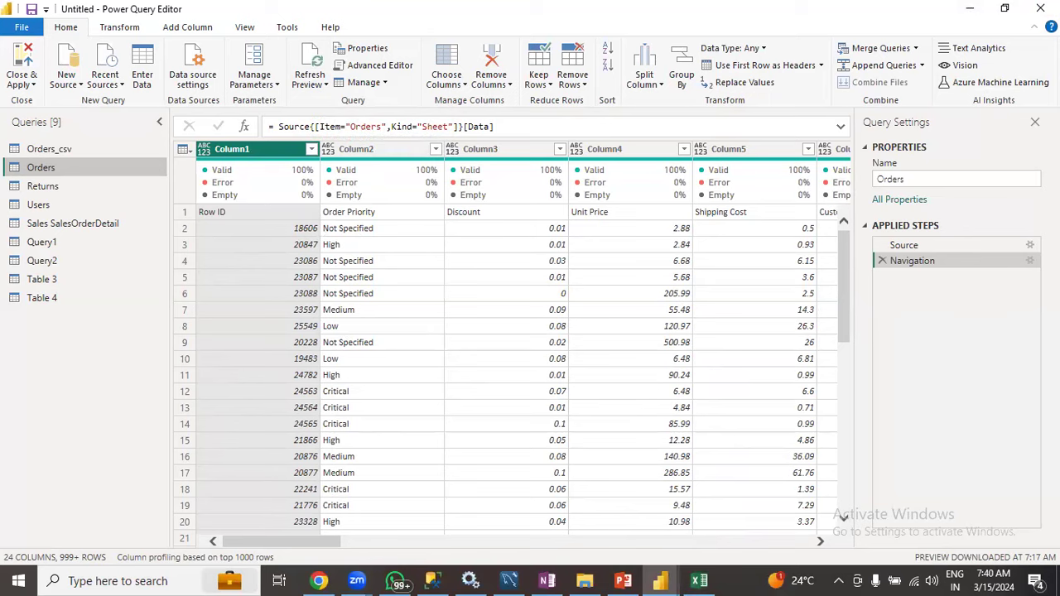
{"action": "left_click", "coordinate": [970, 9]}
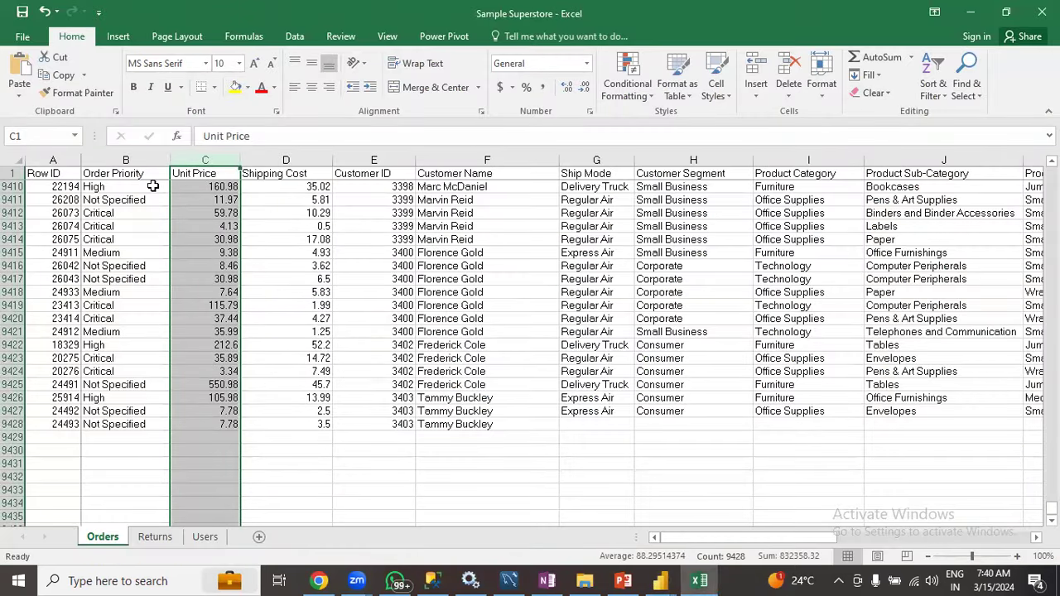
{"action": "left_click", "coordinate": [667, 579]}
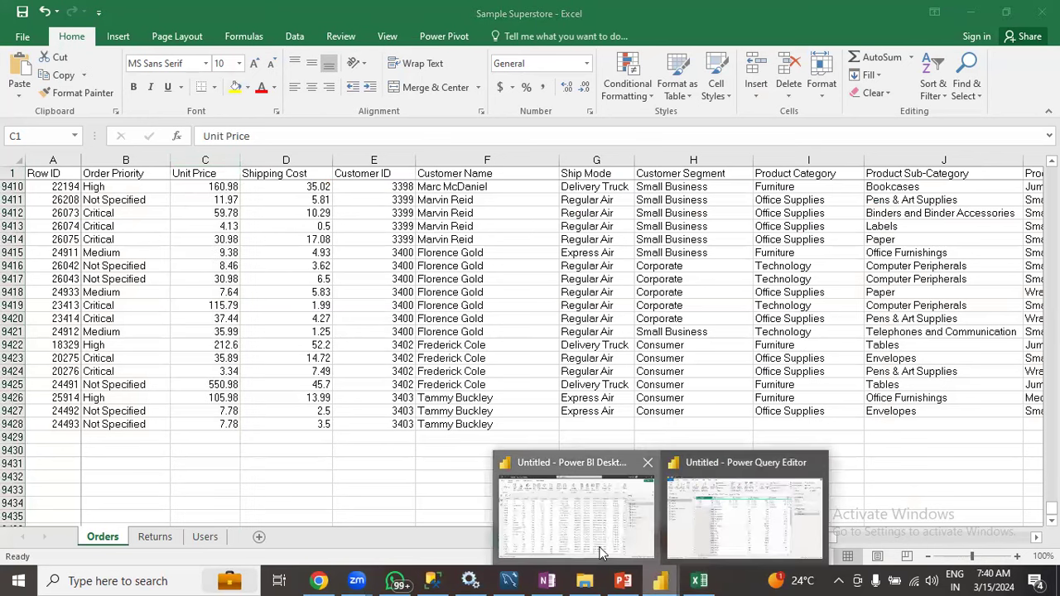
{"action": "left_click", "coordinate": [602, 553]}
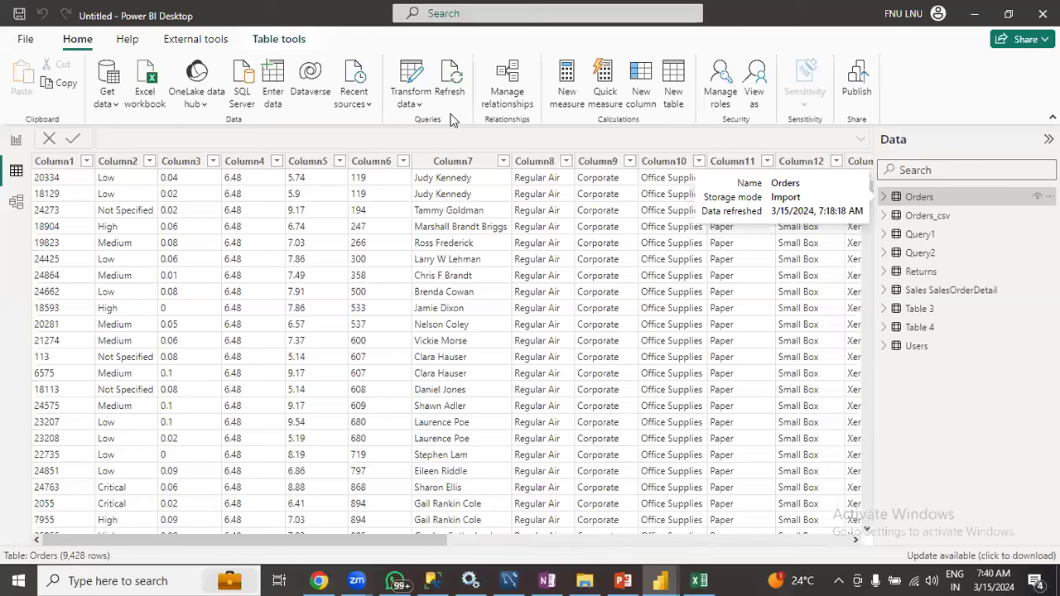
{"action": "left_click", "coordinate": [700, 580]}
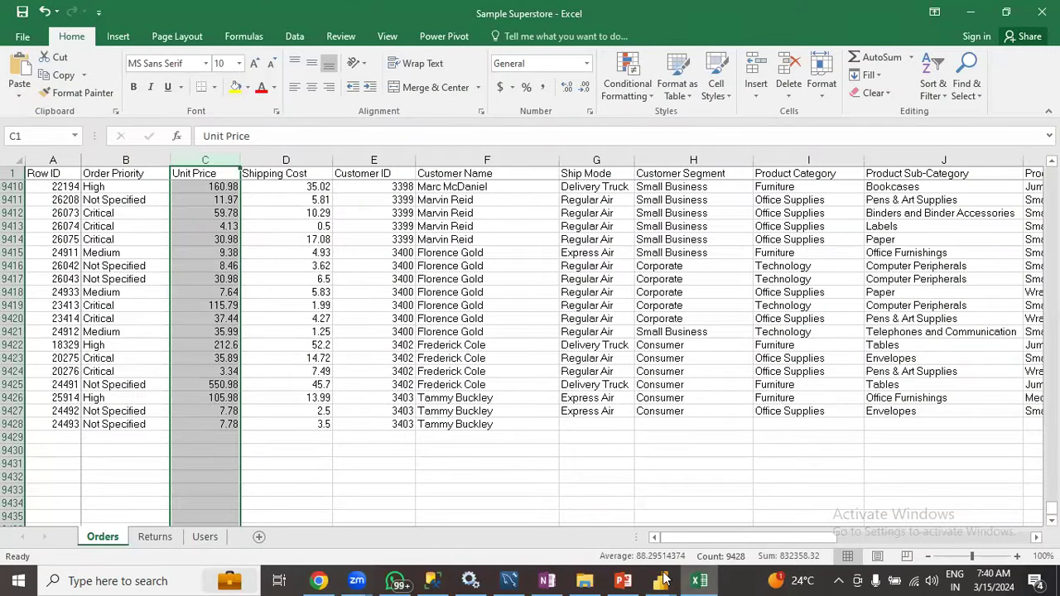
{"action": "mouse_move", "coordinate": [660, 580]}
{"action": "left_click", "coordinate": [691, 522]}
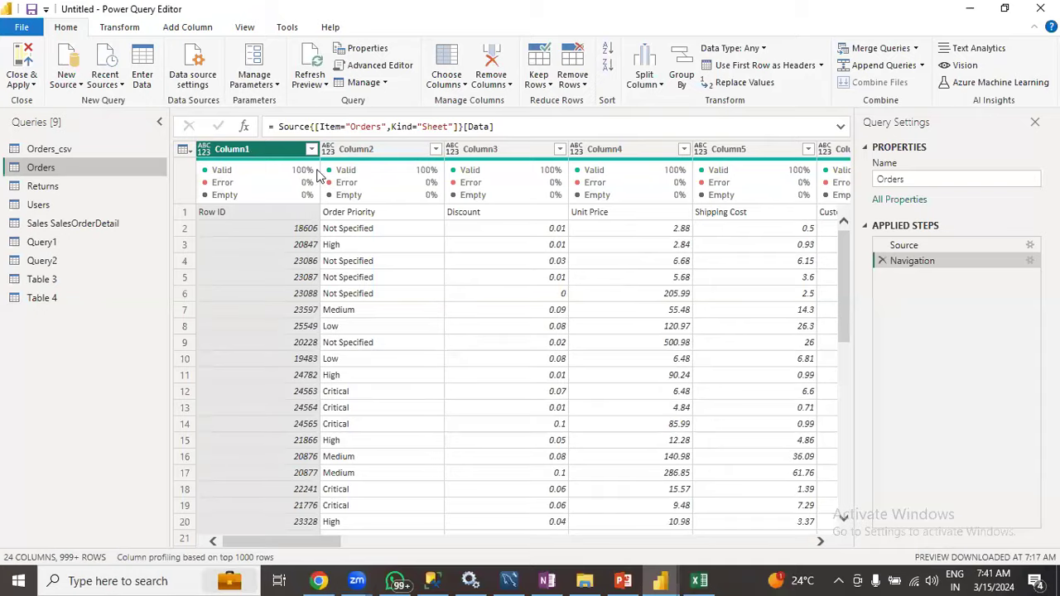
In Excel, undo the deletion of the Discount column and close the Sample Superstore workbook without saving.
{"action": "left_click", "coordinate": [700, 580]}
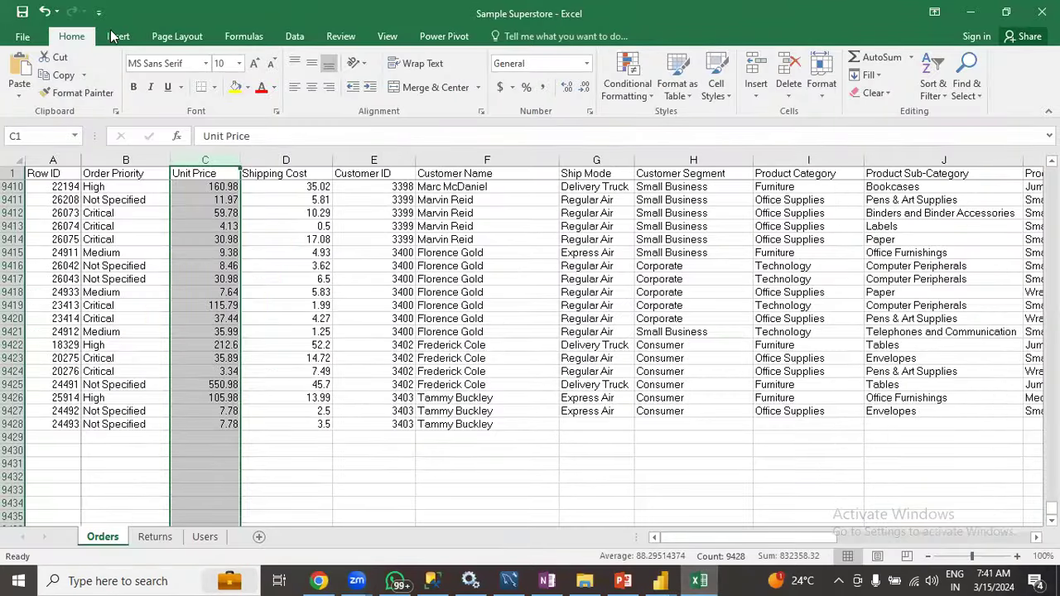
{"action": "left_click", "coordinate": [47, 11]}
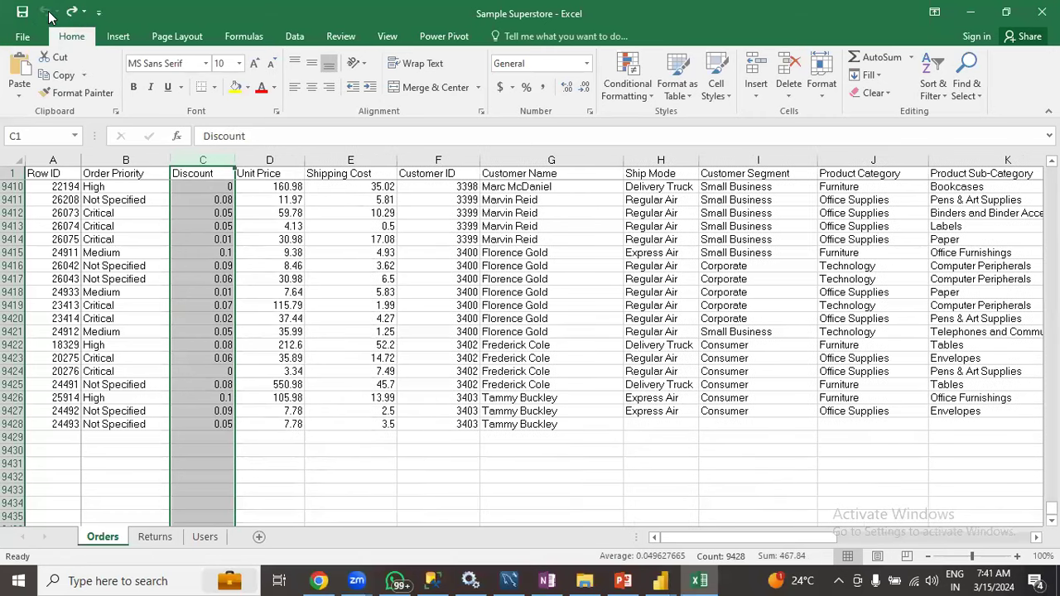
{"action": "left_click", "coordinate": [1041, 12]}
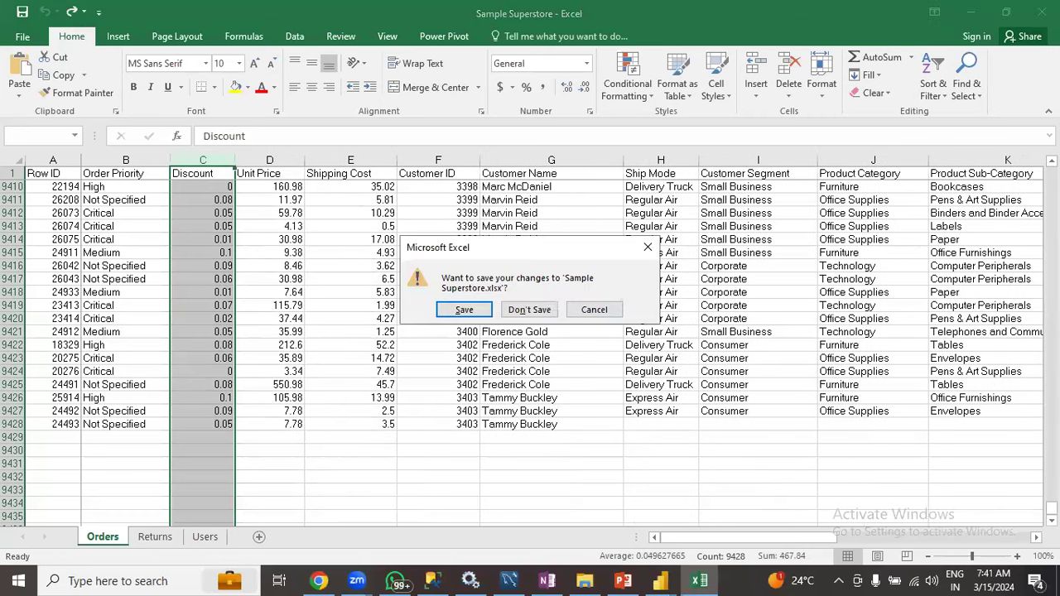
{"action": "left_click", "coordinate": [530, 309]}
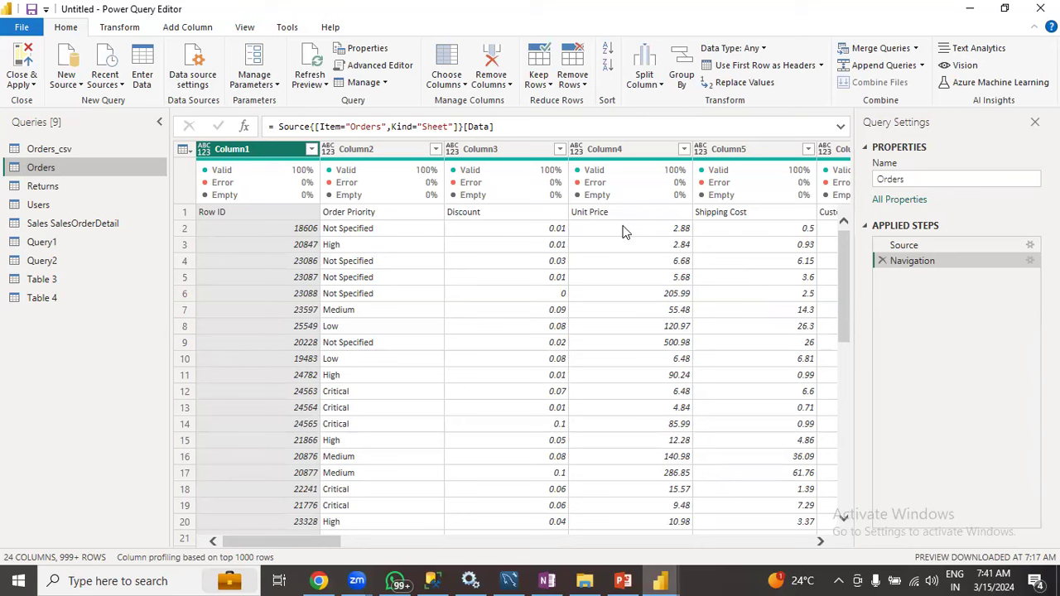
Close Power Query Editor and examine the loaded tables in Power BI Desktop's Table view, including Orders, Orders_csv, Query1, Query2, Table 3 and Users.
{"action": "key", "text": "XF86AudioRaiseVolume"}
{"action": "left_click", "coordinate": [1040, 8]}
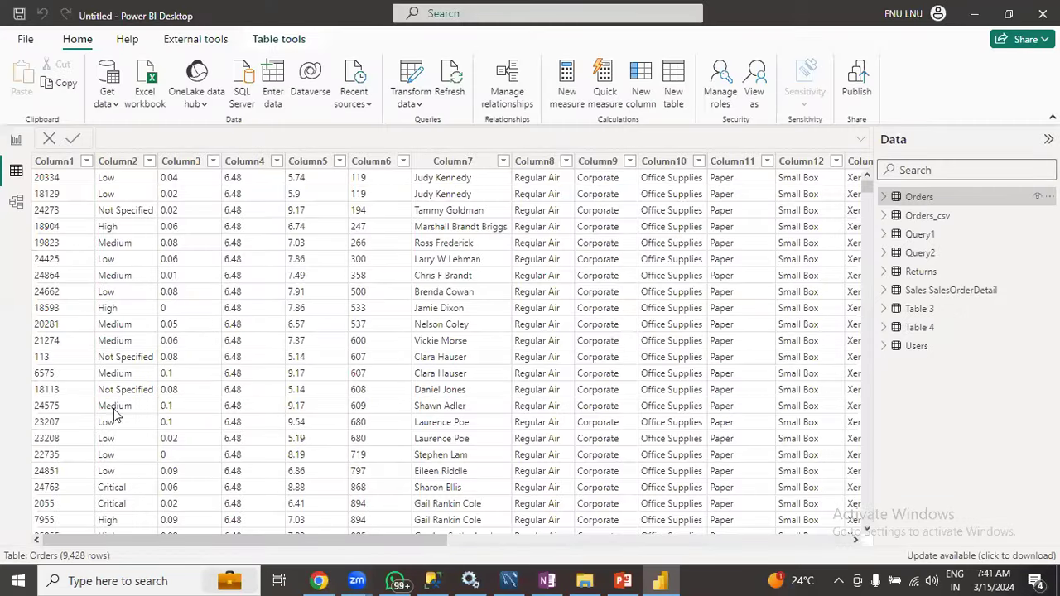
{"action": "left_click", "coordinate": [919, 235]}
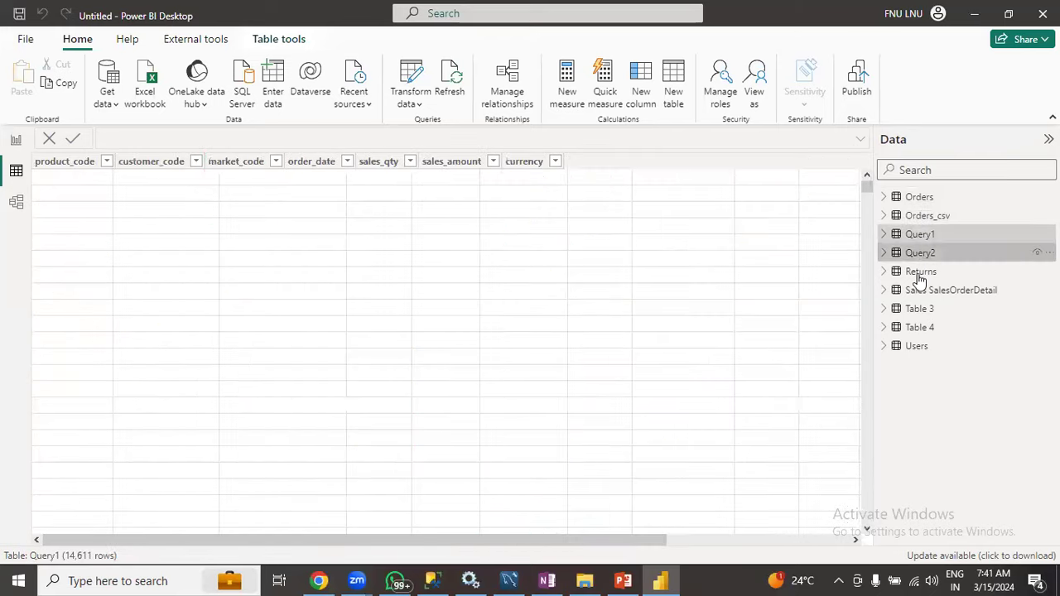
{"action": "left_click", "coordinate": [920, 292]}
{"action": "left_click", "coordinate": [918, 310]}
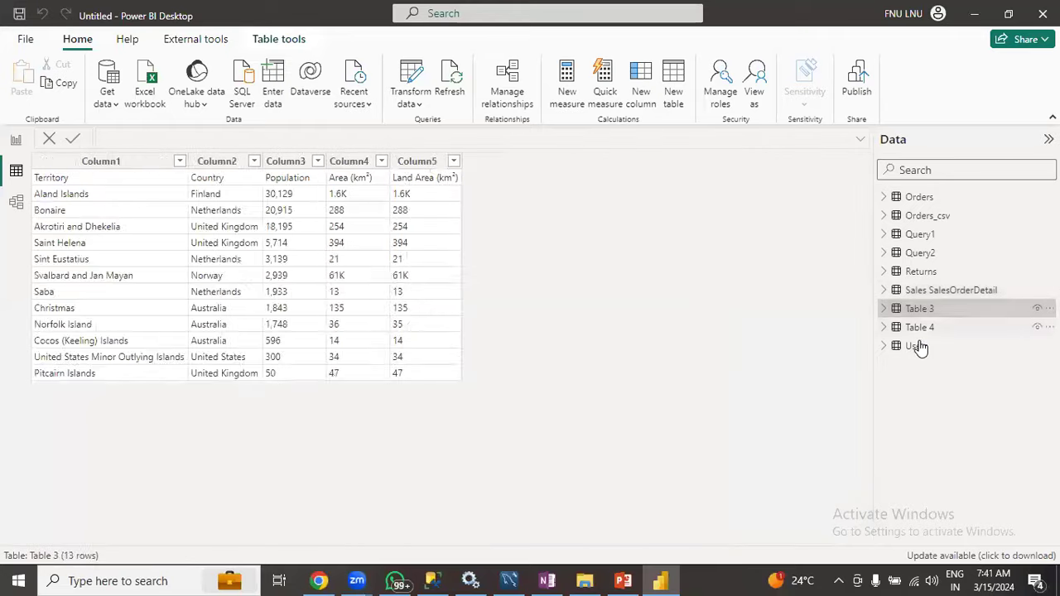
{"action": "left_click", "coordinate": [918, 346]}
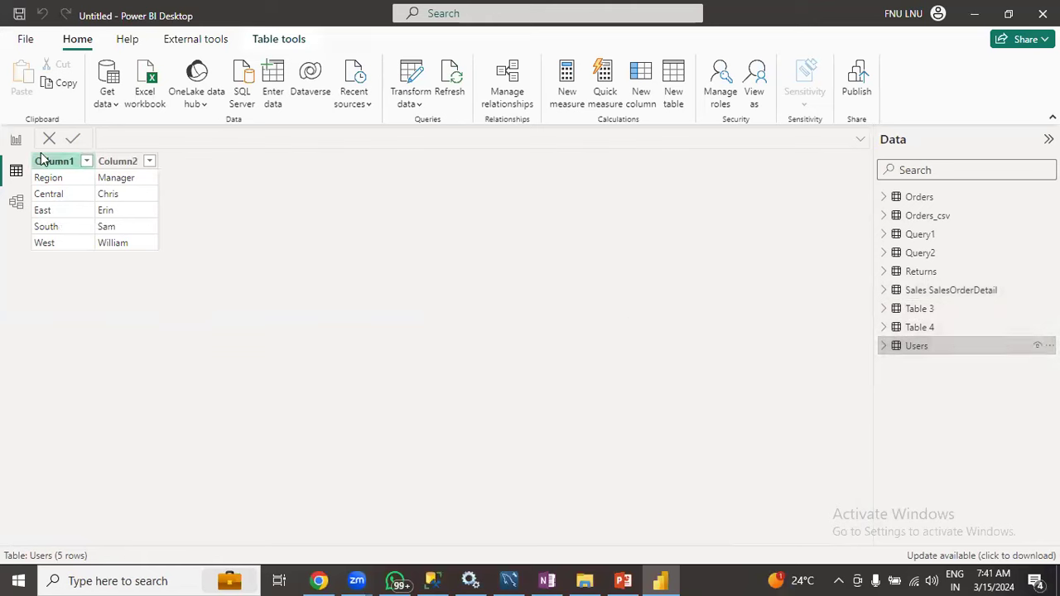
{"action": "left_click", "coordinate": [921, 198]}
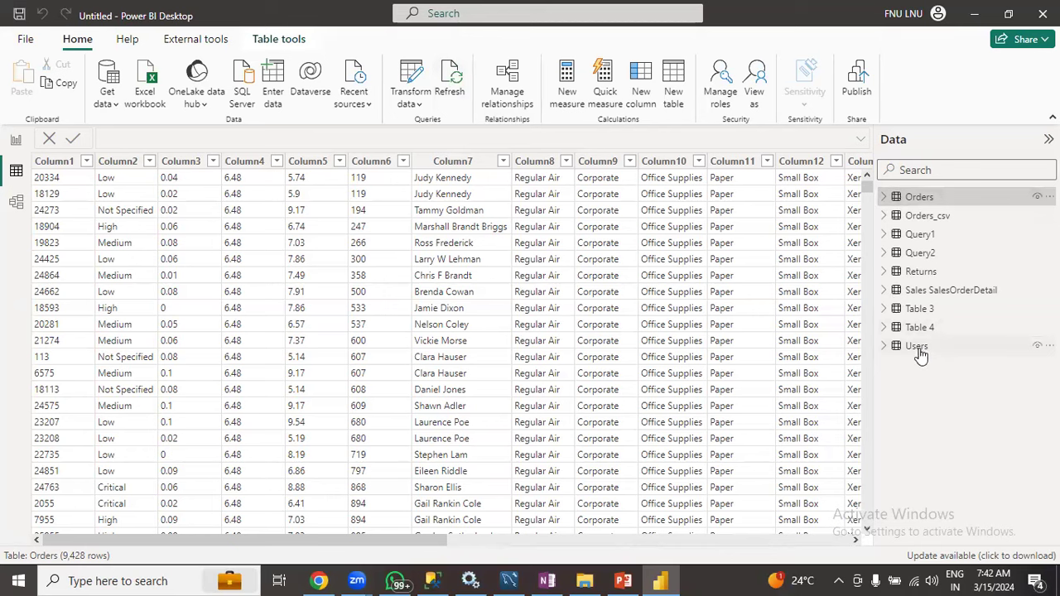
{"action": "left_click", "coordinate": [924, 216]}
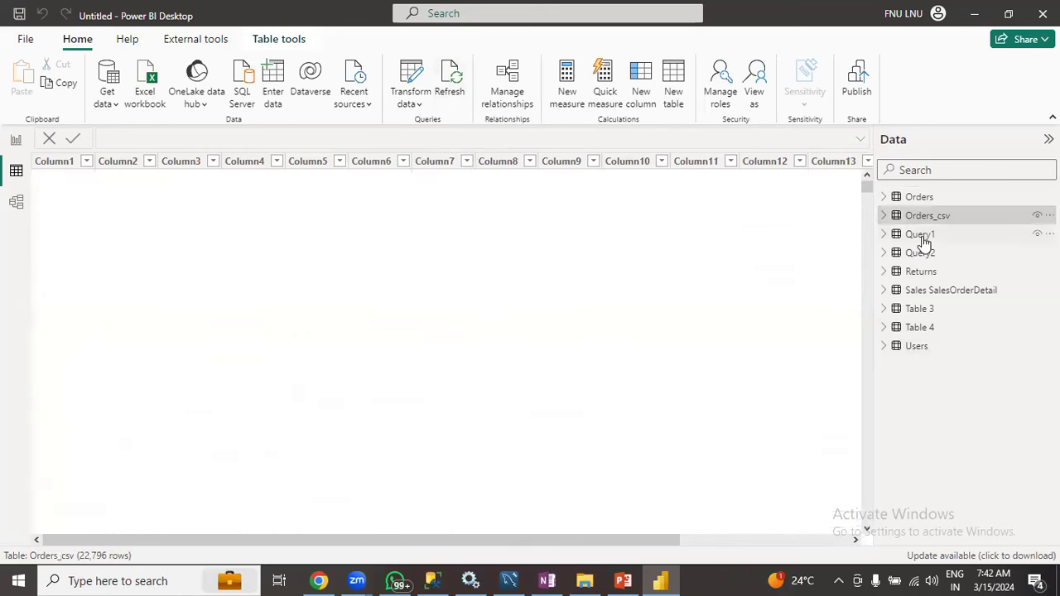
{"action": "left_click", "coordinate": [922, 234]}
{"action": "left_click", "coordinate": [920, 252]}
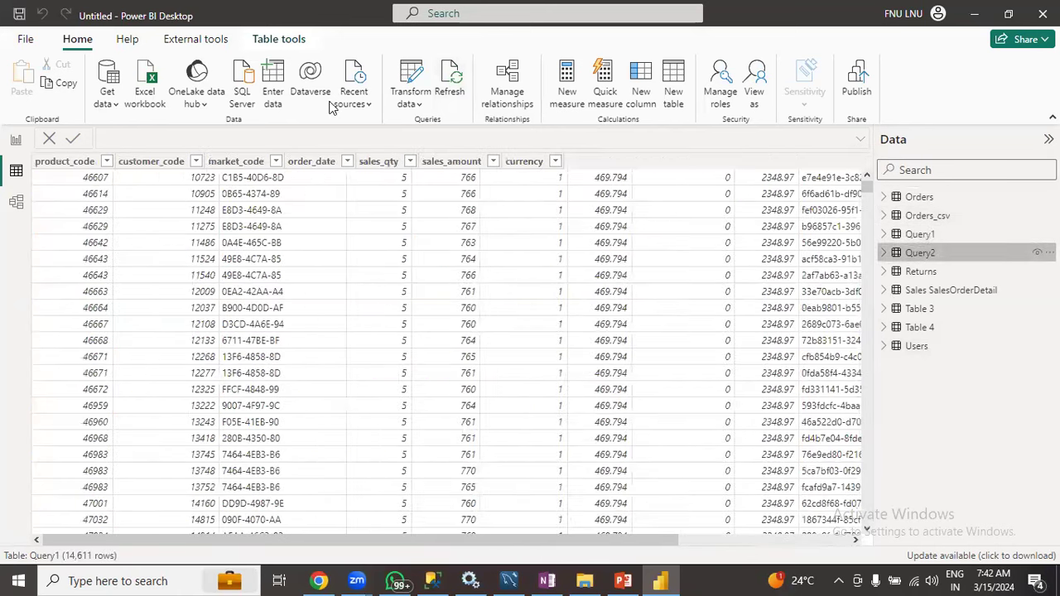
Open Power Query Editor and examine the previews of the imported queries, from Returns through Table 4 and back up to Orders_csv.
{"action": "left_click", "coordinate": [401, 89]}
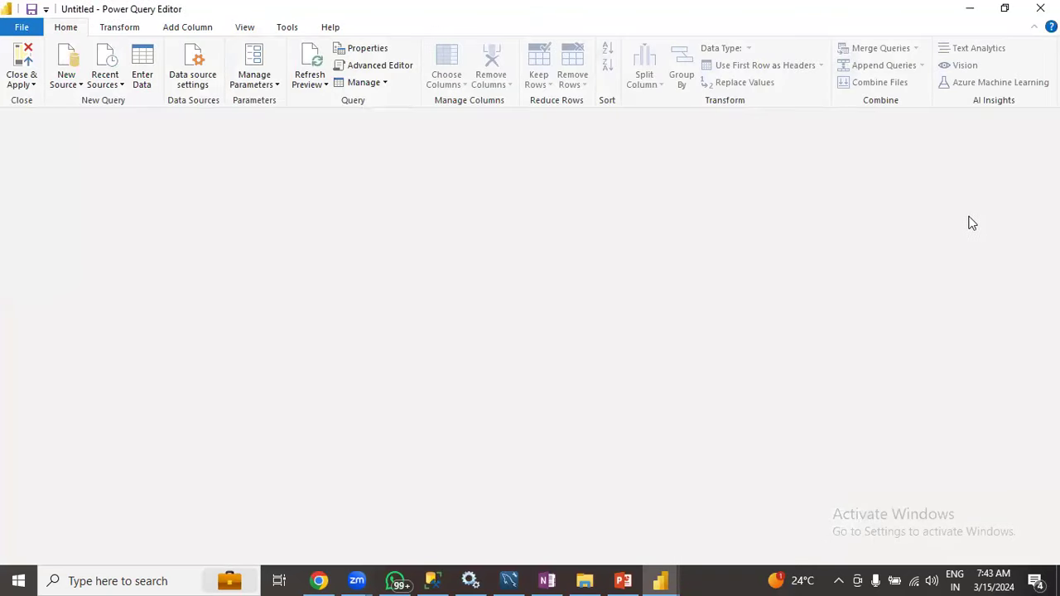
{"action": "left_click", "coordinate": [10, 188]}
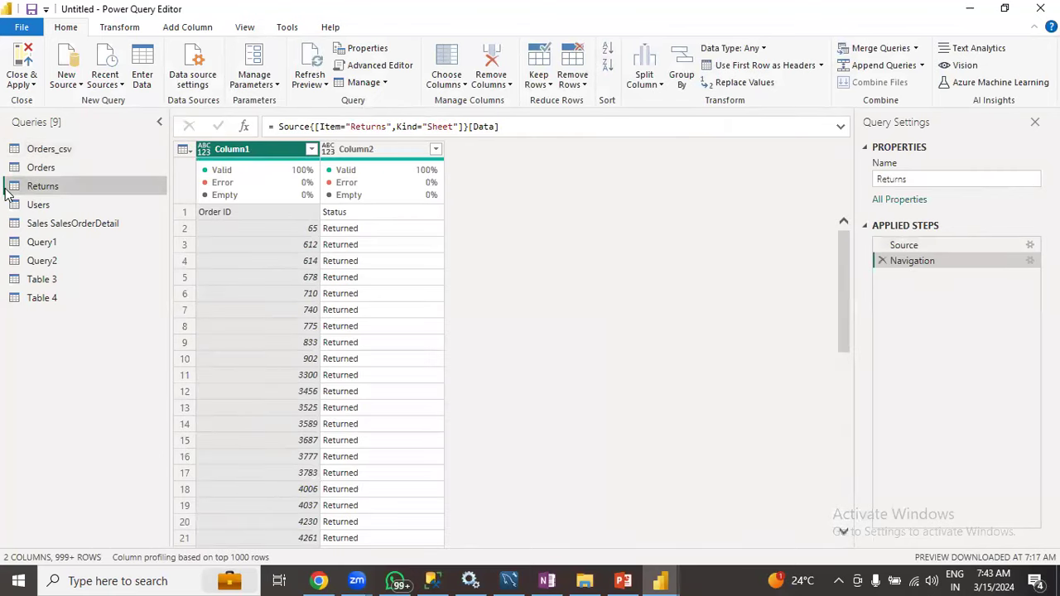
{"action": "left_click", "coordinate": [9, 206]}
{"action": "left_click", "coordinate": [15, 225]}
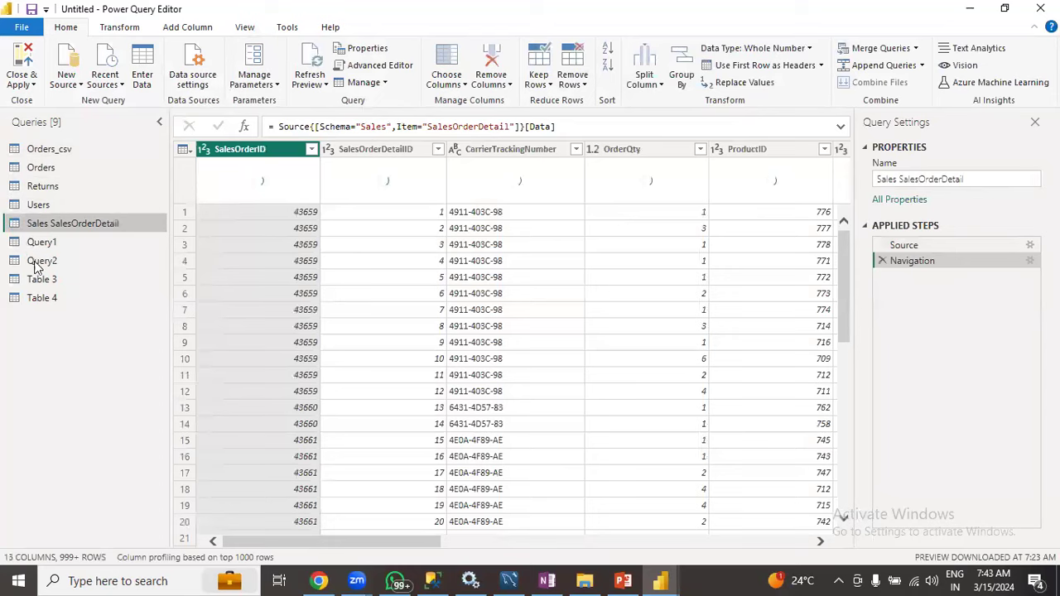
{"action": "left_click", "coordinate": [33, 261]}
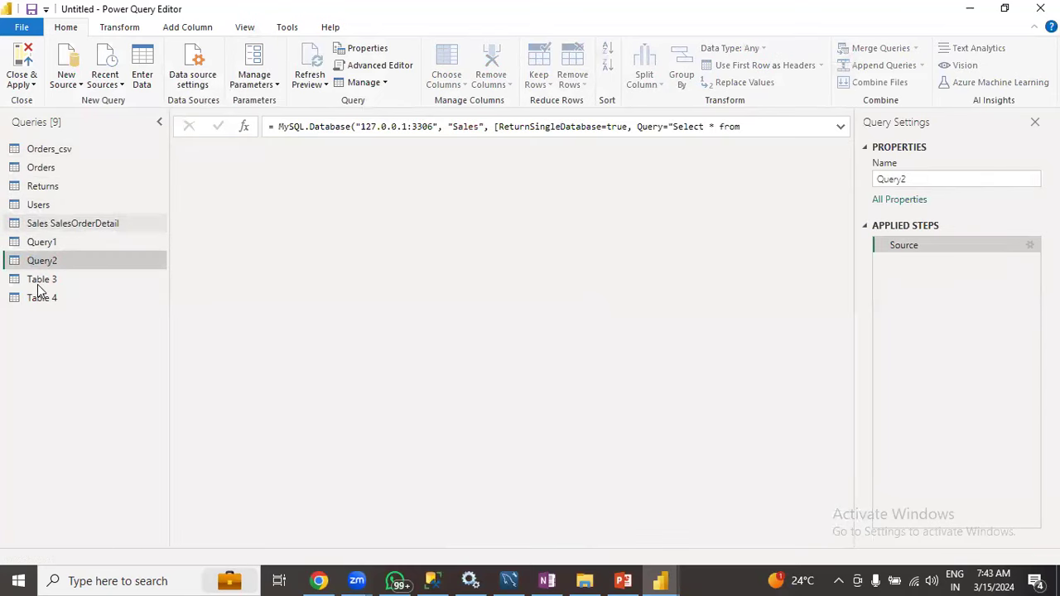
{"action": "left_click", "coordinate": [38, 283]}
{"action": "left_click", "coordinate": [37, 302]}
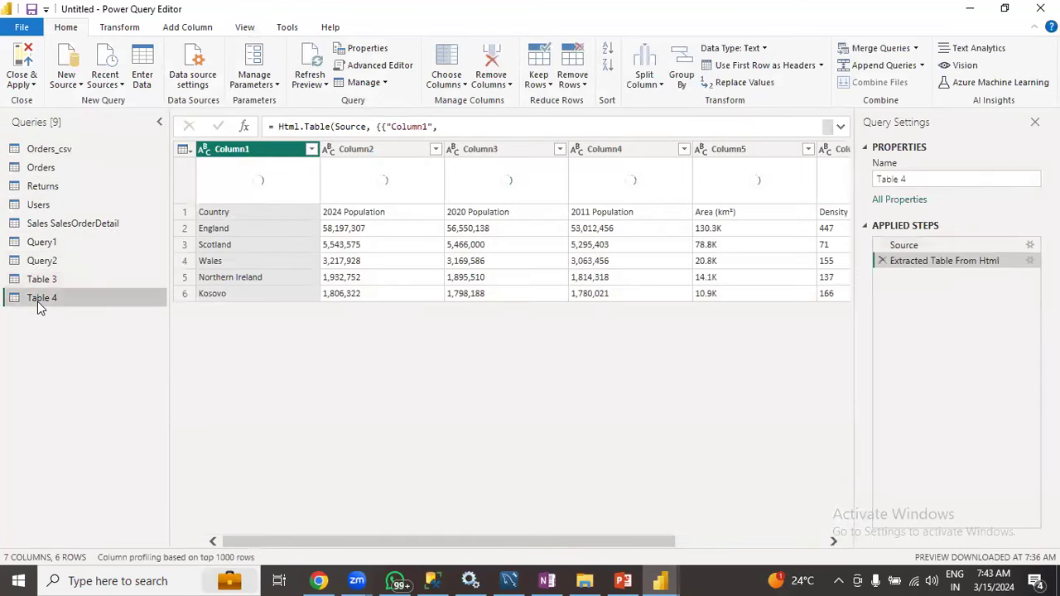
{"action": "left_click", "coordinate": [37, 226]}
{"action": "left_click", "coordinate": [36, 204]}
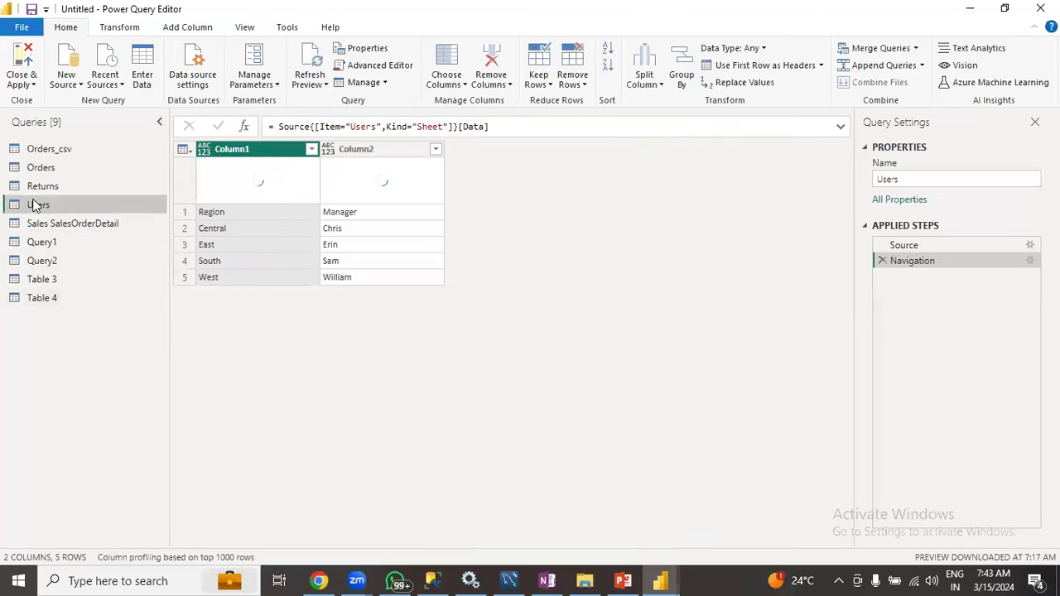
{"action": "left_click", "coordinate": [40, 165]}
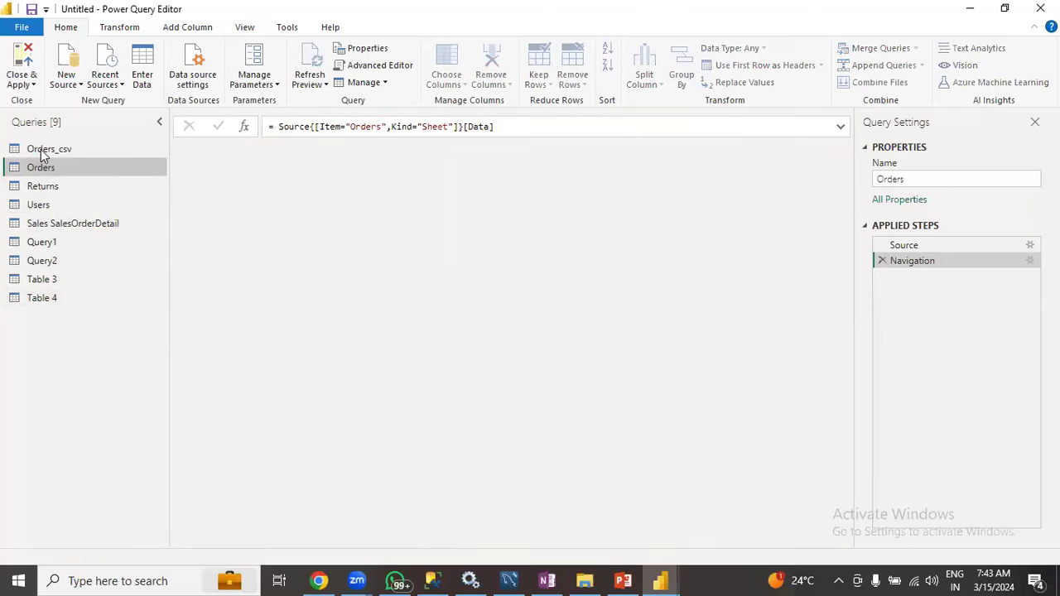
{"action": "left_click", "coordinate": [40, 151]}
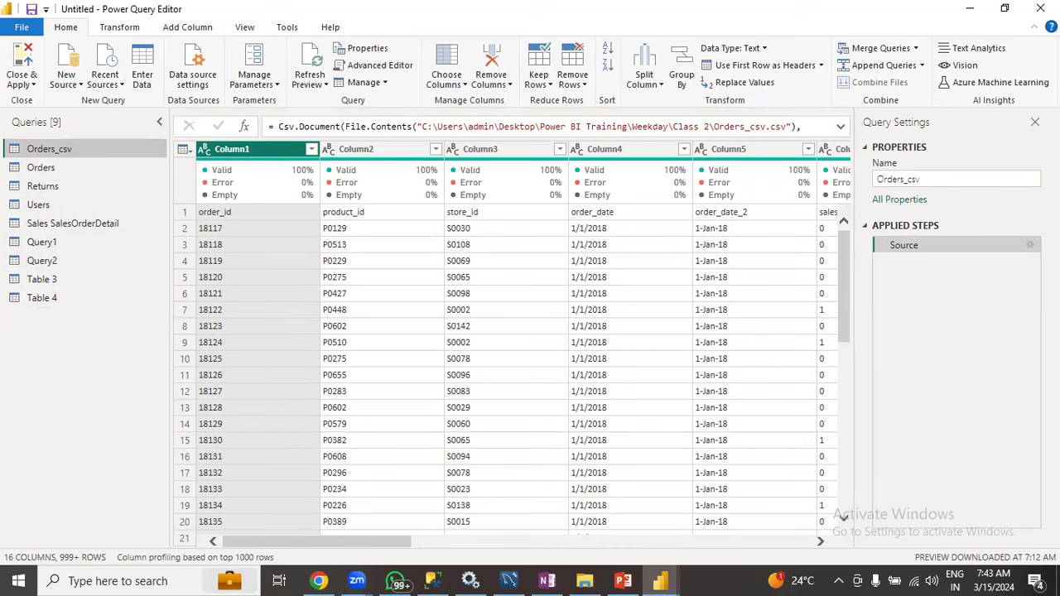
Close Power Query Editor and compare the Report view with the Table view in Power BI Desktop.
{"action": "left_click", "coordinate": [1040, 8]}
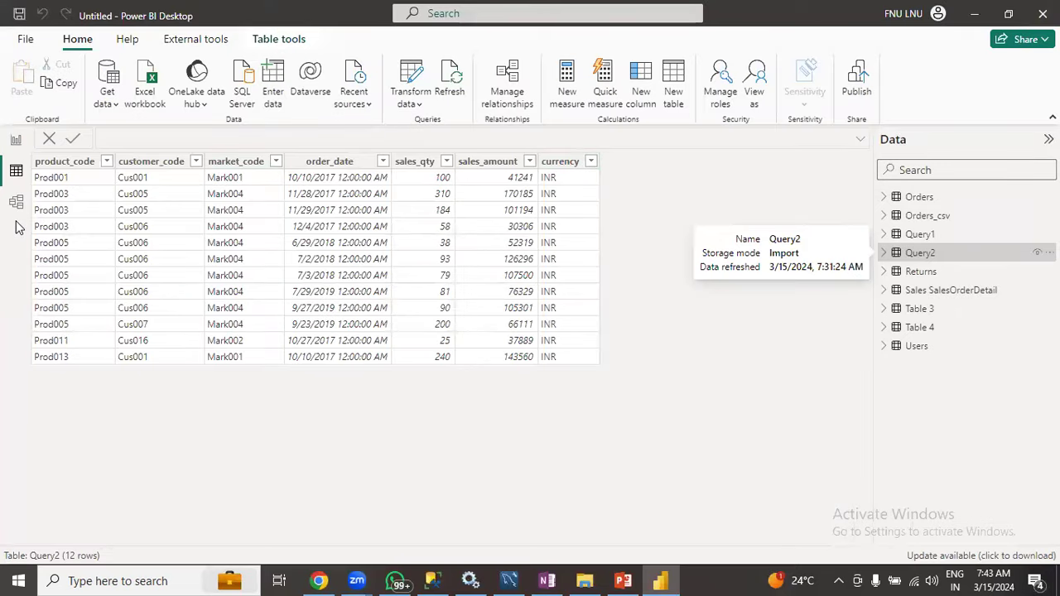
{"action": "left_click", "coordinate": [15, 143]}
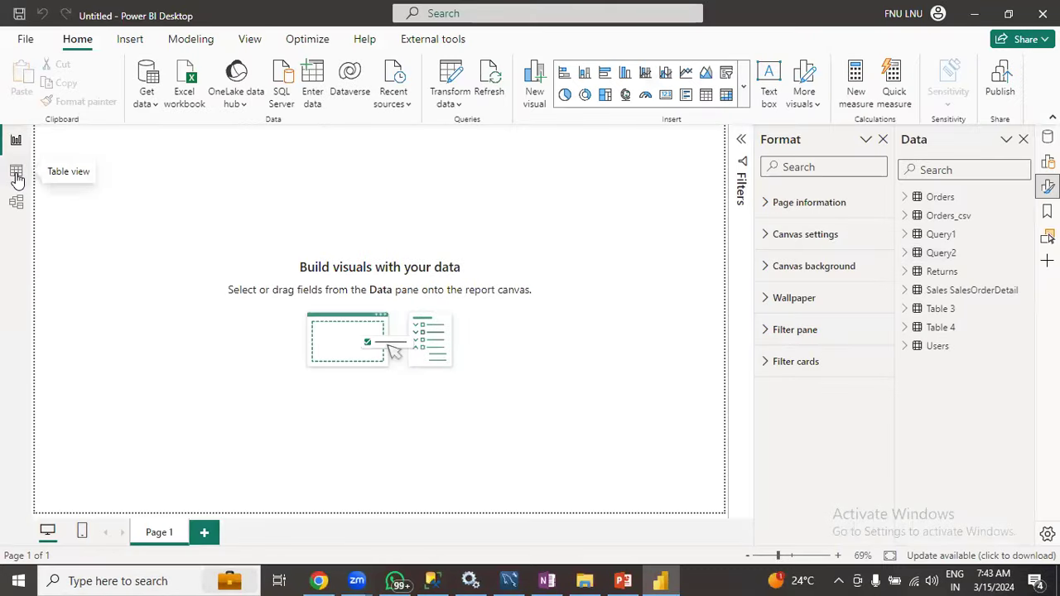
{"action": "left_click", "coordinate": [16, 174]}
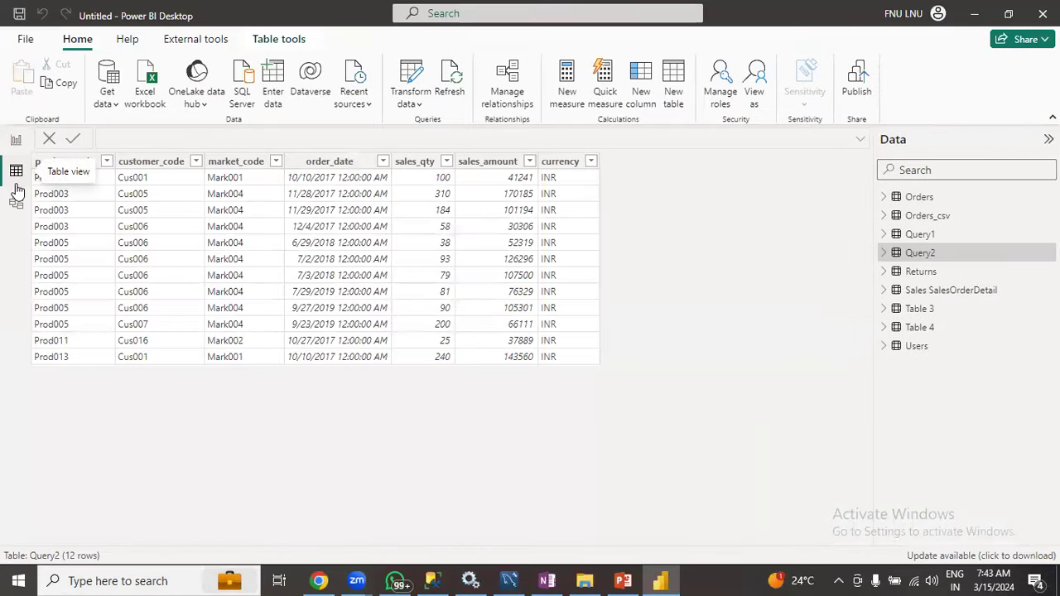
{"action": "left_click", "coordinate": [17, 142]}
{"action": "left_click", "coordinate": [16, 171]}
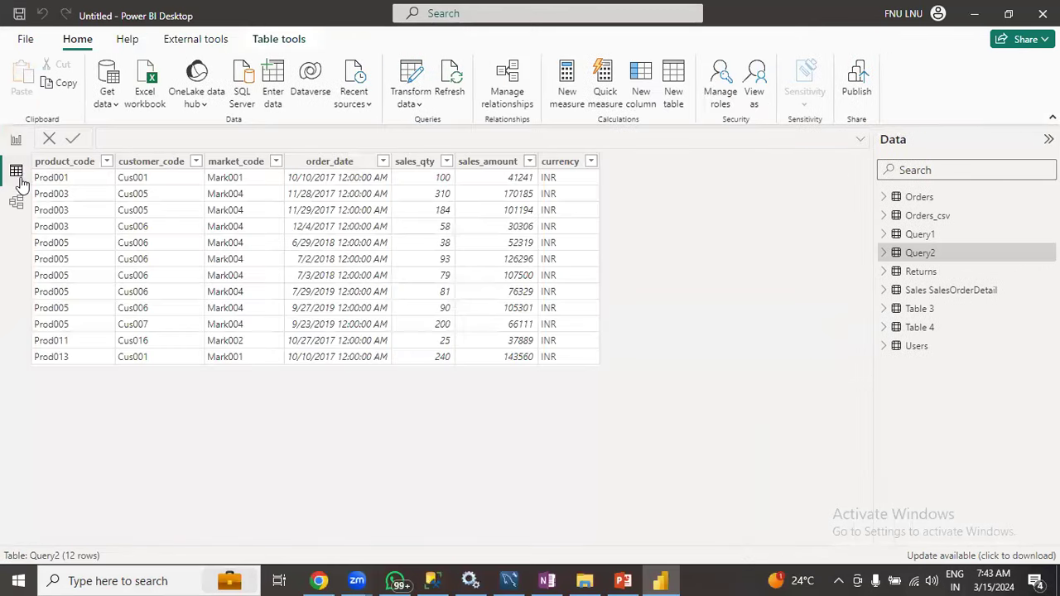
Show the Model view, collapse its Properties pane and look over the table cards from Orders to Orders_csv.
{"action": "left_click", "coordinate": [18, 203]}
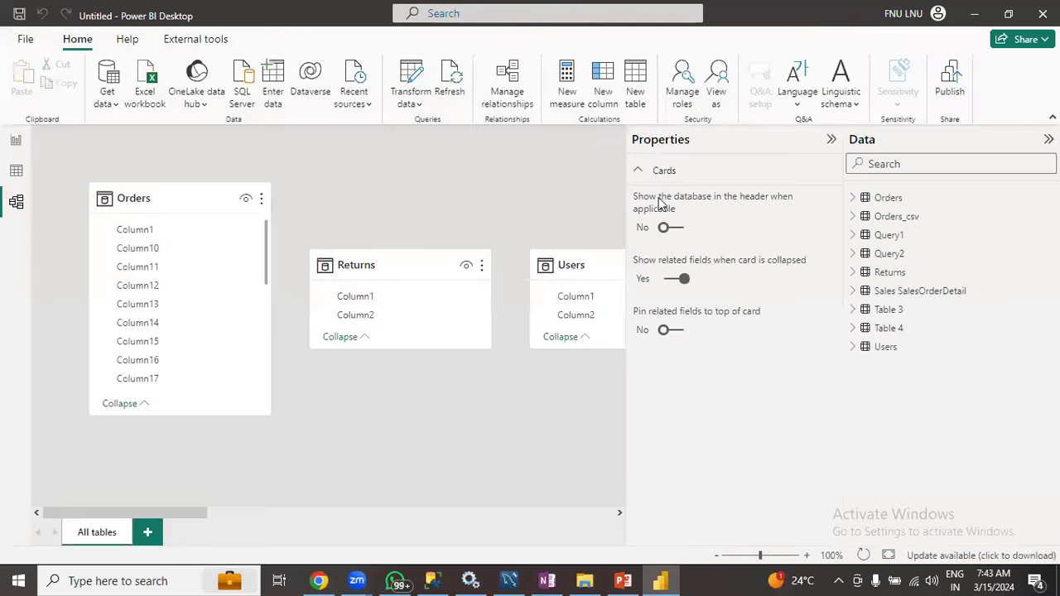
{"action": "left_click", "coordinate": [831, 140]}
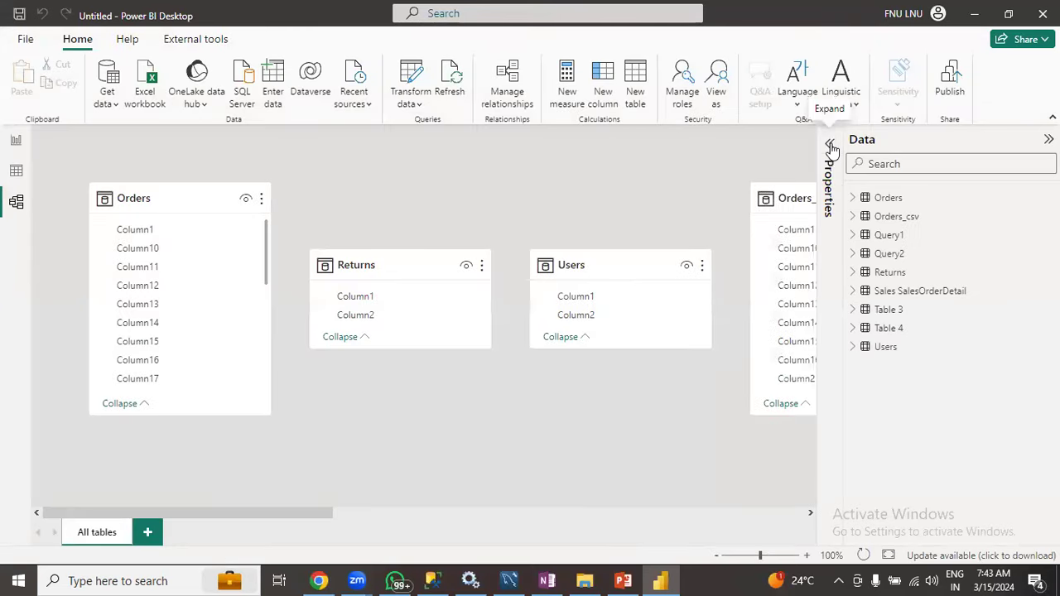
{"action": "scroll", "coordinate": [320, 485], "scroll_direction": "right", "scroll_amount": 10}
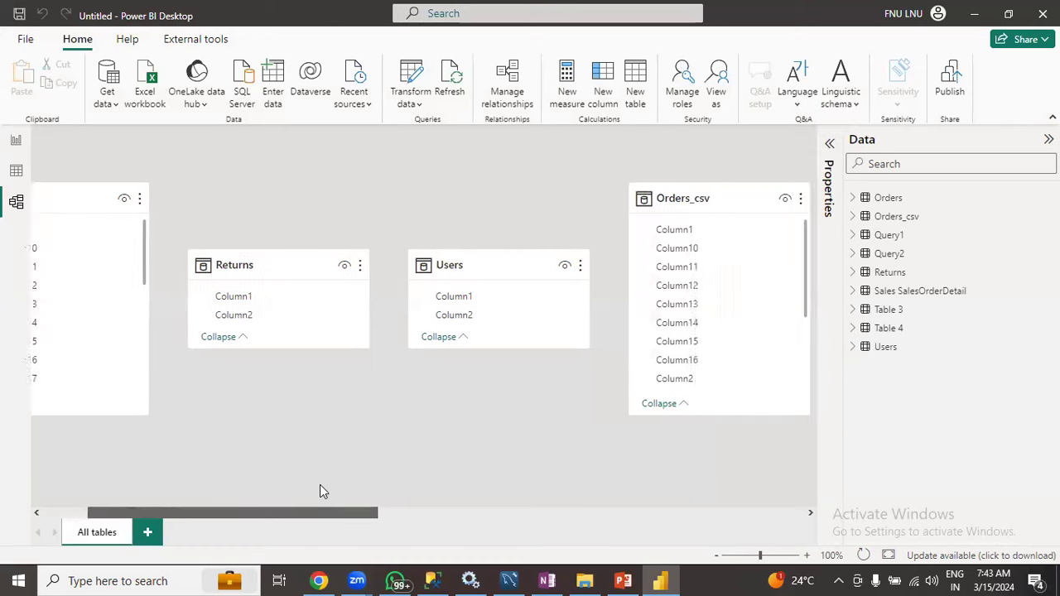
{"action": "scroll", "coordinate": [321, 489], "scroll_direction": "left", "scroll_amount": 10}
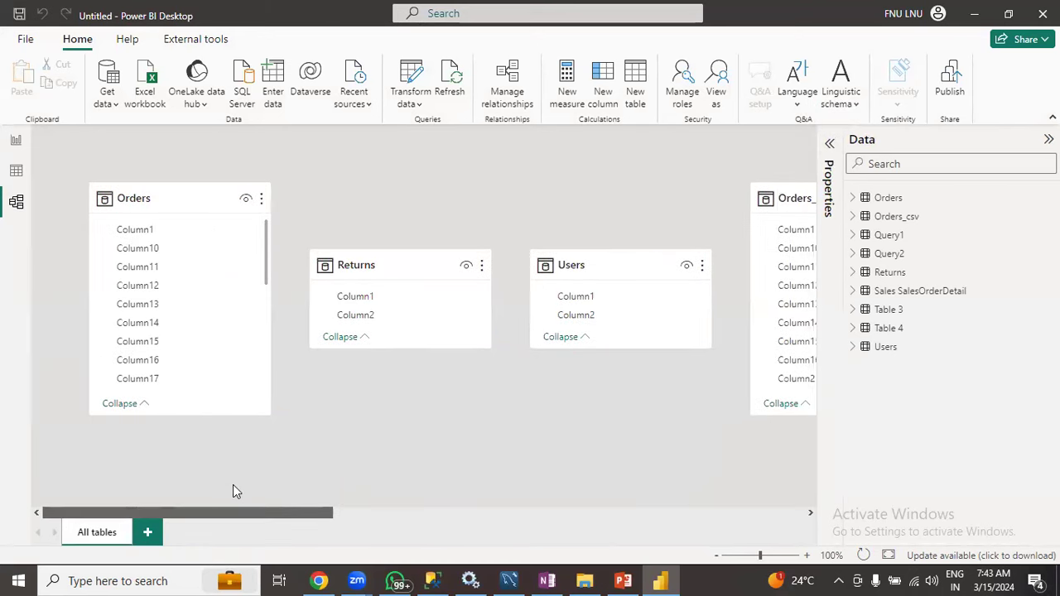
Launch a second Power BI Desktop window and dismiss its start screen to get a blank report.
{"action": "left_click", "coordinate": [79, 580]}
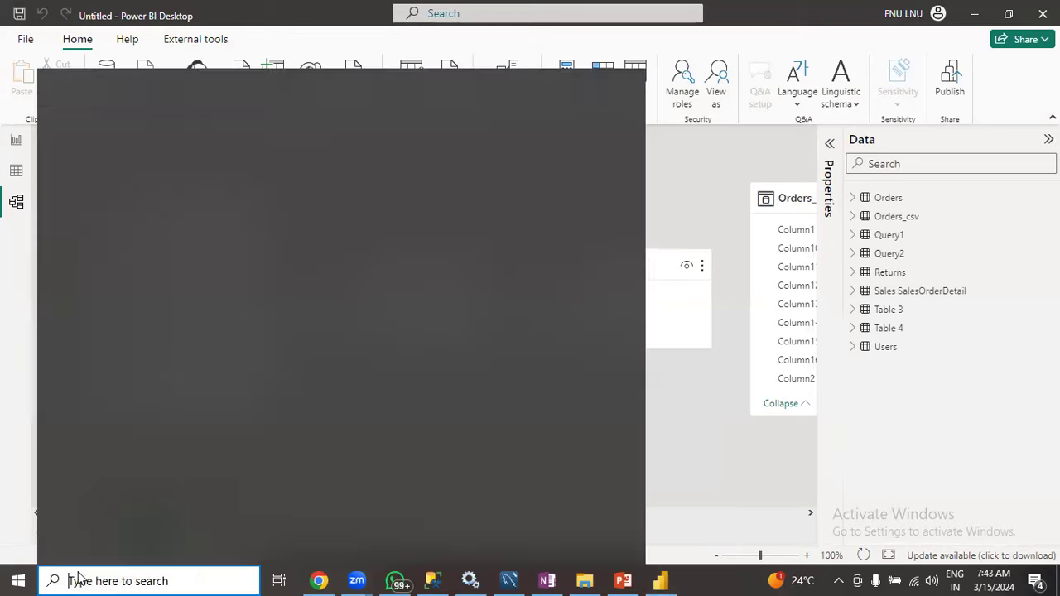
{"action": "type", "text": "pbi"}
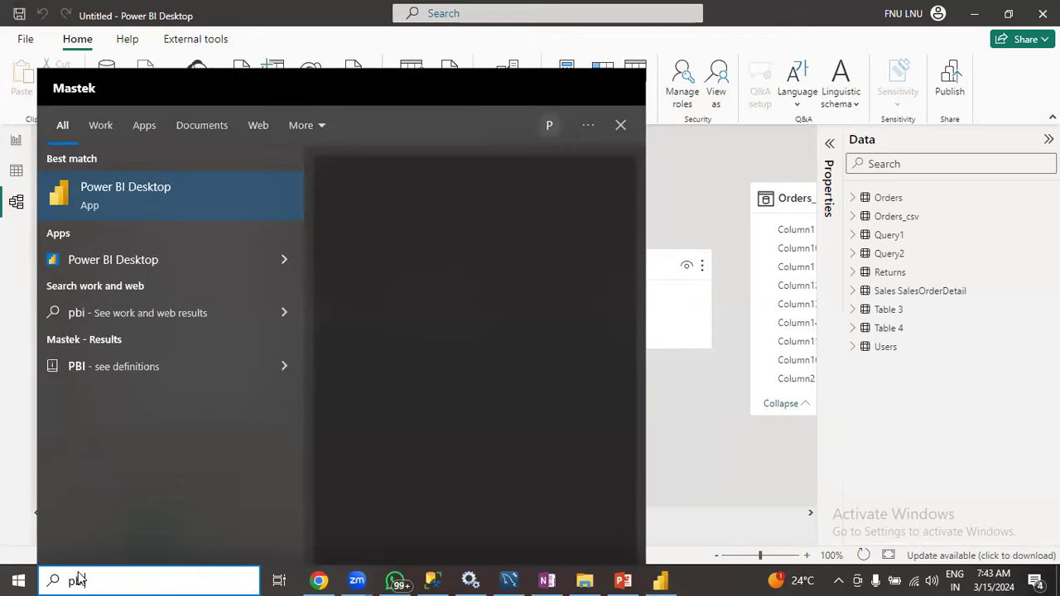
{"action": "key", "text": "Escape"}
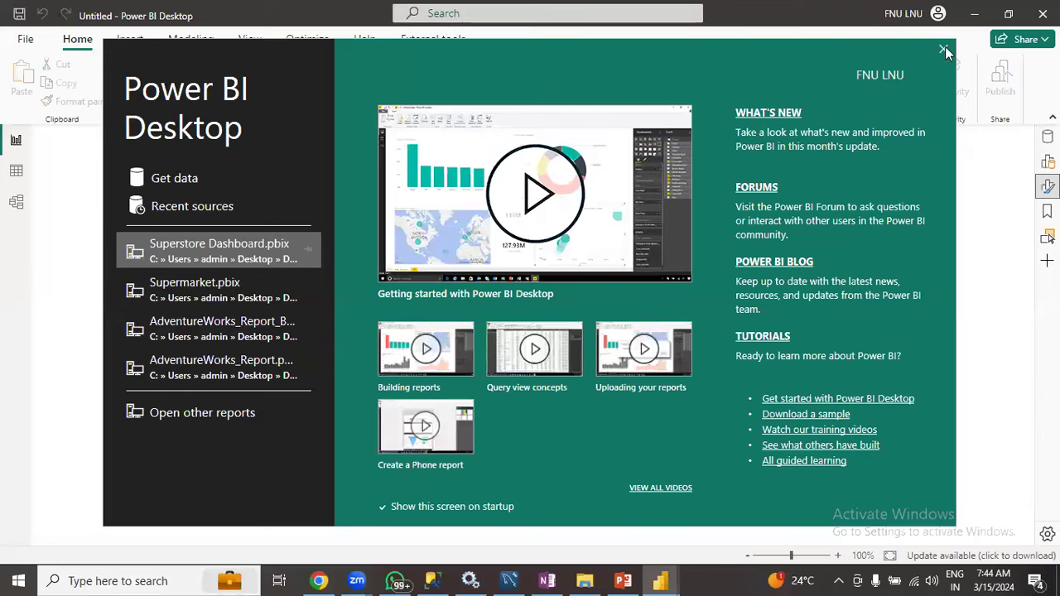
{"action": "left_click", "coordinate": [944, 48]}
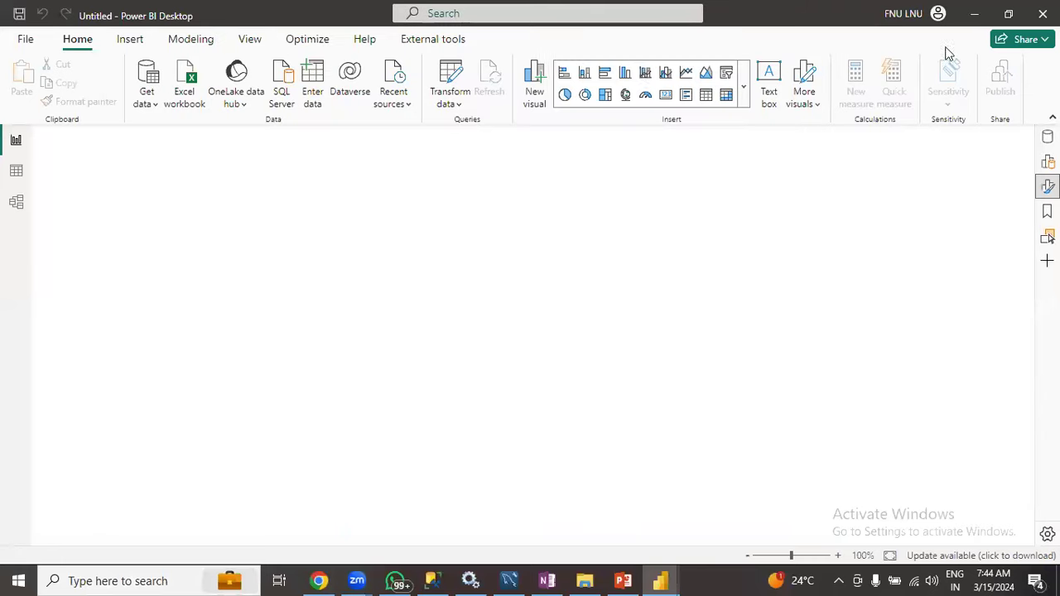
Start a SQL Server connection and set the server to DESKTOP-JFNBJGL\SQLEXPRESS, copied from the OneNote page SQL Server Name.
{"action": "left_click", "coordinate": [145, 104]}
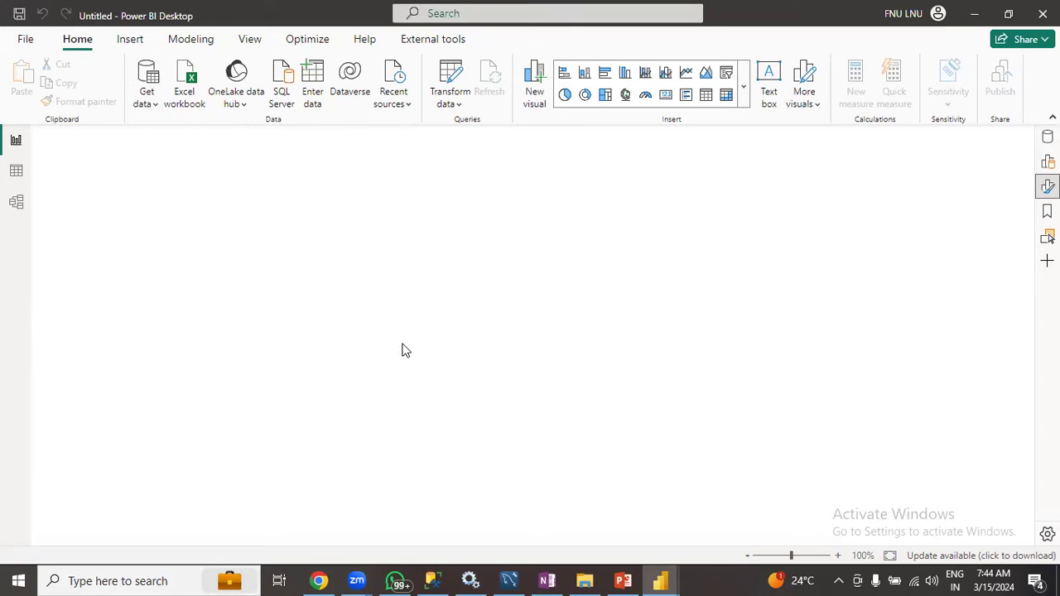
{"action": "left_click", "coordinate": [148, 99]}
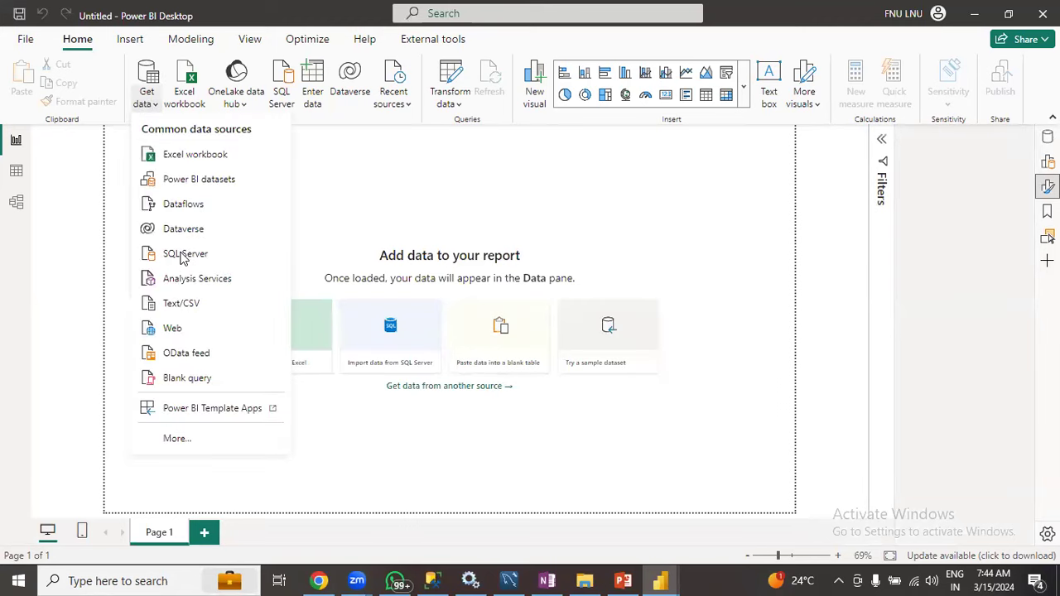
{"action": "left_click", "coordinate": [183, 256]}
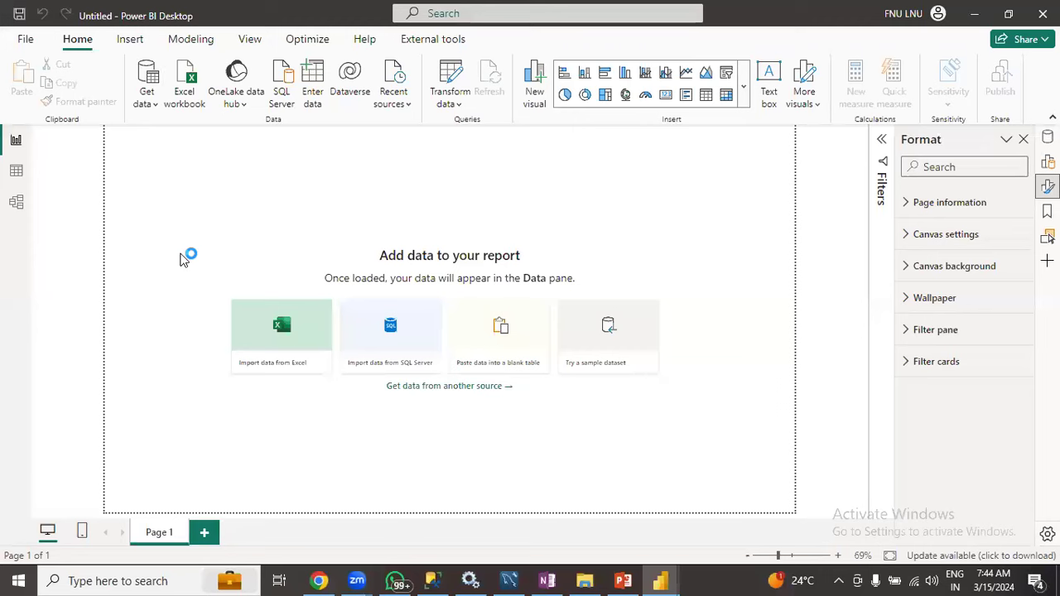
{"action": "left_click", "coordinate": [546, 581]}
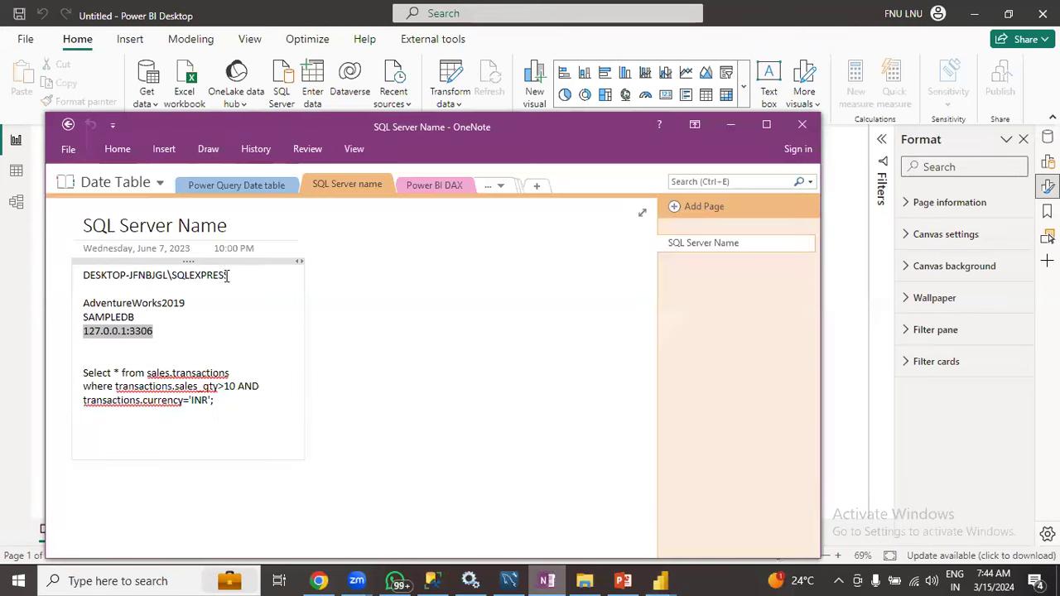
{"action": "left_click_drag", "start_coordinate": [230, 277], "coordinate": [87, 278]}
{"action": "key", "text": "ctrl+c"}
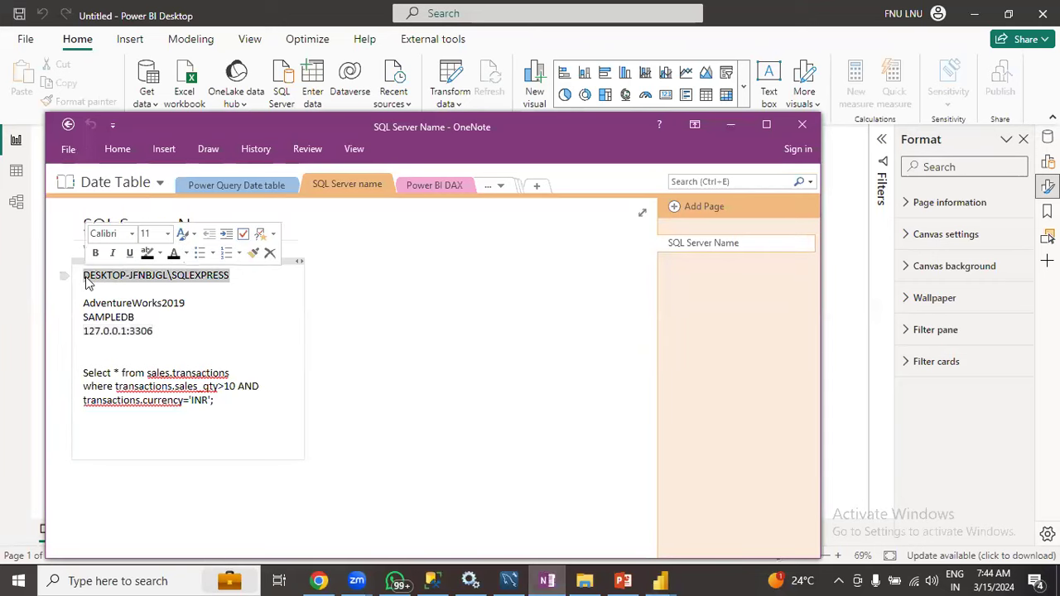
{"action": "left_click", "coordinate": [732, 125]}
{"action": "key", "text": "ctrl+v"}
Set the connection's database to AdventureWorks2019, copied from the same OneNote page.
{"action": "left_click", "coordinate": [362, 256]}
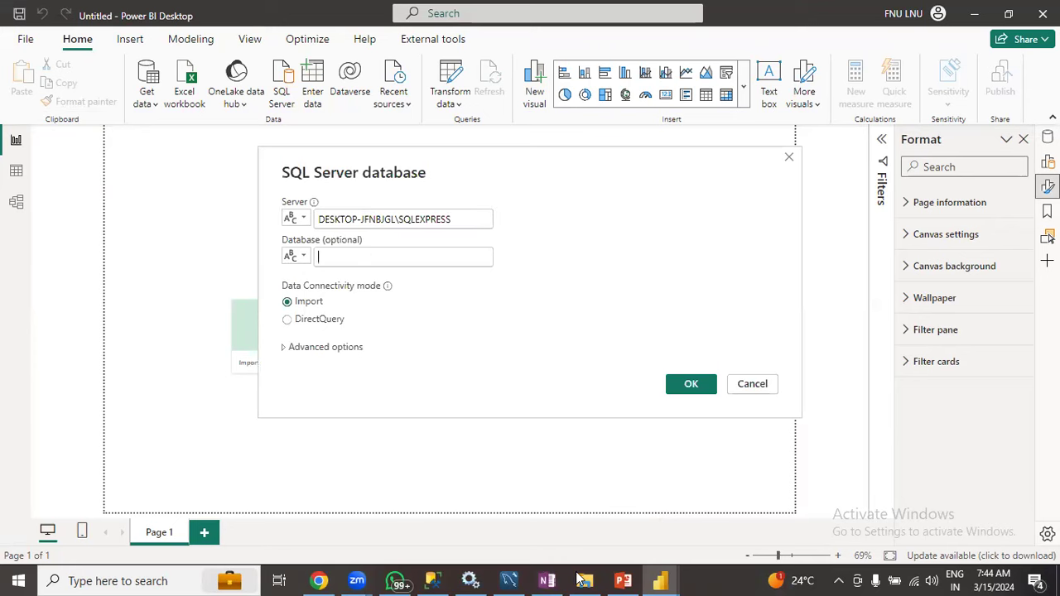
{"action": "left_click", "coordinate": [548, 581]}
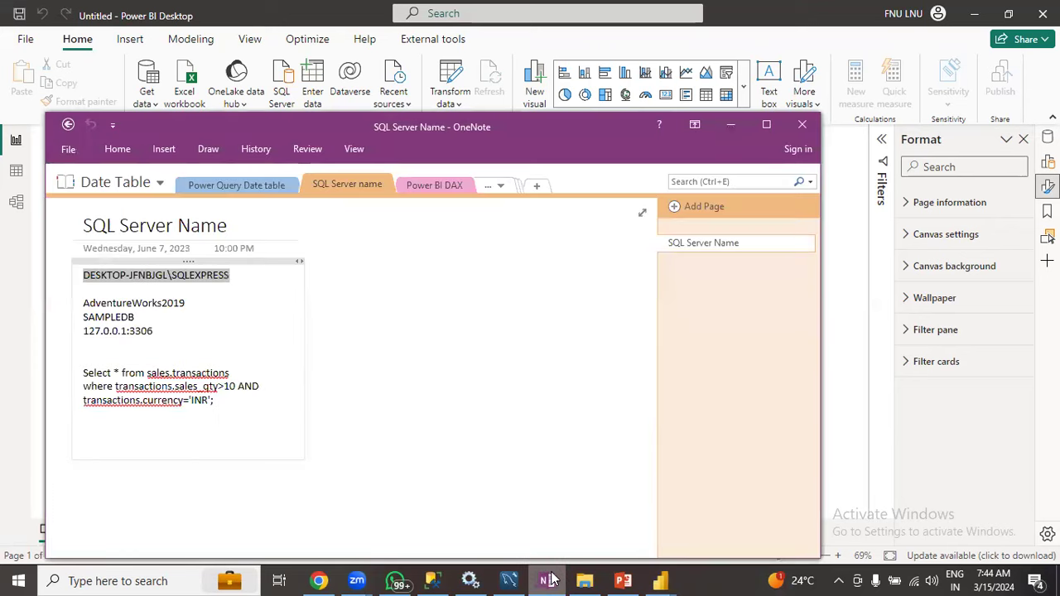
{"action": "left_click", "coordinate": [64, 303]}
{"action": "key", "text": "ctrl+c"}
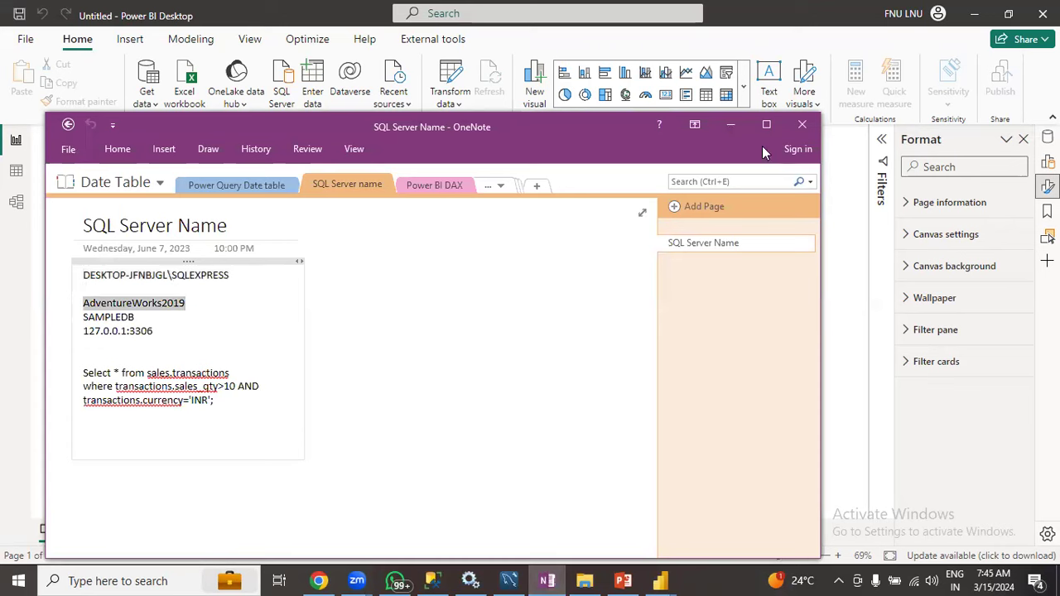
{"action": "key", "text": "alt+Tab"}
{"action": "key", "text": "ctrl+v"}
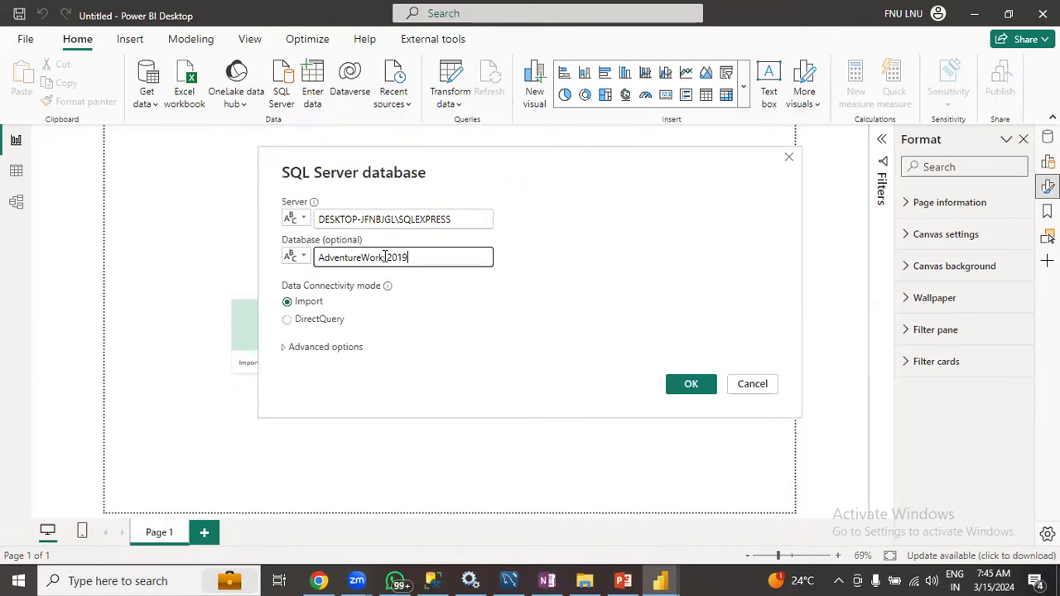
Choose the DirectQuery connectivity mode, expand the advanced options and connect to the database.
{"action": "left_click", "coordinate": [288, 321]}
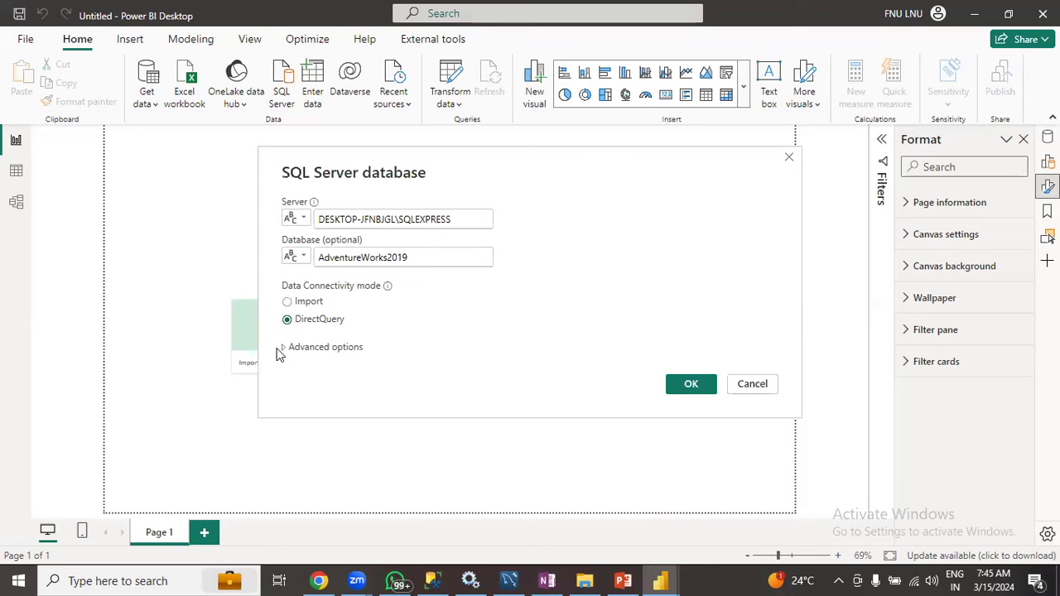
{"action": "left_click", "coordinate": [287, 348]}
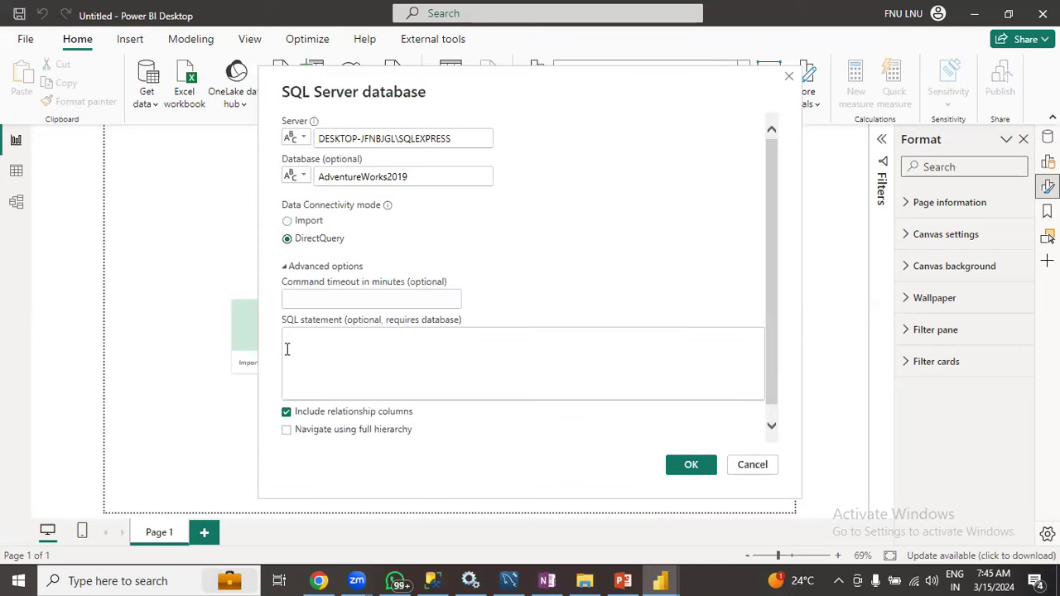
{"action": "left_click", "coordinate": [700, 469]}
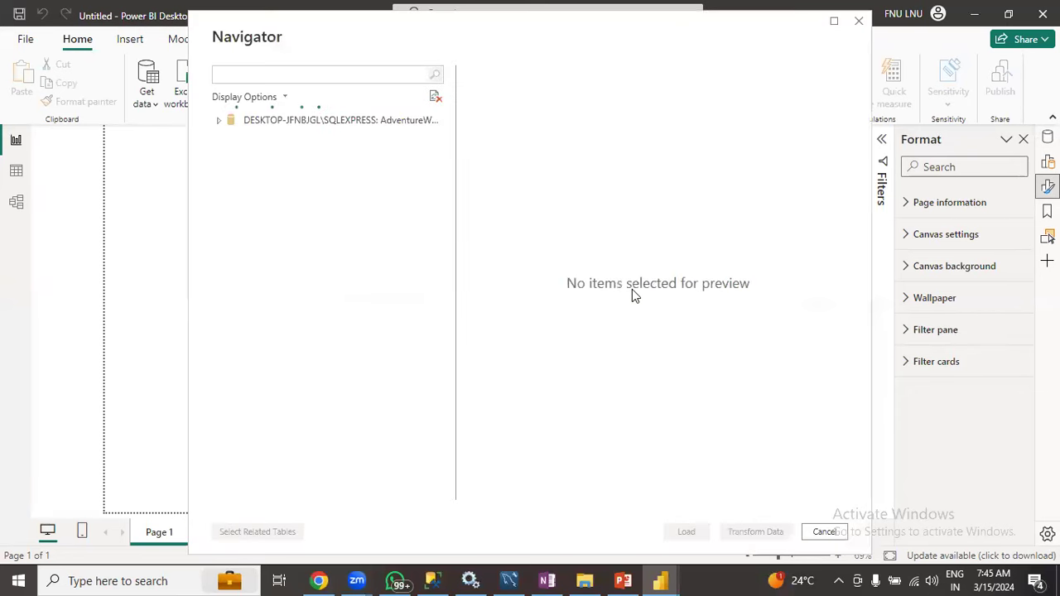
Preview the Sales.SalesOrderDetail table in the Navigator, select it and load it into the report.
{"action": "left_click_drag", "start_coordinate": [440, 168], "coordinate": [434, 390]}
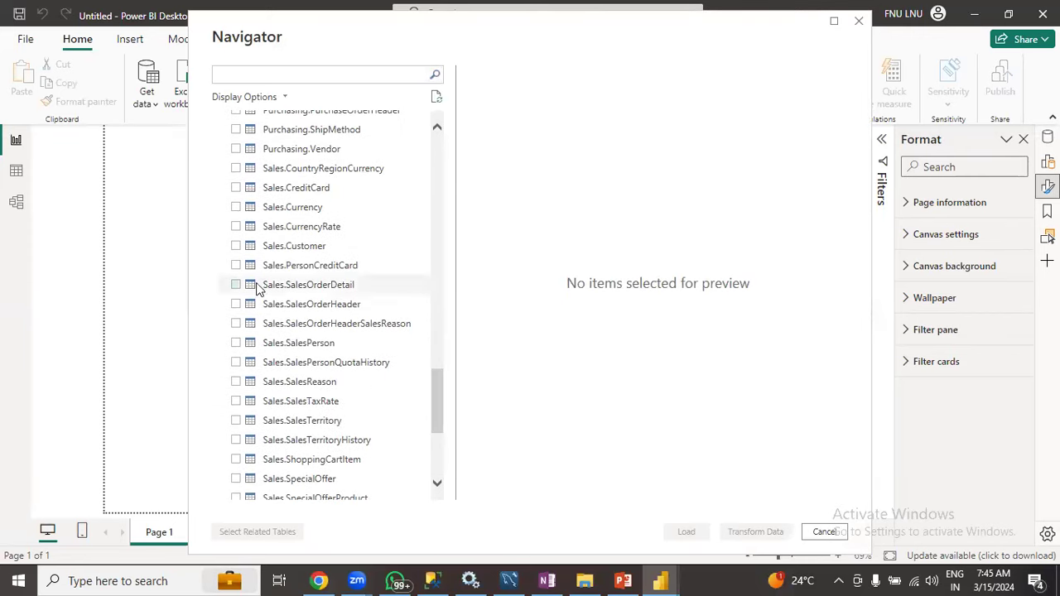
{"action": "left_click", "coordinate": [279, 290]}
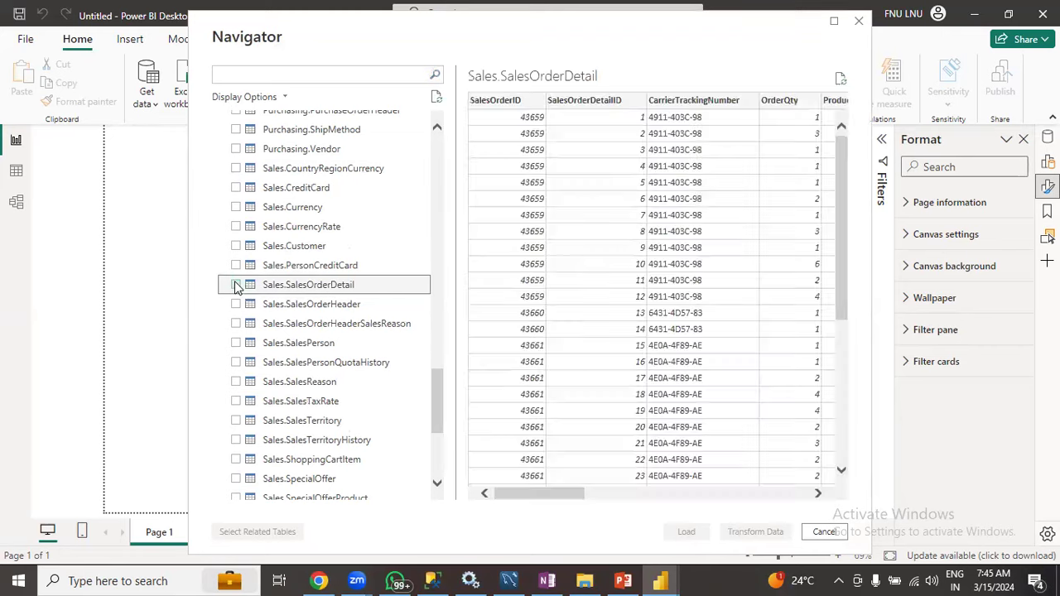
{"action": "left_click", "coordinate": [236, 285]}
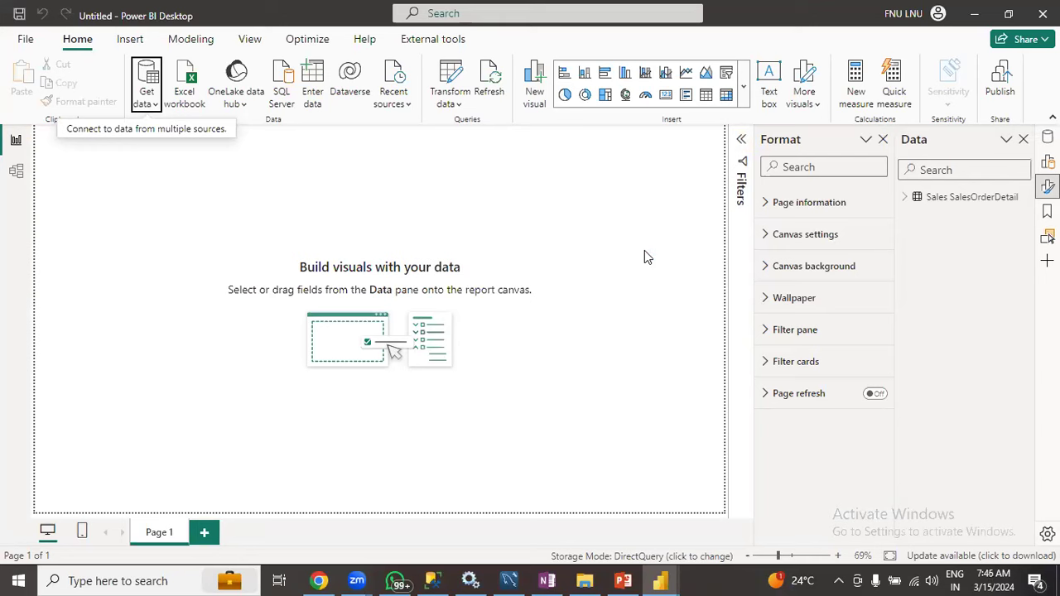
Examine the fields of Sales SalesOrderDetail and compare the Report and Model views available for the DirectQuery table.
{"action": "left_click", "coordinate": [947, 198]}
{"action": "left_click", "coordinate": [906, 198]}
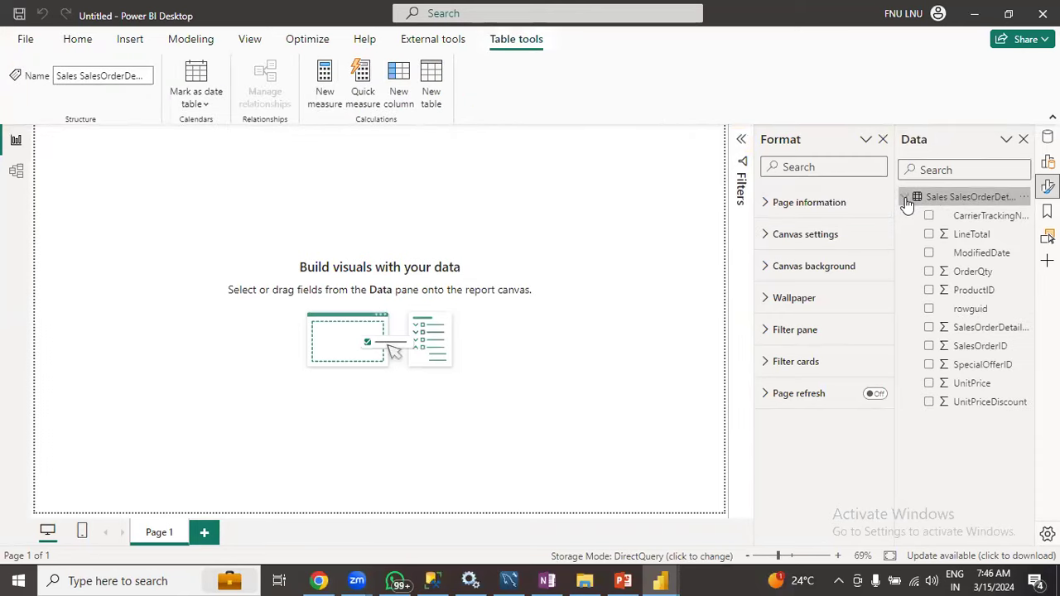
{"action": "left_click", "coordinate": [906, 198]}
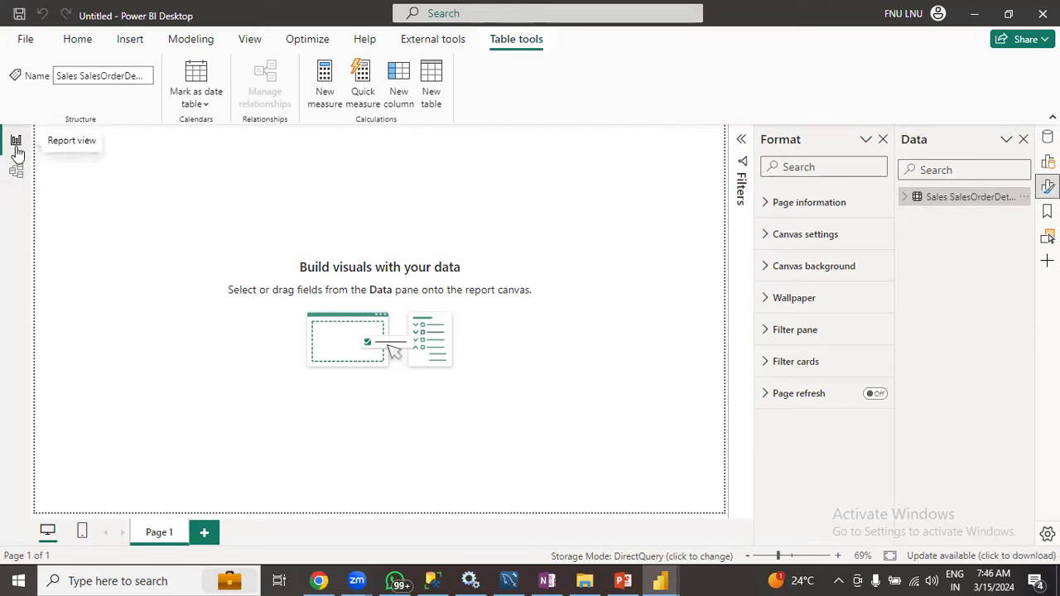
{"action": "left_click", "coordinate": [17, 171]}
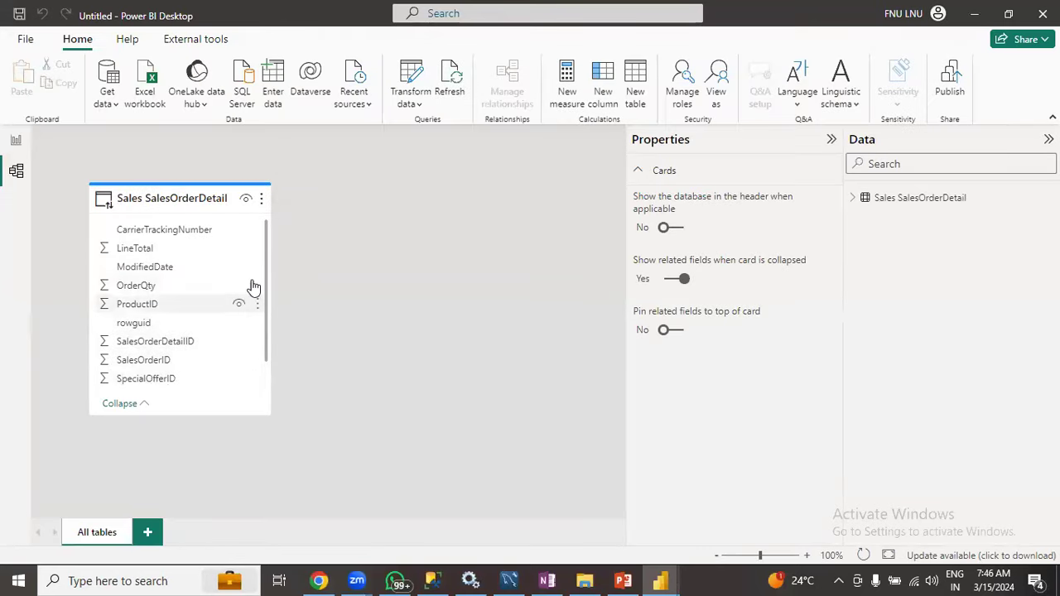
{"action": "left_click", "coordinate": [16, 140]}
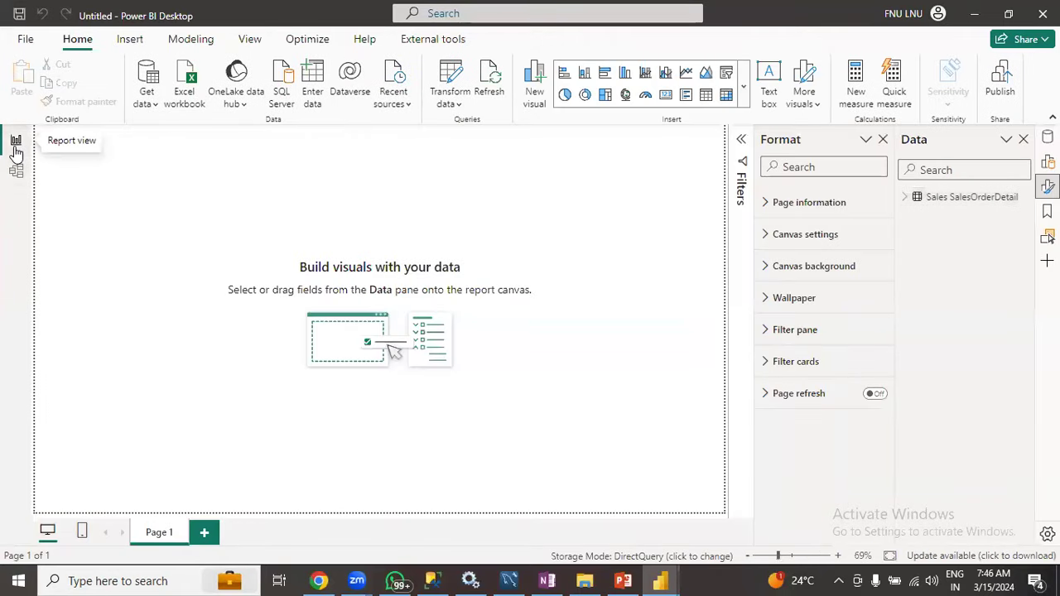
{"action": "left_click", "coordinate": [908, 199]}
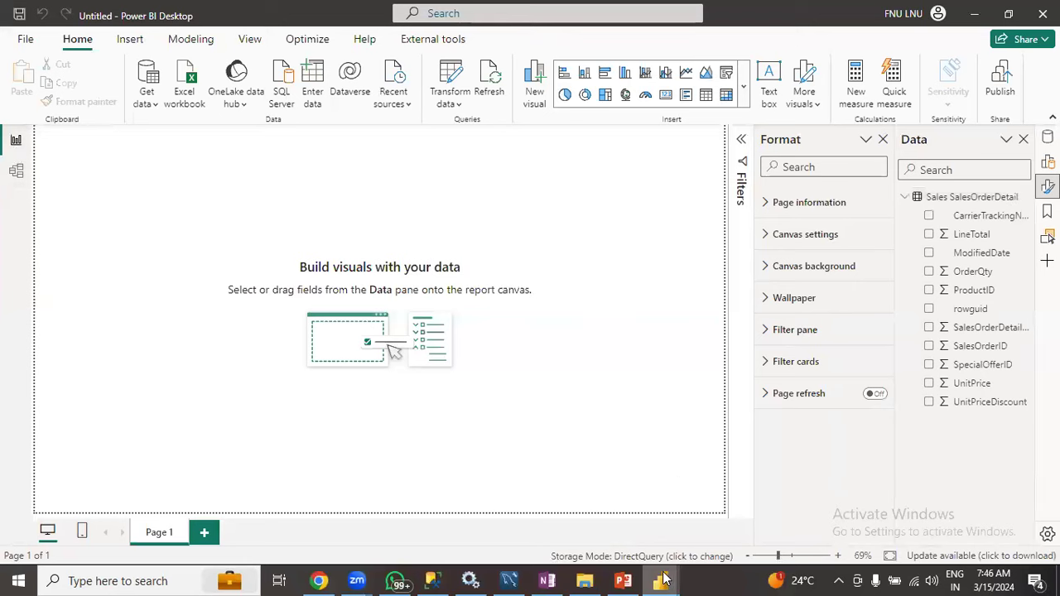
{"action": "mouse_move", "coordinate": [663, 578]}
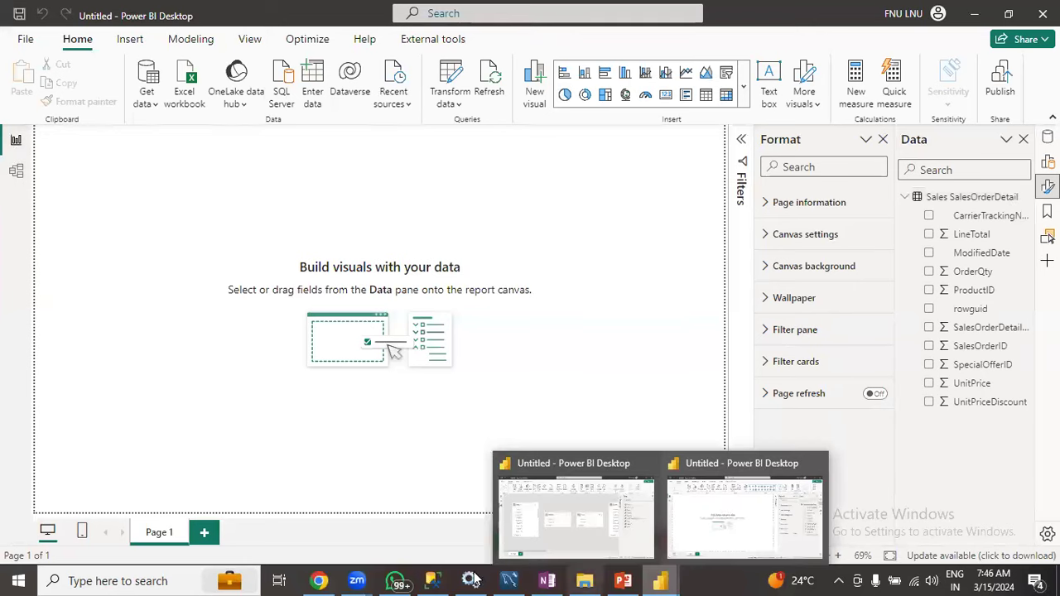
Launch Excel 2016 and create a blank workbook.
{"action": "left_click", "coordinate": [162, 580]}
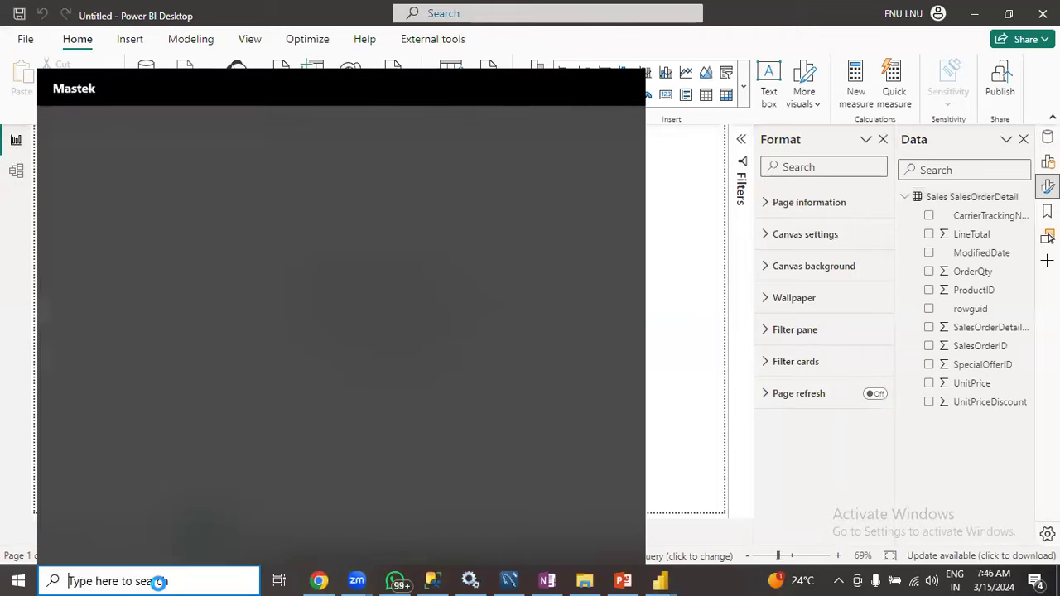
{"action": "type", "text": "excel"}
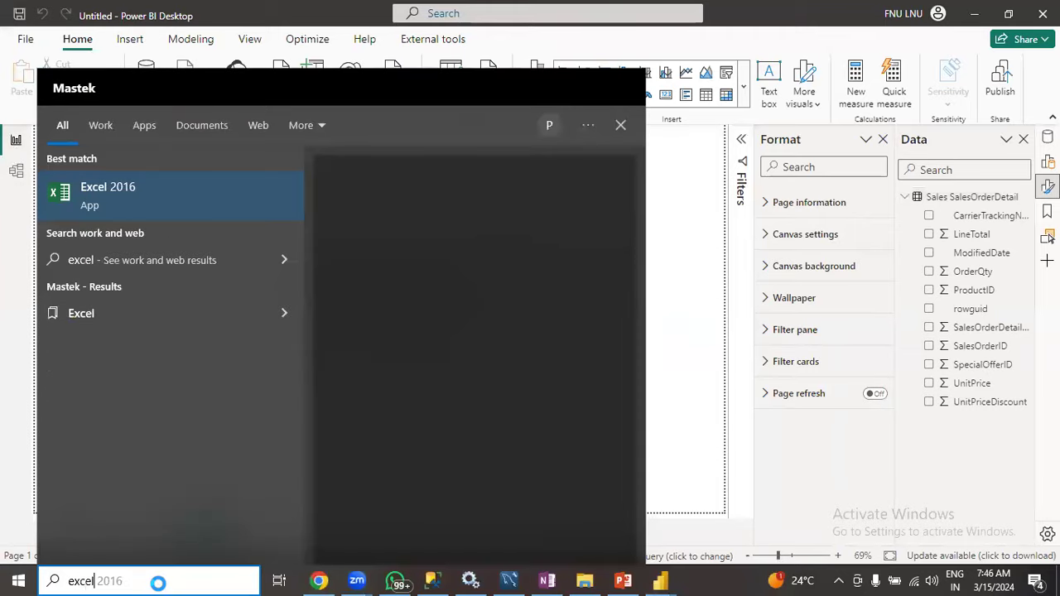
{"action": "key", "text": "Return"}
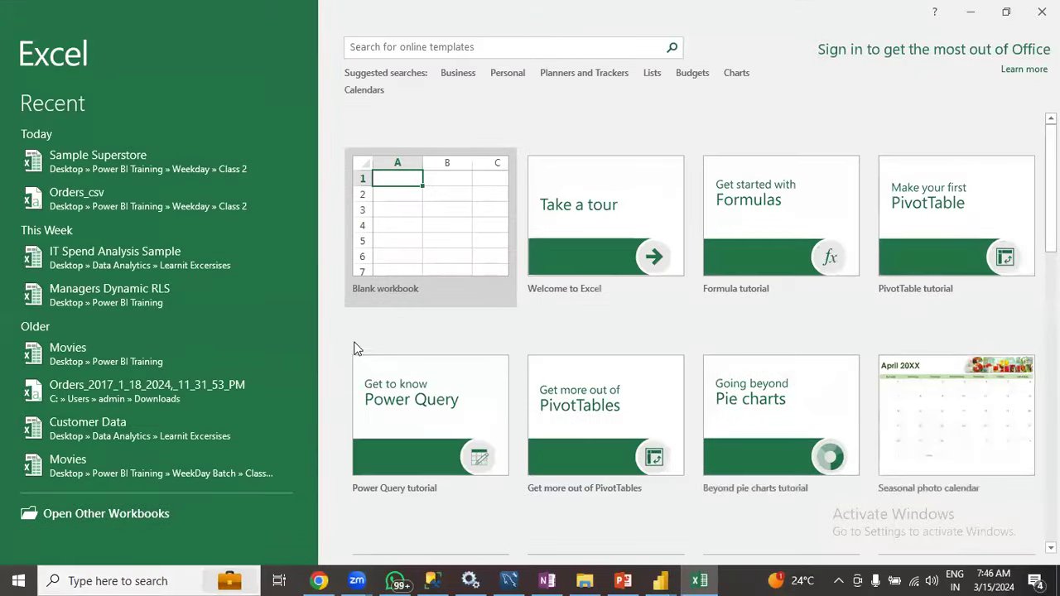
{"action": "left_click", "coordinate": [389, 280]}
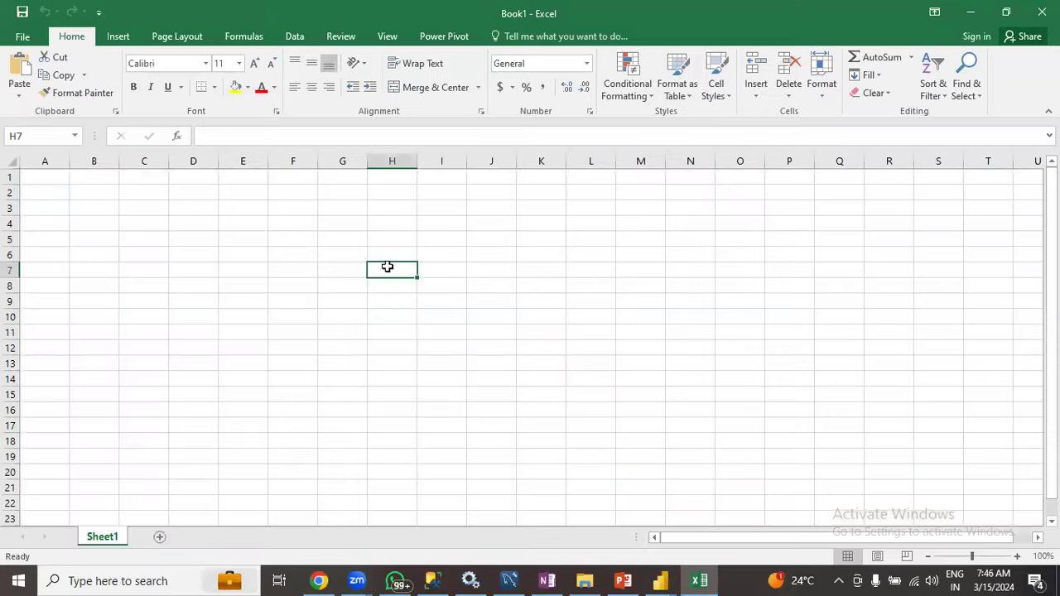
Widen column G and enter "Not Importing the data into PBI" in cell G3.
{"action": "double_click", "coordinate": [351, 240]}
{"action": "left_click", "coordinate": [363, 157]}
{"action": "left_click_drag", "start_coordinate": [364, 157], "coordinate": [517, 159]}
{"action": "left_click", "coordinate": [361, 211]}
{"action": "double_click", "coordinate": [362, 211]}
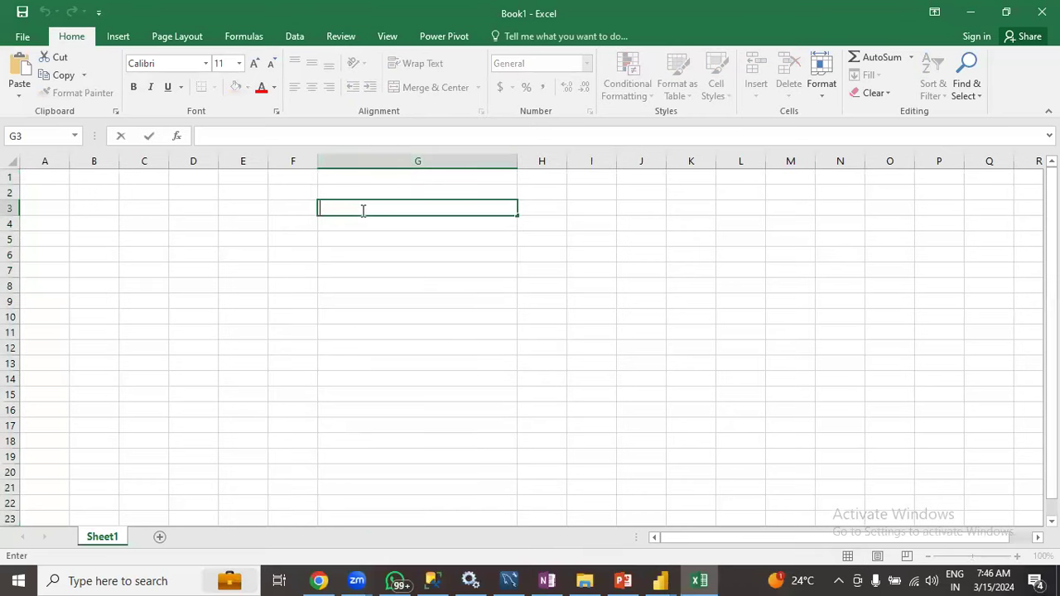
{"action": "type", "text": "Not Importing the data into PBI"}
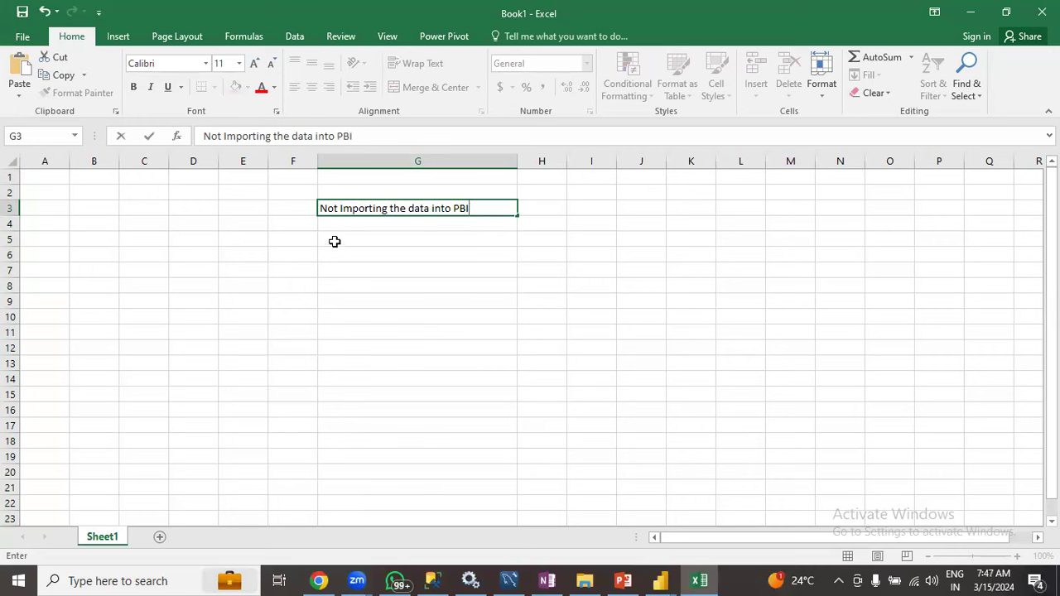
Enter "Connection between backend and PBI" in cell G5 and bring up the previews of the open Power BI Desktop windows.
{"action": "left_click", "coordinate": [337, 240]}
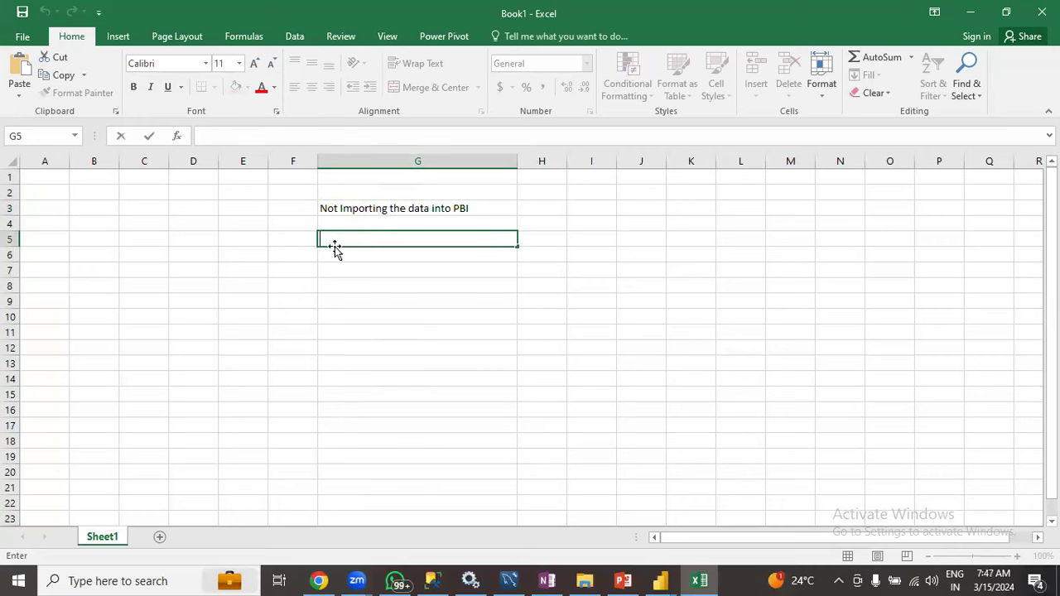
{"action": "type", "text": "Connection"}
{"action": "type", "text": "be"}
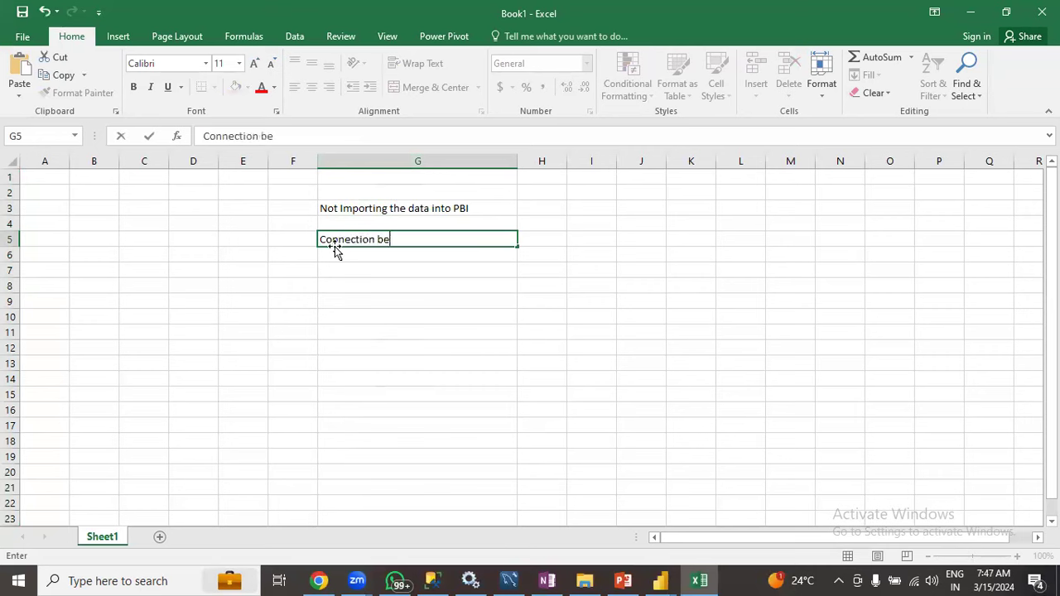
{"action": "type", "text": "tween backend and"}
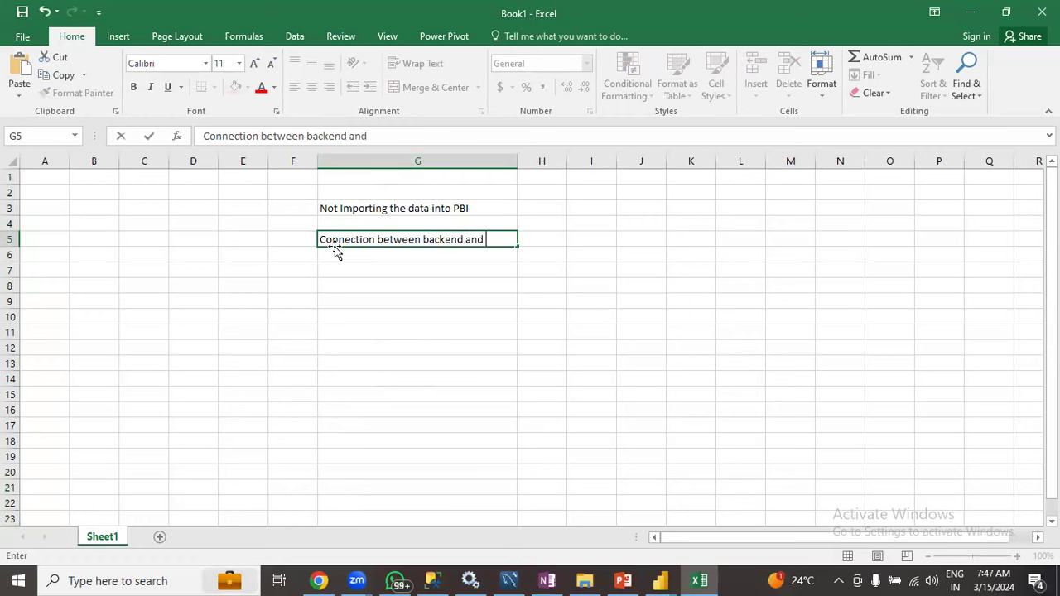
{"action": "type", "text": " PBI"}
{"action": "left_click", "coordinate": [660, 581]}
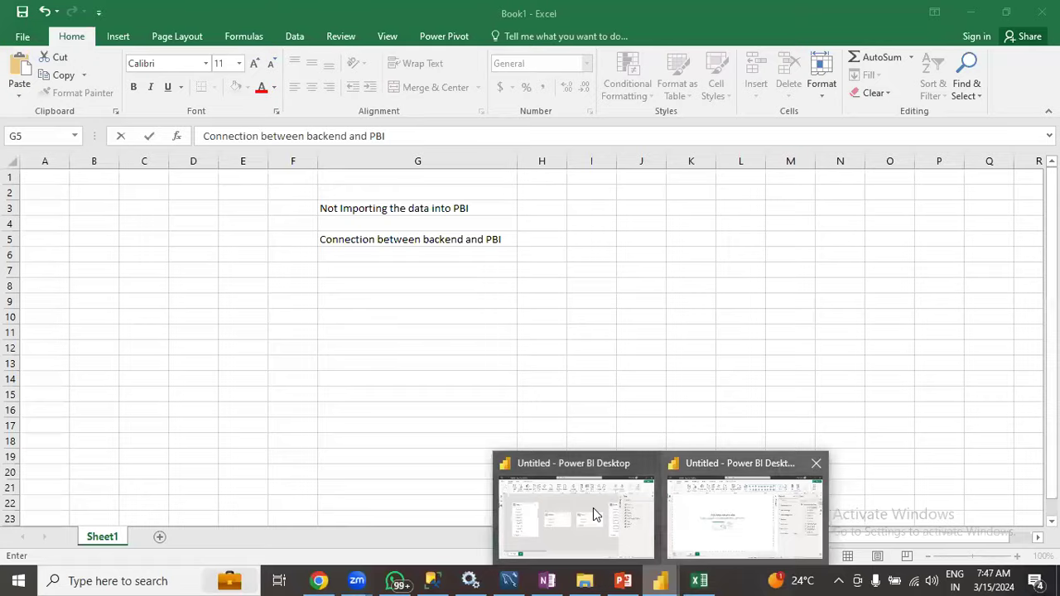
Check the DirectQuery report in Power BI Desktop, return to Excel and review the note in cell G5.
{"action": "left_click", "coordinate": [594, 515]}
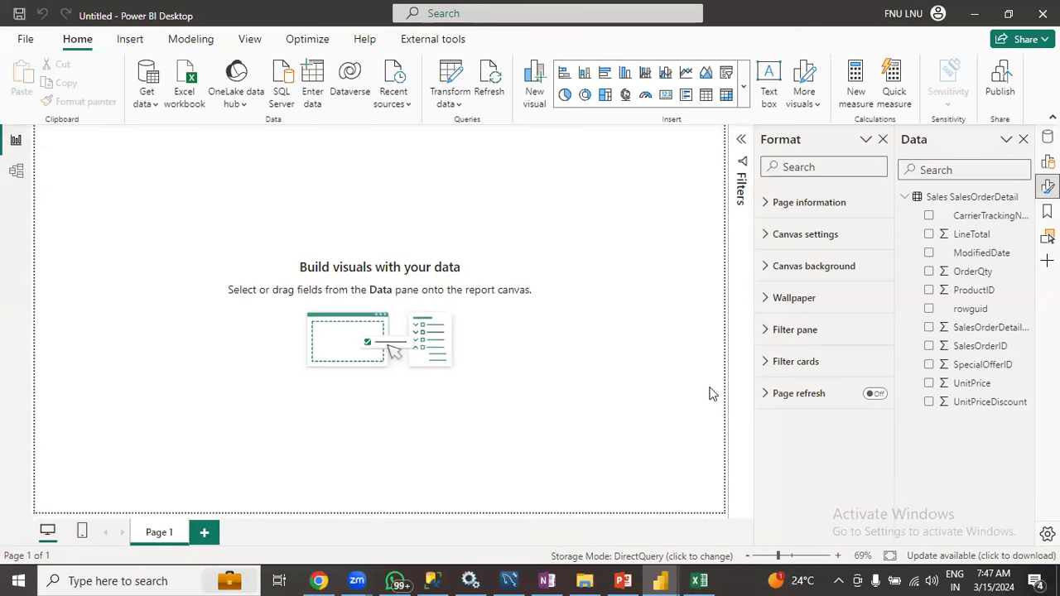
{"action": "left_click", "coordinate": [980, 14]}
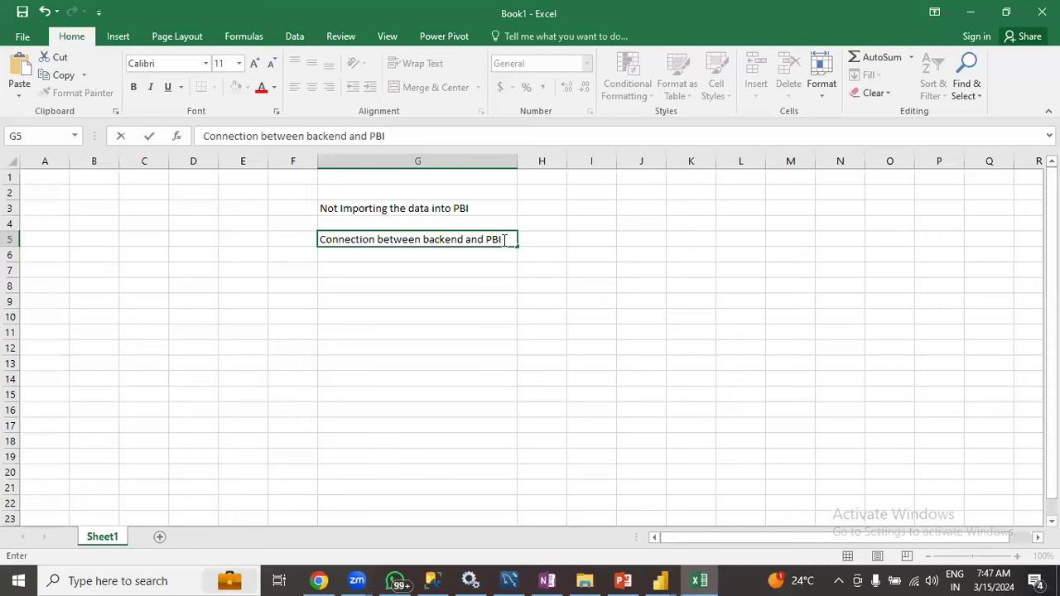
{"action": "left_click_drag", "start_coordinate": [503, 242], "coordinate": [324, 251]}
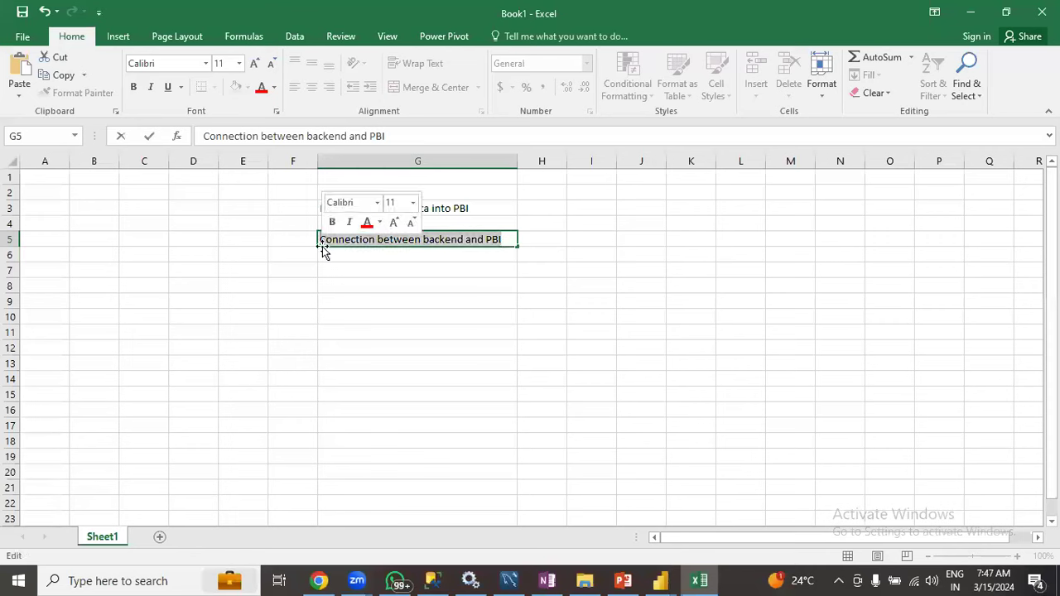
{"action": "left_click", "coordinate": [508, 240]}
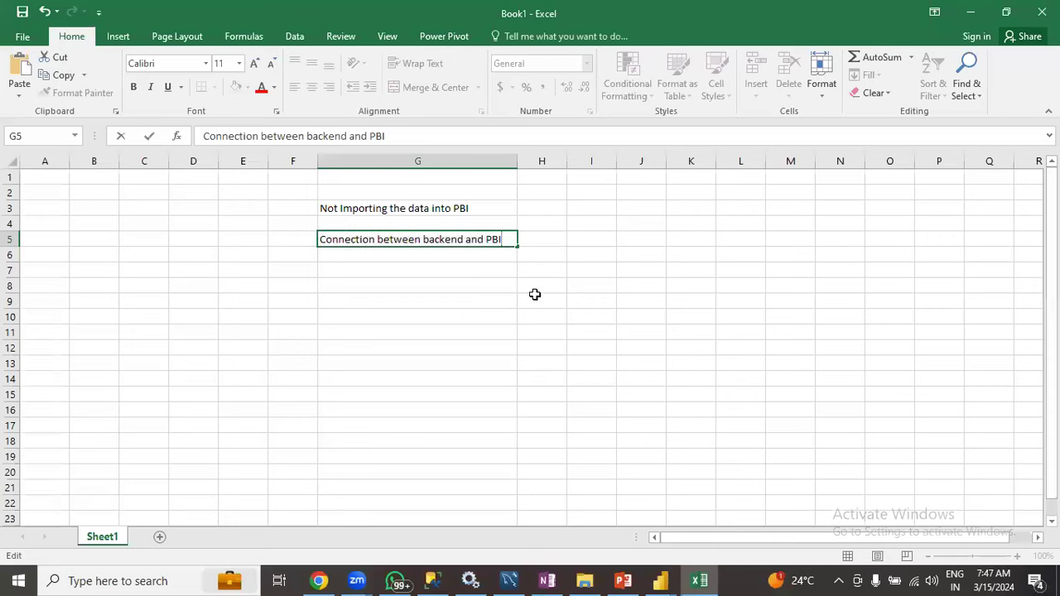
{"action": "left_click", "coordinate": [585, 239]}
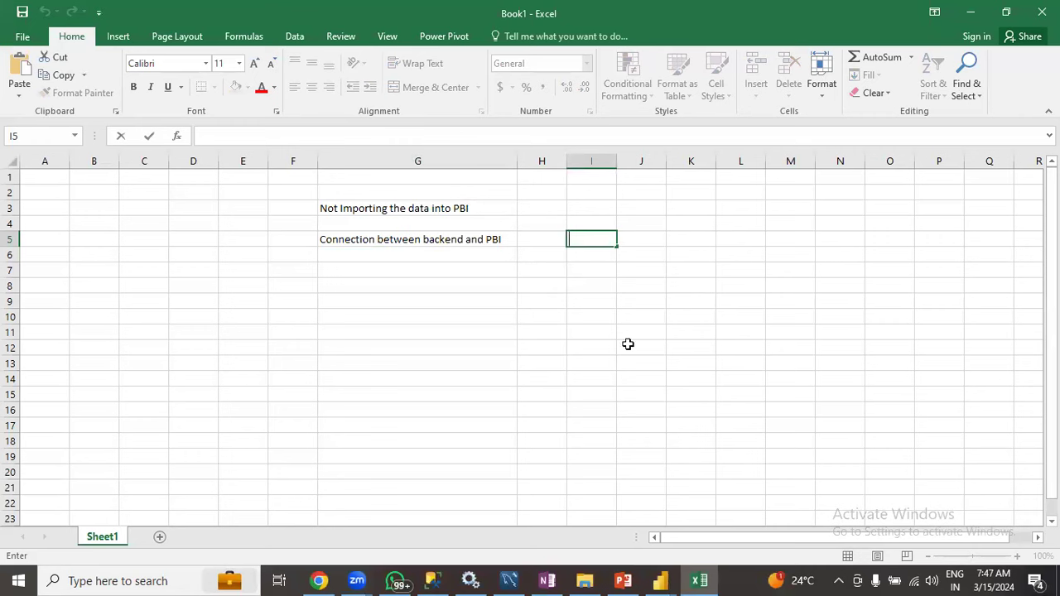
Check the table's storage mode in Power BI Desktop, then review the Import mode and Direct Query bullets on the PowerPoint storage modes slide.
{"action": "left_click", "coordinate": [667, 580]}
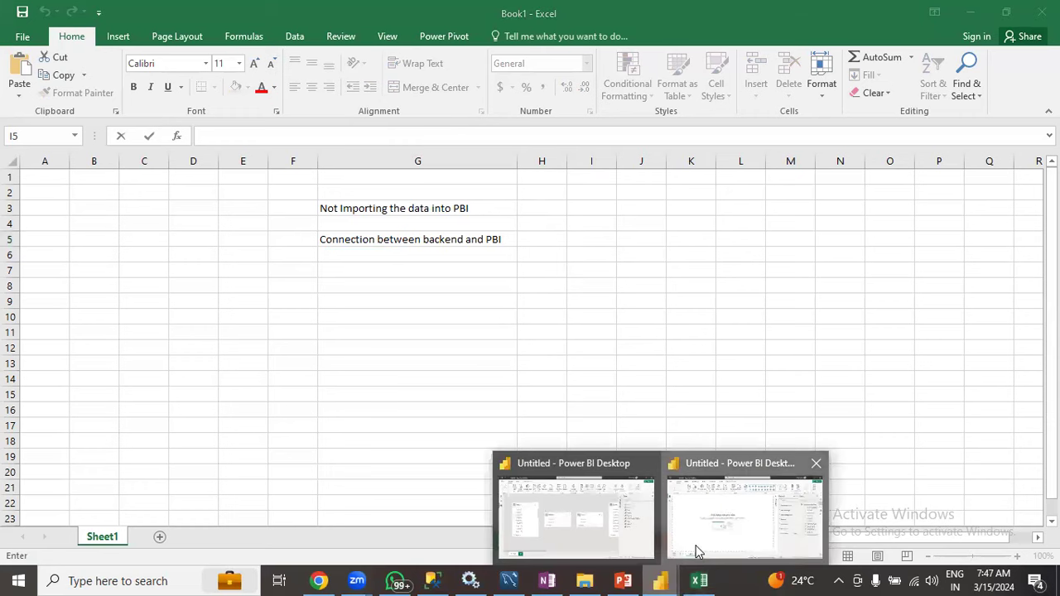
{"action": "left_click", "coordinate": [645, 476]}
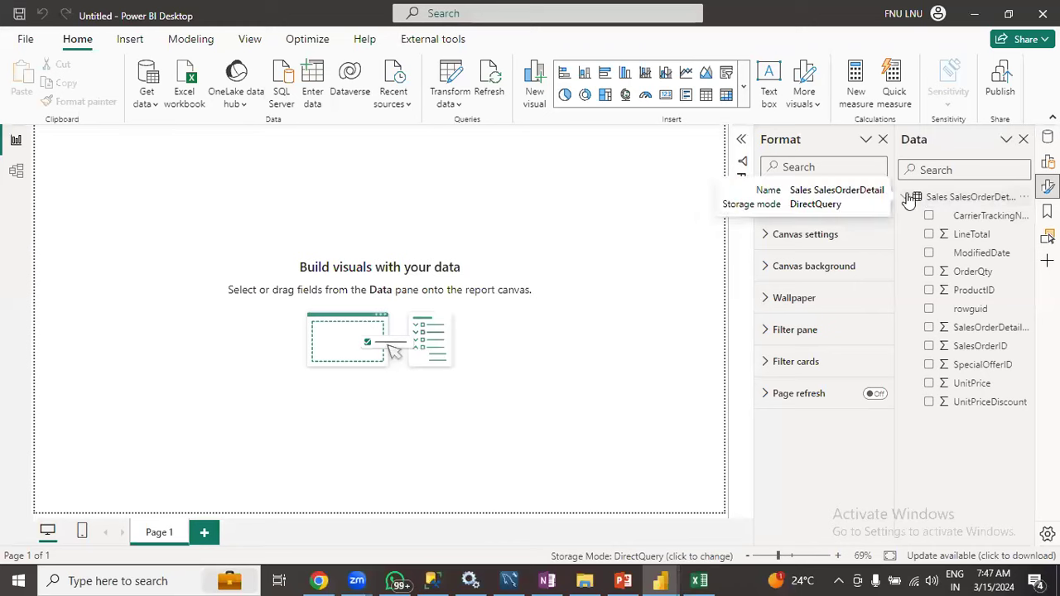
{"action": "left_click", "coordinate": [620, 580]}
{"action": "left_click_drag", "start_coordinate": [453, 276], "coordinate": [605, 276]}
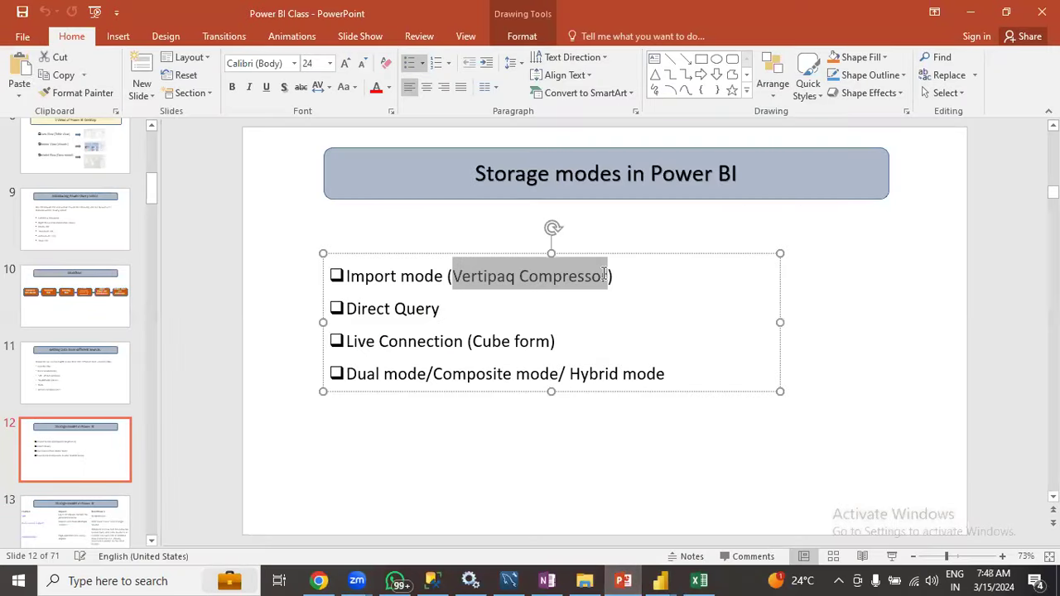
{"action": "left_click", "coordinate": [643, 279]}
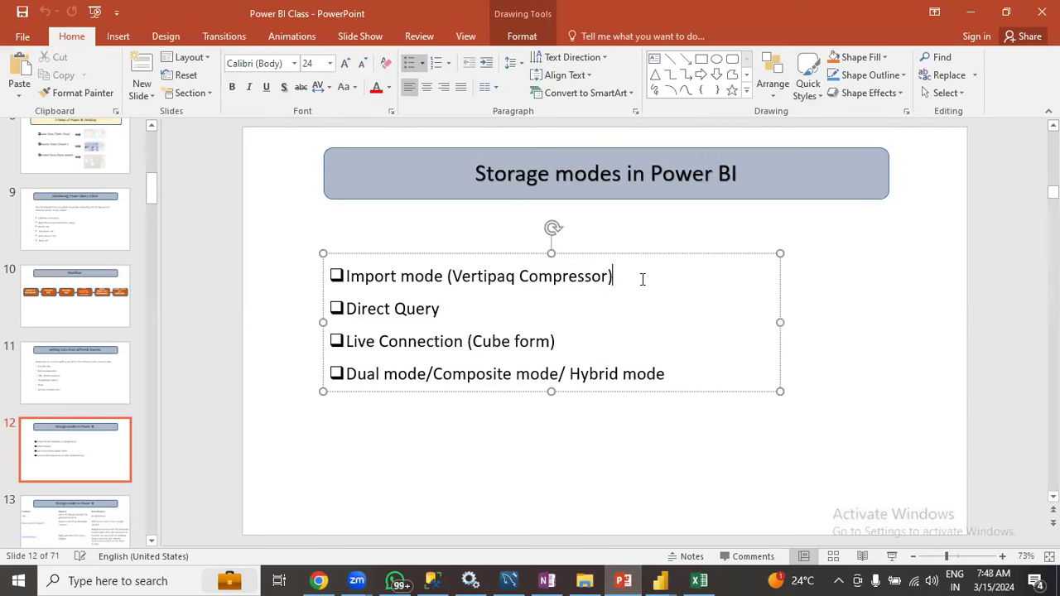
{"action": "left_click_drag", "start_coordinate": [643, 279], "coordinate": [452, 278]}
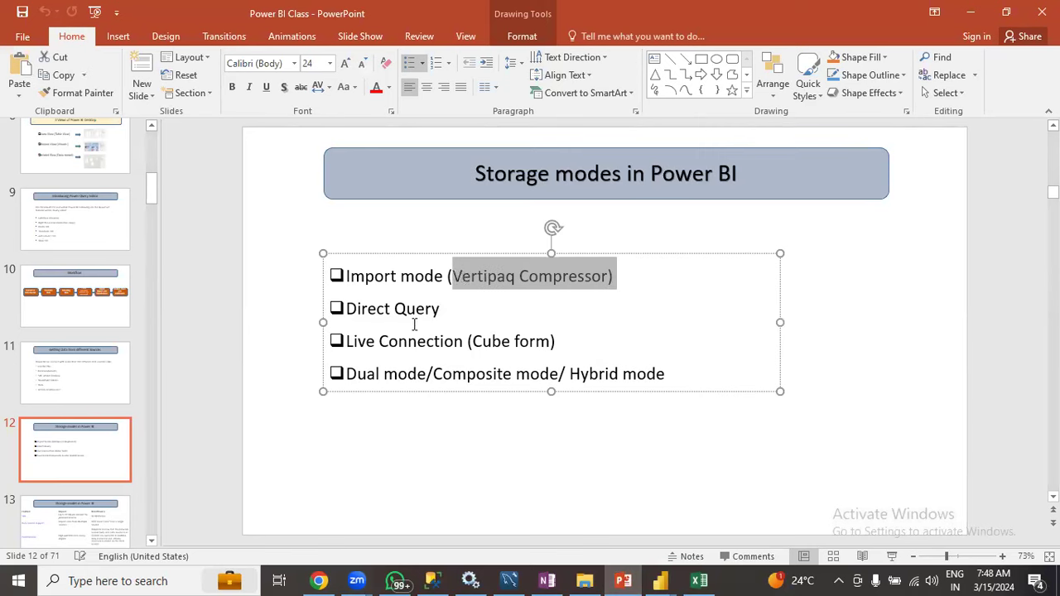
{"action": "left_click", "coordinate": [452, 309]}
{"action": "left_click", "coordinate": [971, 13]}
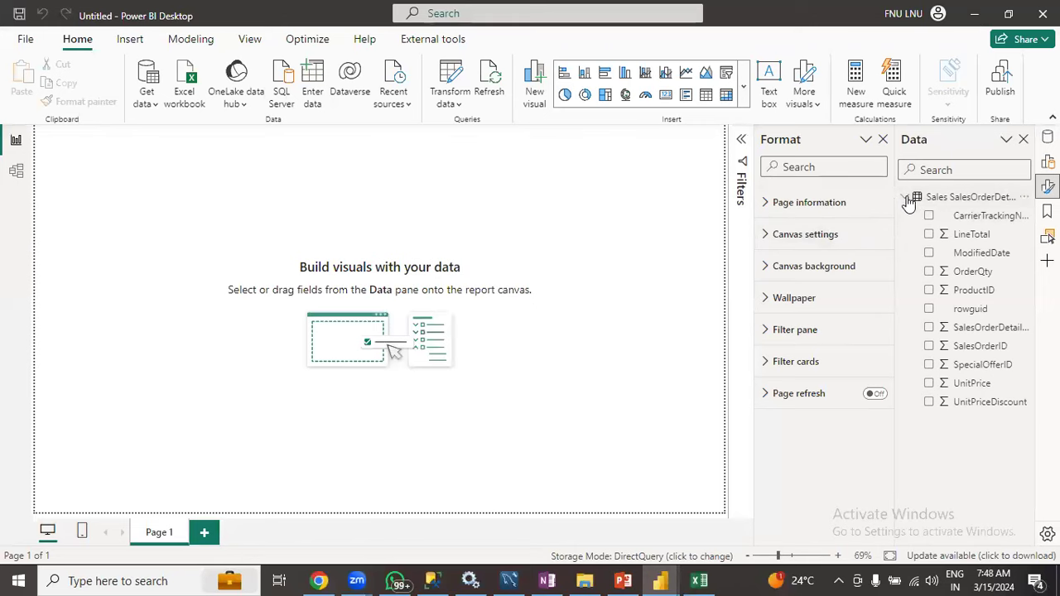
Switch to SQL Server Management Studio to review the source table Sales.SalesOrderDetail, and return to Power BI Desktop.
{"action": "left_click", "coordinate": [443, 576]}
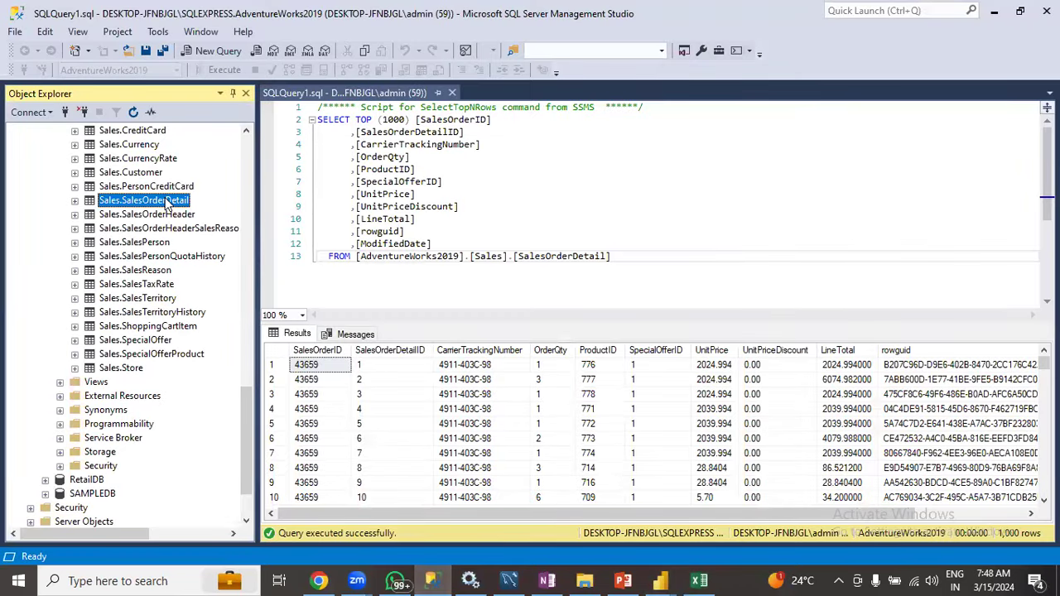
{"action": "left_click", "coordinate": [994, 10]}
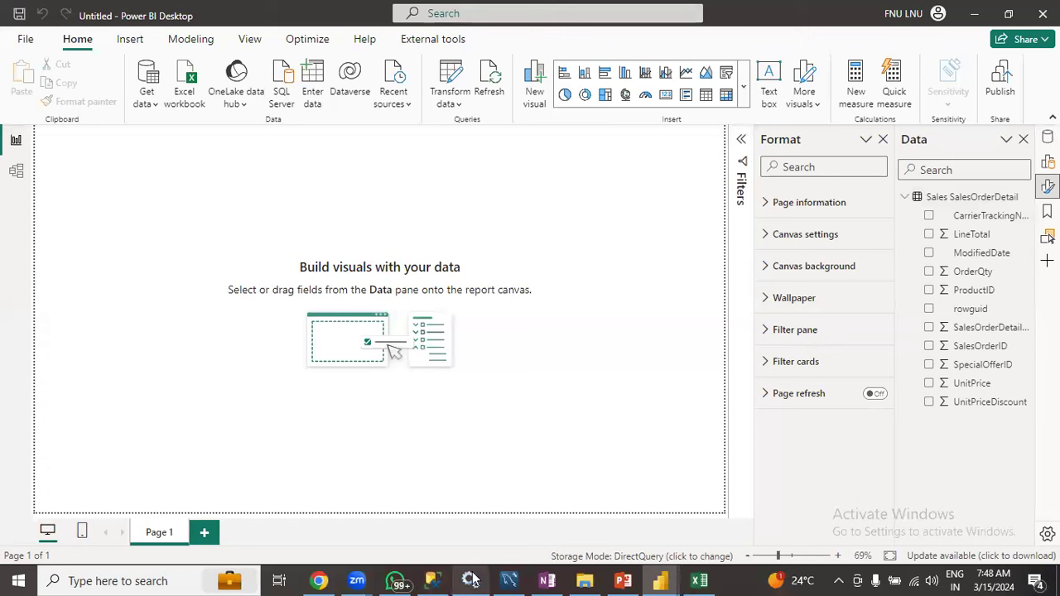
{"action": "left_click", "coordinate": [432, 581]}
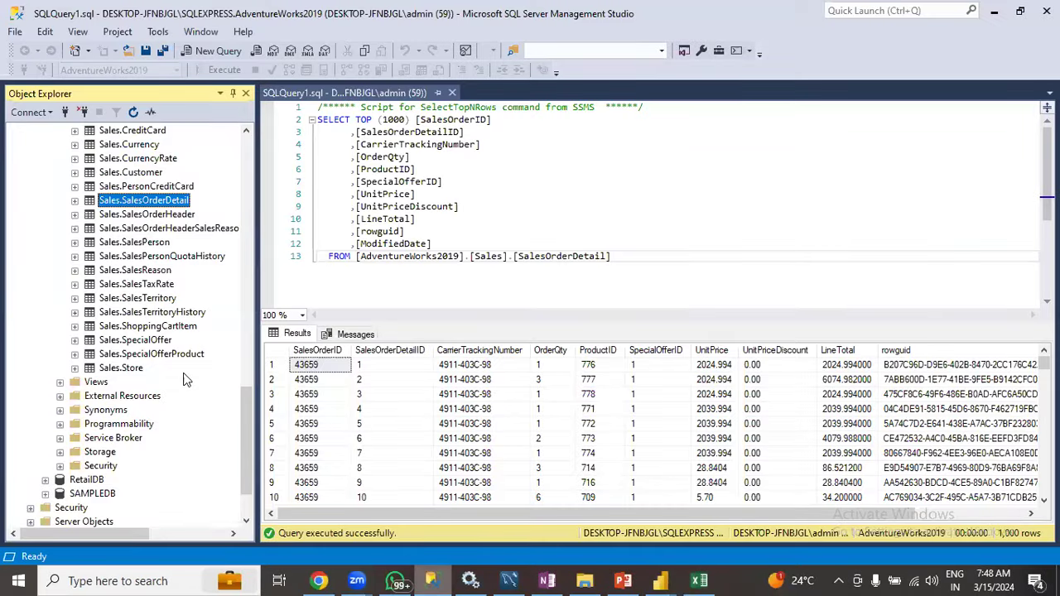
{"action": "left_click", "coordinate": [996, 14]}
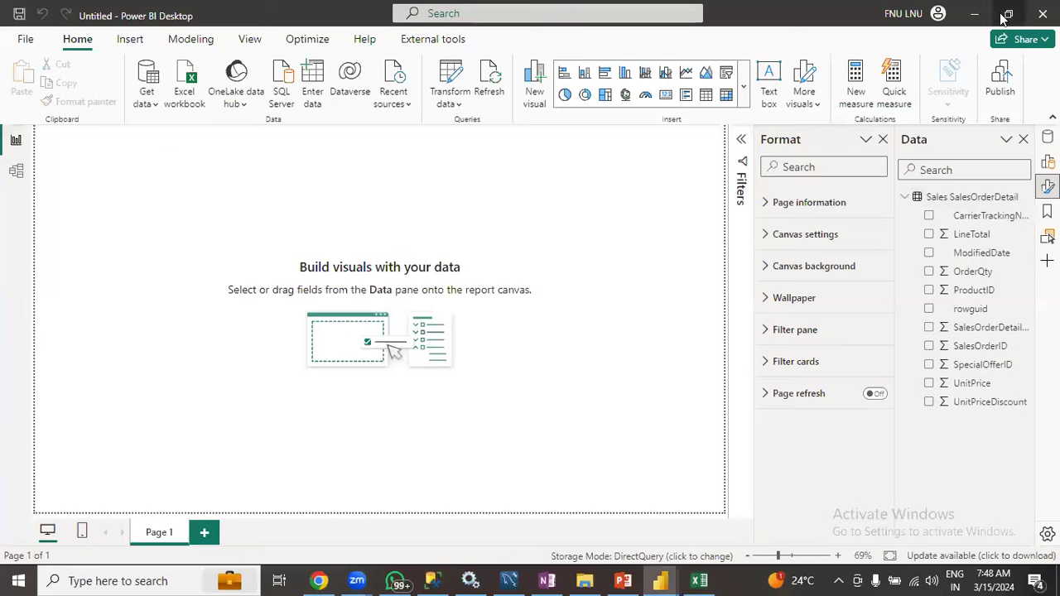
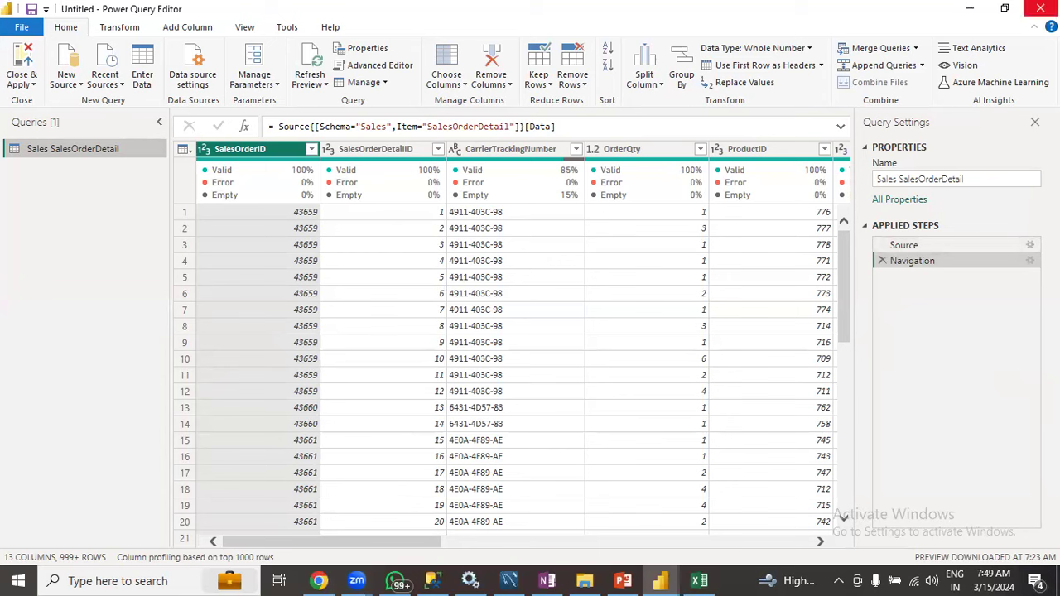
Close the Power Query Editor, launch Excel 2016 and create another blank workbook.
{"action": "left_click", "coordinate": [1040, 8]}
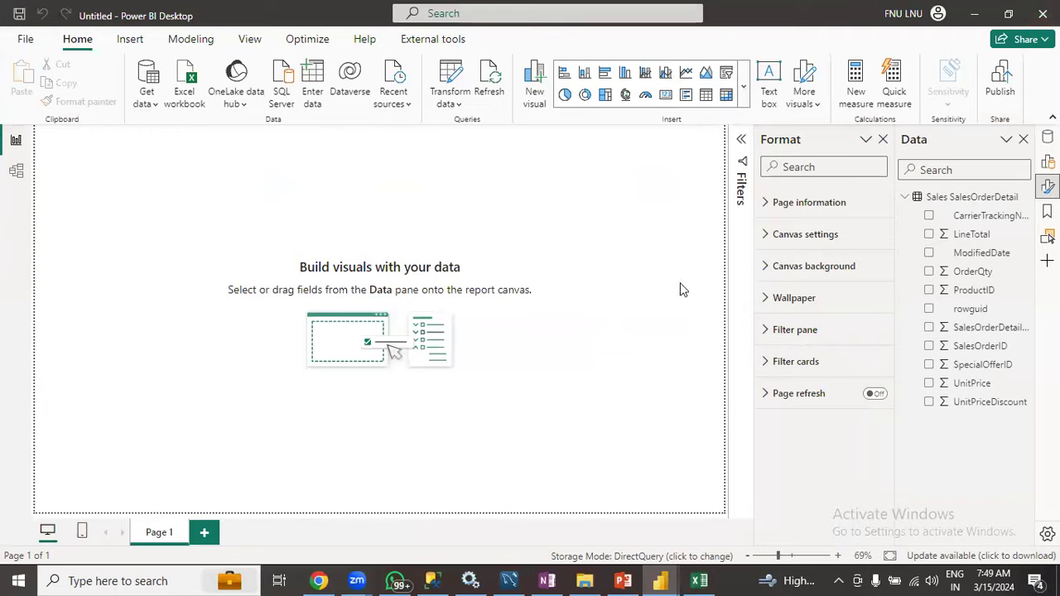
{"action": "left_click", "coordinate": [108, 581]}
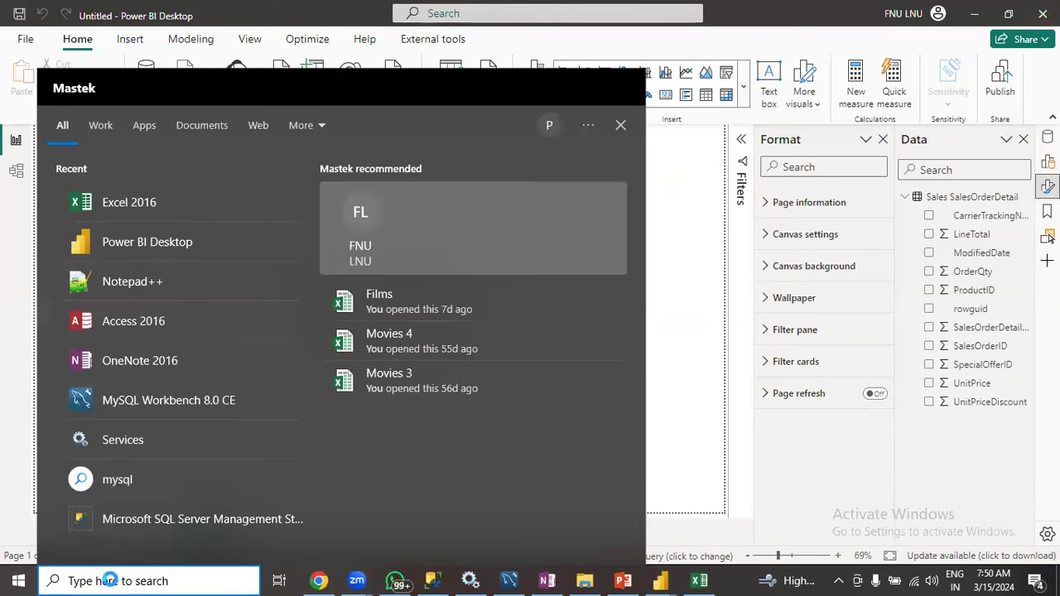
{"action": "left_click", "coordinate": [142, 209]}
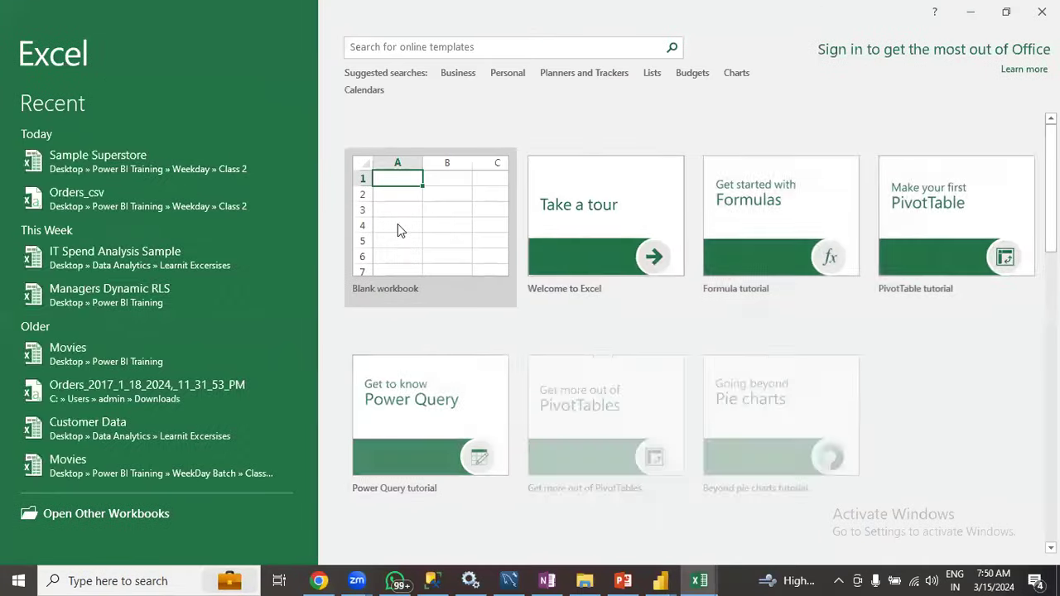
{"action": "left_click", "coordinate": [398, 226]}
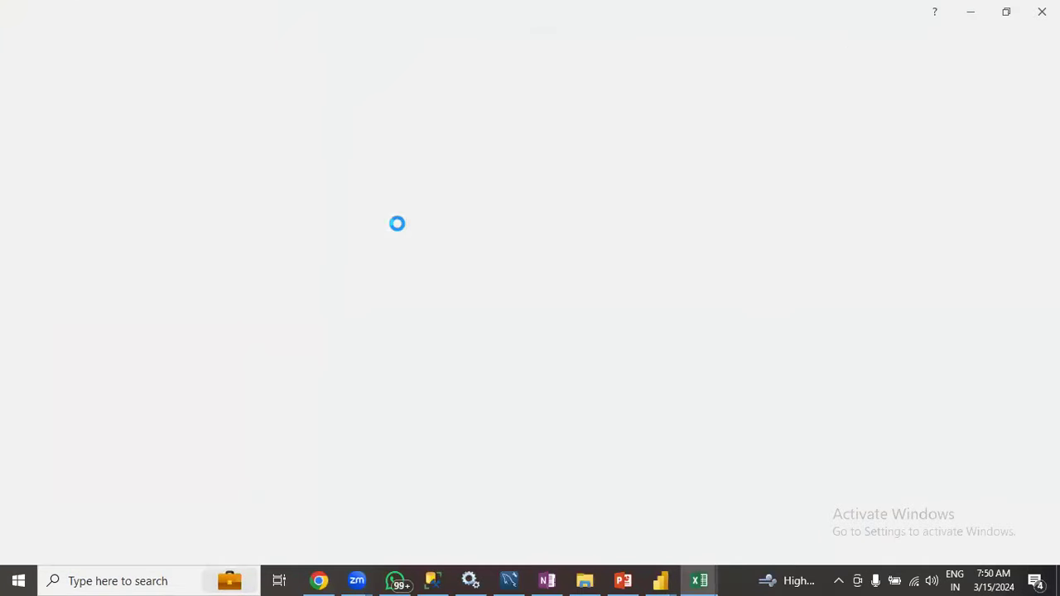
{"action": "double_click", "coordinate": [86, 194]}
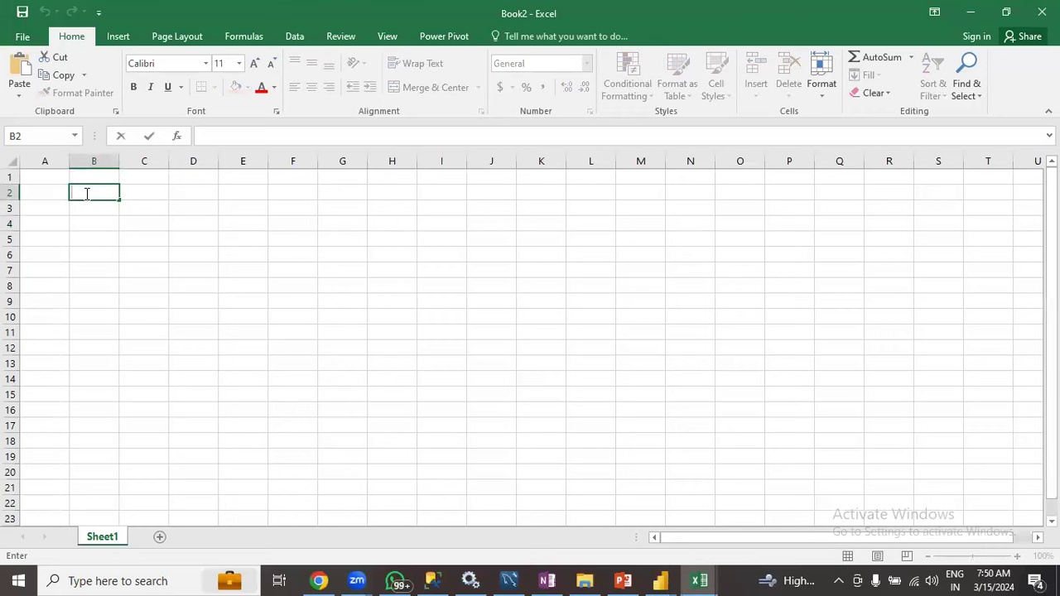
Open the Power Query Editor from Power BI Desktop, examine the Sales SalesOrderDetail preview and applied steps, and close the editor.
{"action": "left_click", "coordinate": [971, 13]}
{"action": "left_click", "coordinate": [454, 78]}
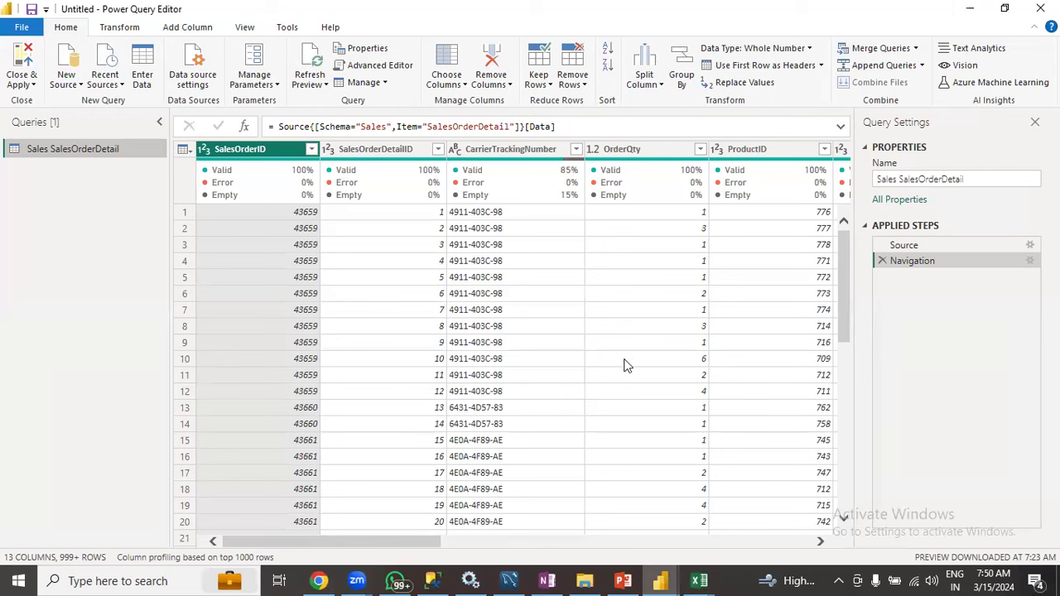
{"action": "left_click", "coordinate": [970, 8]}
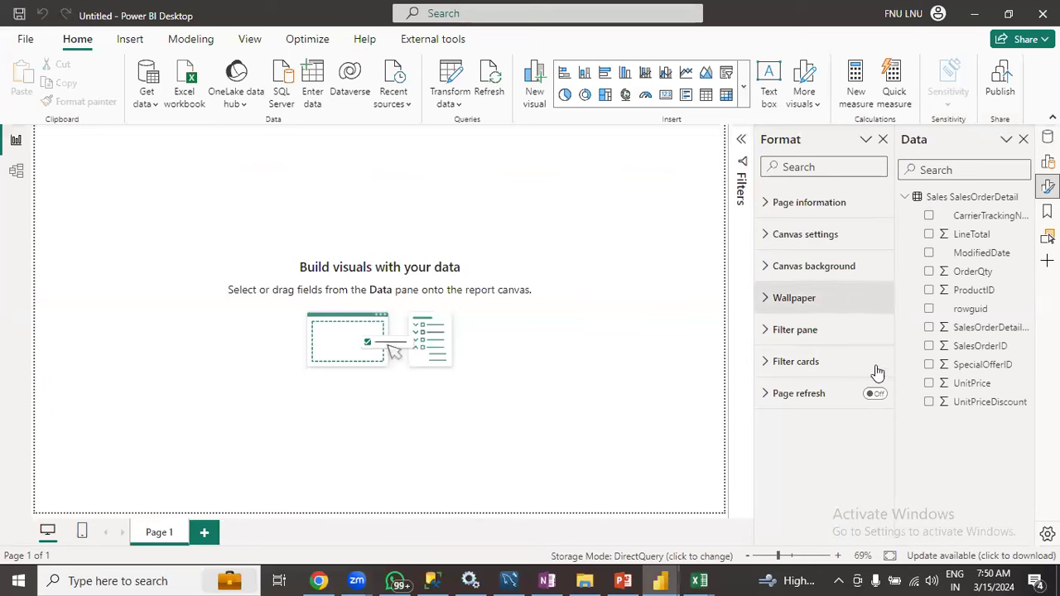
{"action": "mouse_move", "coordinate": [660, 581]}
{"action": "left_click", "coordinate": [771, 530]}
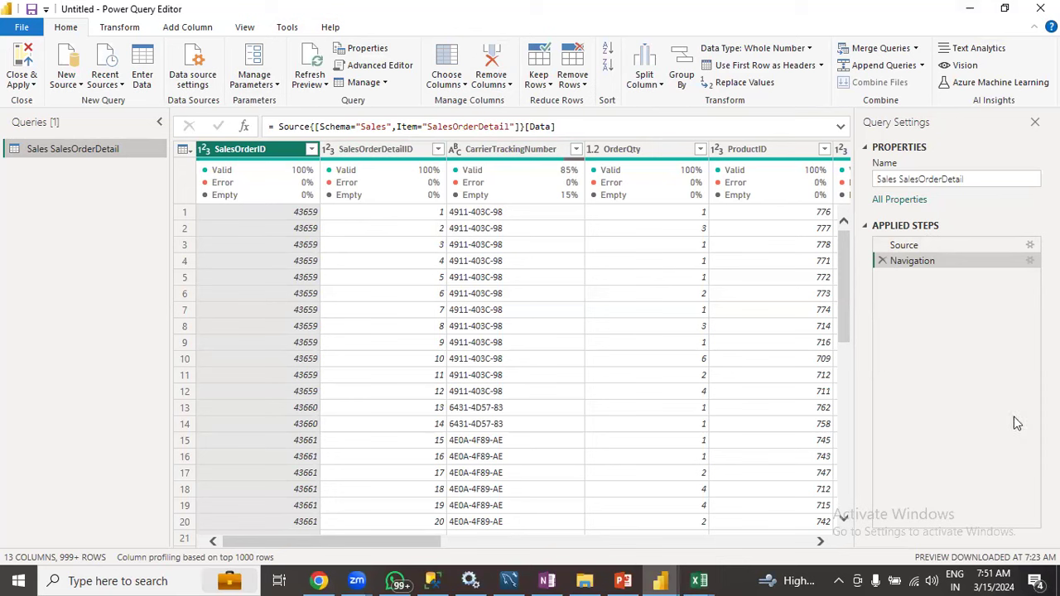
{"action": "left_click", "coordinate": [970, 8]}
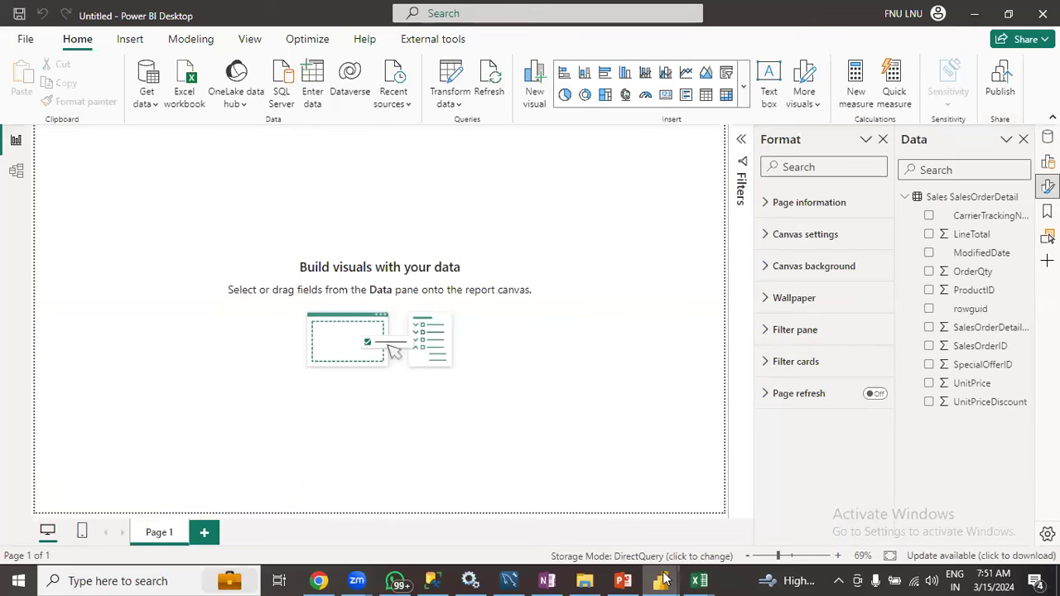
{"action": "mouse_move", "coordinate": [663, 580]}
{"action": "left_click", "coordinate": [824, 518]}
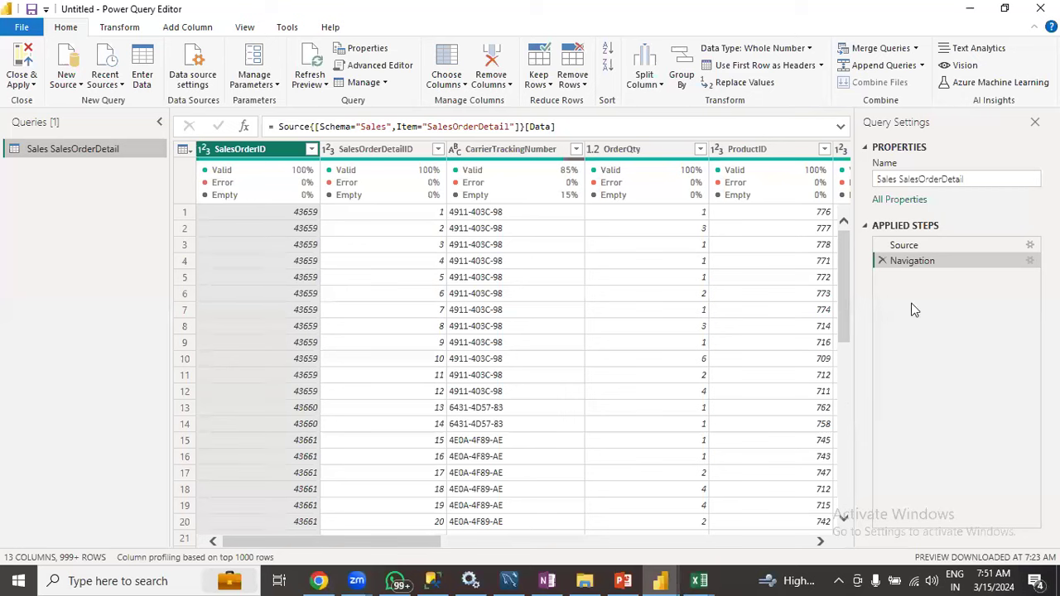
{"action": "left_click", "coordinate": [1041, 8]}
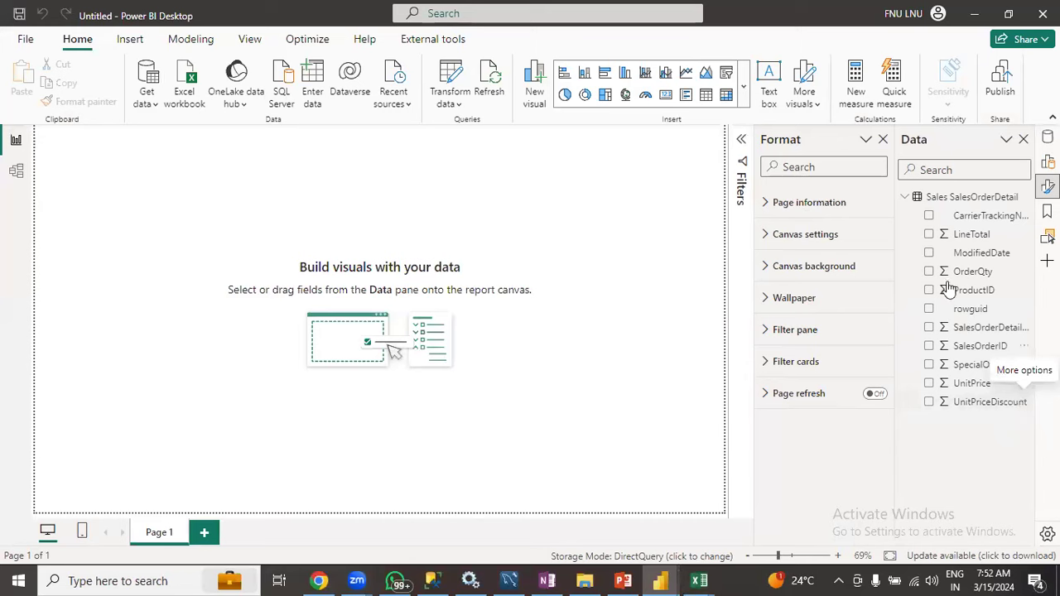
Check the Sales SalesOrderDetail table's fields and storage mode, leaving its field list collapsed.
{"action": "left_click", "coordinate": [906, 197]}
{"action": "left_click", "coordinate": [905, 198]}
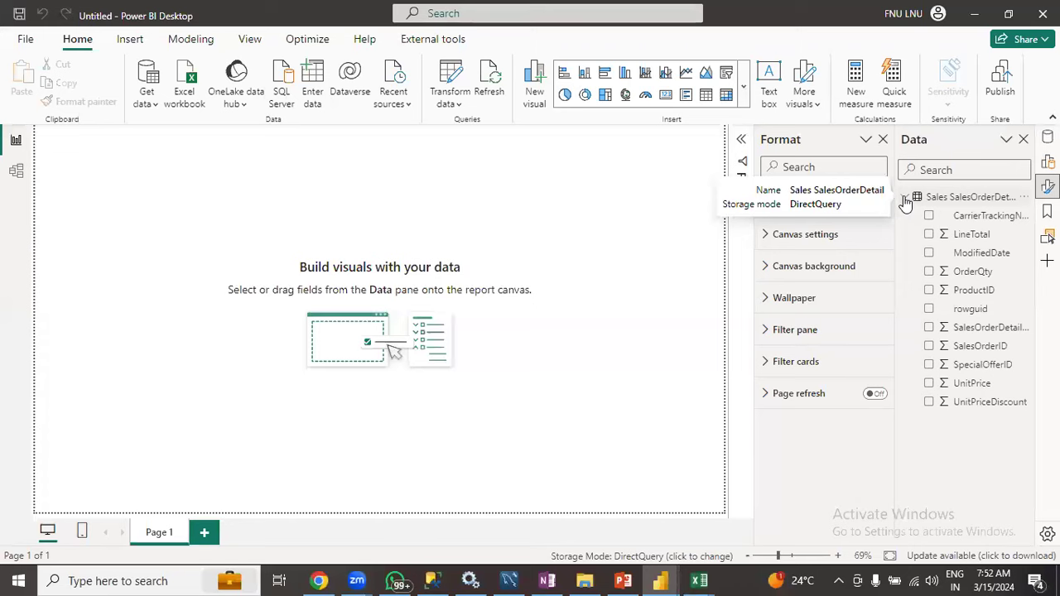
{"action": "left_click", "coordinate": [906, 198]}
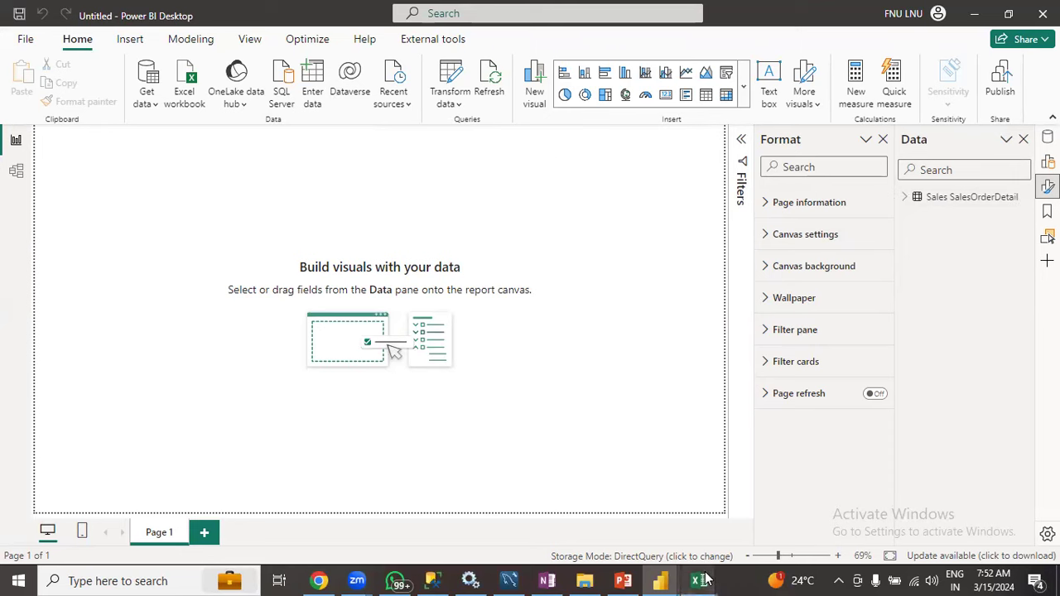
Switch to the Book2 workbook in Excel and widen column C.
{"action": "mouse_move", "coordinate": [701, 580]}
{"action": "left_click", "coordinate": [722, 546]}
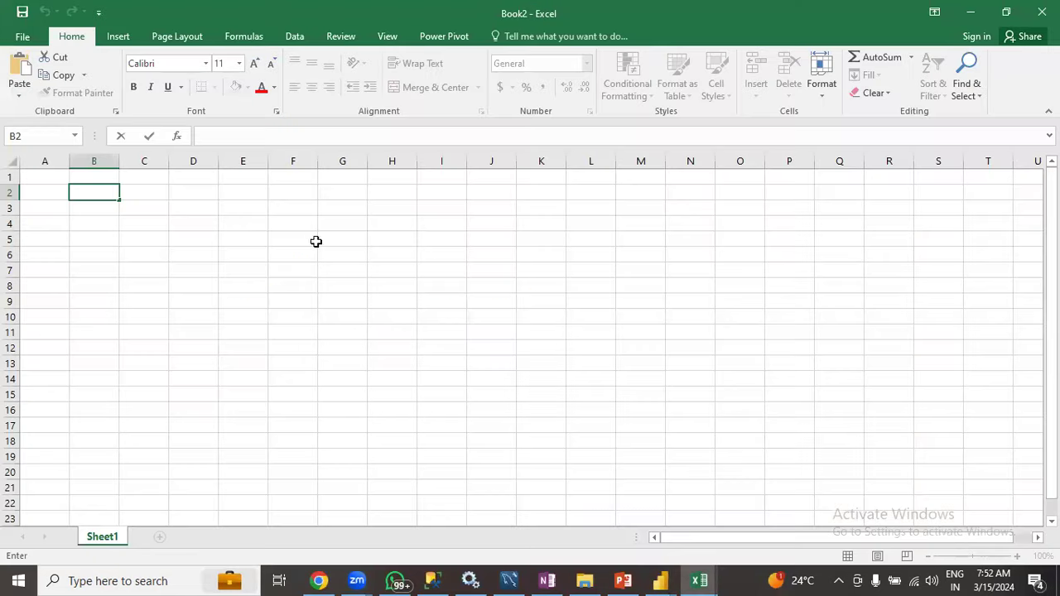
{"action": "left_click", "coordinate": [148, 198]}
{"action": "left_click_drag", "start_coordinate": [169, 160], "coordinate": [250, 155]}
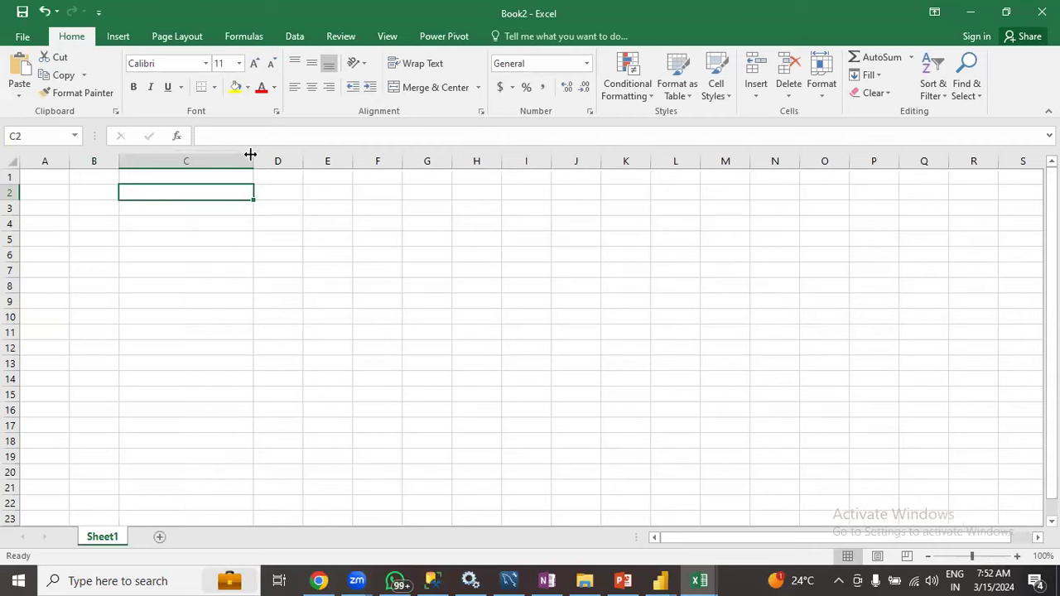
Enter "10GB" in cell D2 and "100GB" in cell D4.
{"action": "double_click", "coordinate": [219, 192]}
{"action": "double_click", "coordinate": [286, 194]}
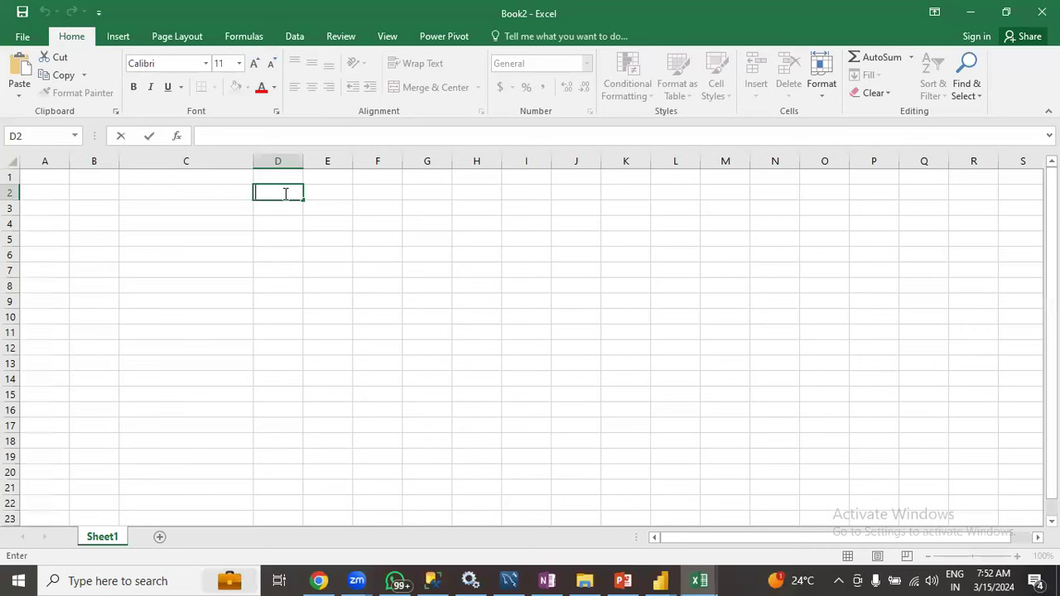
{"action": "type", "text": "10GB"}
{"action": "left_click", "coordinate": [277, 225]}
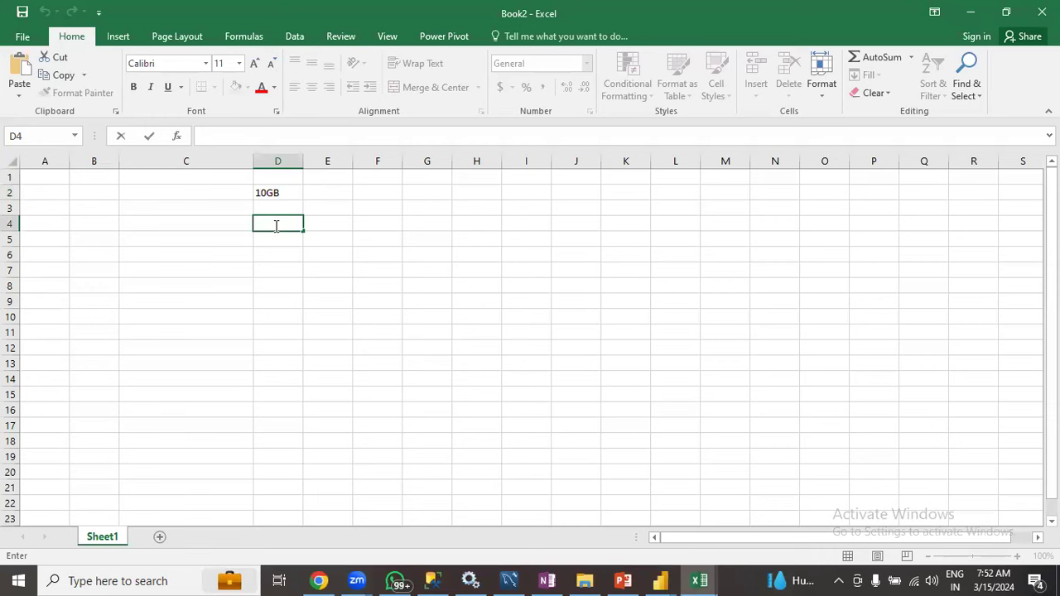
{"action": "type", "text": "100GB"}
Clear the size entries in cells D2 and D4.
{"action": "left_click", "coordinate": [285, 194]}
{"action": "double_click", "coordinate": [286, 194]}
{"action": "left_click_drag", "start_coordinate": [286, 194], "coordinate": [257, 191]}
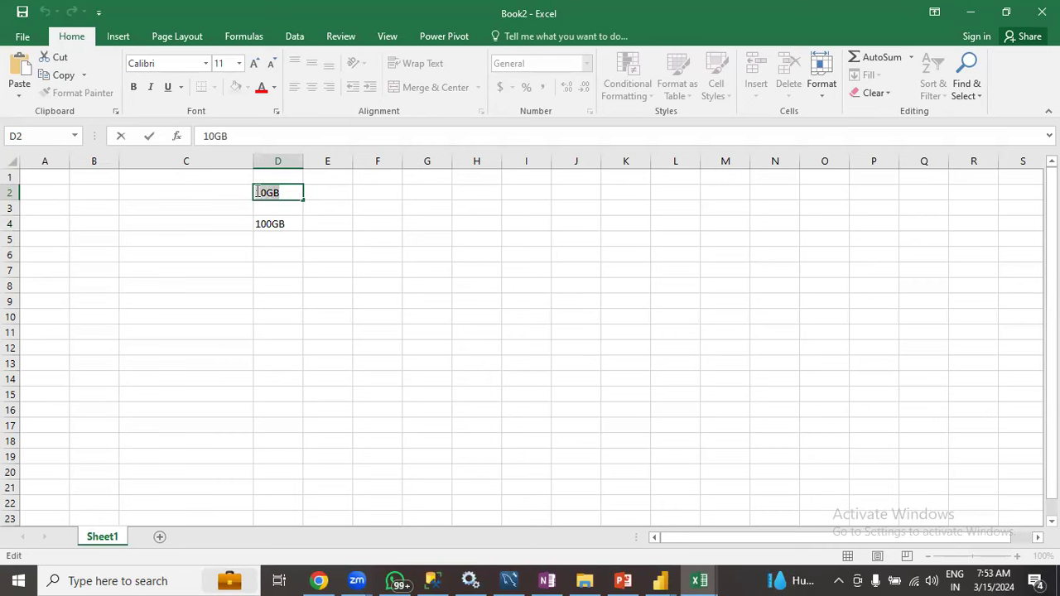
{"action": "key", "text": "BackSpace"}
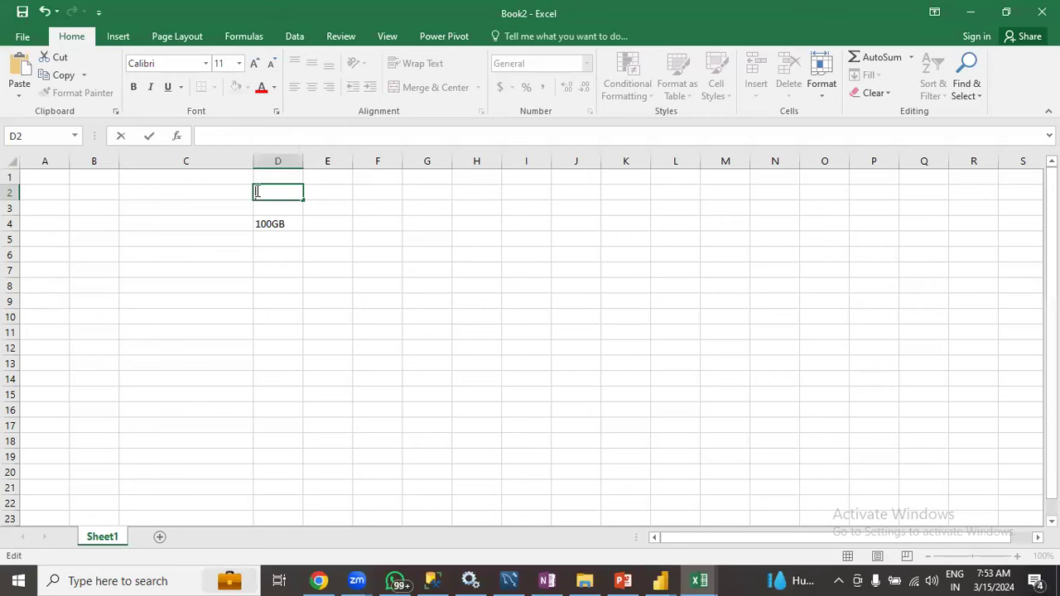
{"action": "double_click", "coordinate": [289, 223]}
{"action": "left_click_drag", "start_coordinate": [290, 224], "coordinate": [245, 223]}
{"action": "key", "text": "BackSpace"}
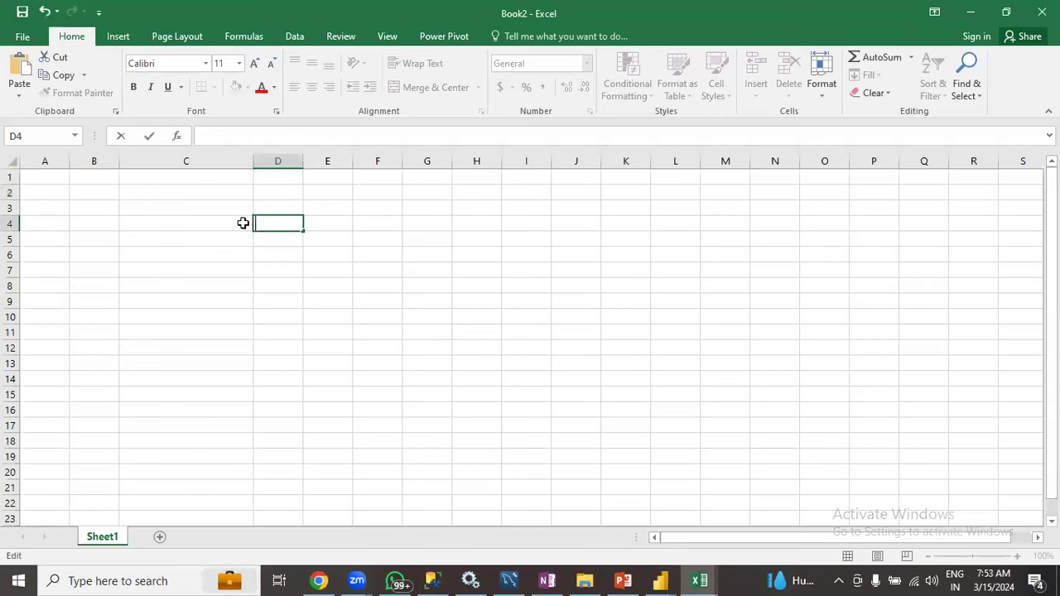
{"action": "left_click", "coordinate": [223, 239]}
{"action": "double_click", "coordinate": [223, 239]}
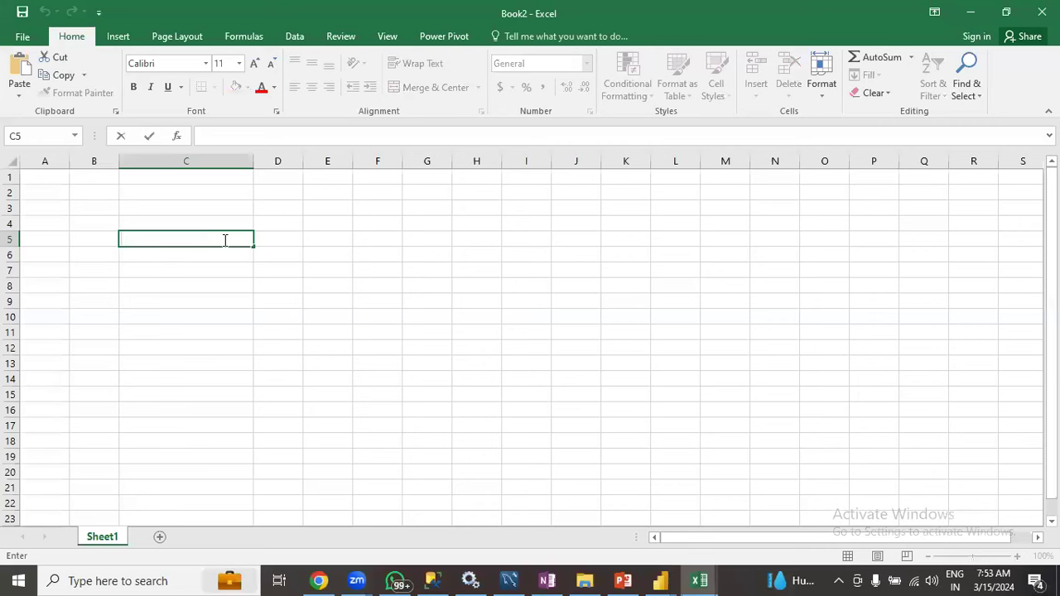
{"action": "left_click", "coordinate": [215, 224]}
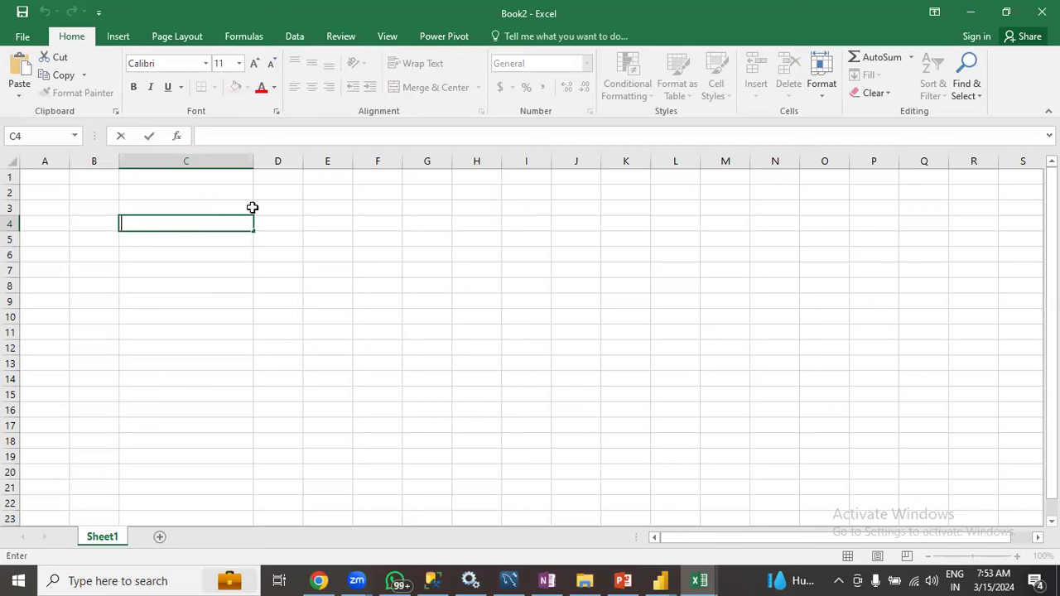
{"action": "double_click", "coordinate": [190, 208]}
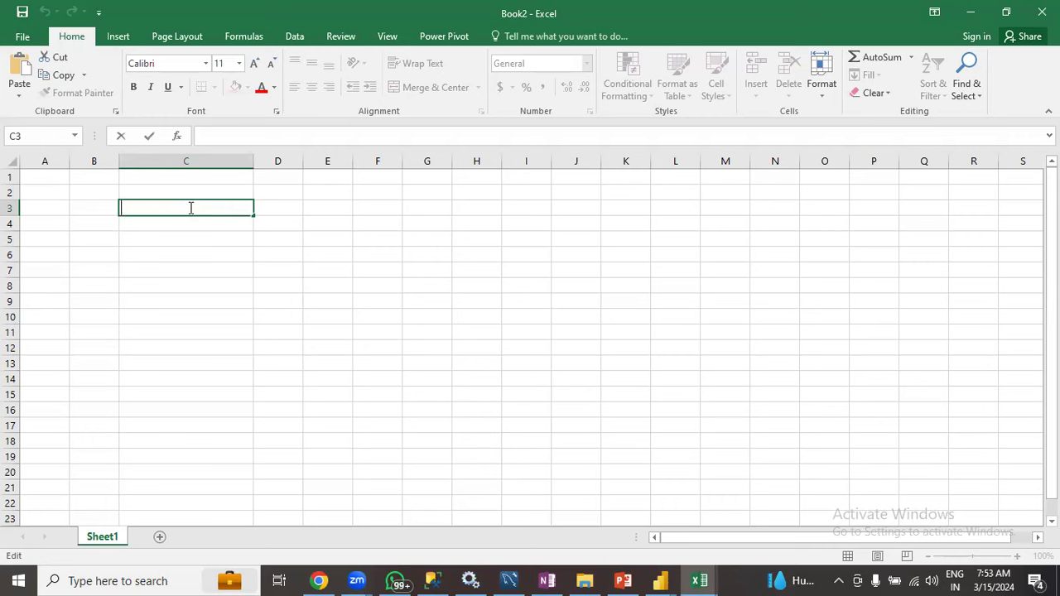
Widen column C slightly and enter "100 million" in cell C3.
{"action": "left_click", "coordinate": [234, 166]}
{"action": "mouse_move", "coordinate": [252, 158]}
{"action": "left_mouse_down"}
{"action": "mouse_move", "coordinate": [208, 158]}
{"action": "mouse_move", "coordinate": [267, 160]}
{"action": "left_mouse_up"}
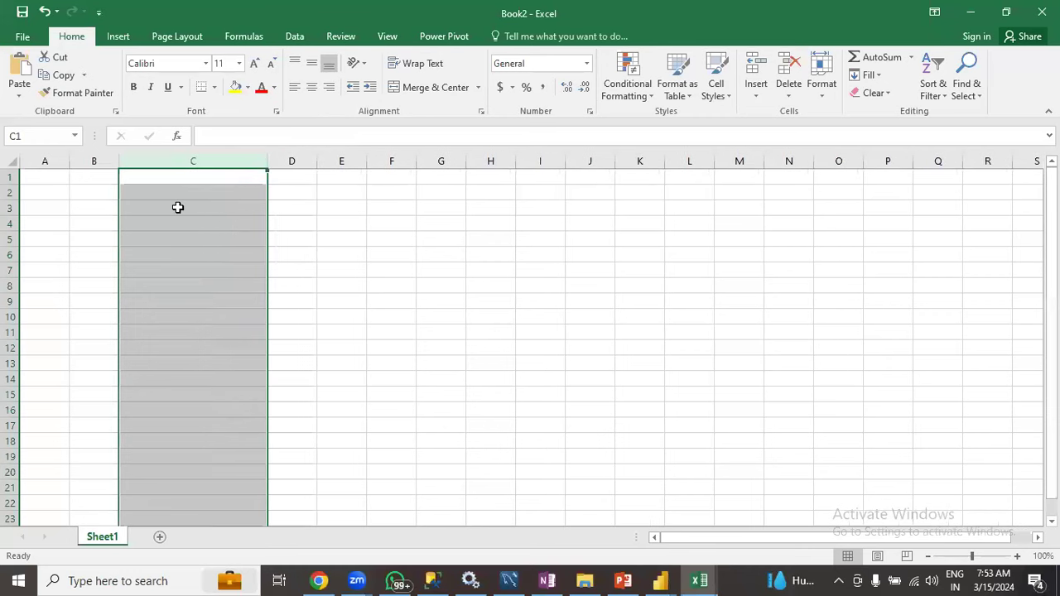
{"action": "double_click", "coordinate": [180, 208]}
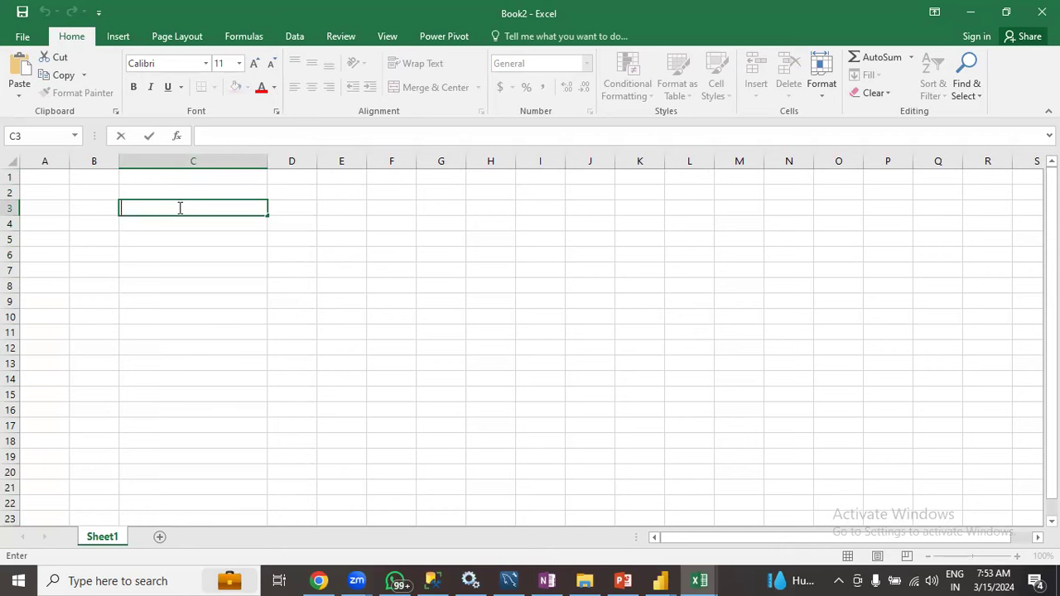
{"action": "type", "text": "100 mil"}
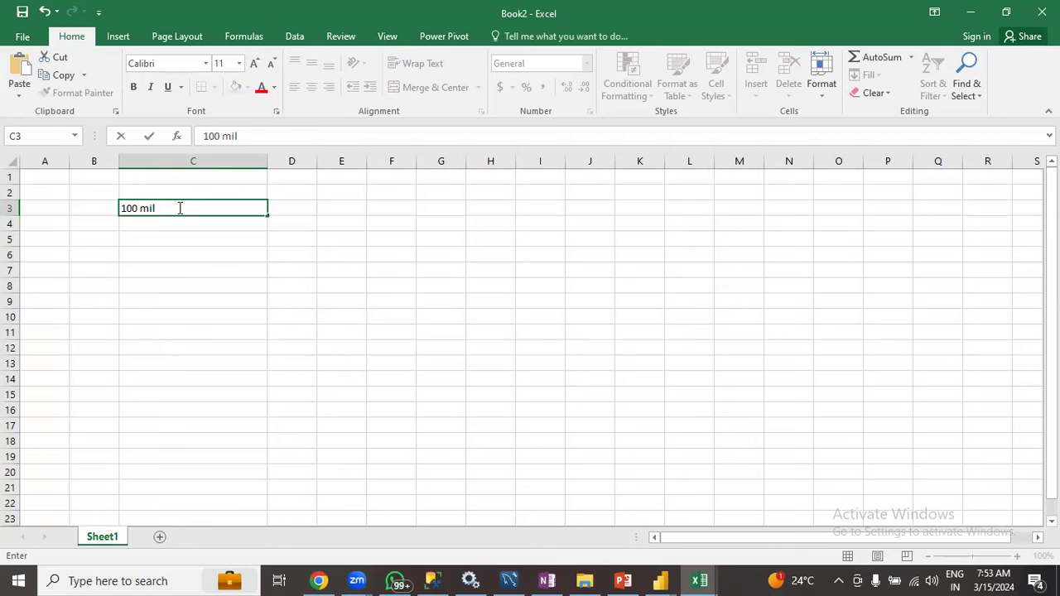
{"action": "type", "text": "lion"}
{"action": "left_click", "coordinate": [194, 242]}
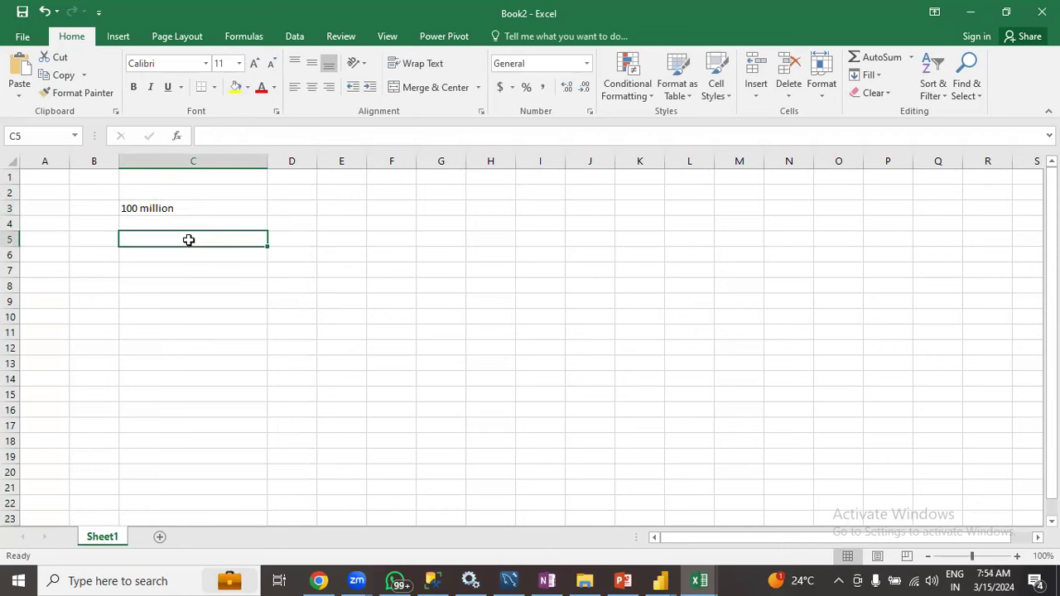
{"action": "double_click", "coordinate": [191, 241]}
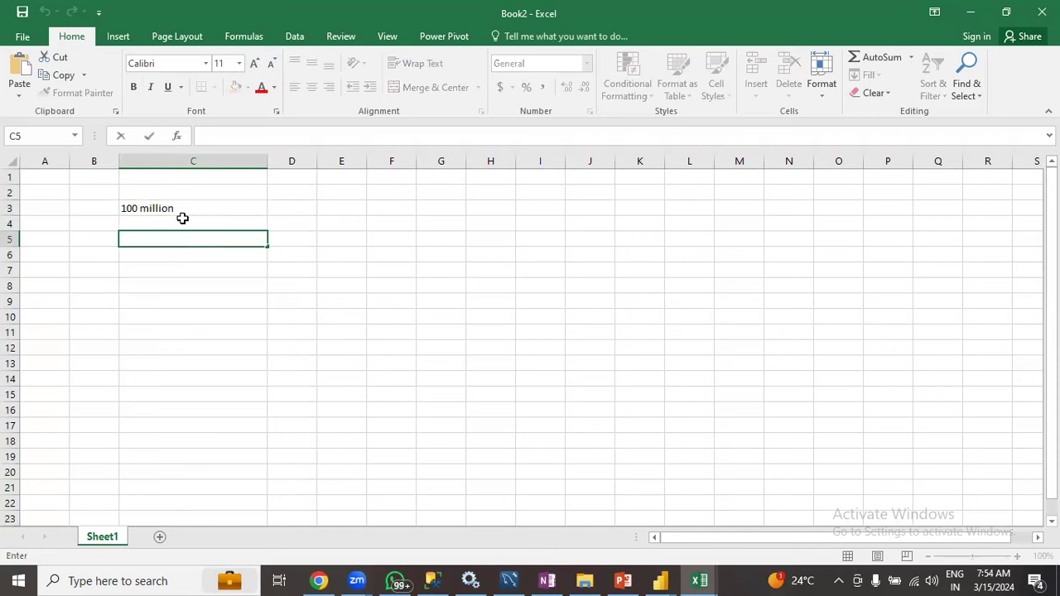
{"action": "left_click", "coordinate": [182, 207]}
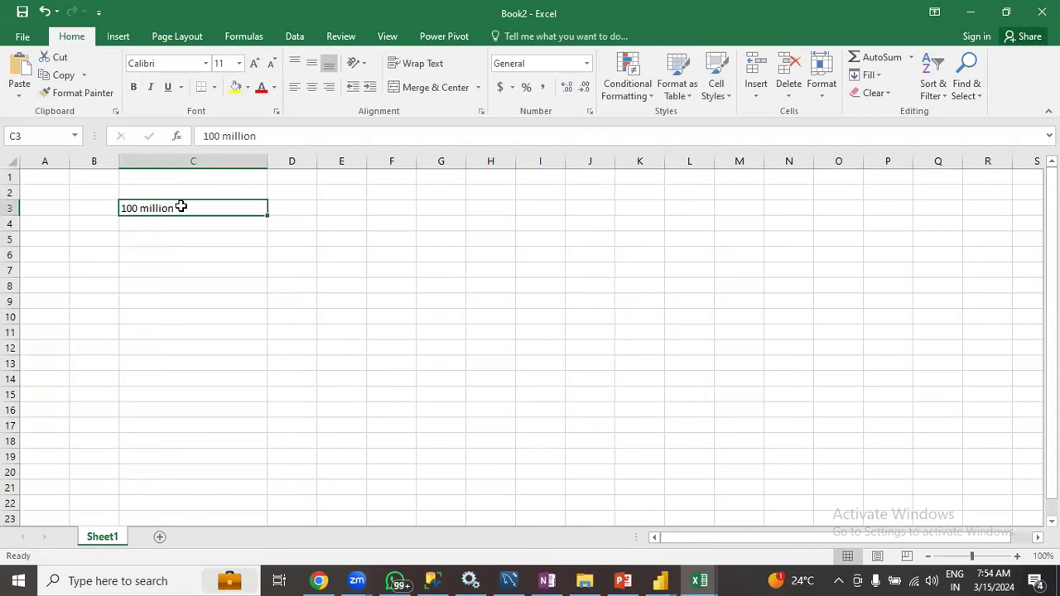
{"action": "left_click", "coordinate": [190, 264]}
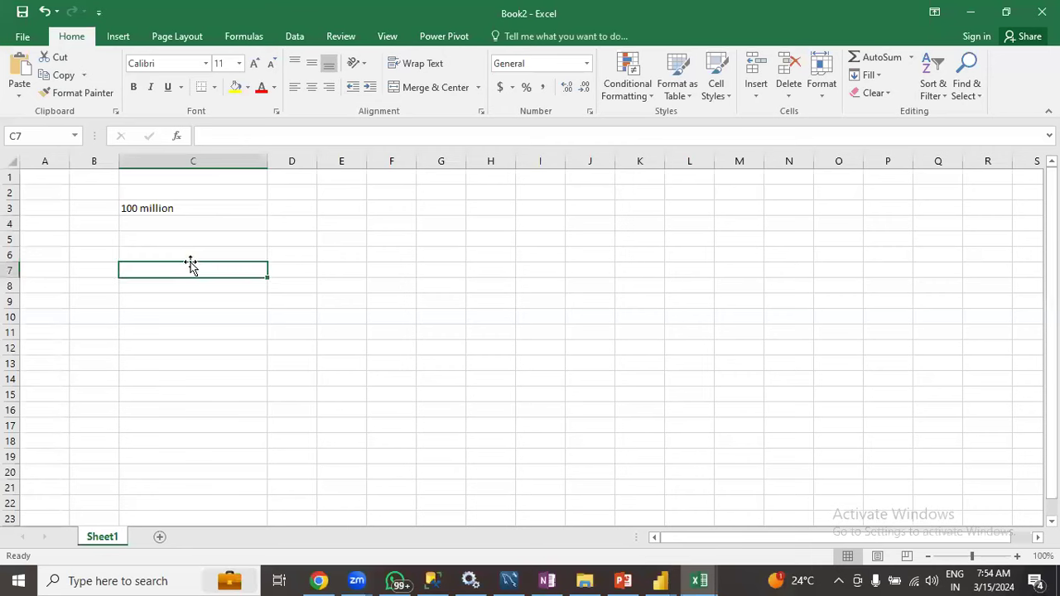
{"action": "double_click", "coordinate": [189, 254]}
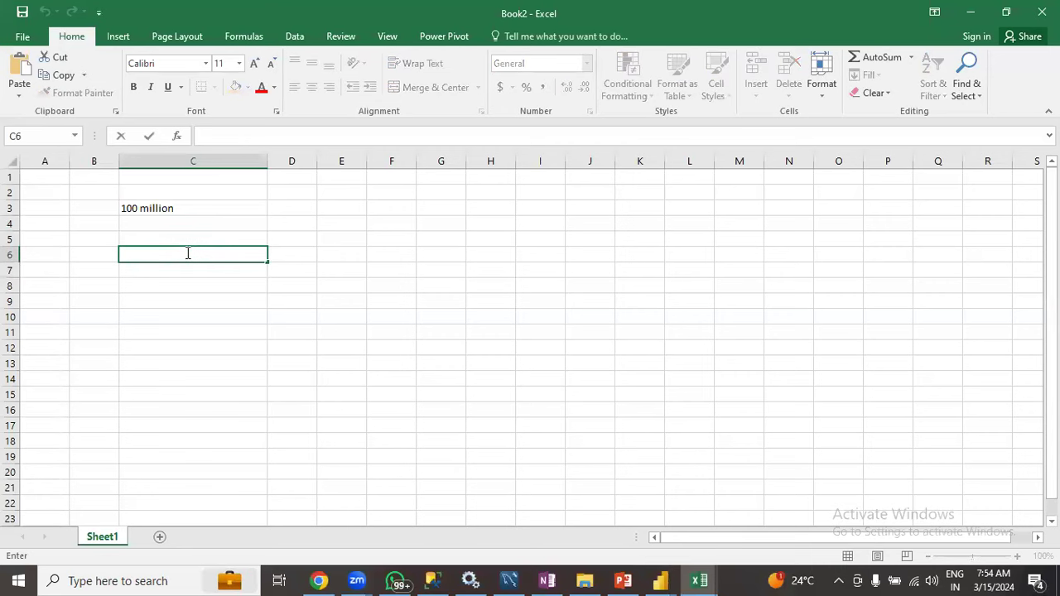
{"action": "double_click", "coordinate": [173, 208]}
{"action": "left_click_drag", "start_coordinate": [173, 208], "coordinate": [122, 208]}
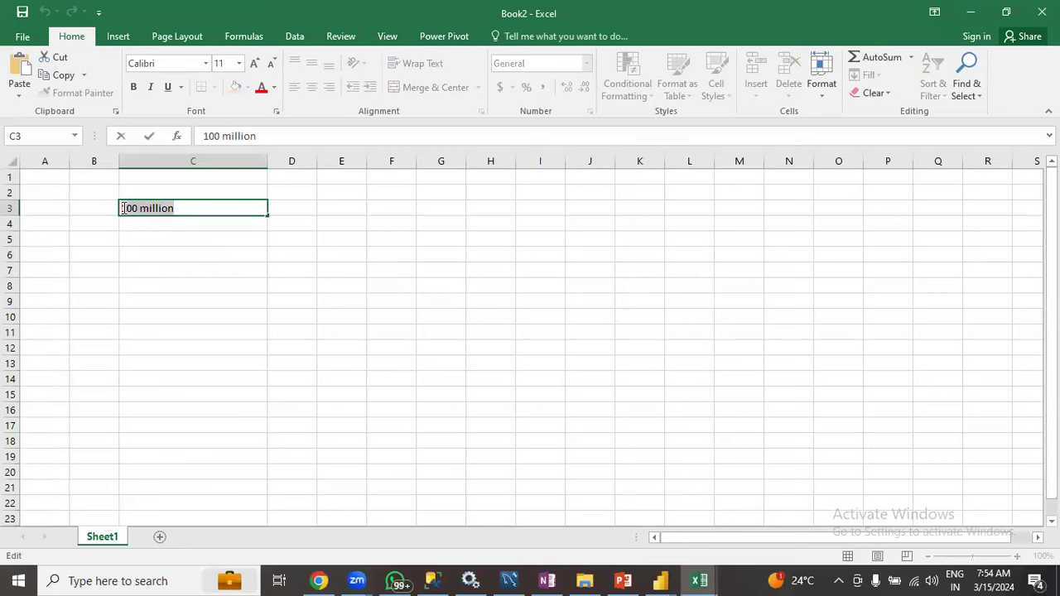
{"action": "double_click", "coordinate": [144, 281]}
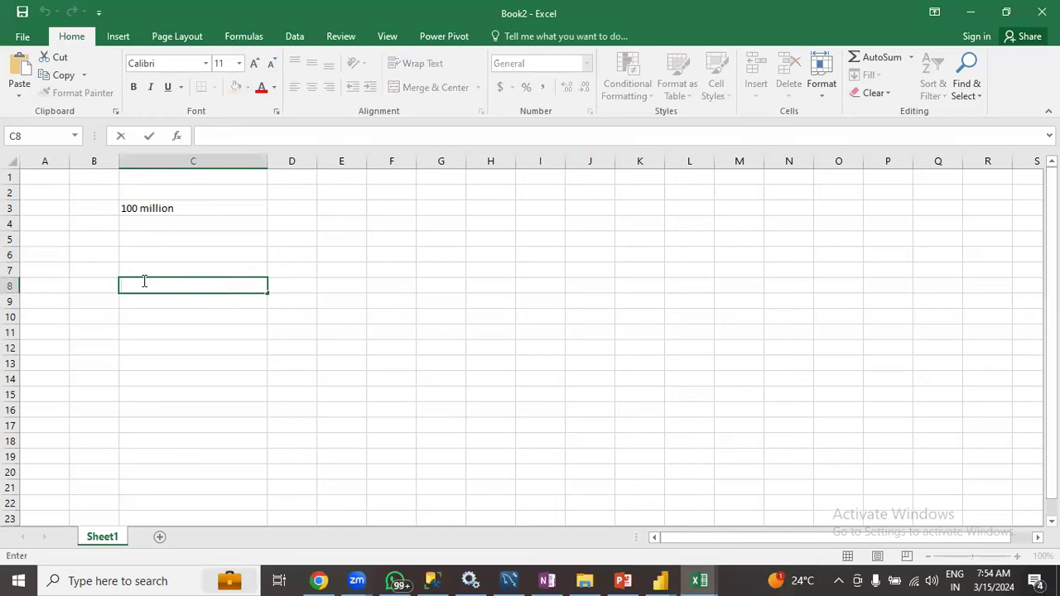
Auto-fit column C to its contents and clear the entry in cell C3.
{"action": "left_click", "coordinate": [262, 161]}
{"action": "double_click", "coordinate": [266, 160]}
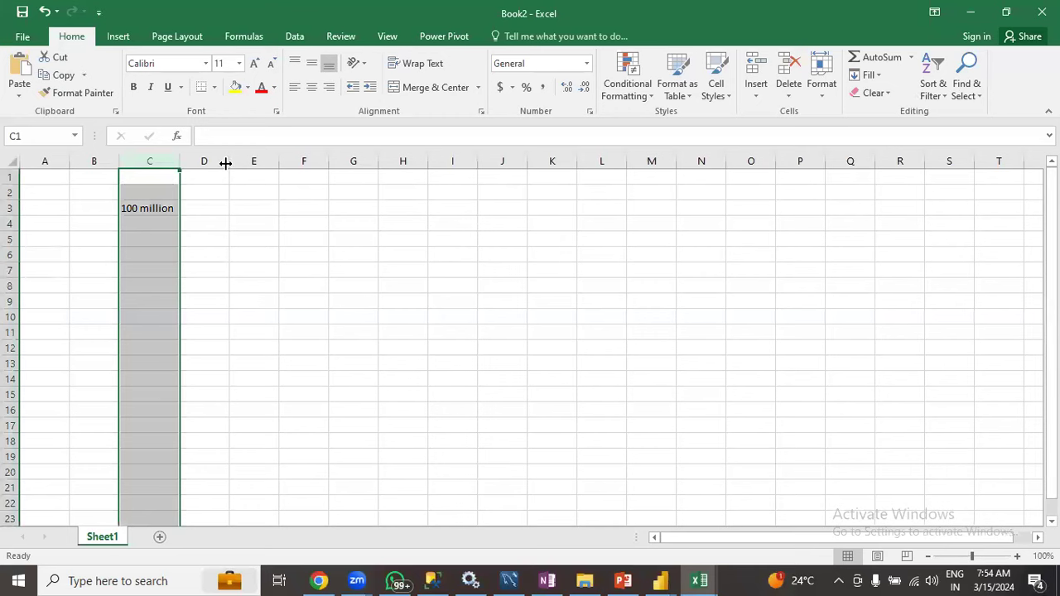
{"action": "left_click", "coordinate": [200, 210]}
{"action": "left_click", "coordinate": [167, 209]}
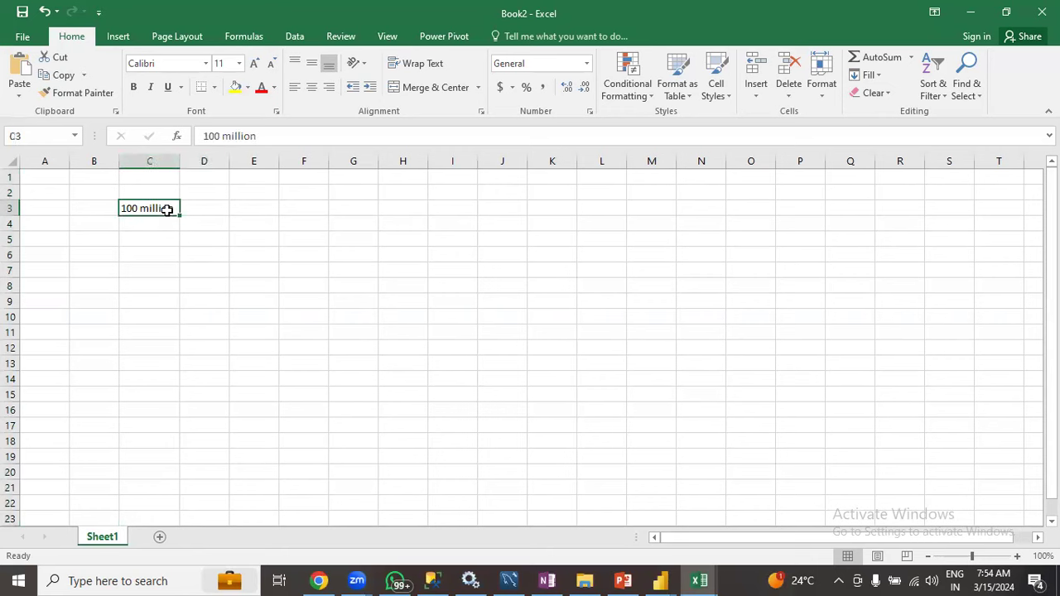
{"action": "left_click_drag", "start_coordinate": [284, 137], "coordinate": [205, 135]}
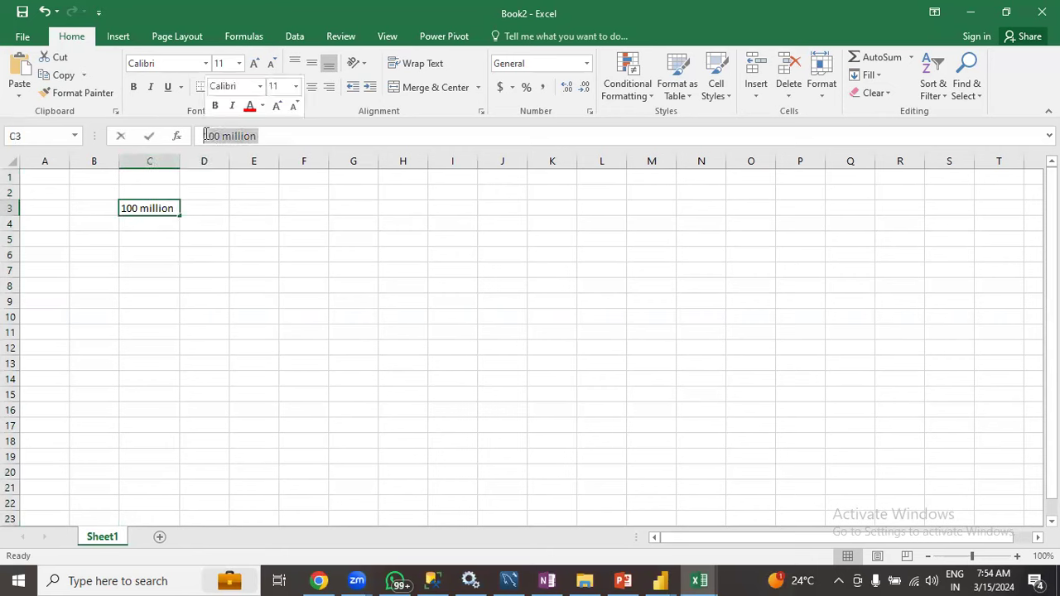
{"action": "key", "text": "BackSpace"}
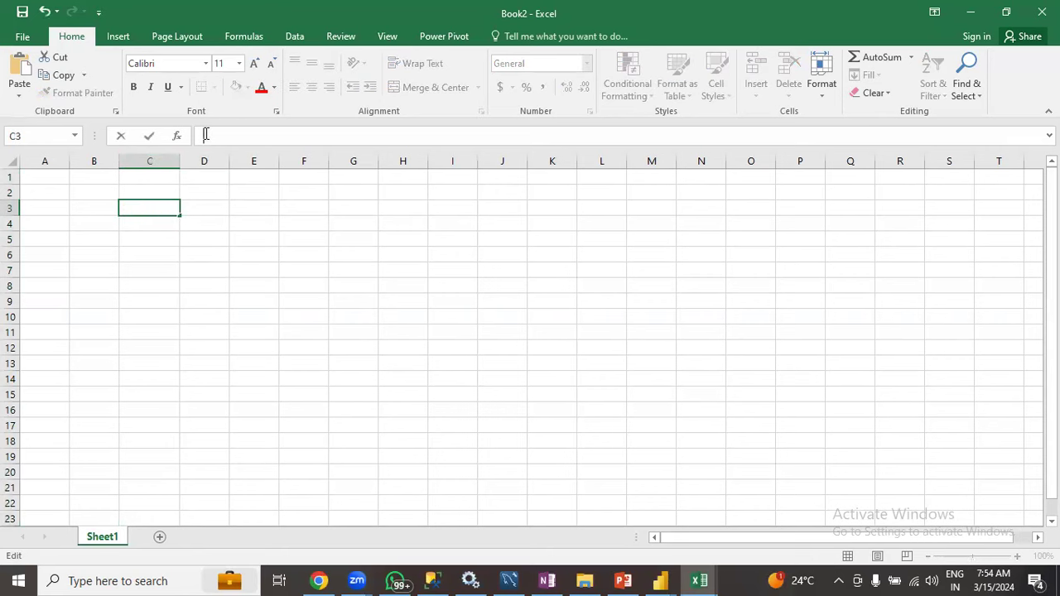
Widen column C and enter "Direct Query" in cell C3.
{"action": "left_click", "coordinate": [172, 159]}
{"action": "left_click_drag", "start_coordinate": [179, 159], "coordinate": [231, 160]}
{"action": "left_click", "coordinate": [155, 208]}
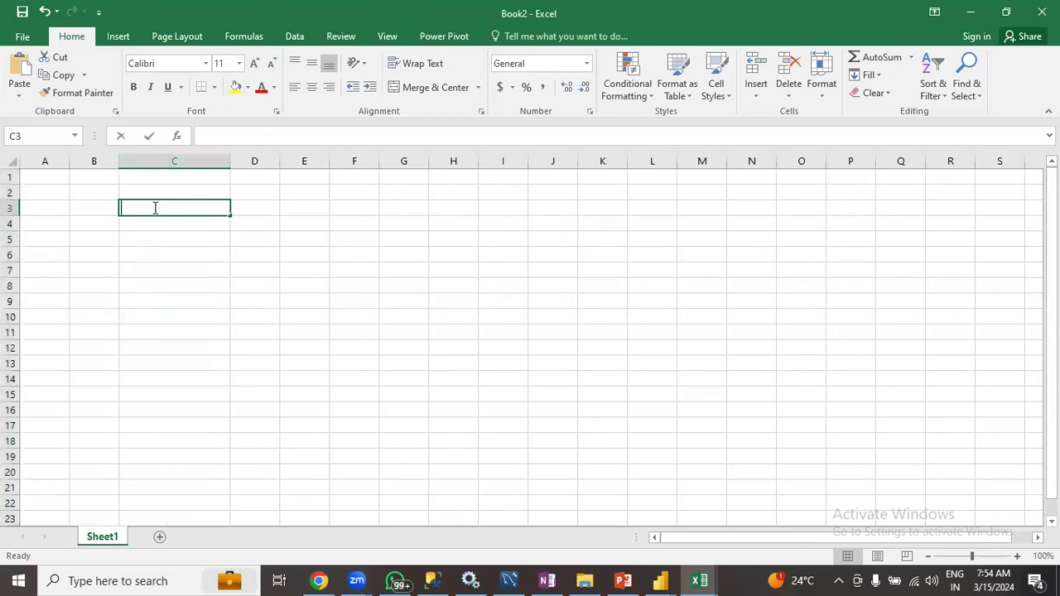
{"action": "type", "text": "Direct"}
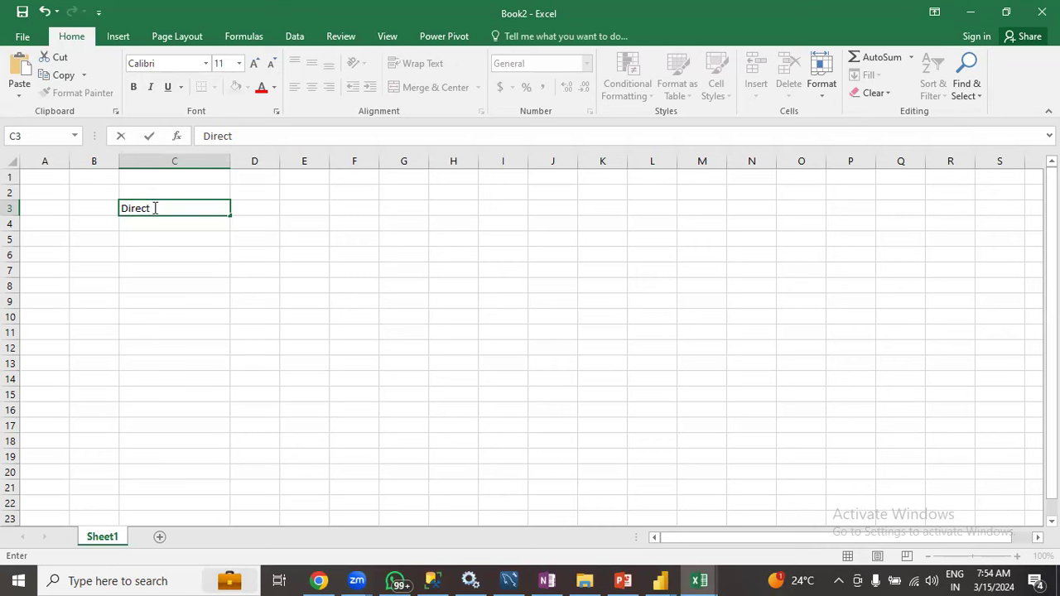
{"action": "type", "text": "Query"}
{"action": "key", "text": "Return"}
{"action": "left_click", "coordinate": [135, 260]}
{"action": "double_click", "coordinate": [180, 208]}
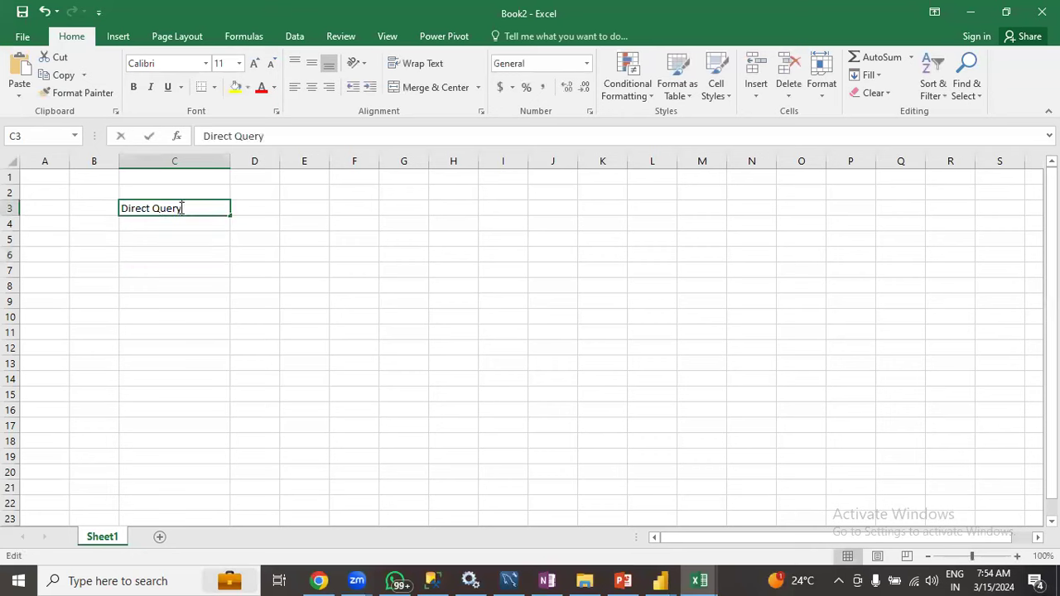
{"action": "left_click_drag", "start_coordinate": [185, 208], "coordinate": [109, 206]}
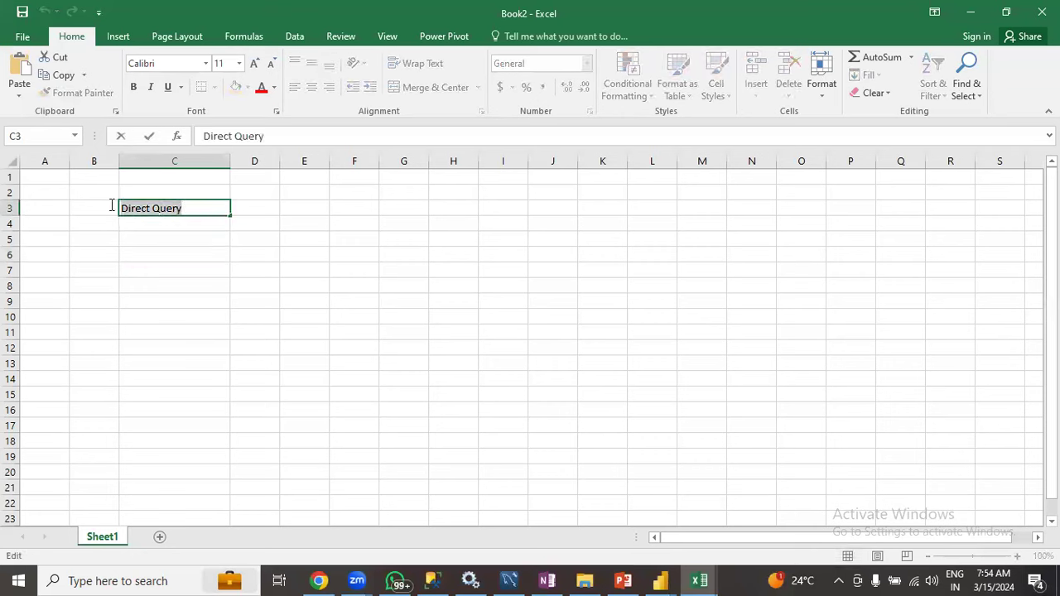
{"action": "left_click", "coordinate": [157, 258]}
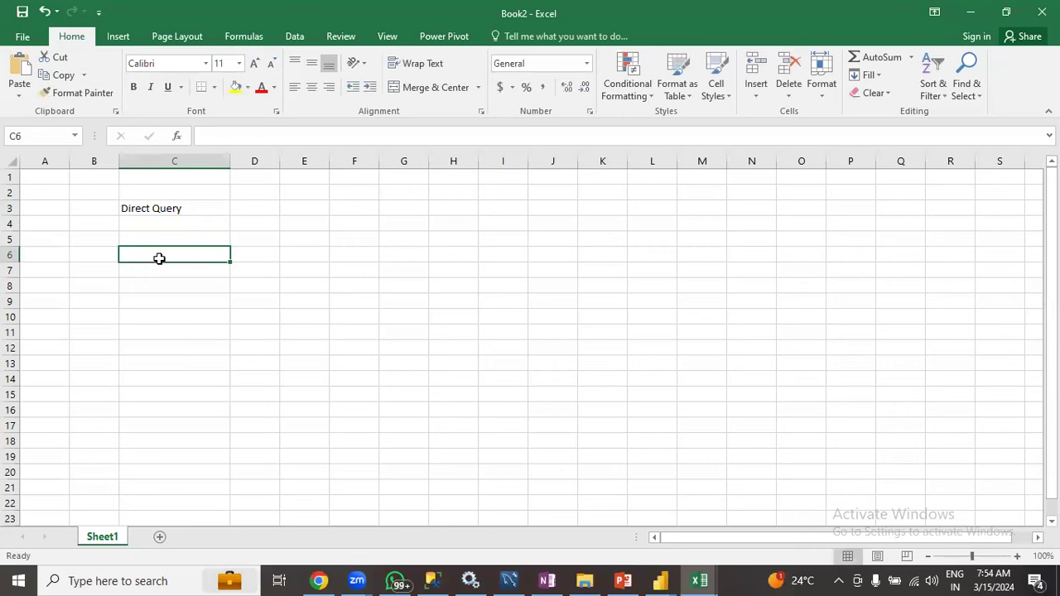
{"action": "left_click", "coordinate": [190, 210]}
{"action": "double_click", "coordinate": [189, 209]}
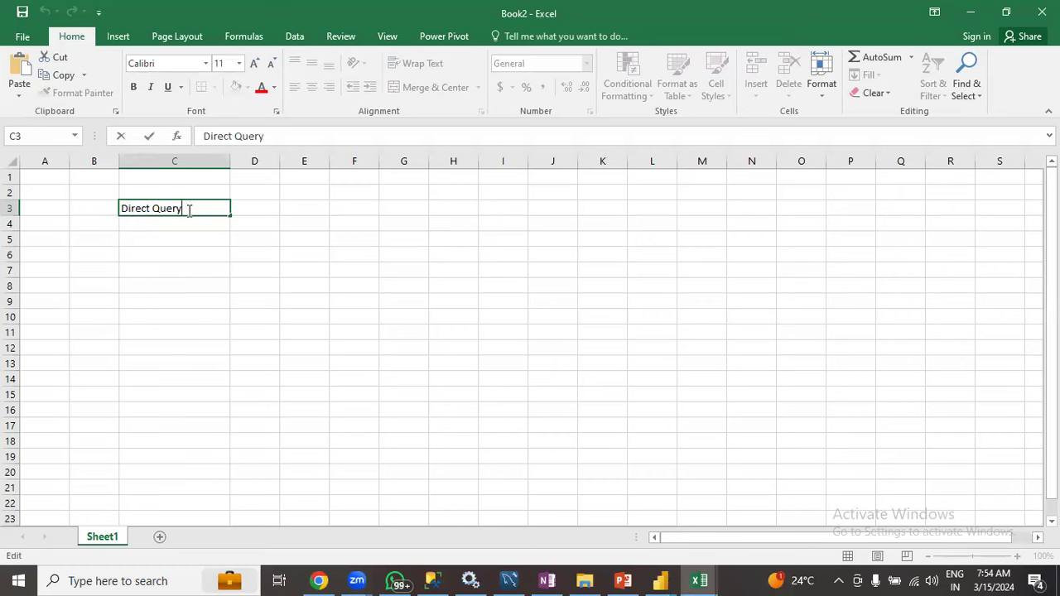
{"action": "left_click", "coordinate": [293, 208]}
{"action": "double_click", "coordinate": [294, 210]}
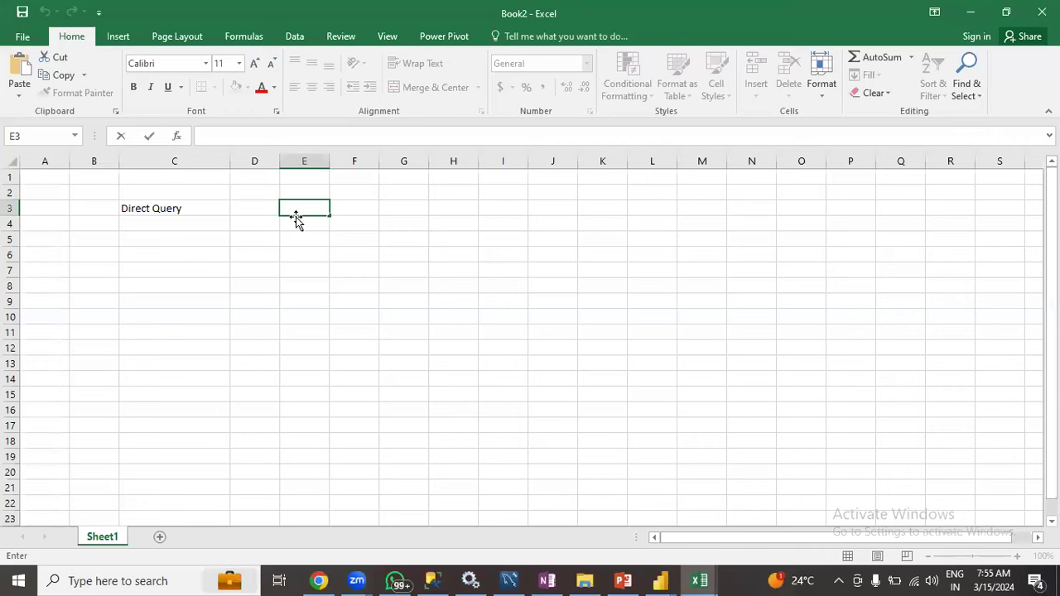
{"action": "double_click", "coordinate": [218, 212]}
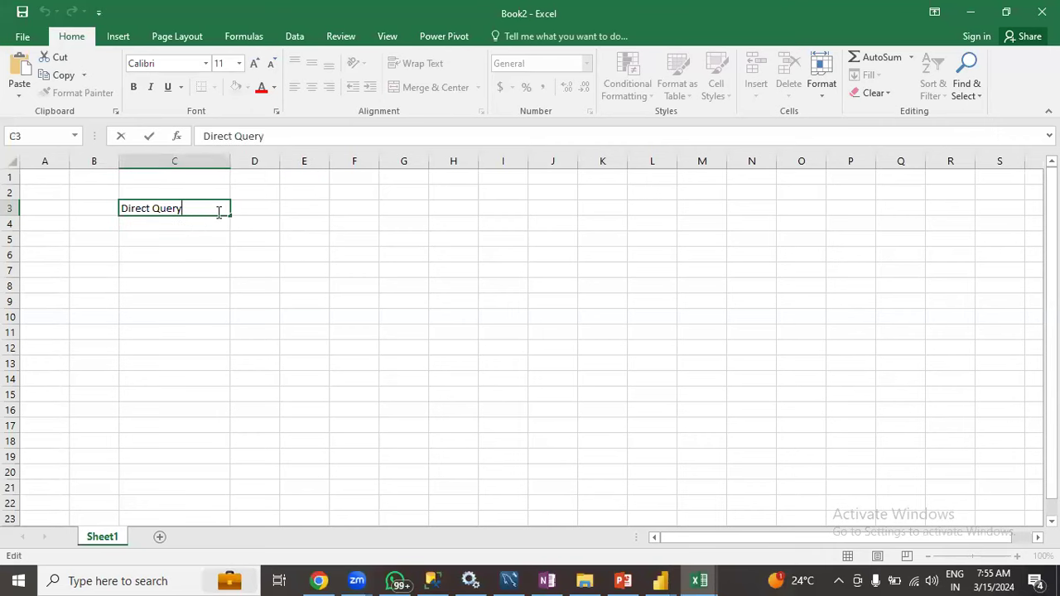
{"action": "left_click_drag", "start_coordinate": [198, 209], "coordinate": [123, 209]}
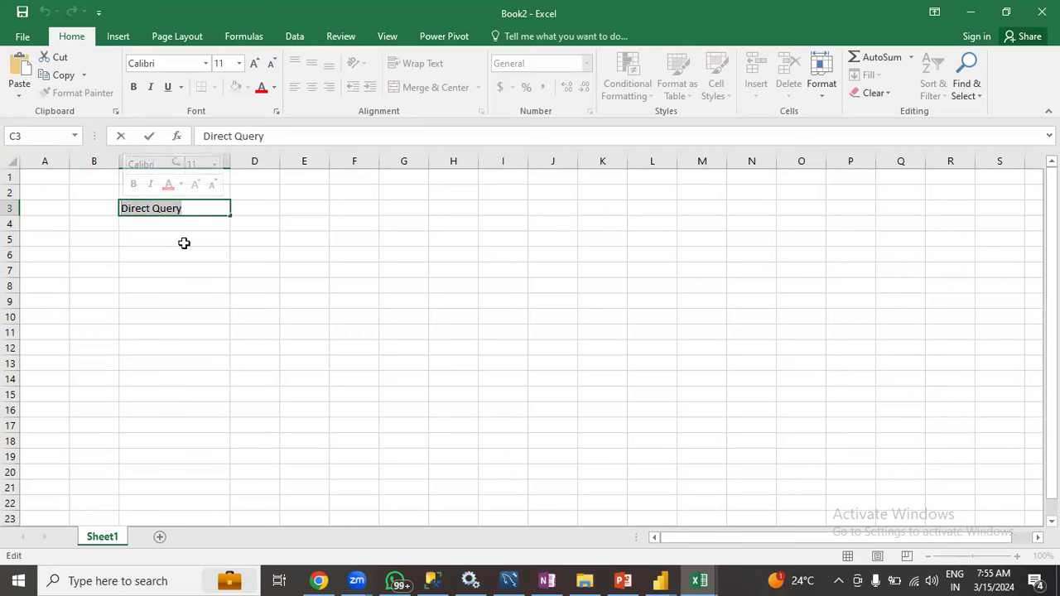
{"action": "left_click", "coordinate": [307, 208]}
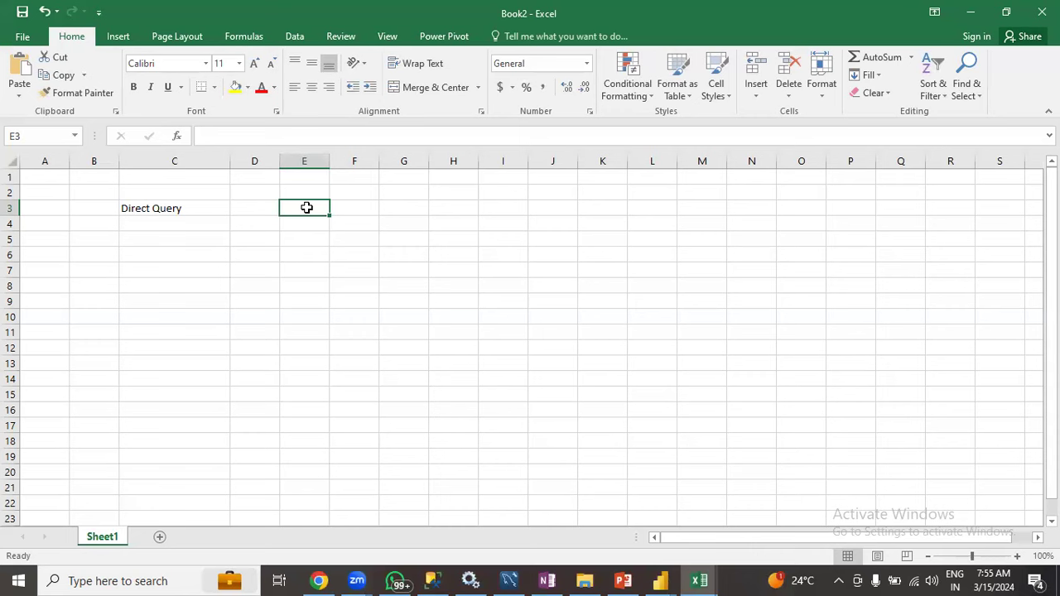
{"action": "left_click", "coordinate": [196, 208]}
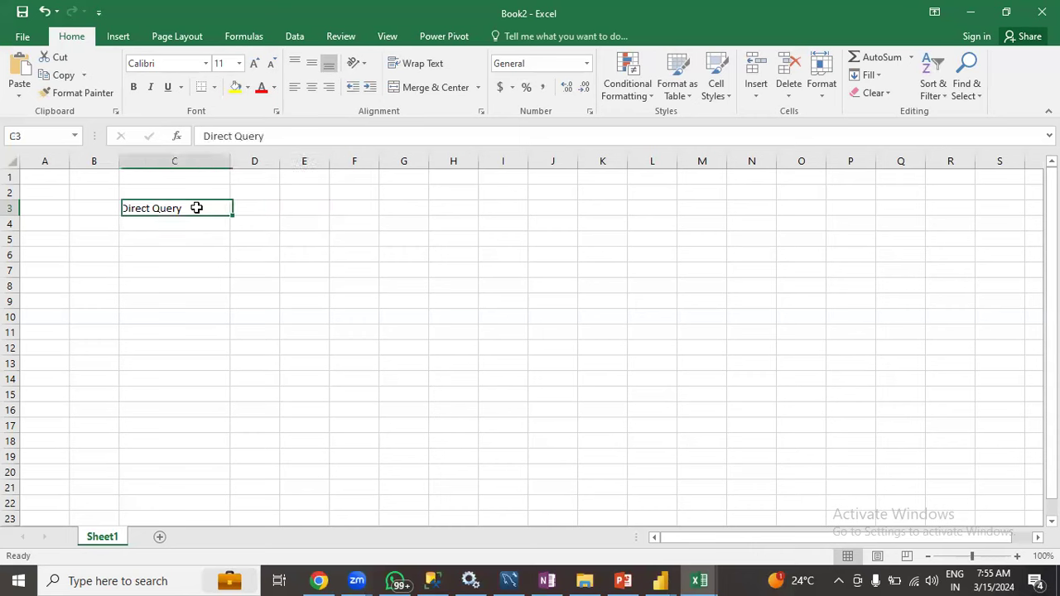
{"action": "double_click", "coordinate": [197, 208]}
{"action": "left_click_drag", "start_coordinate": [197, 208], "coordinate": [114, 208]}
{"action": "left_click", "coordinate": [273, 208]}
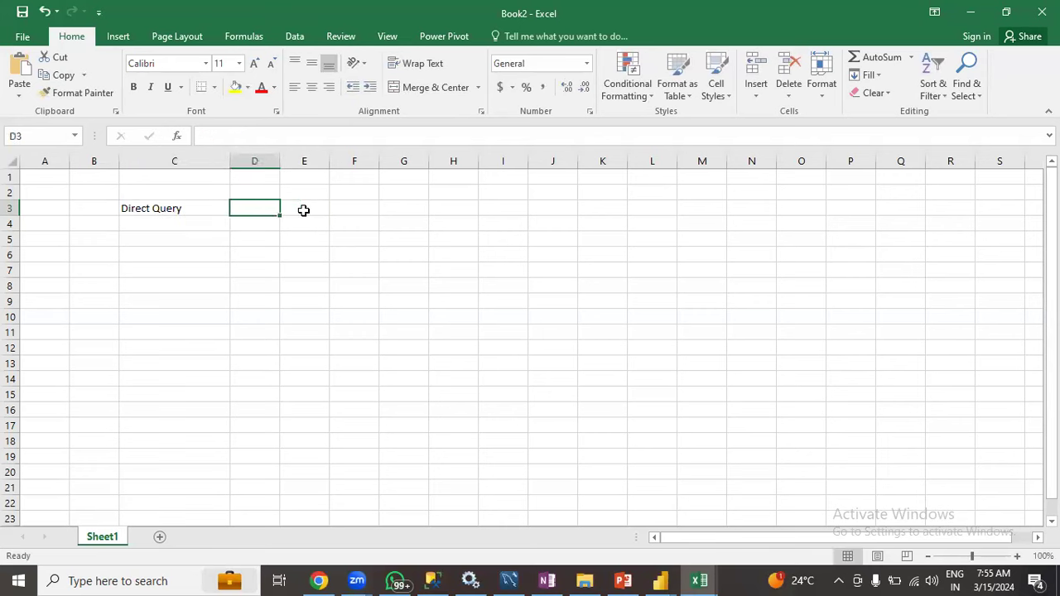
{"action": "double_click", "coordinate": [305, 210]}
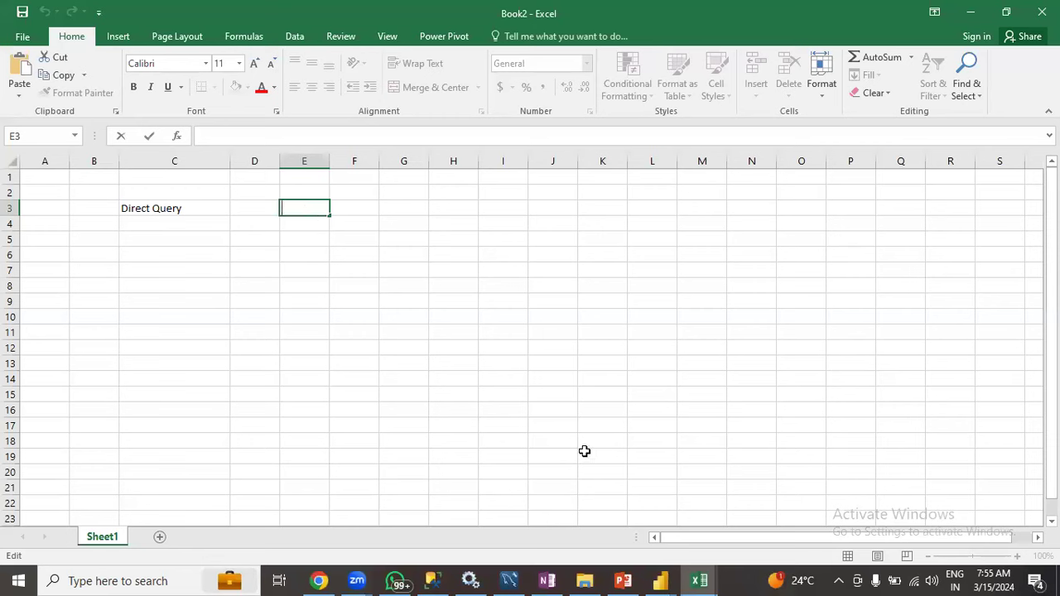
Switch to the untitled Power BI Desktop report that contains only the Sales SalesOrderDetail table in DirectQuery mode.
{"action": "left_click", "coordinate": [668, 578]}
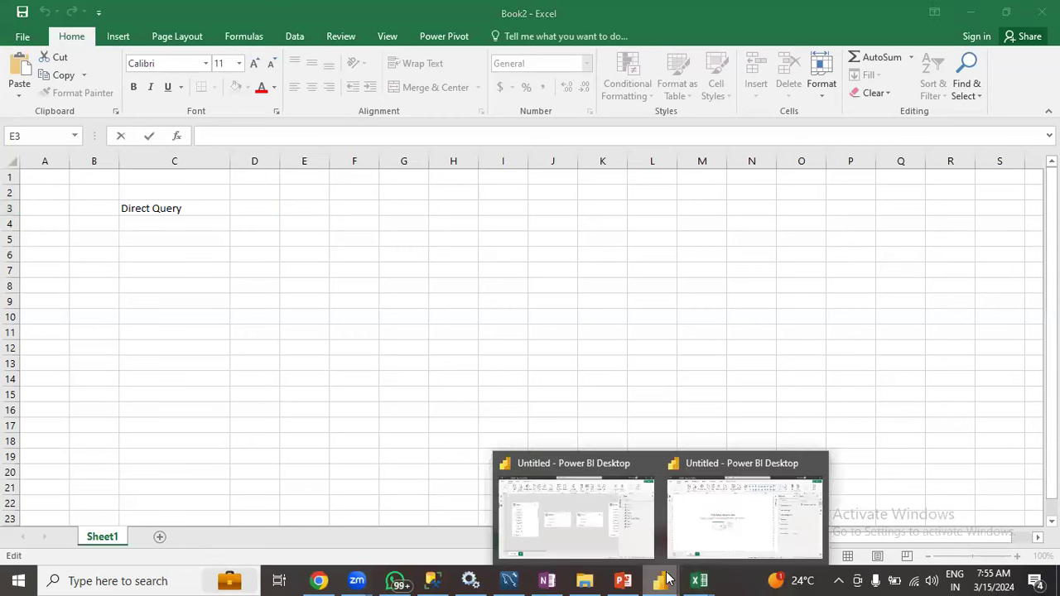
{"action": "left_click", "coordinate": [695, 541]}
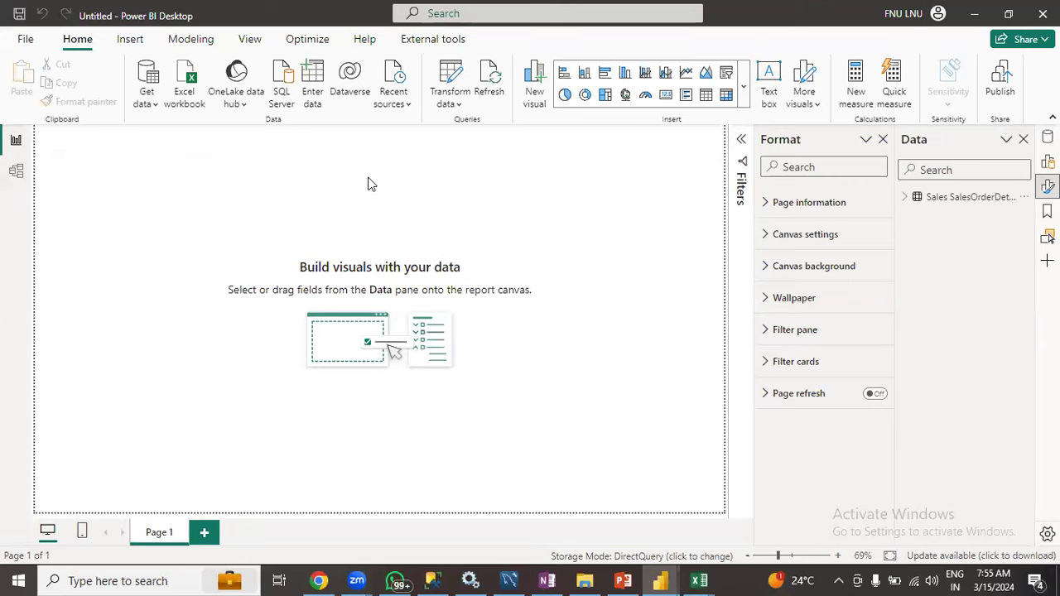
Switch to the PowerPoint slide "Storage modes in Power BI" and examine the dataset size limit for Import mode.
{"action": "left_click", "coordinate": [623, 581]}
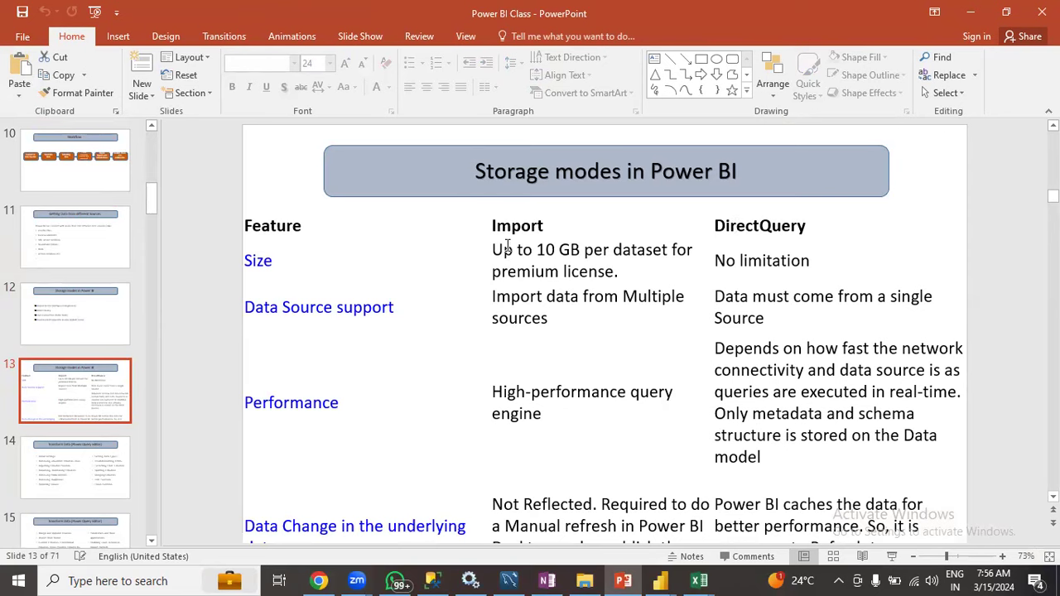
{"action": "left_click_drag", "start_coordinate": [494, 250], "coordinate": [628, 273]}
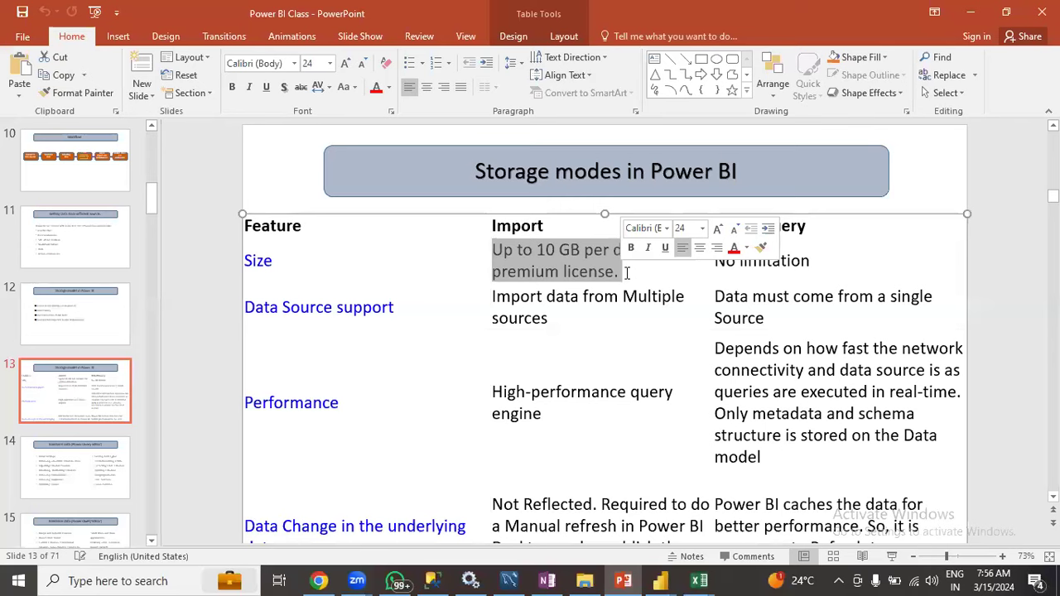
{"action": "left_click", "coordinate": [627, 273]}
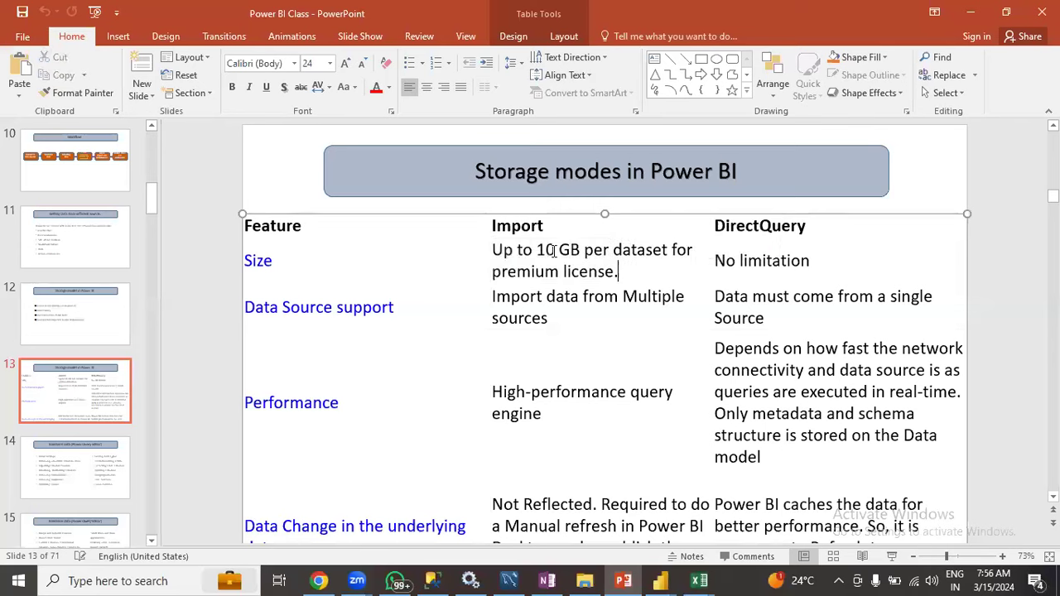
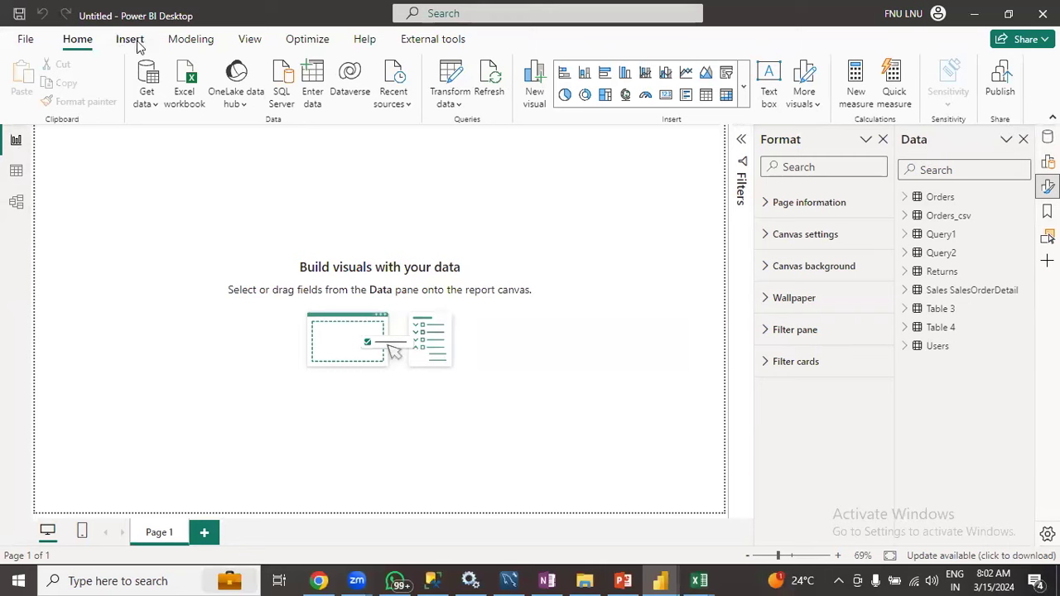
Minimize the Power BI report and open the Assignment 1 text file from the Class 2 folder in File Explorer.
{"action": "left_click", "coordinate": [977, 15]}
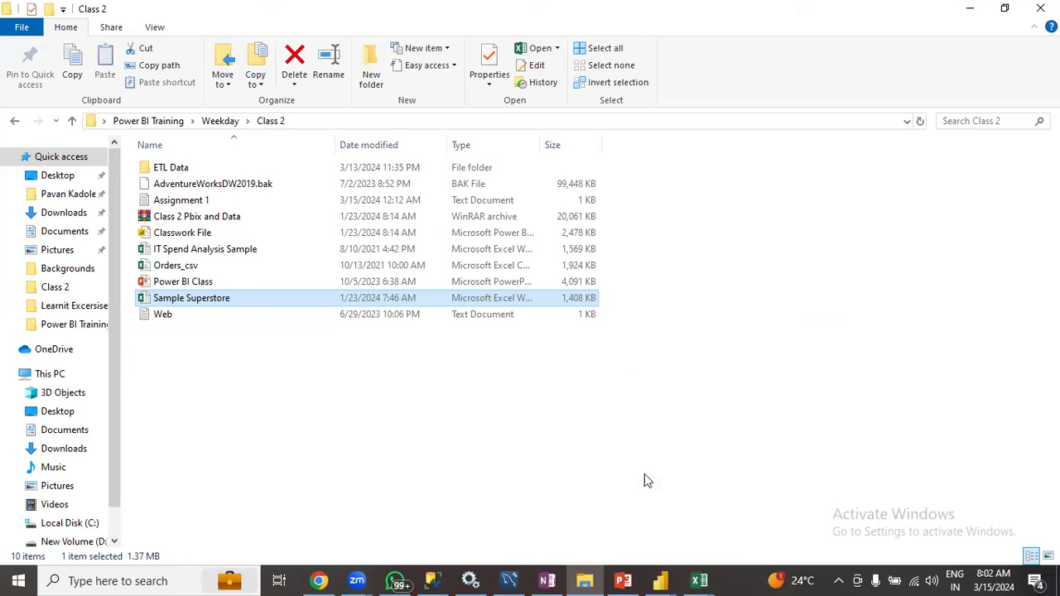
{"action": "mouse_move", "coordinate": [699, 580]}
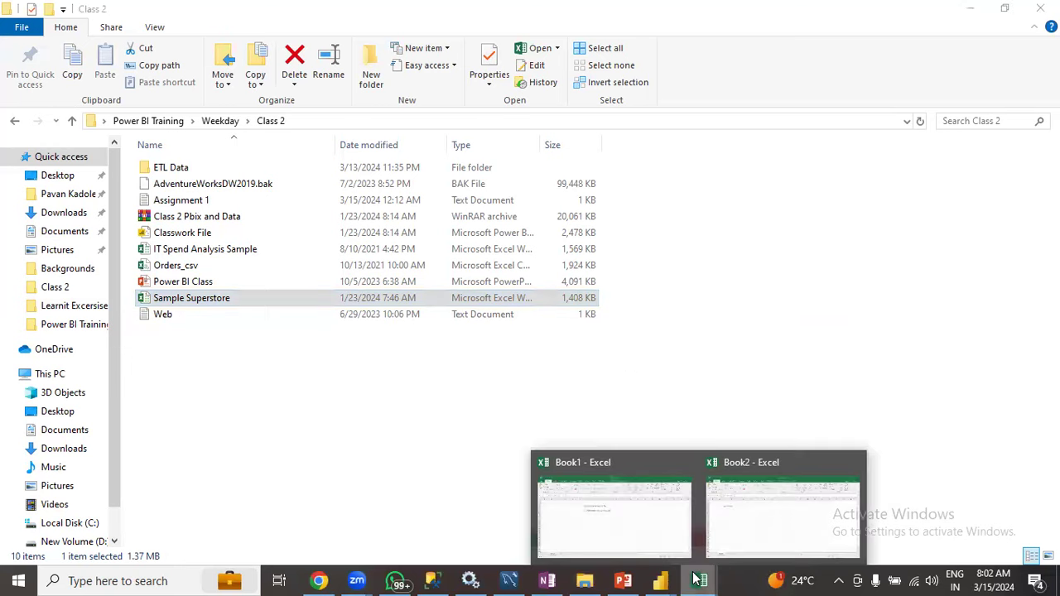
{"action": "left_click", "coordinate": [734, 547]}
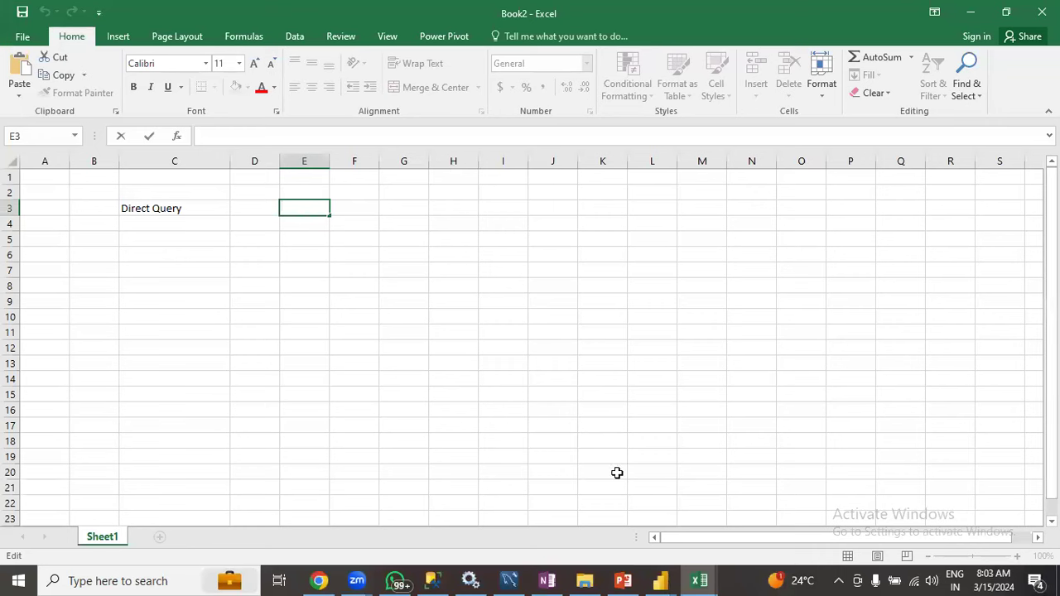
{"action": "left_click", "coordinate": [588, 580]}
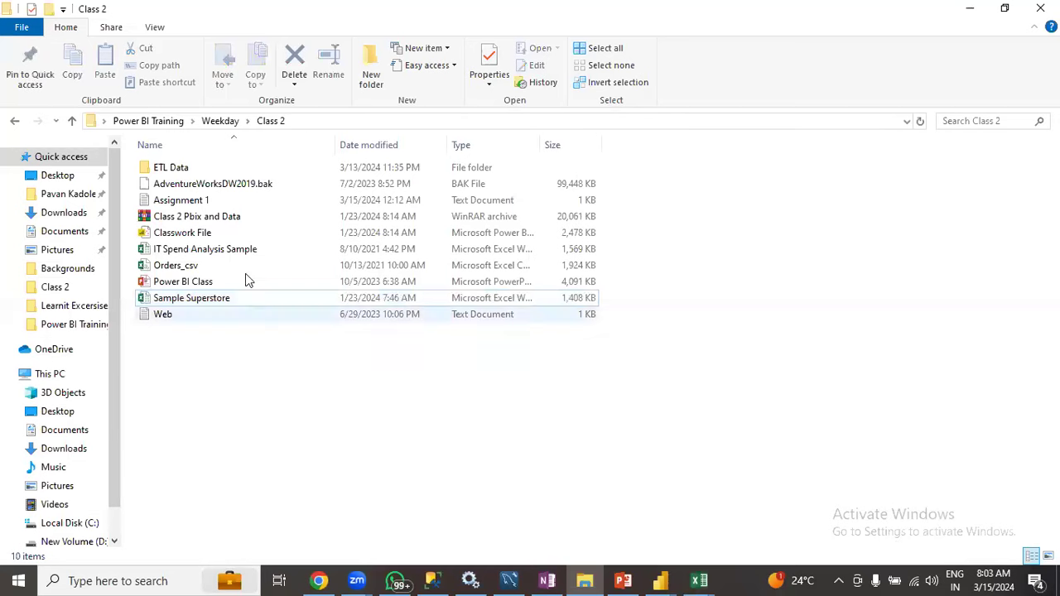
{"action": "left_click", "coordinate": [189, 205]}
{"action": "double_click", "coordinate": [190, 207]}
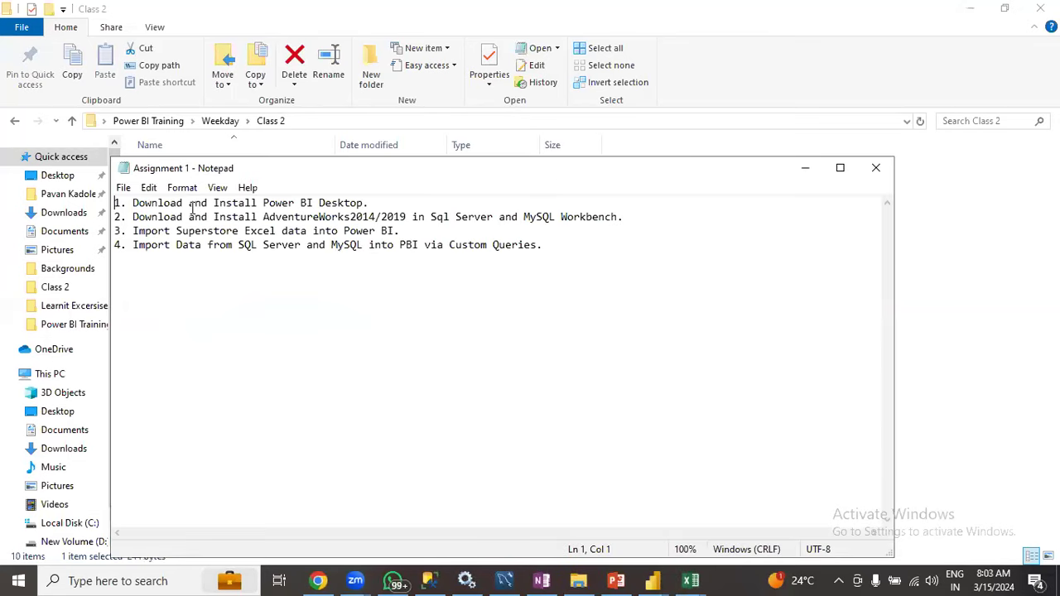
Read the first two assignment tasks, highlighting the Power BI Desktop line and the opening words of task 2.
{"action": "left_click_drag", "start_coordinate": [391, 203], "coordinate": [112, 204]}
{"action": "left_click", "coordinate": [212, 321]}
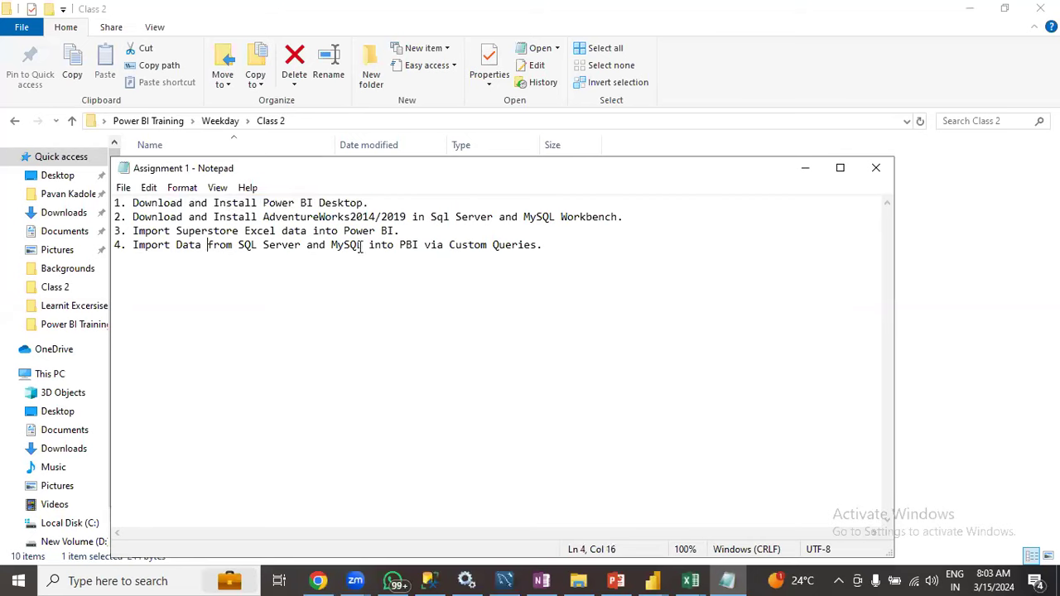
{"action": "left_click", "coordinate": [371, 203]}
{"action": "left_click_drag", "start_coordinate": [130, 216], "coordinate": [228, 217]}
{"action": "left_click", "coordinate": [373, 329]}
{"action": "left_click_drag", "start_coordinate": [433, 225], "coordinate": [488, 217]}
{"action": "left_click", "coordinate": [552, 312]}
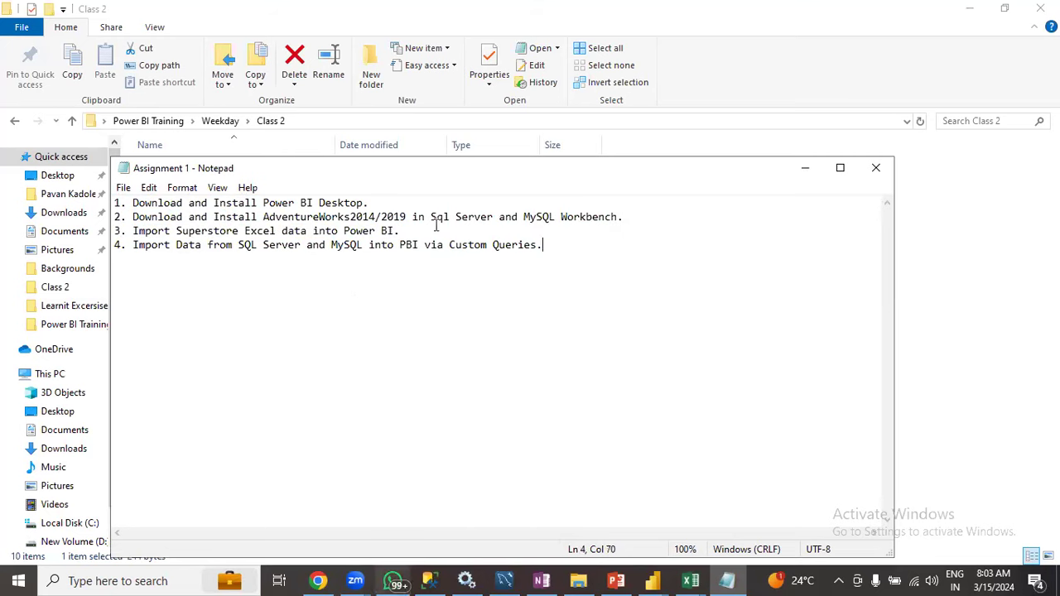
Examine task 2 closely, highlighting AdventureWorks2014/2019, the Sql Server and MySQL names, and MySQL Workbench.
{"action": "left_click_drag", "start_coordinate": [428, 217], "coordinate": [554, 220]}
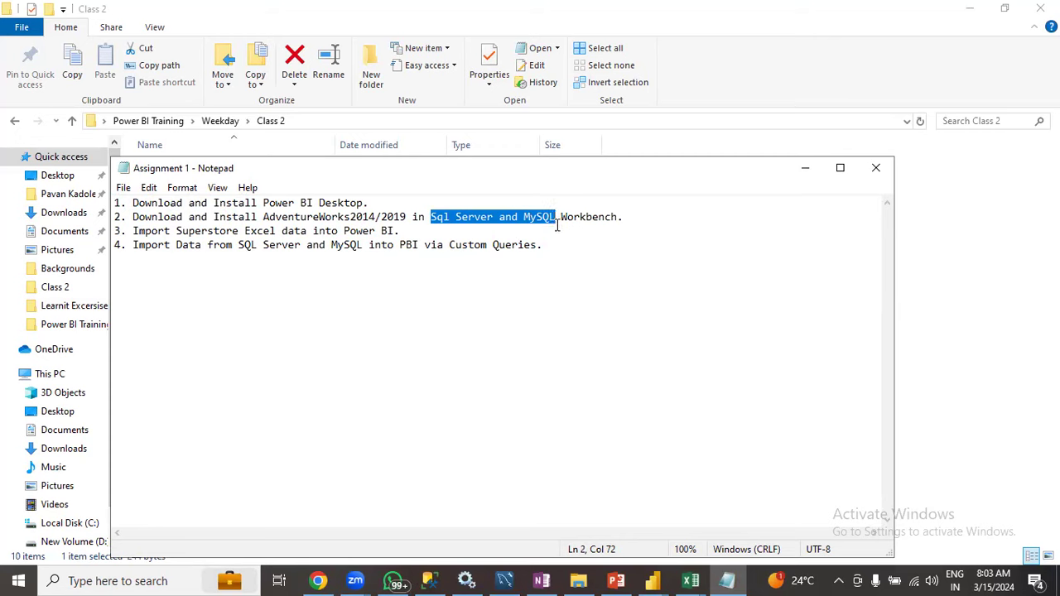
{"action": "left_click", "coordinate": [556, 217]}
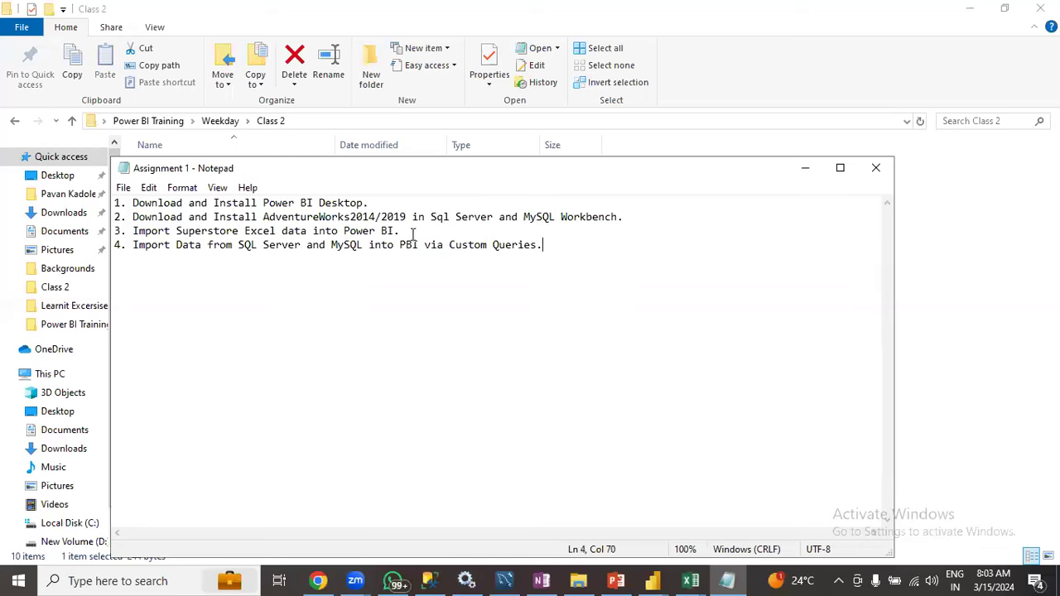
{"action": "left_click_drag", "start_coordinate": [265, 213], "coordinate": [407, 217]}
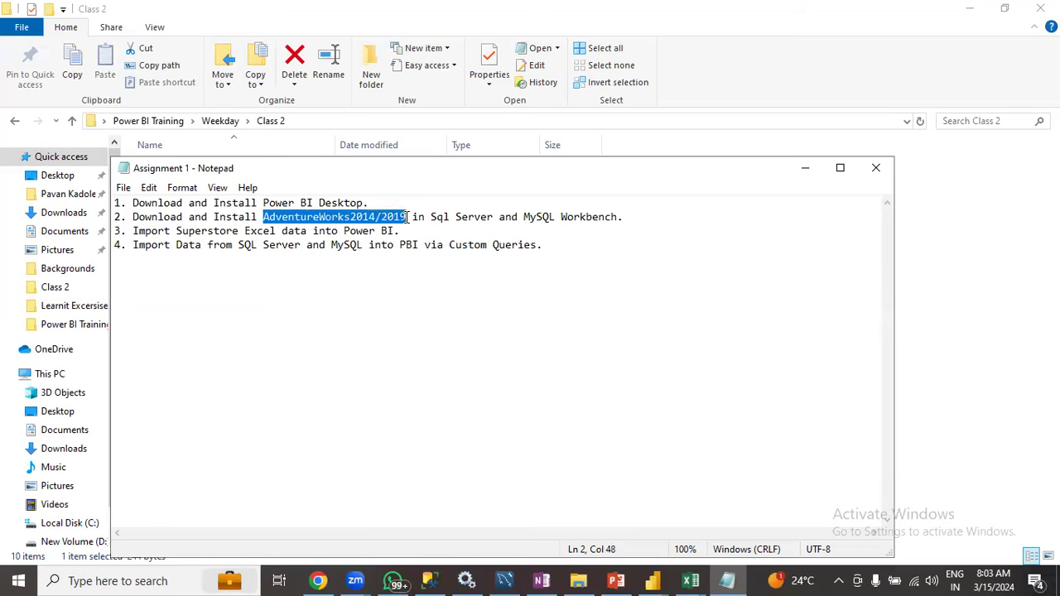
{"action": "left_click", "coordinate": [408, 283]}
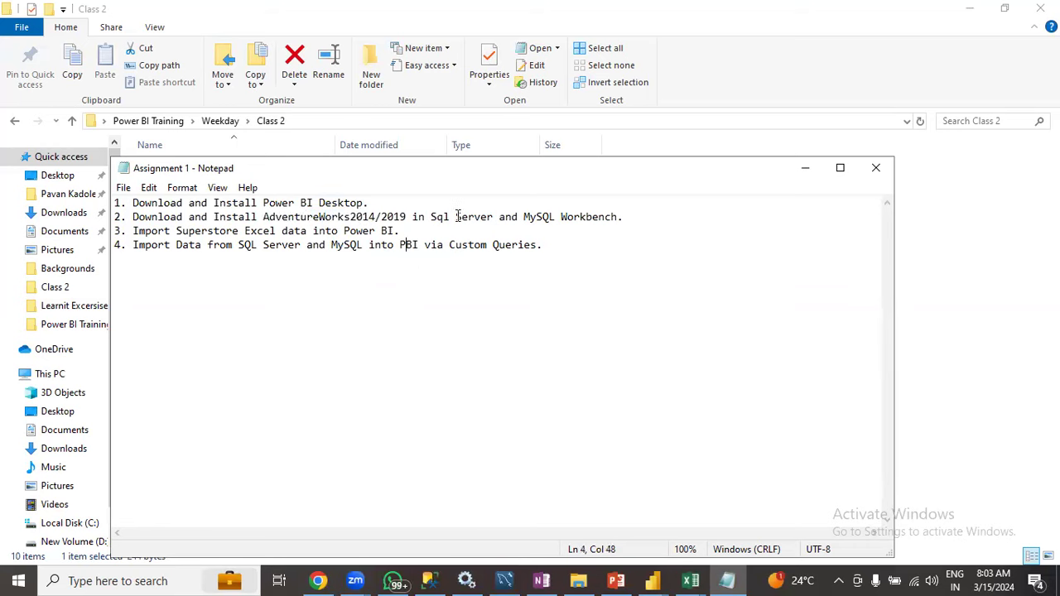
{"action": "left_click_drag", "start_coordinate": [431, 217], "coordinate": [556, 217]}
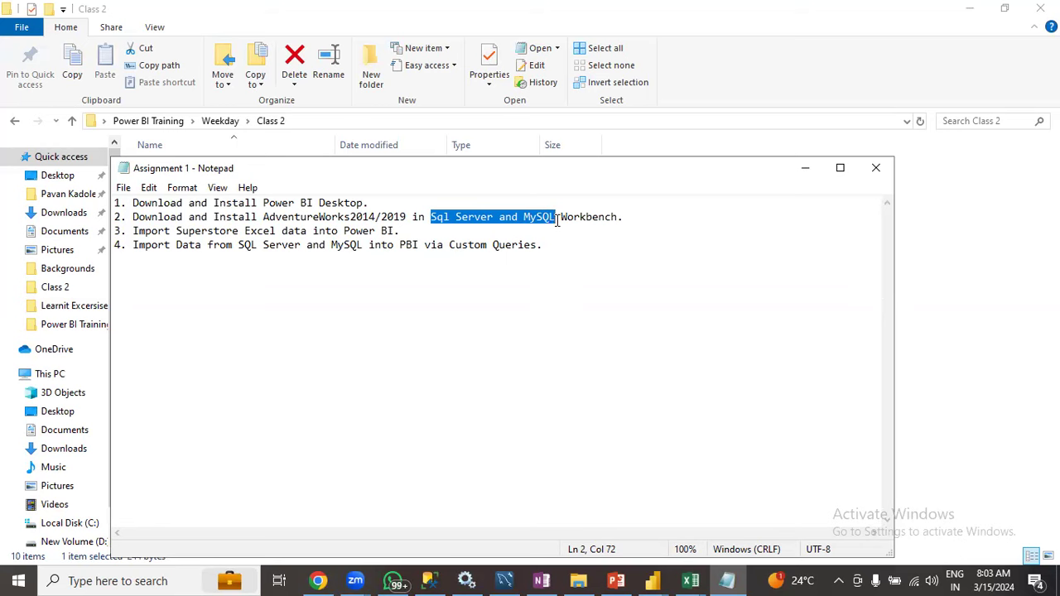
{"action": "left_click", "coordinate": [628, 218]}
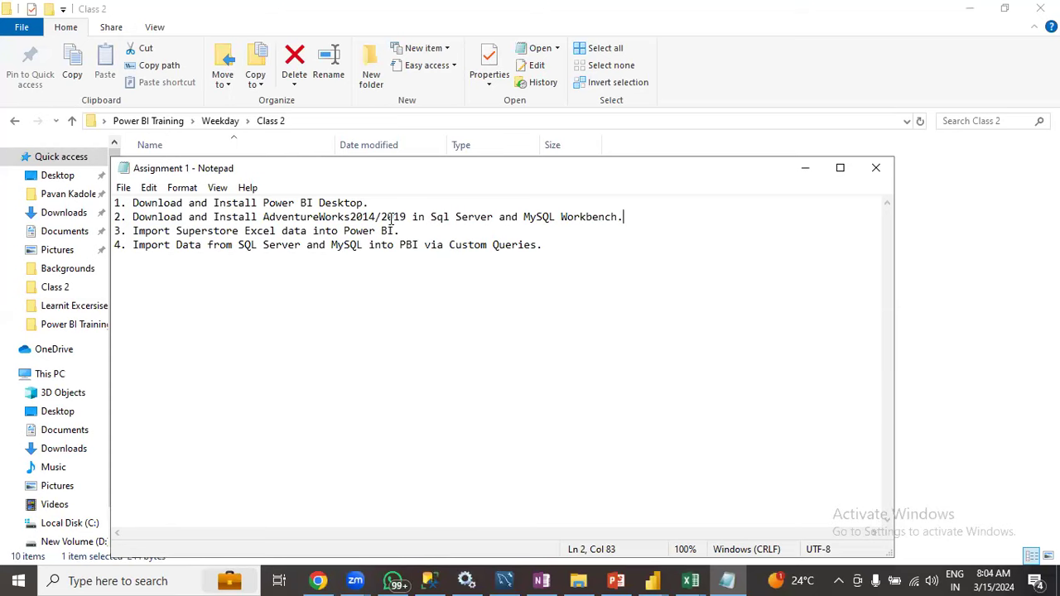
{"action": "left_click_drag", "start_coordinate": [407, 217], "coordinate": [263, 212]}
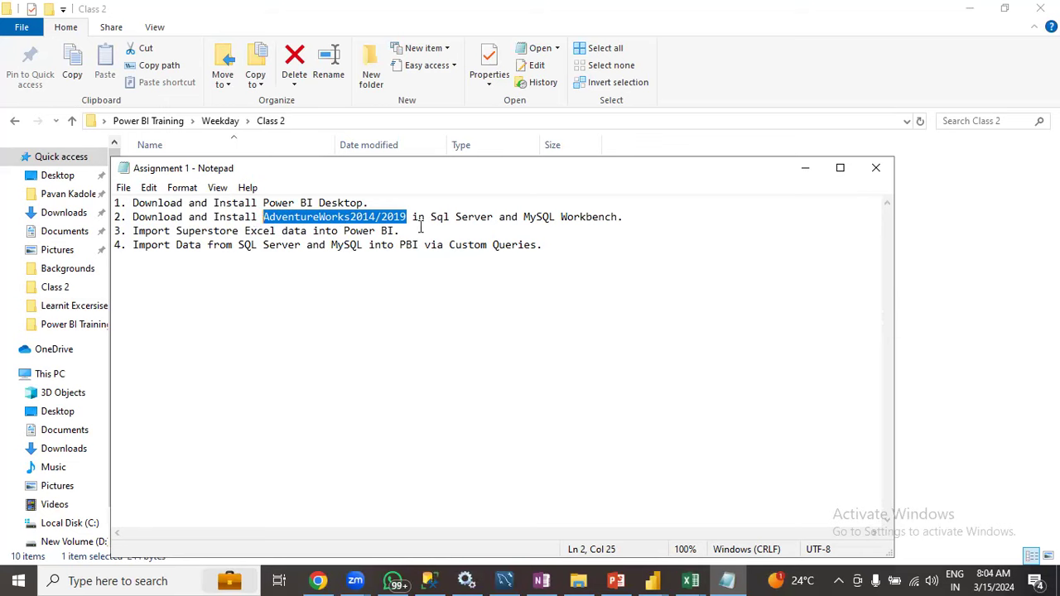
{"action": "left_click_drag", "start_coordinate": [523, 217], "coordinate": [623, 217]}
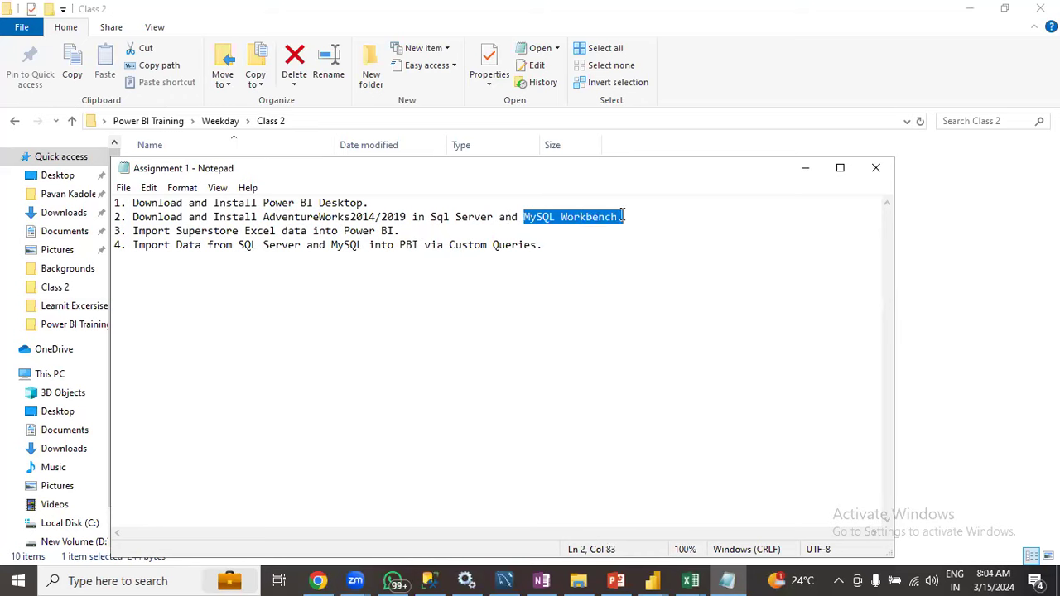
{"action": "left_click", "coordinate": [533, 307]}
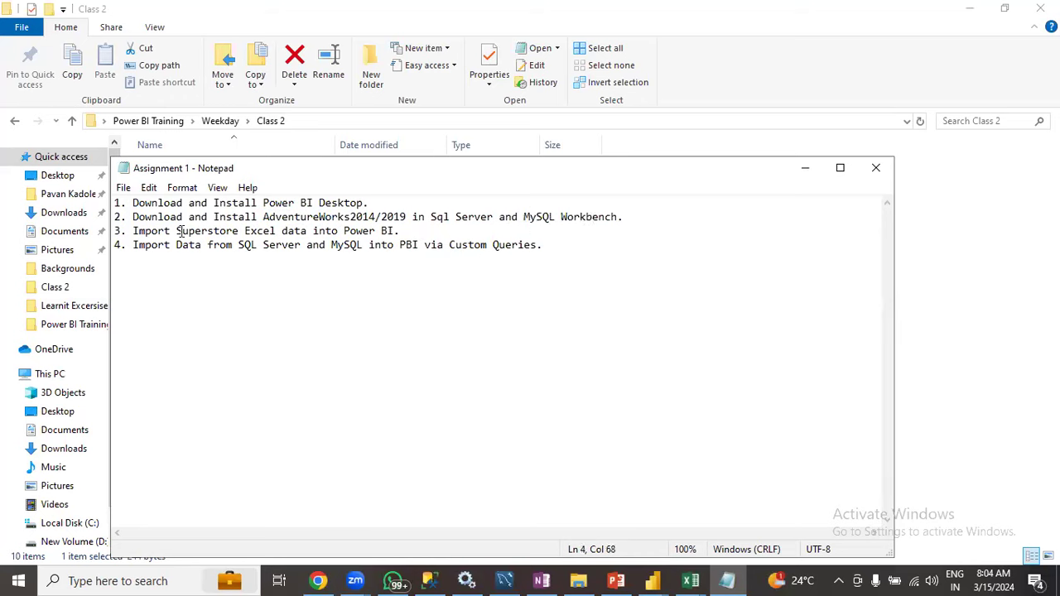
Review assignment task 3 by highlighting "Superstore Excel" and the whole line about importing it into Power BI.
{"action": "left_click_drag", "start_coordinate": [177, 232], "coordinate": [279, 231]}
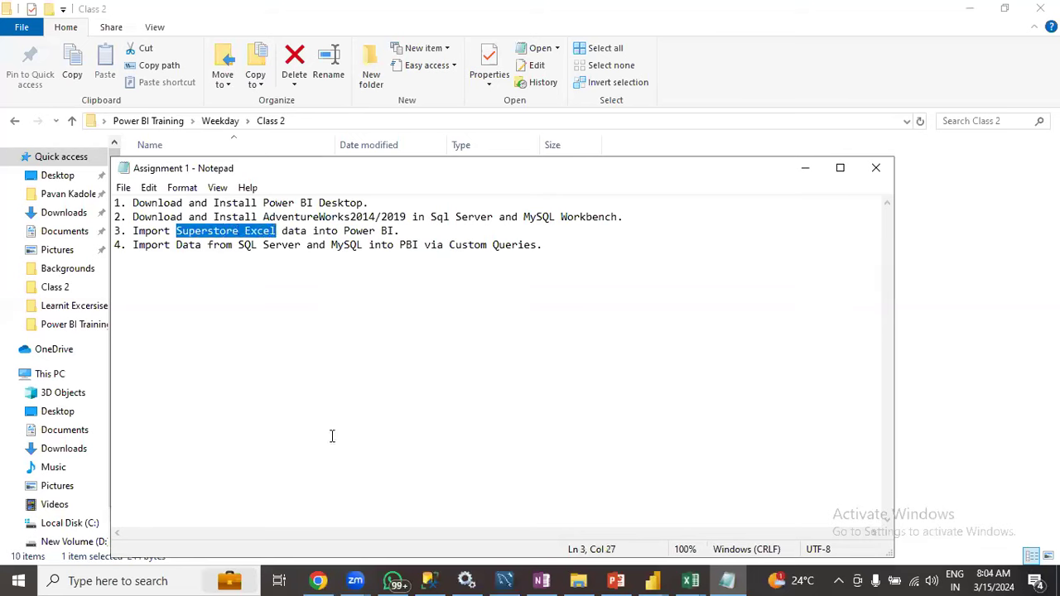
{"action": "left_click", "coordinate": [290, 401]}
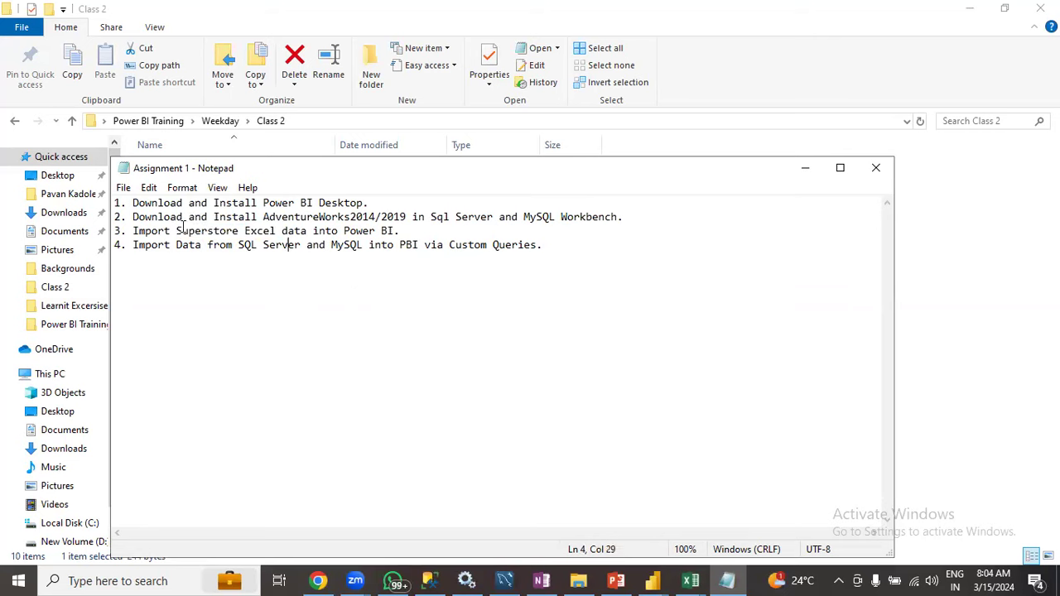
{"action": "left_click_drag", "start_coordinate": [134, 231], "coordinate": [404, 231]}
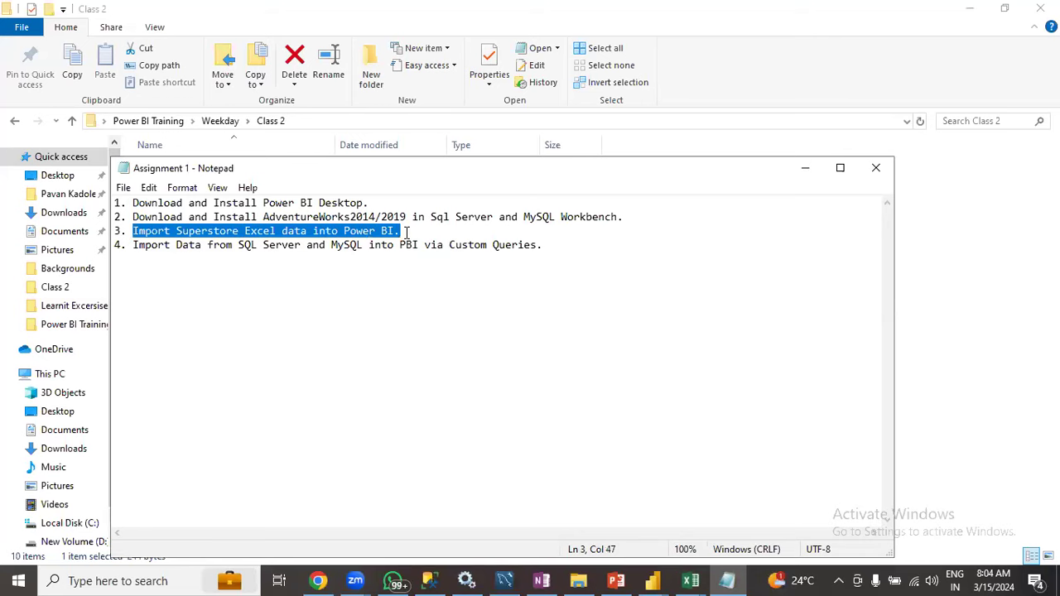
{"action": "left_click", "coordinate": [406, 231]}
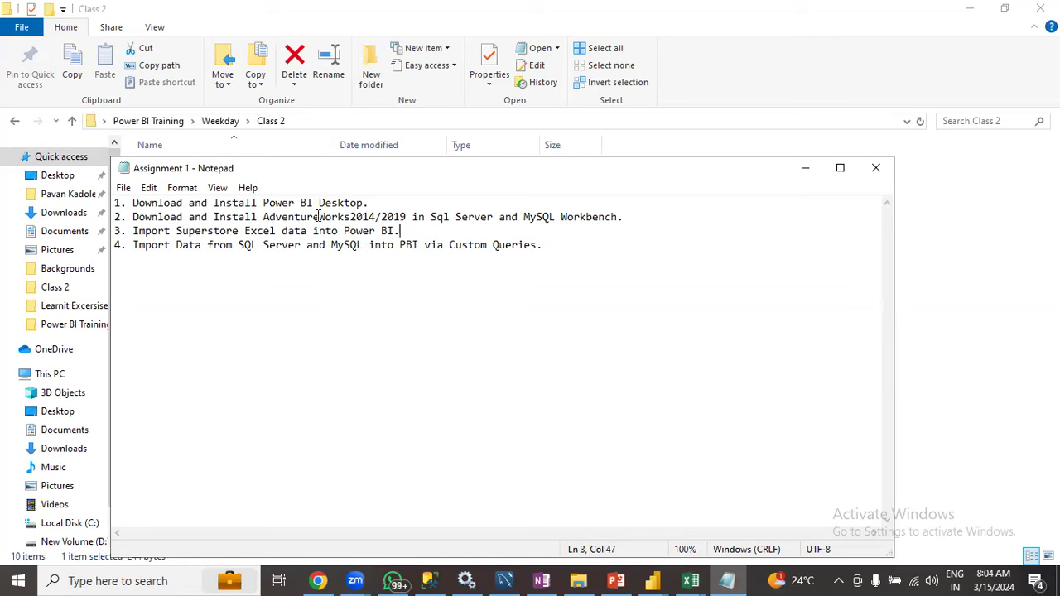
Review task 4 on importing SQL Server and MySQL data via custom queries, recap all four tasks, and minimize the assignment file.
{"action": "left_click_drag", "start_coordinate": [263, 217], "coordinate": [593, 217]}
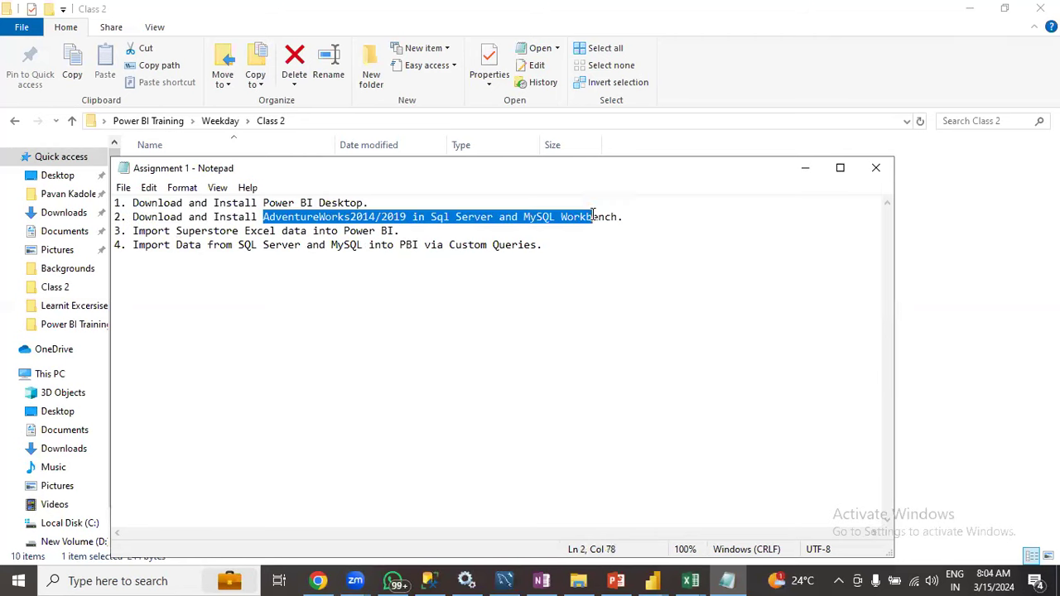
{"action": "double_click", "coordinate": [136, 245]}
{"action": "left_click_drag", "start_coordinate": [221, 245], "coordinate": [544, 247]}
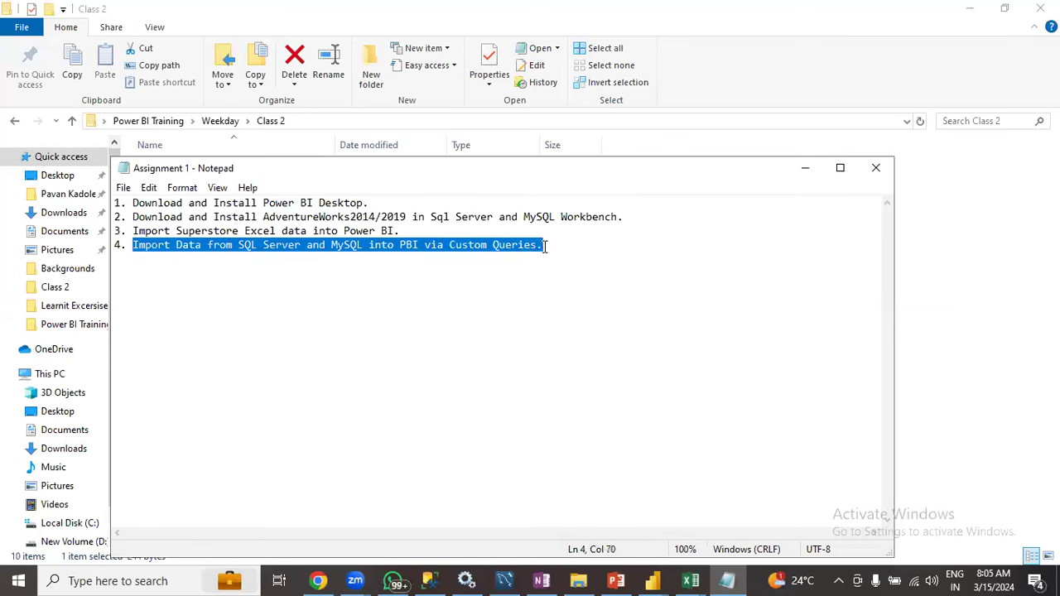
{"action": "left_click", "coordinate": [548, 247]}
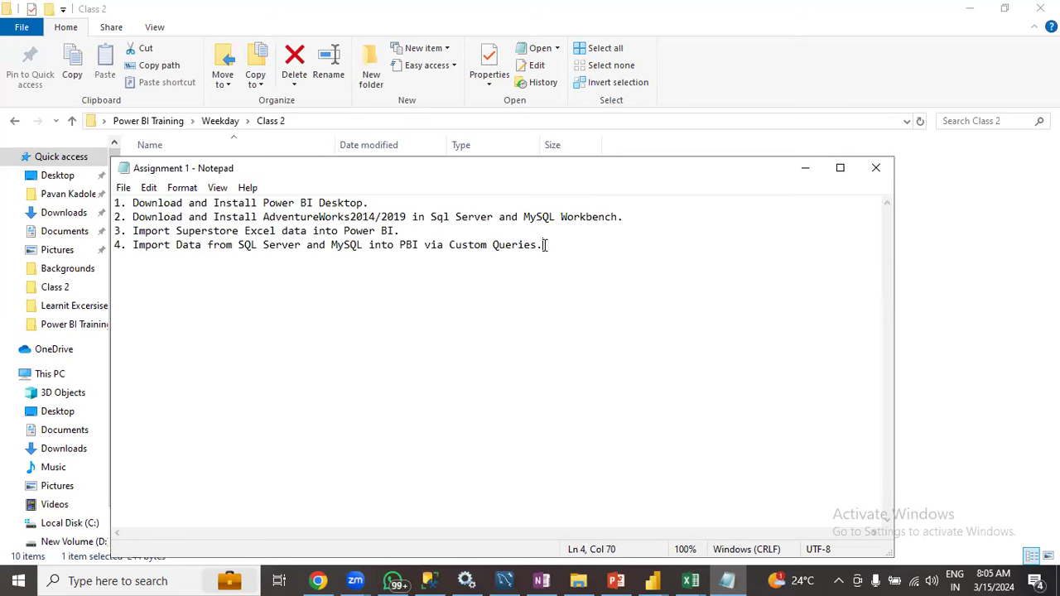
{"action": "left_click_drag", "start_coordinate": [544, 245], "coordinate": [108, 206]}
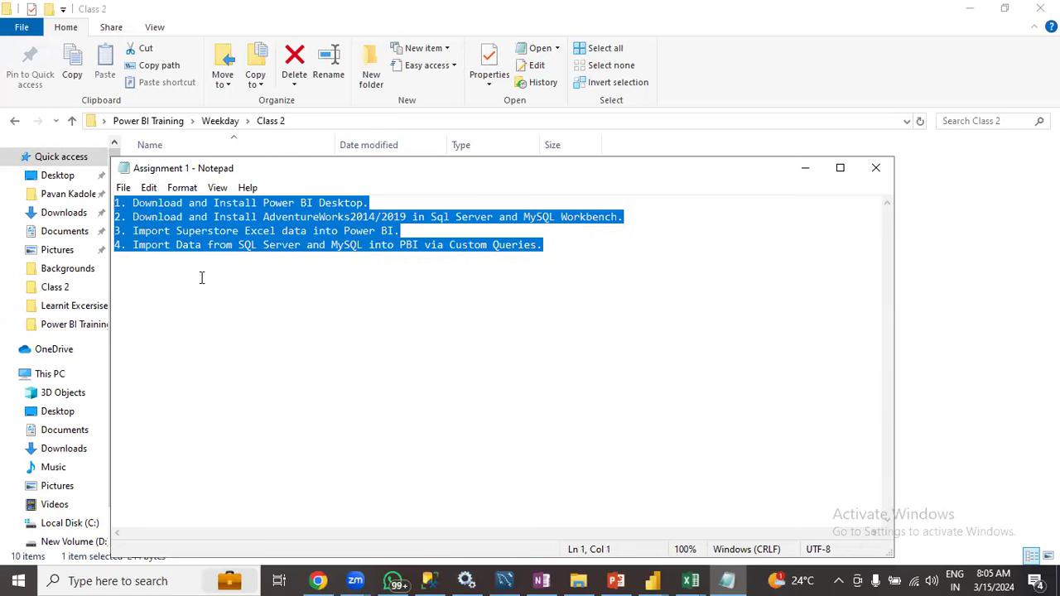
{"action": "left_click", "coordinate": [544, 245]}
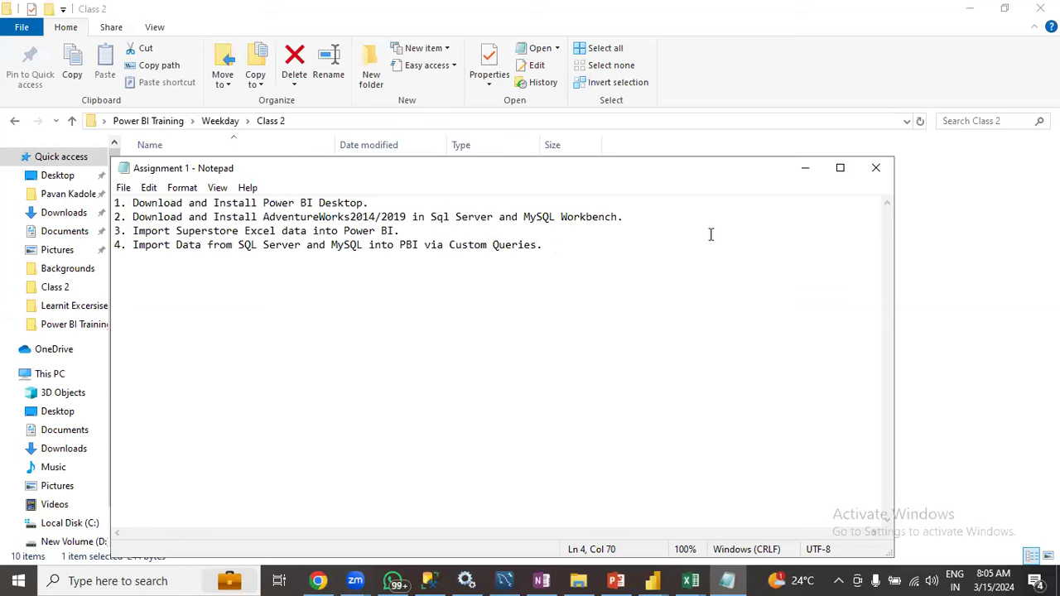
{"action": "left_click", "coordinate": [806, 169]}
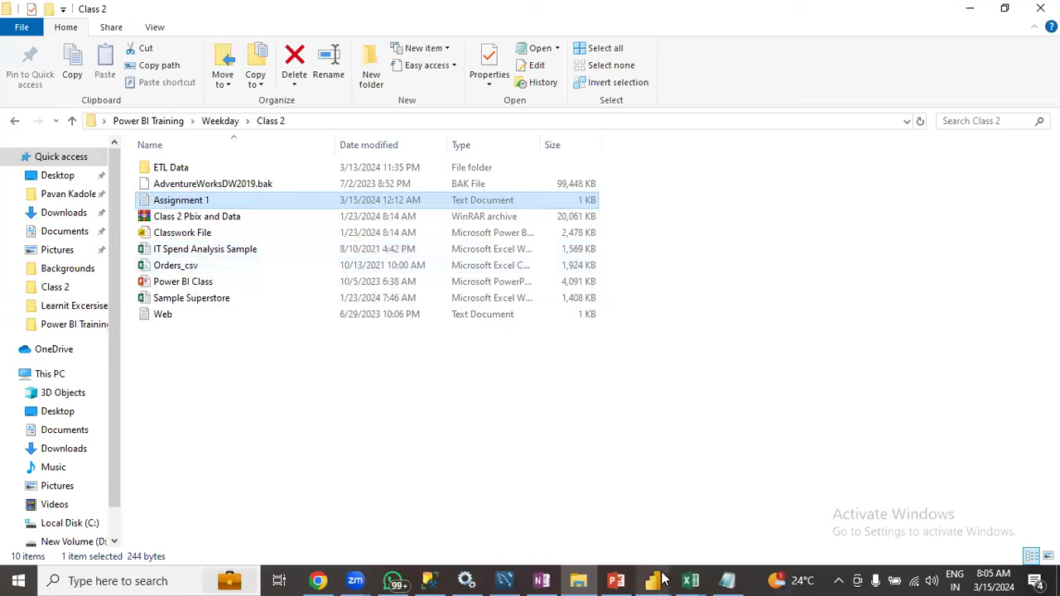
Close the untitled DirectQuery report and switch to the untitled Power BI Desktop report containing the Orders, Returns and Users tables.
{"action": "mouse_move", "coordinate": [653, 580]}
{"action": "left_click", "coordinate": [567, 485]}
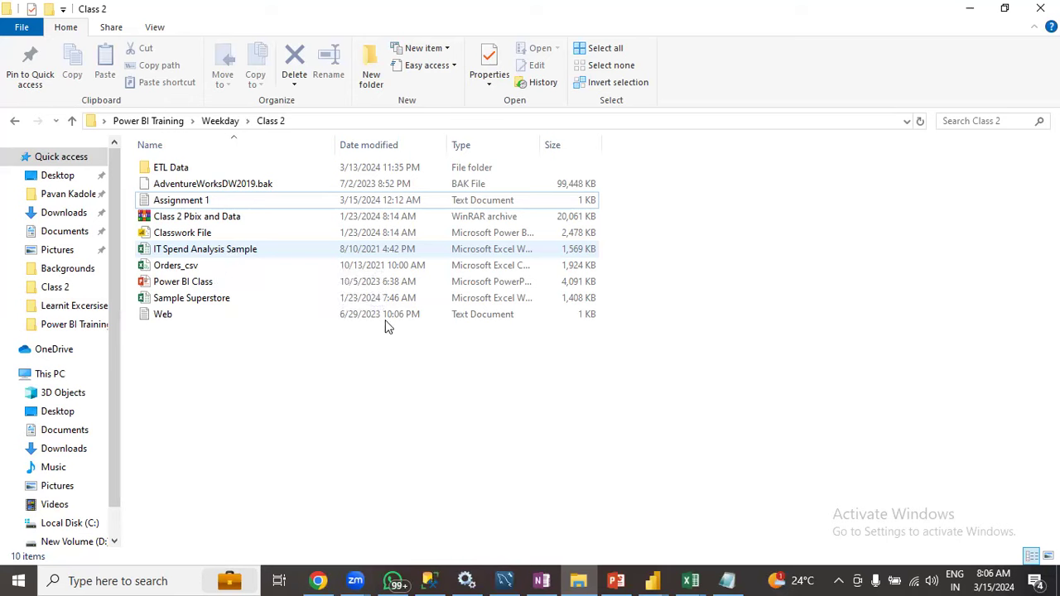
{"action": "left_click", "coordinate": [654, 578]}
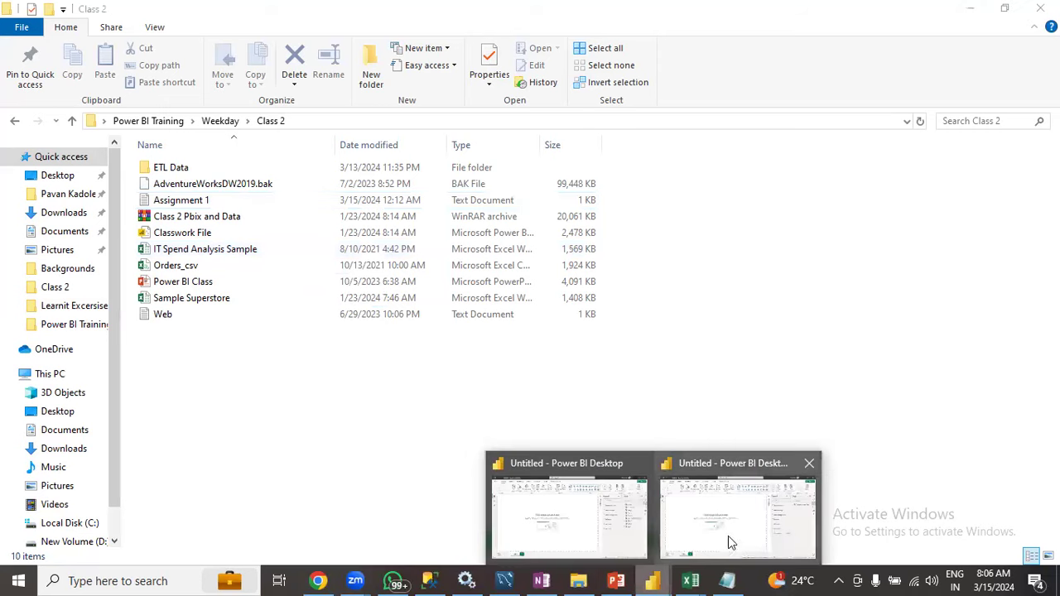
{"action": "left_click", "coordinate": [805, 468]}
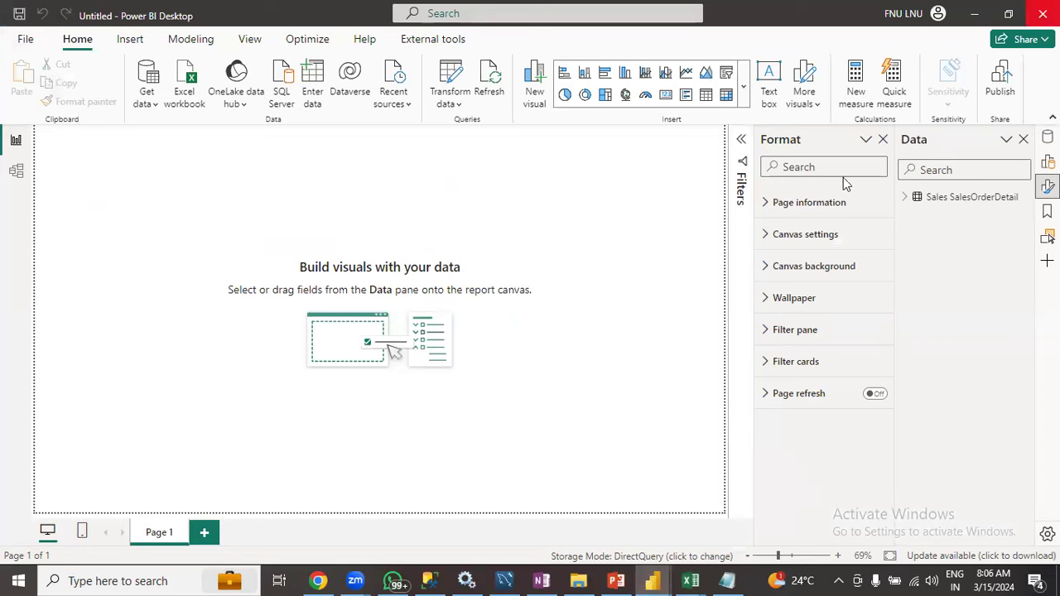
{"action": "left_click", "coordinate": [605, 323]}
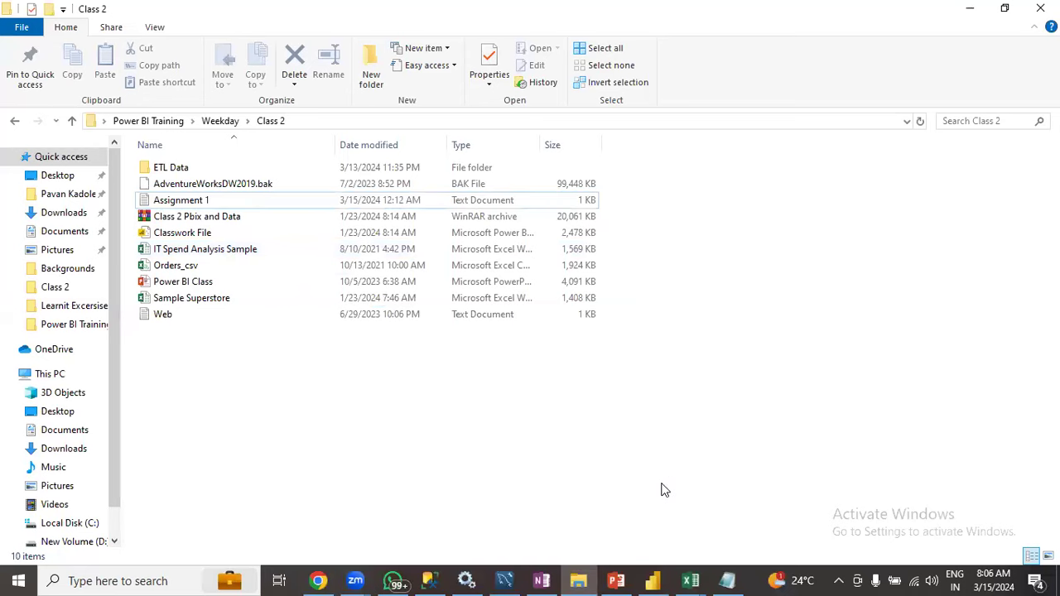
{"action": "left_click", "coordinate": [652, 577]}
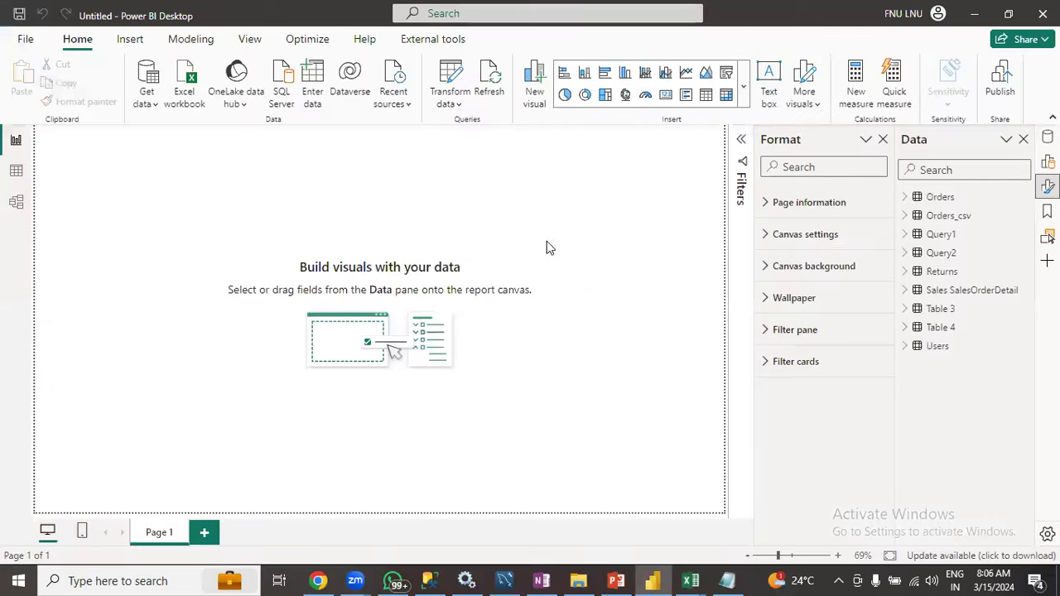
Close the untitled imported-data report without saving and start a fresh Power BI Desktop session.
{"action": "left_click", "coordinate": [1043, 14]}
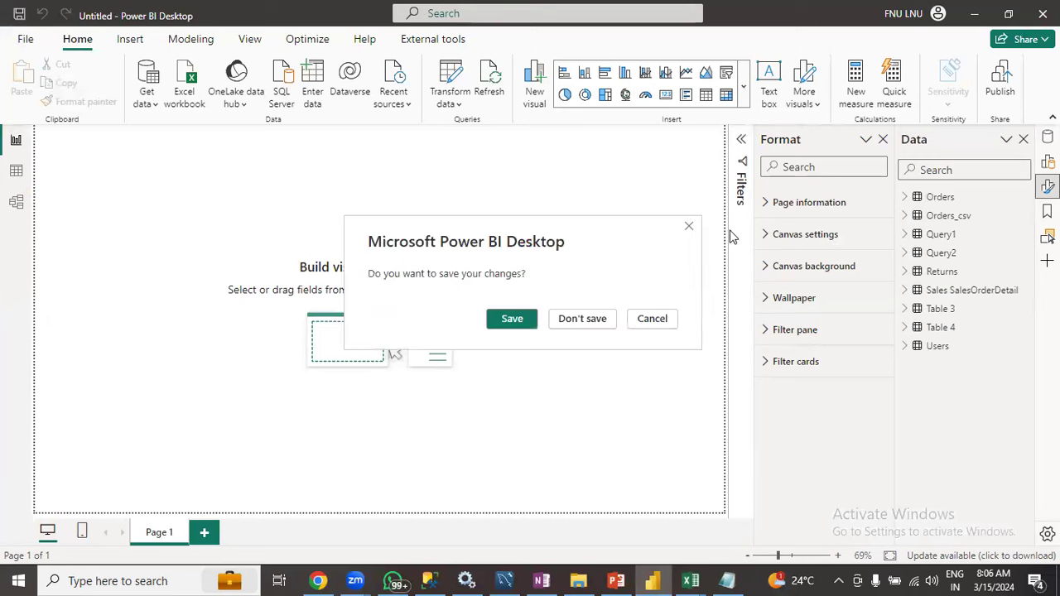
{"action": "left_click", "coordinate": [587, 321]}
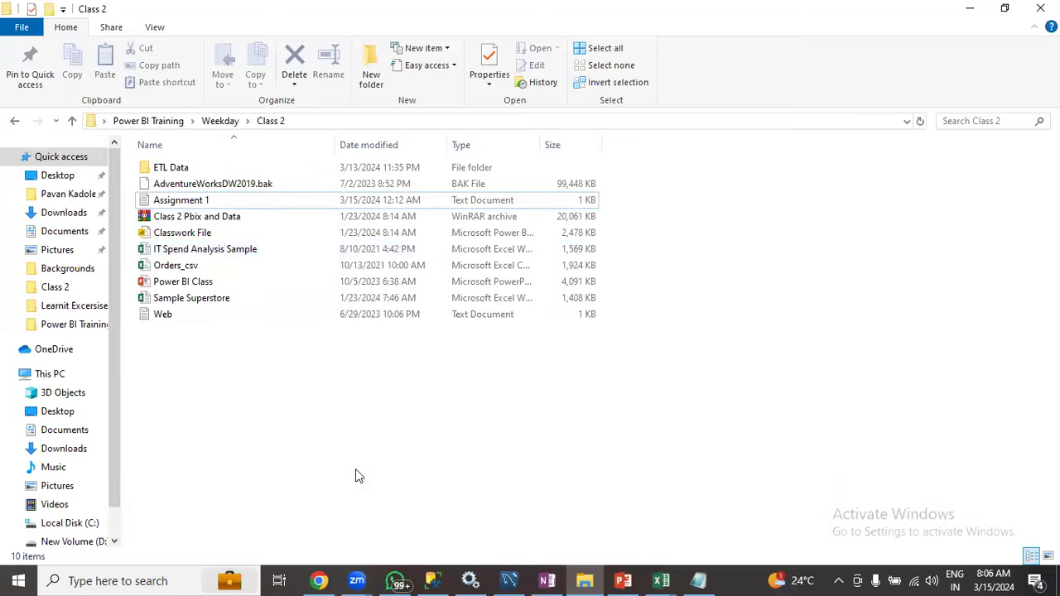
{"action": "left_click", "coordinate": [135, 580]}
{"action": "type", "text": "p"}
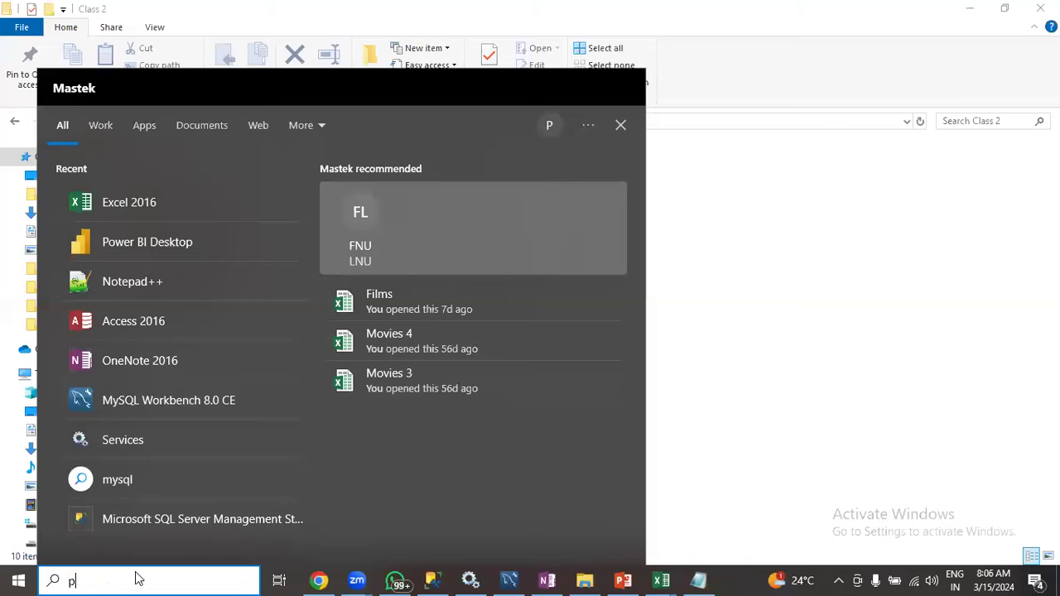
{"action": "type", "text": "bi"}
{"action": "key", "text": "Return"}
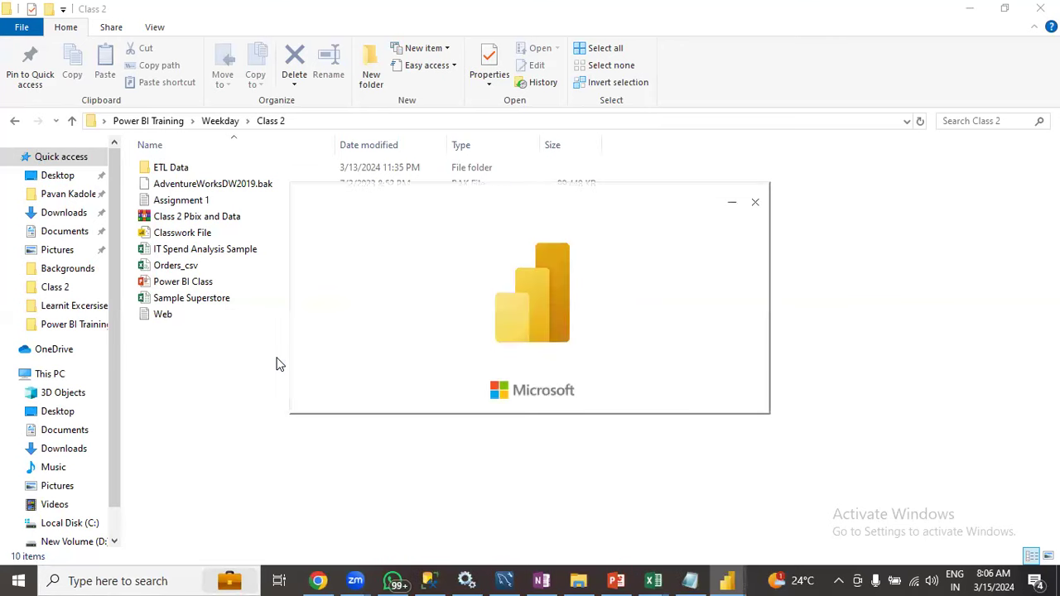
{"action": "left_click", "coordinate": [734, 204]}
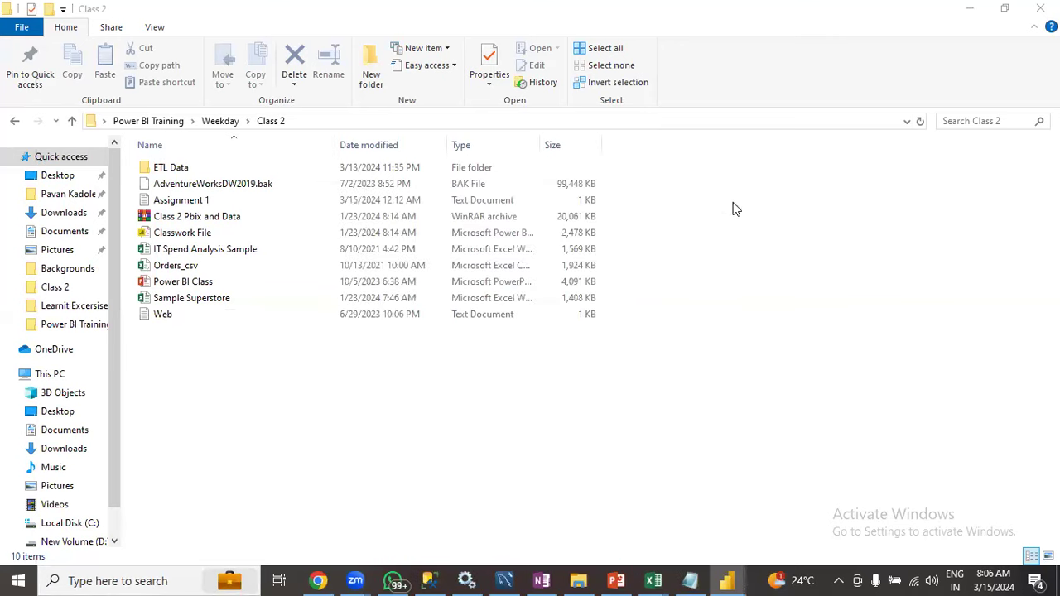
Open the IT Spend Analysis Sample workbook from the Class 2 folder in Excel and enable editing.
{"action": "left_click", "coordinate": [168, 250]}
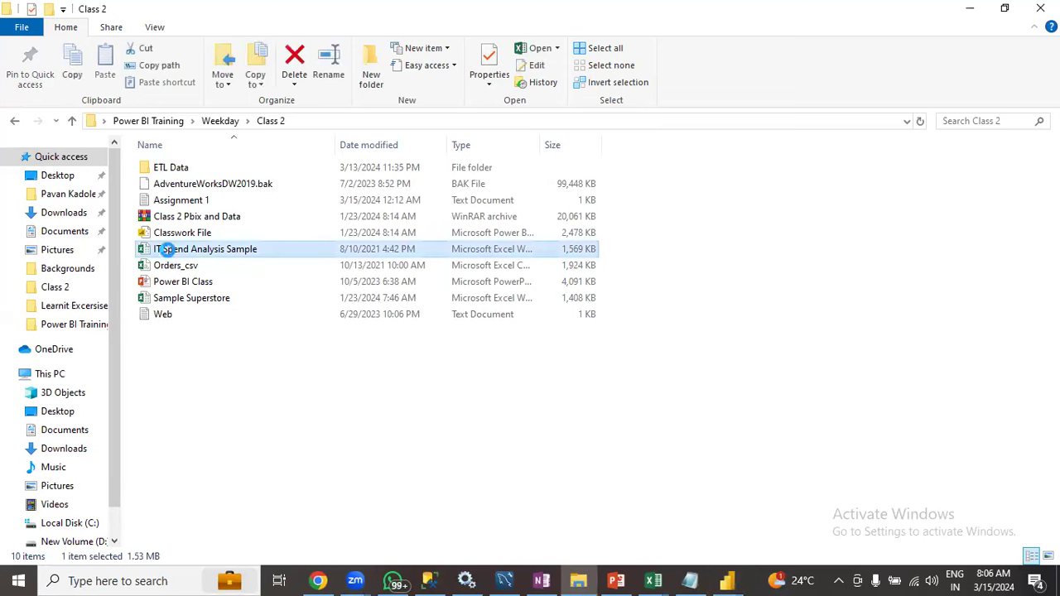
{"action": "right_click", "coordinate": [168, 249]}
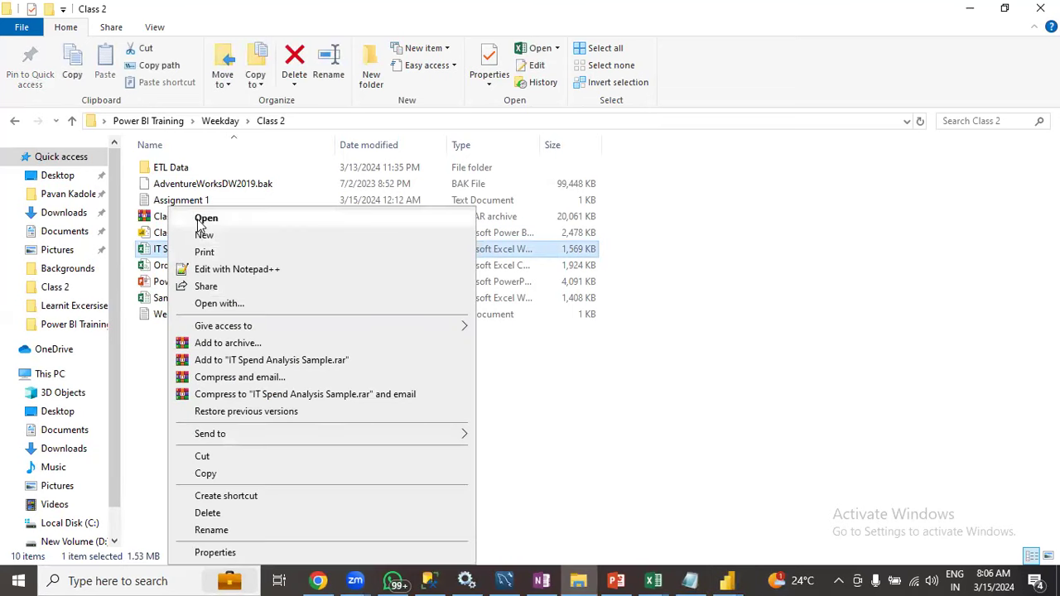
{"action": "left_click", "coordinate": [205, 220]}
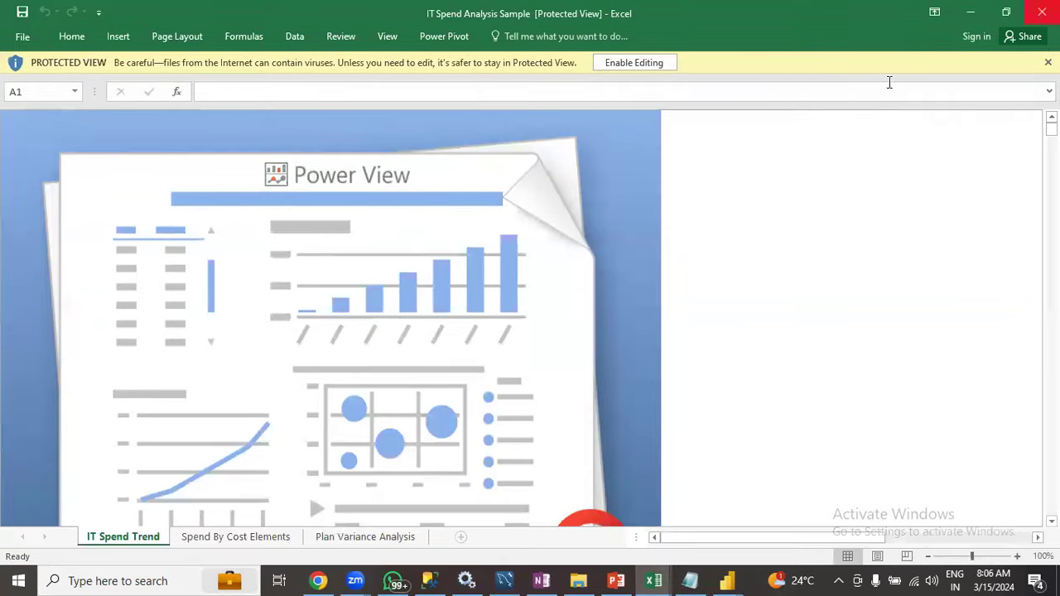
{"action": "left_click", "coordinate": [622, 64]}
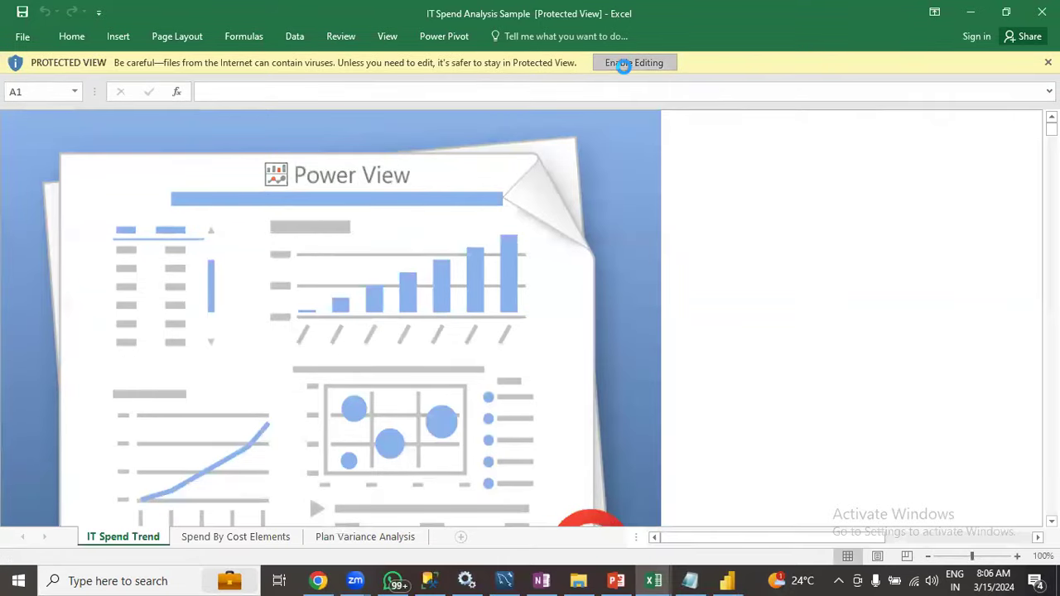
Look through the Power View content on the IT Spend Trend, Spend By Cost Elements and Plan Variance Analysis sheets.
{"action": "scroll", "coordinate": [356, 314], "scroll_direction": "down", "scroll_amount": 3}
{"action": "scroll", "coordinate": [355, 357], "scroll_direction": "down", "scroll_amount": 3}
{"action": "scroll", "coordinate": [351, 390], "scroll_direction": "up", "scroll_amount": 5}
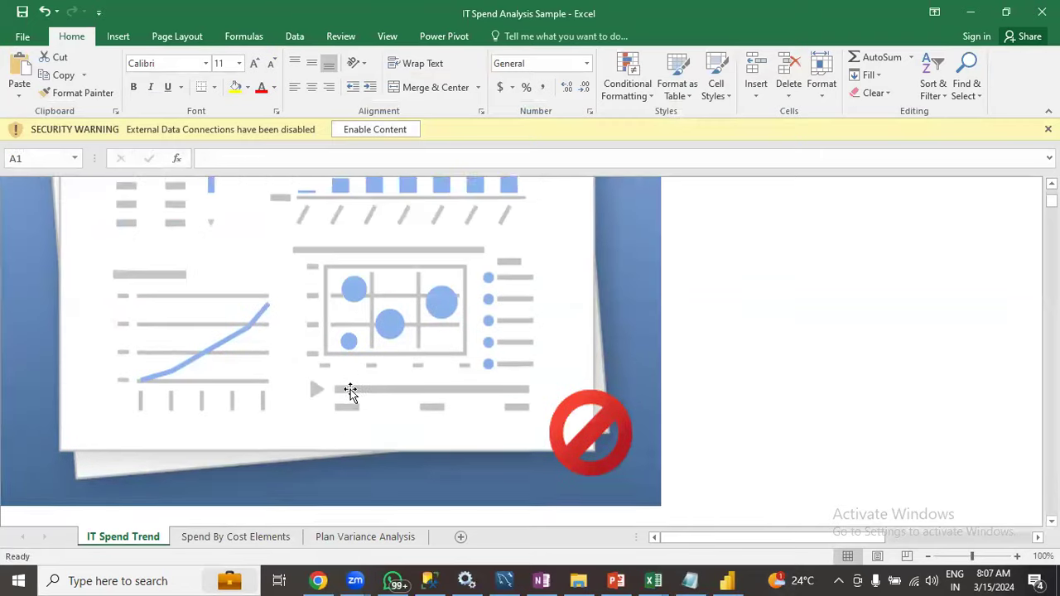
{"action": "scroll", "coordinate": [440, 334], "scroll_direction": "up", "scroll_amount": 2}
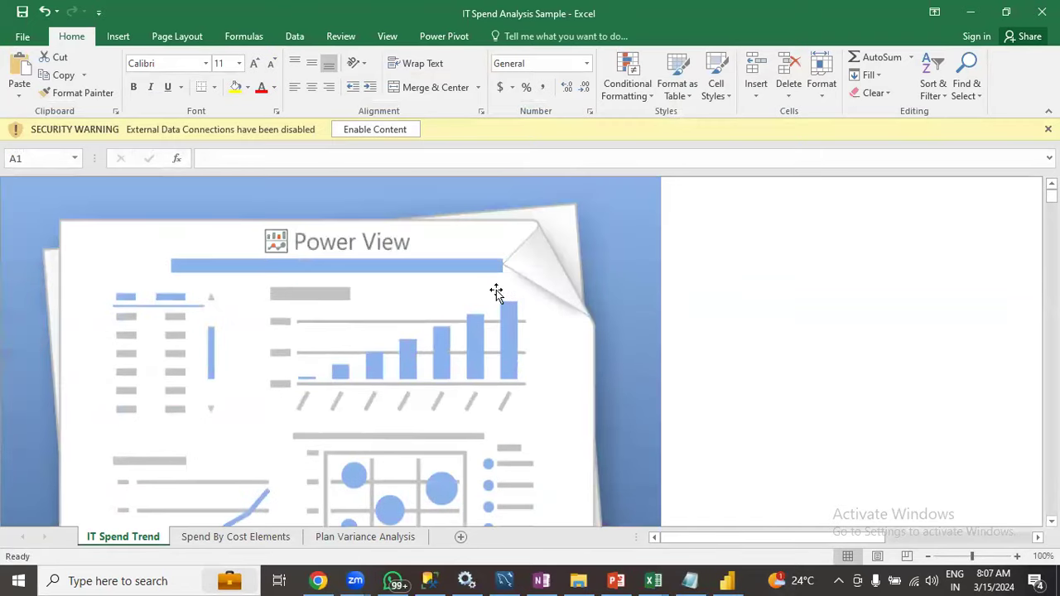
{"action": "key", "text": "ctrl+Page_Down"}
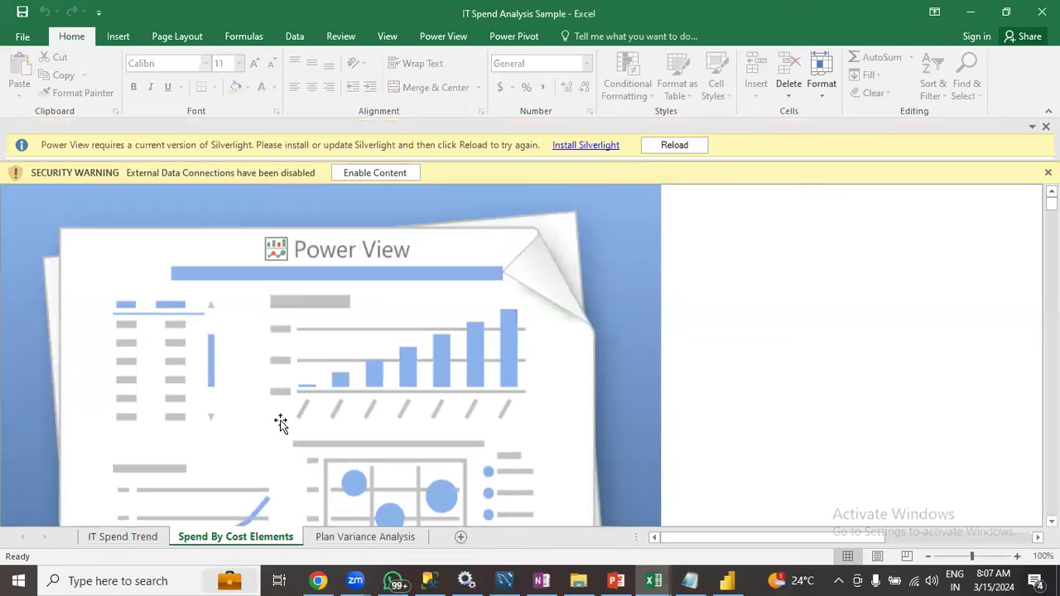
{"action": "key", "text": "ctrl+Page_Down"}
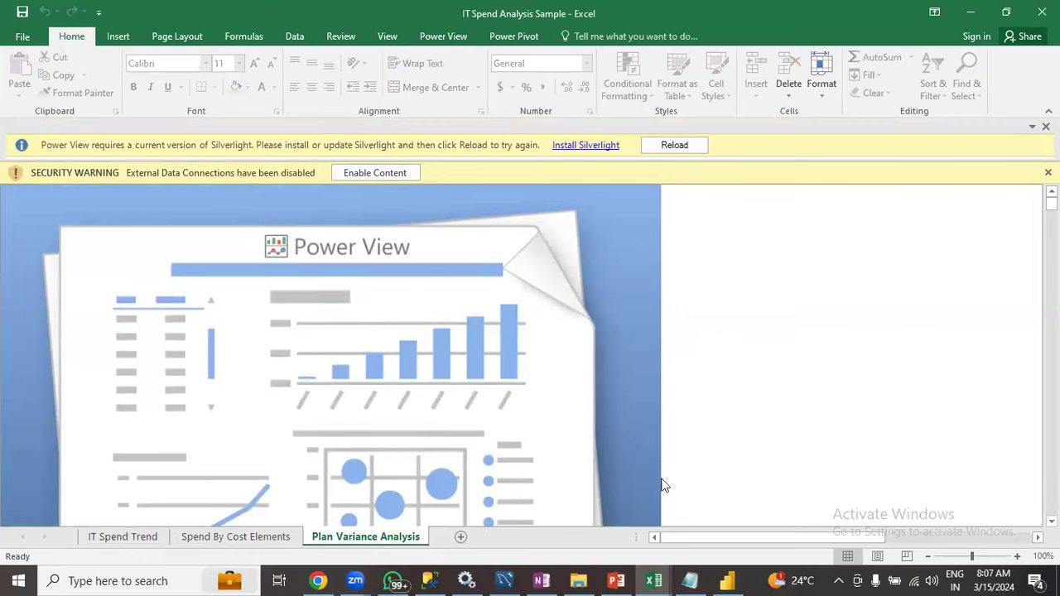
Dismiss the Power BI Desktop start screen, and close the IT Spend Analysis Sample and Book1 workbooks in Excel without saving Book1.
{"action": "left_click", "coordinate": [729, 580]}
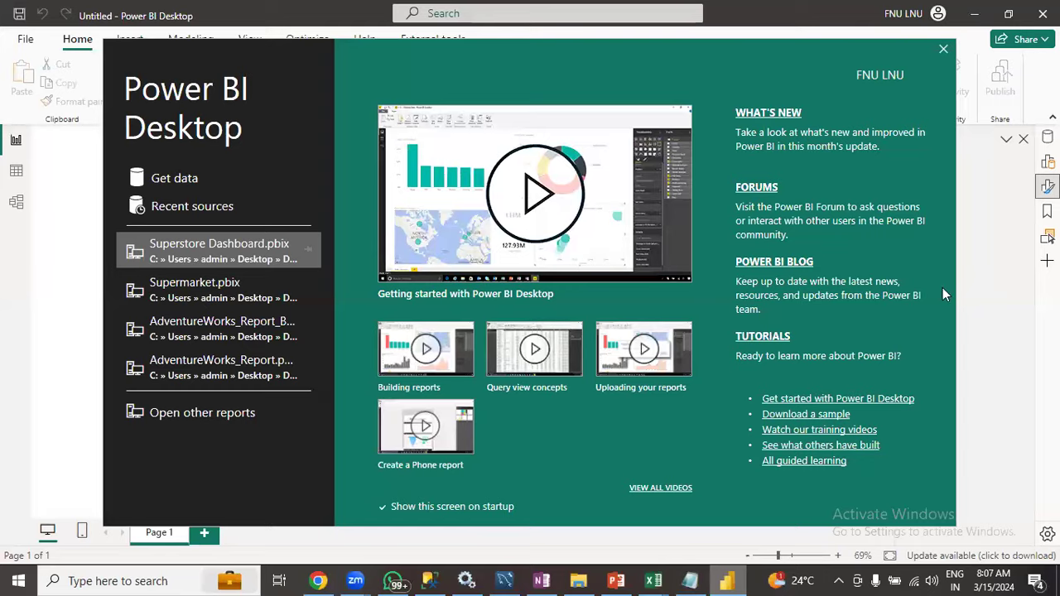
{"action": "left_click", "coordinate": [942, 49]}
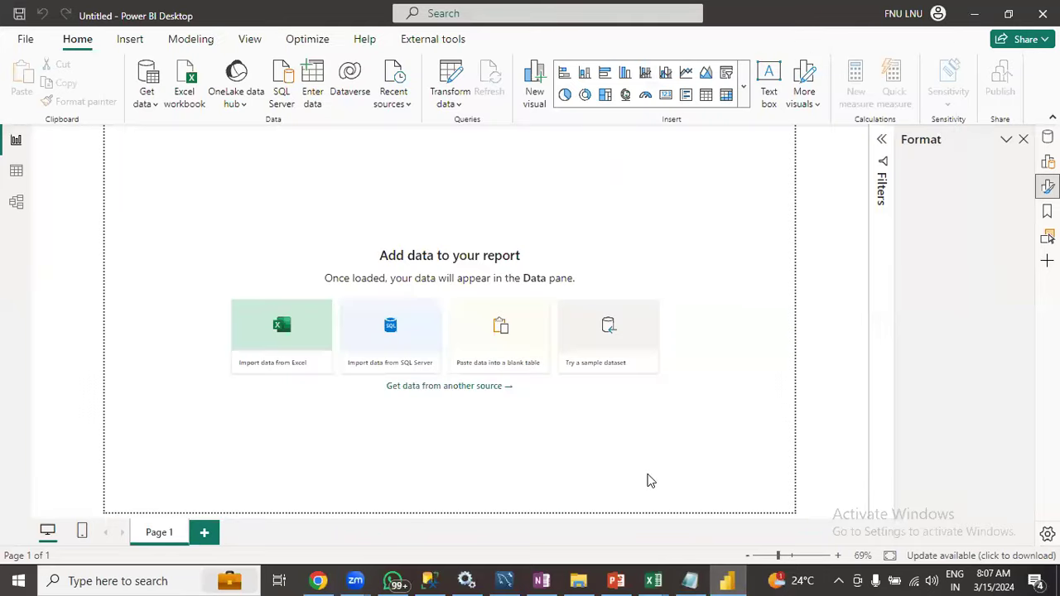
{"action": "left_click", "coordinate": [654, 581]}
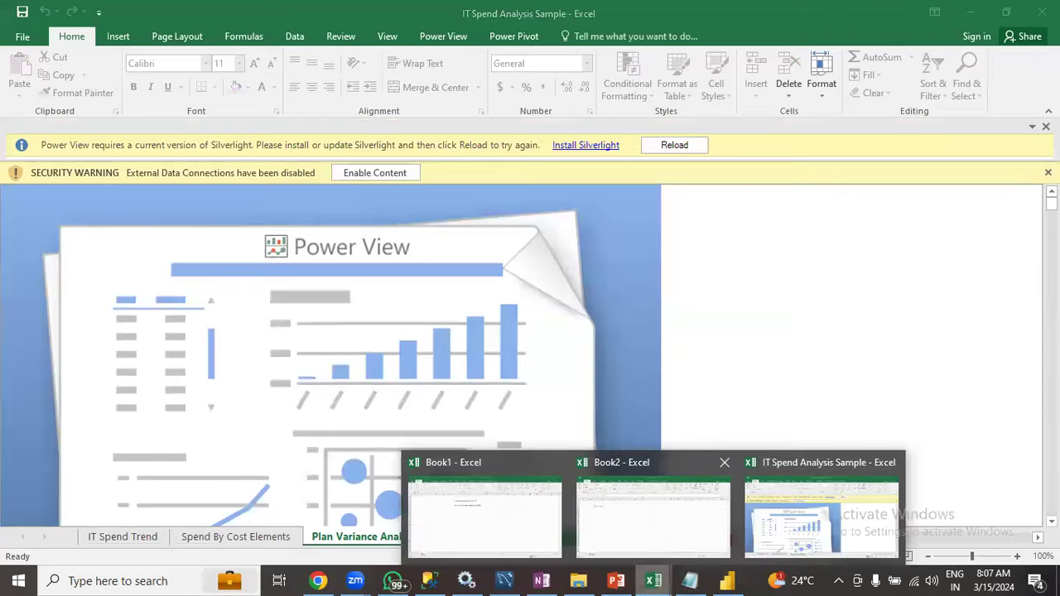
{"action": "left_click", "coordinate": [1042, 13]}
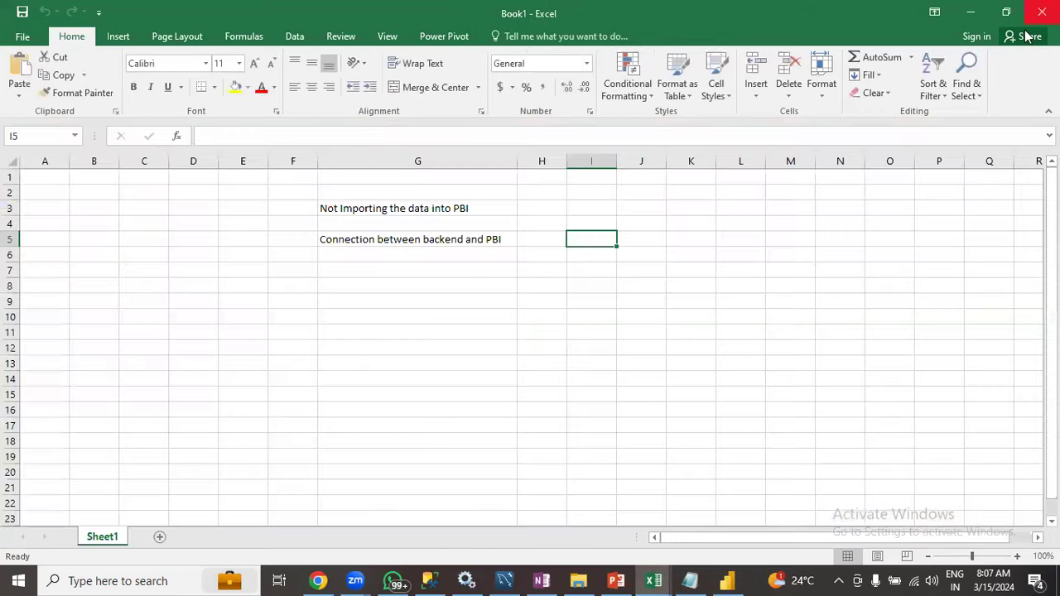
{"action": "left_click", "coordinate": [1043, 11]}
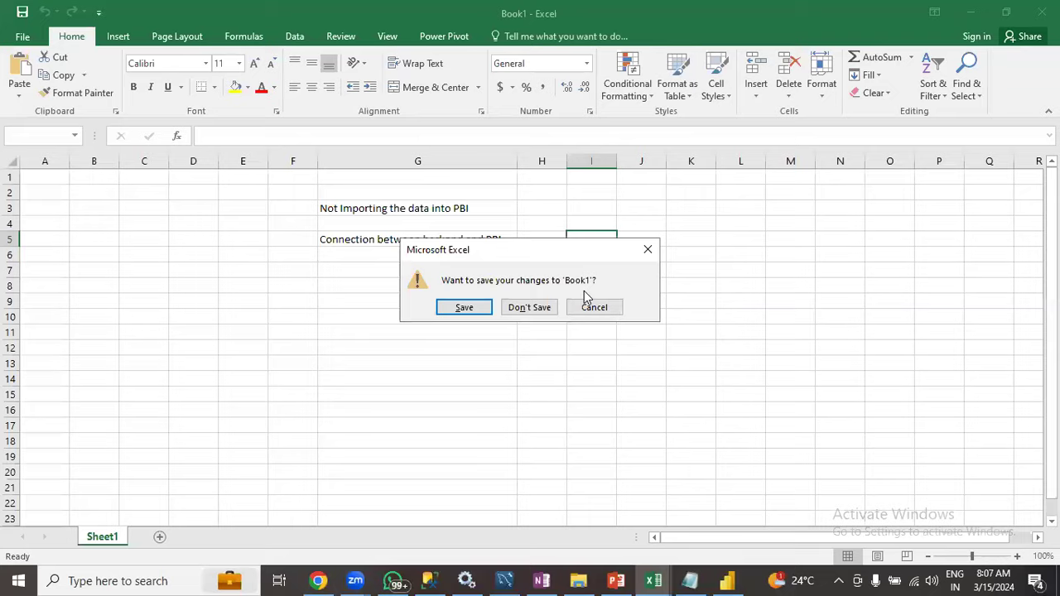
{"action": "left_click", "coordinate": [528, 307]}
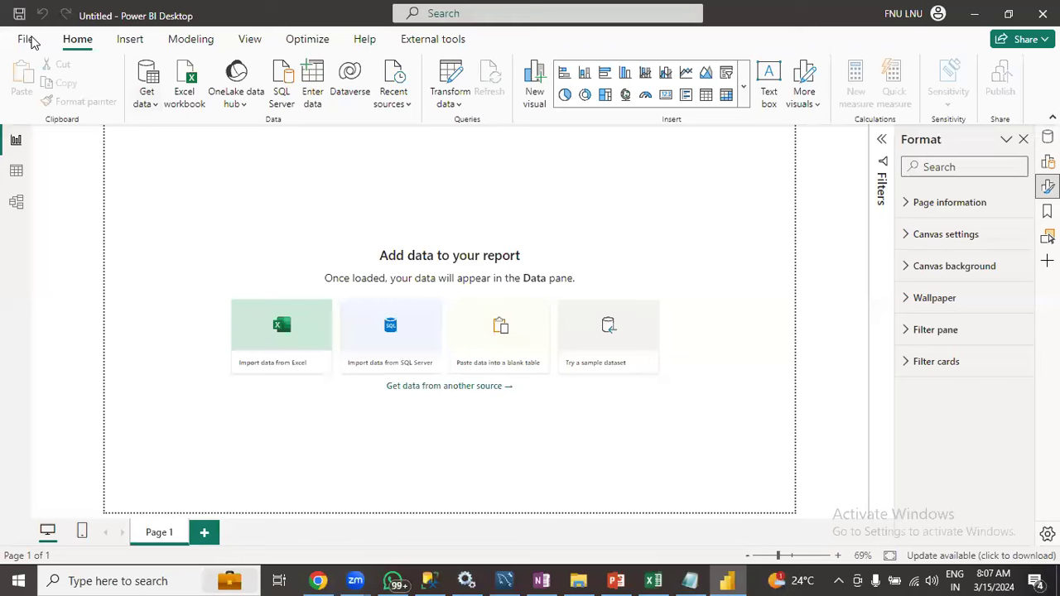
Import the IT Spend Analysis Sample workbook's contents into Power BI Desktop using the Power Query, Power Pivot, Power View import.
{"action": "left_click", "coordinate": [26, 42]}
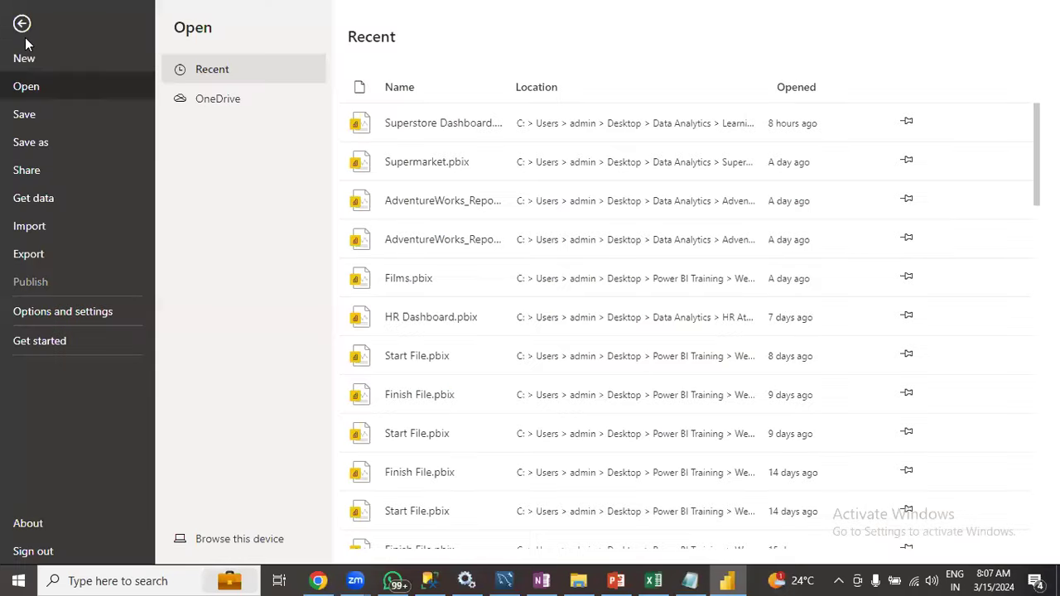
{"action": "left_click", "coordinate": [30, 232]}
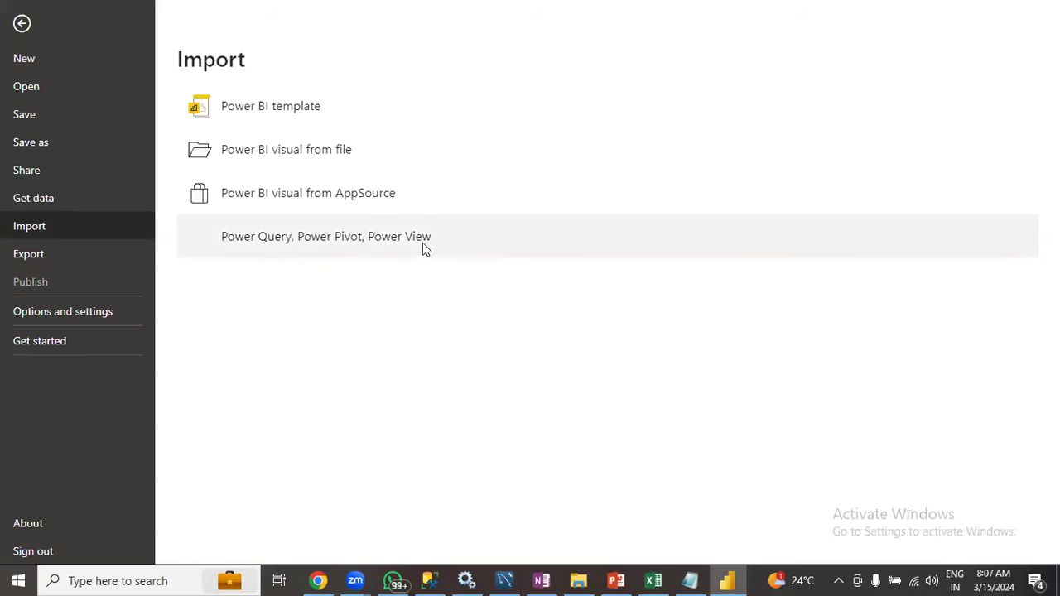
{"action": "key", "text": "Escape"}
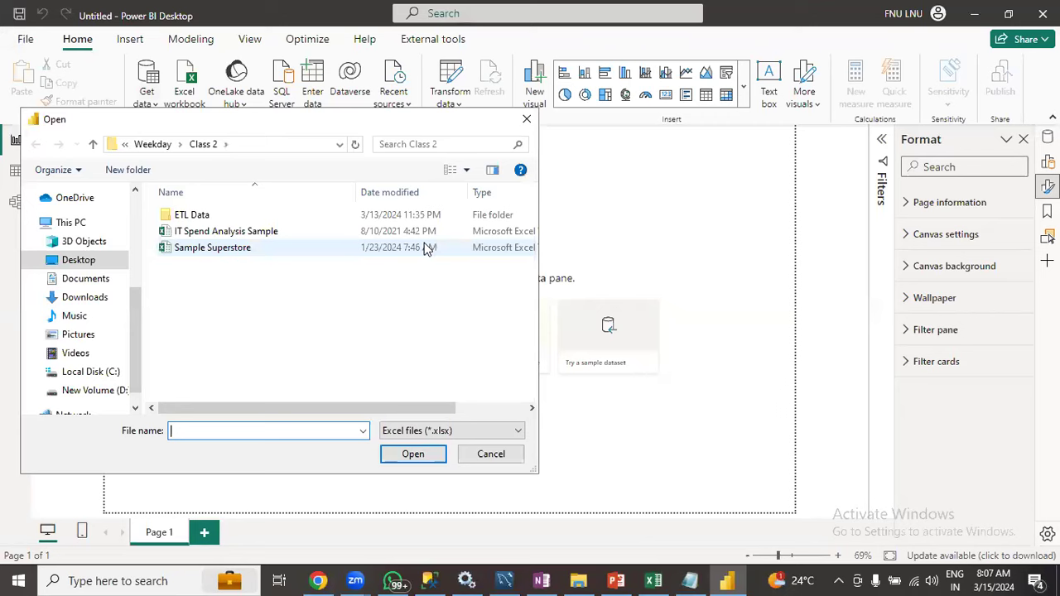
{"action": "left_click", "coordinate": [179, 233]}
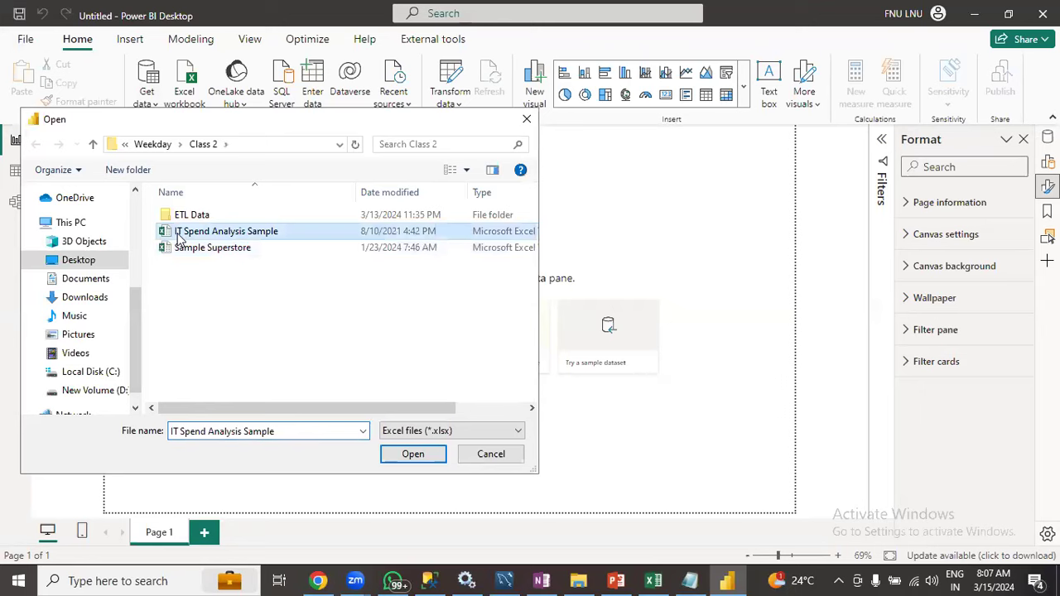
{"action": "left_click", "coordinate": [413, 454]}
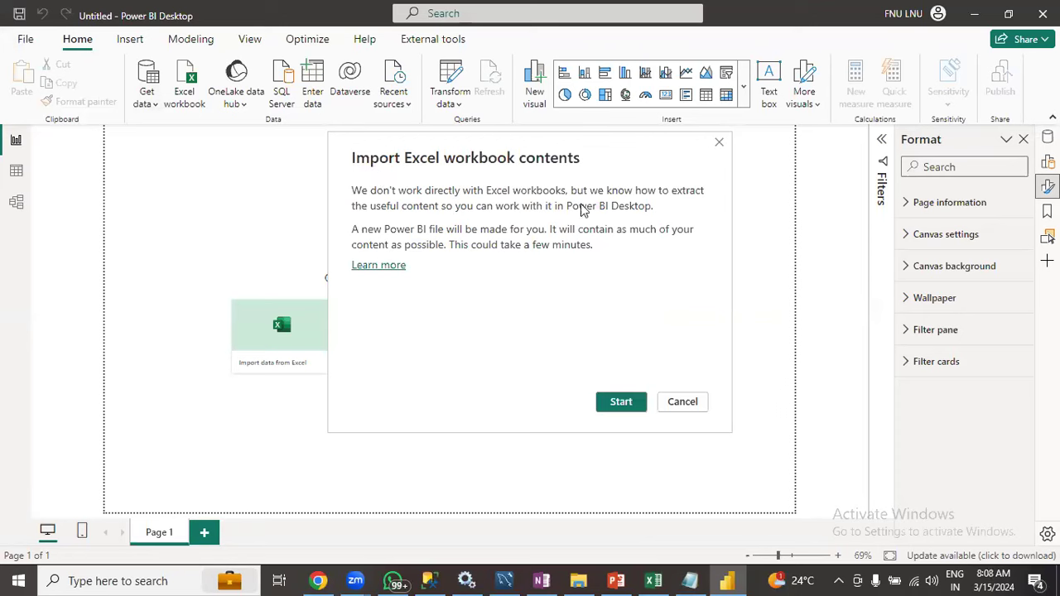
{"action": "left_click", "coordinate": [622, 403]}
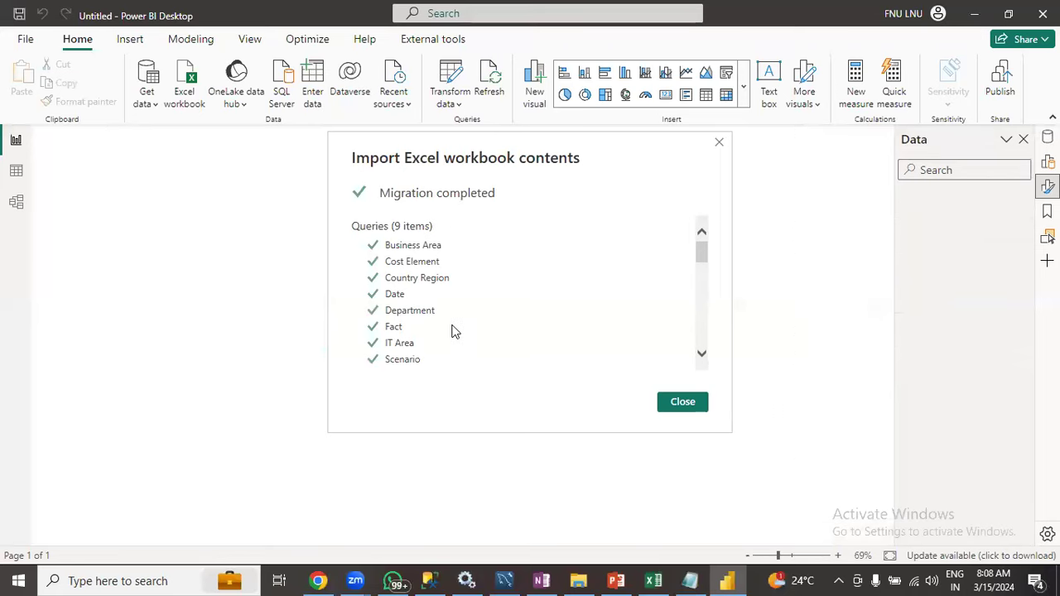
{"action": "left_click", "coordinate": [693, 405]}
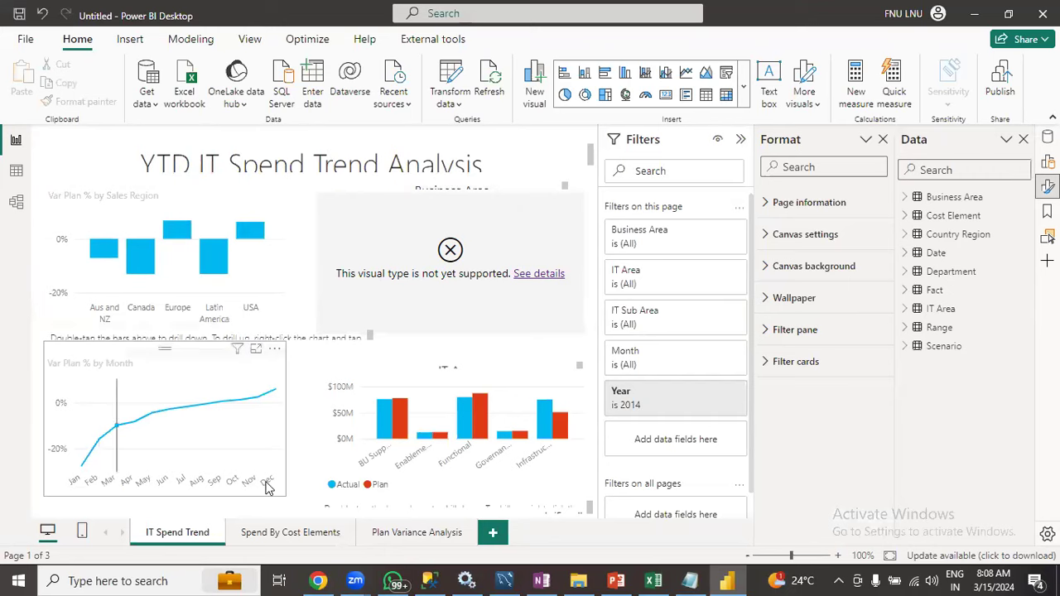
View the imported Spend By Cost Elements and Plan Variance Analysis pages, and return to the IT Spend Trend page.
{"action": "left_click", "coordinate": [290, 532]}
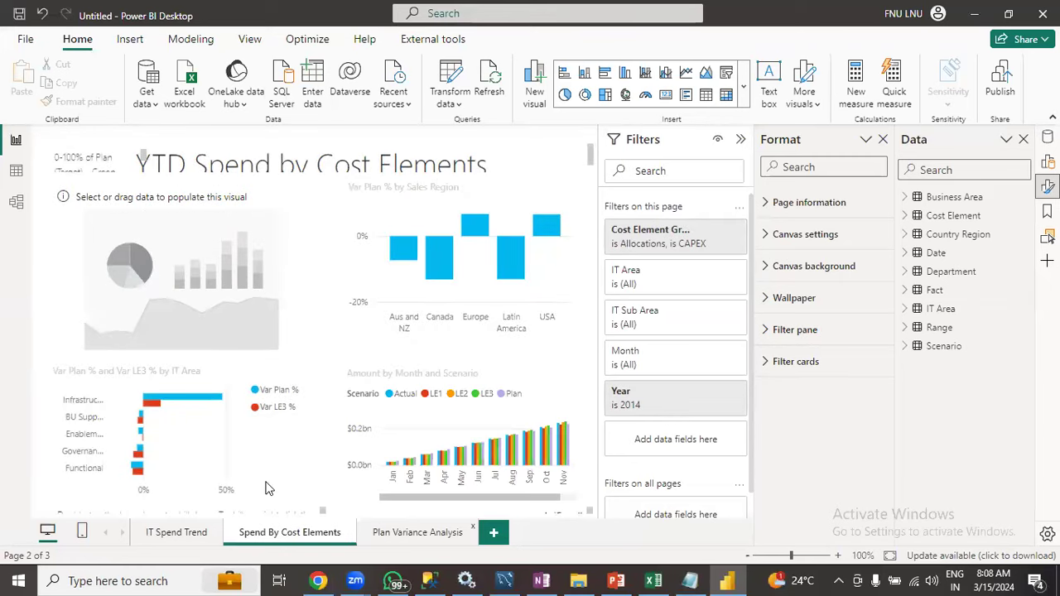
{"action": "key", "text": "ctrl+Page_Down"}
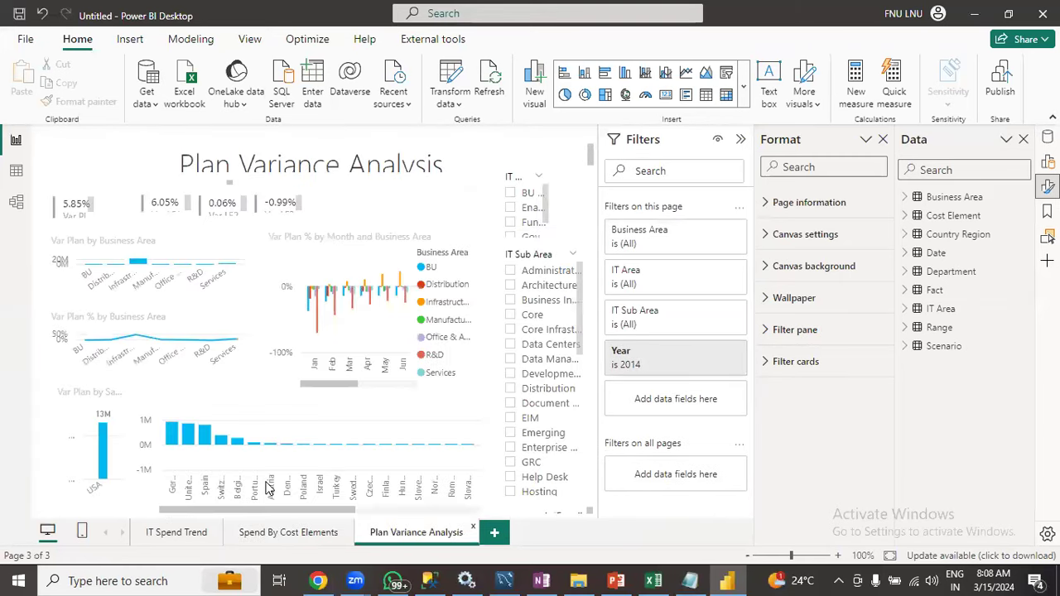
{"action": "left_click", "coordinate": [177, 533]}
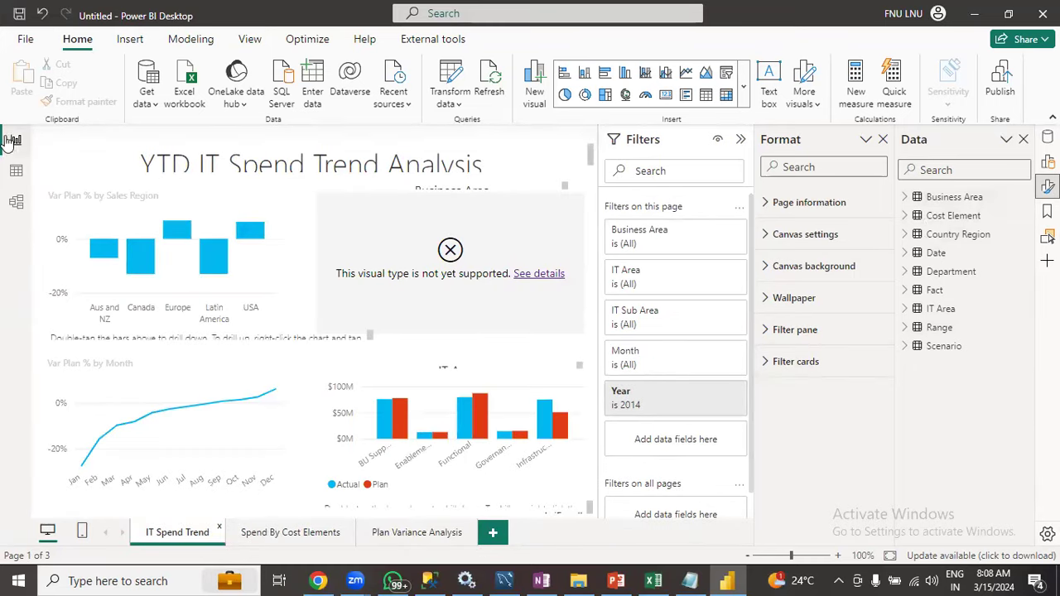
Inspect the imported table relationships in the model view with the properties collapsed, and return to the report view.
{"action": "left_click", "coordinate": [20, 205]}
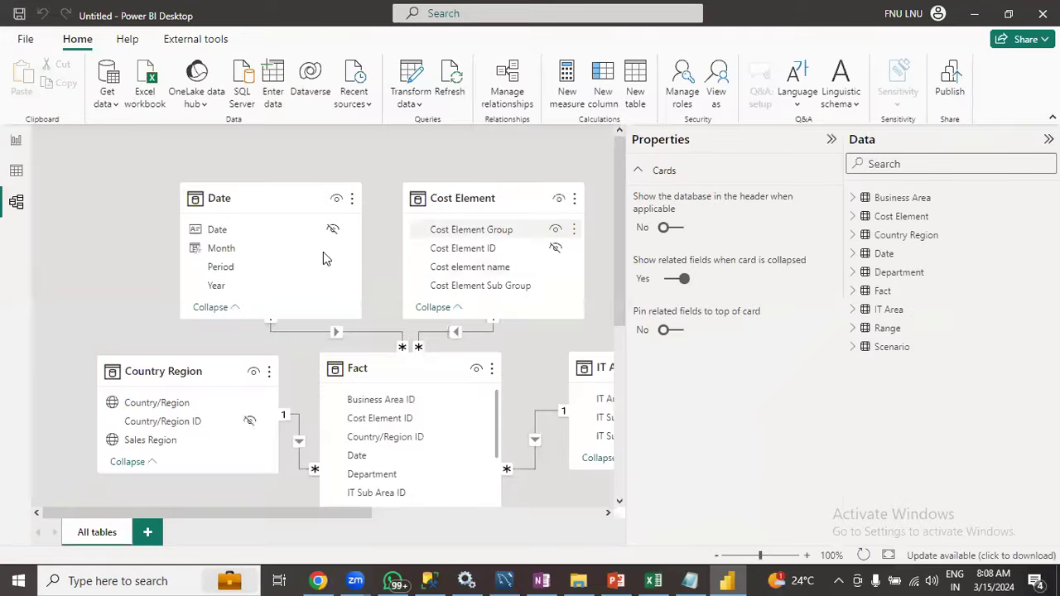
{"action": "left_click", "coordinate": [829, 141]}
{"action": "left_click_drag", "start_coordinate": [810, 280], "coordinate": [604, 175]}
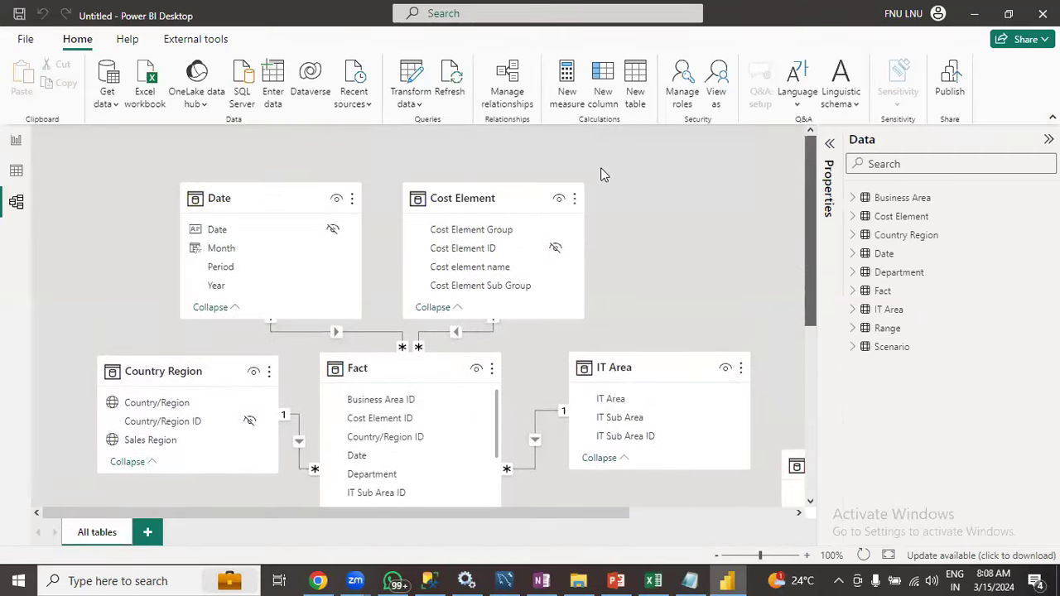
{"action": "left_click", "coordinate": [16, 141]}
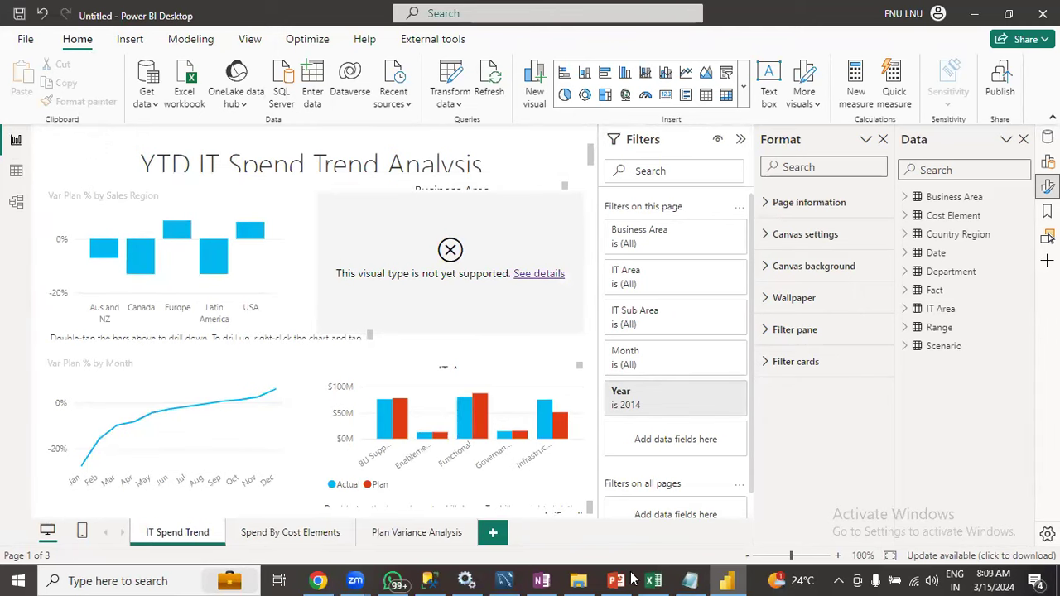
Review the Spend By Cost Elements, Plan Variance Analysis and IT Spend Trend pages again, and display the report's import options.
{"action": "mouse_move", "coordinate": [630, 579]}
{"action": "left_click", "coordinate": [290, 533]}
{"action": "left_click", "coordinate": [418, 533]}
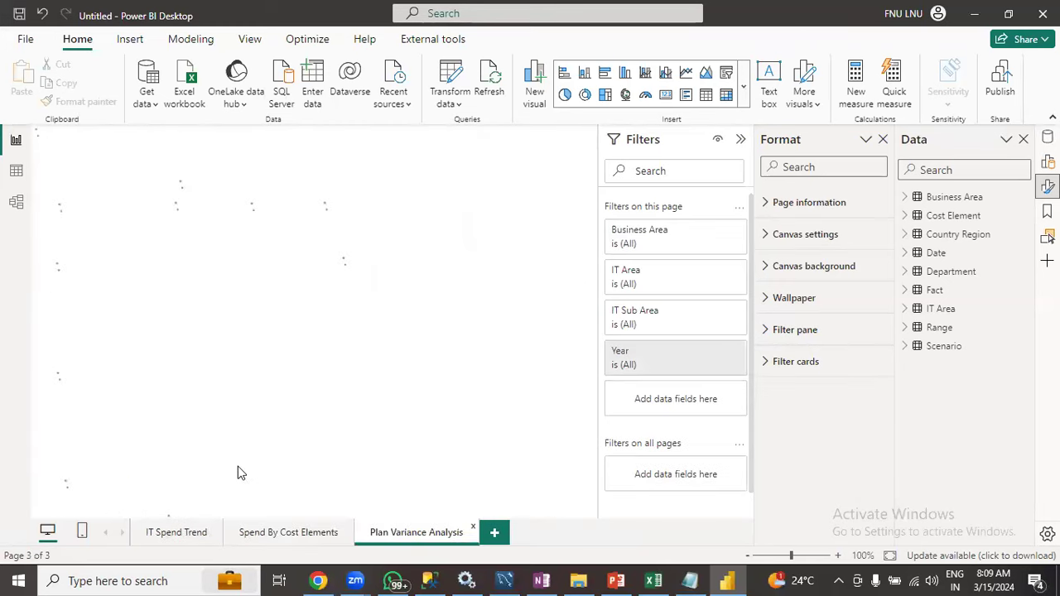
{"action": "left_click", "coordinate": [176, 532]}
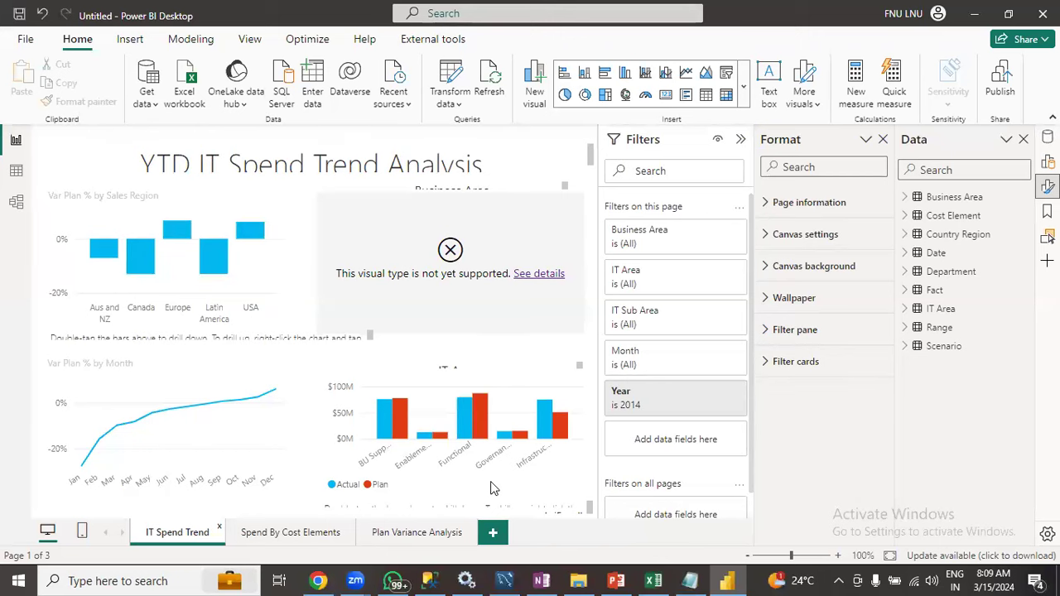
{"action": "left_click", "coordinate": [20, 42]}
{"action": "left_click", "coordinate": [29, 226]}
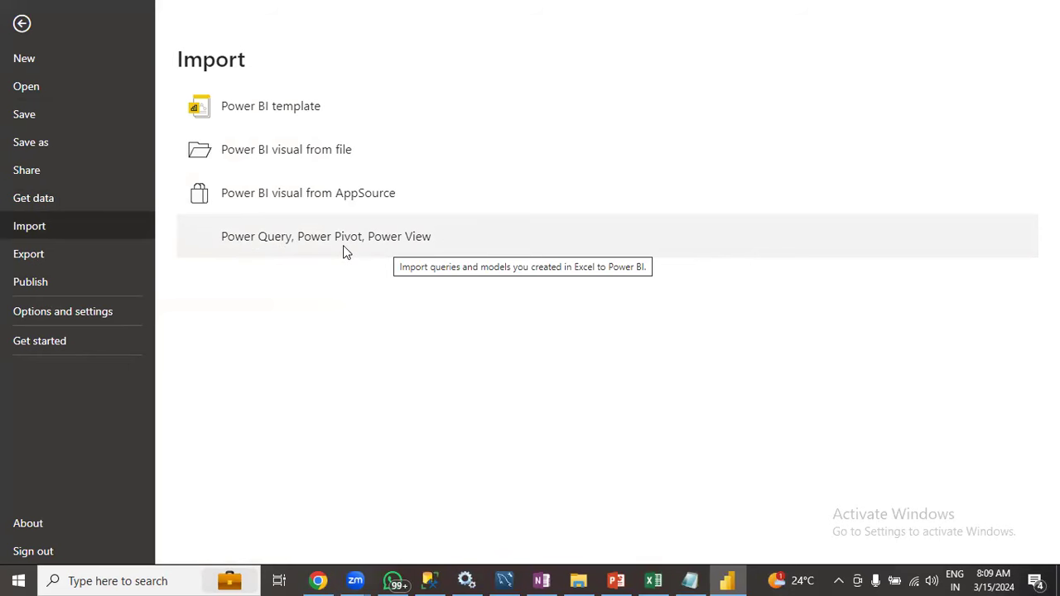
{"action": "left_click", "coordinate": [425, 250]}
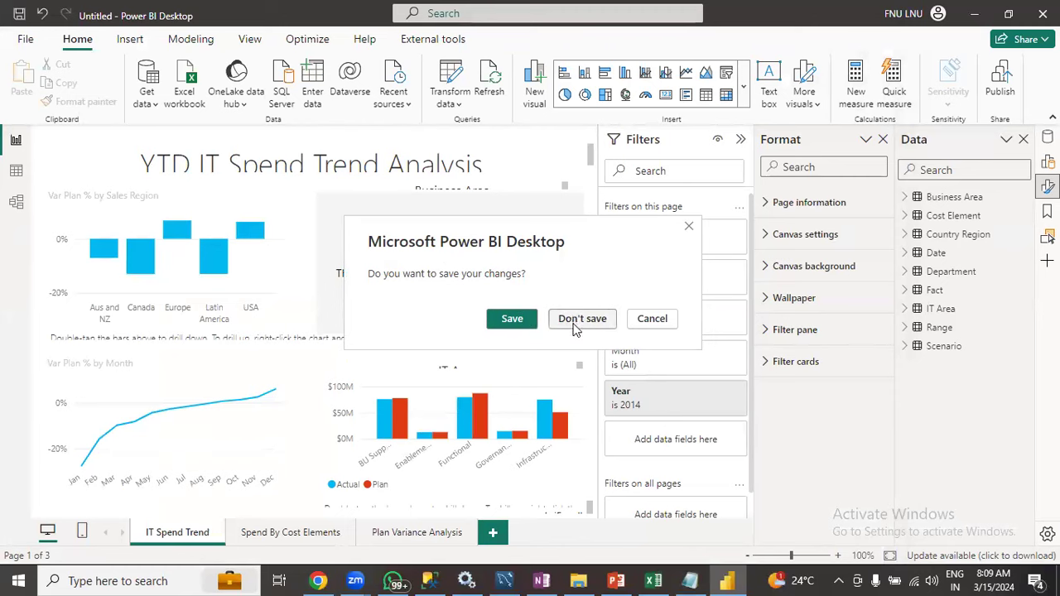
{"action": "left_click", "coordinate": [577, 323]}
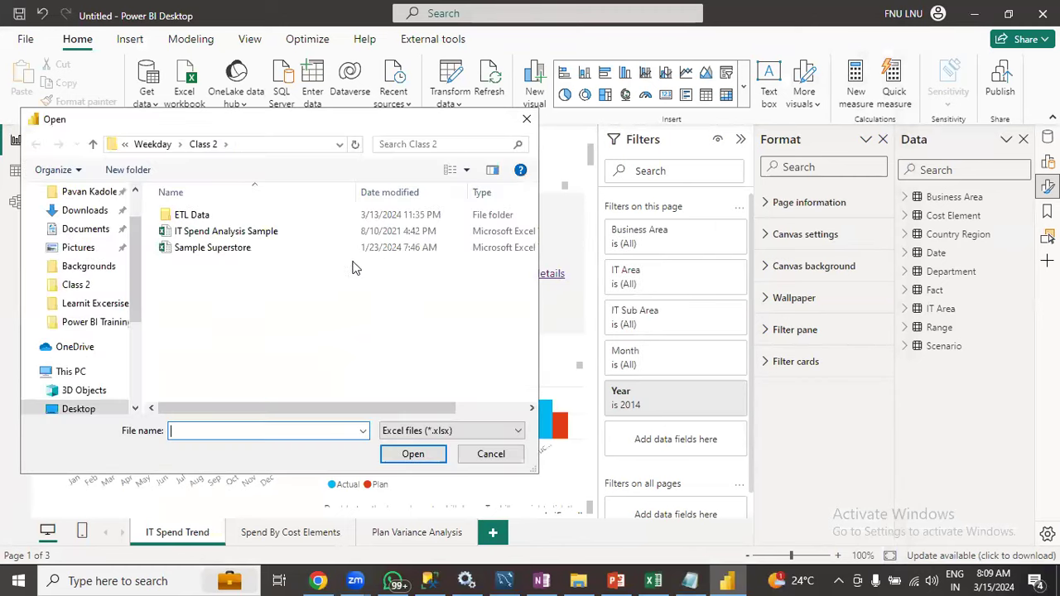
{"action": "left_click", "coordinate": [314, 232]}
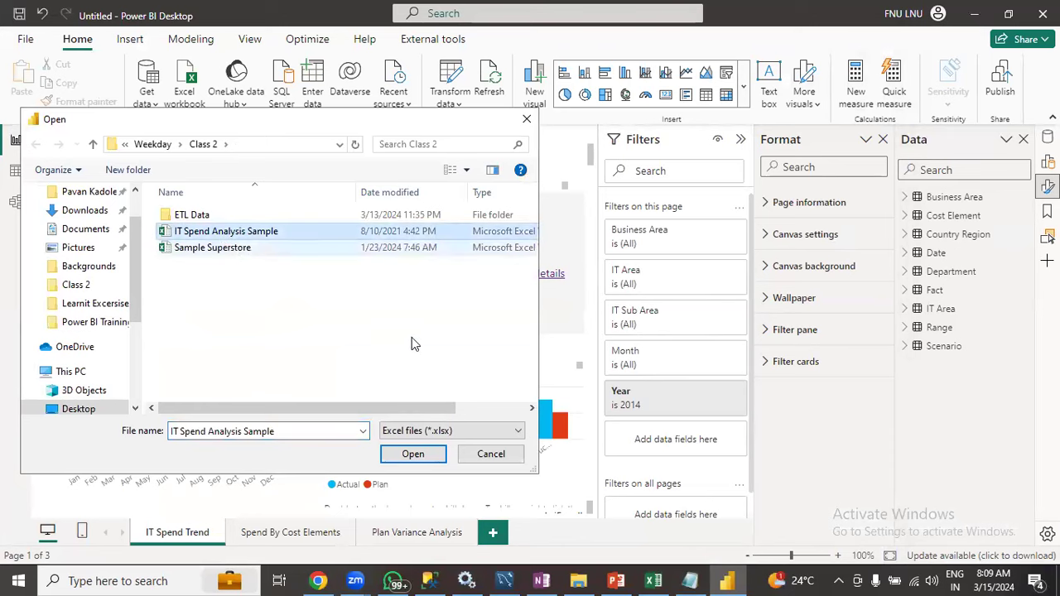
{"action": "left_click", "coordinate": [491, 454]}
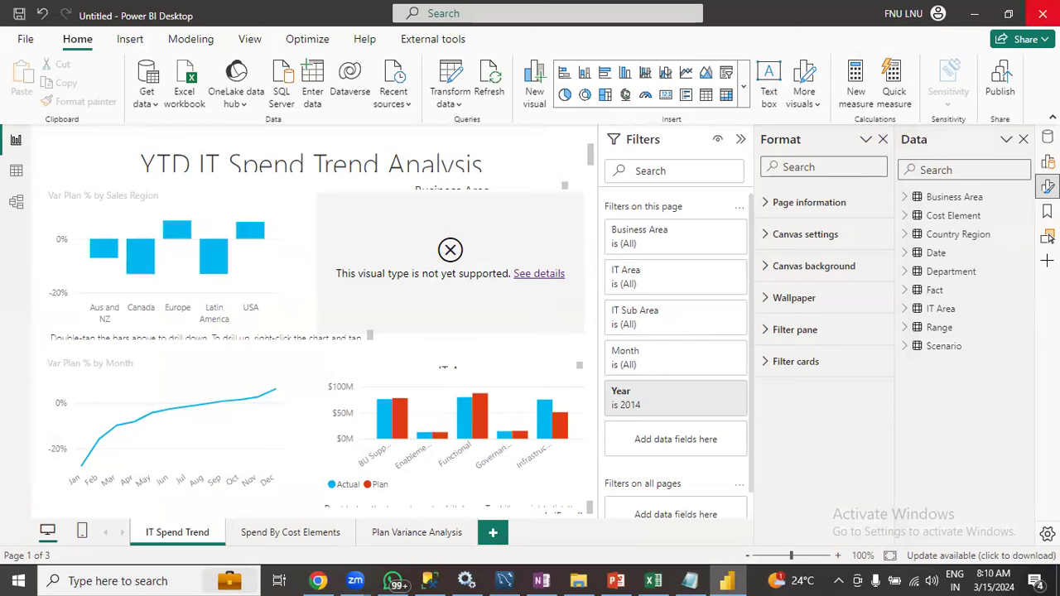
Close the untitled Power BI Desktop report without saving its changes.
{"action": "left_click", "coordinate": [1042, 14]}
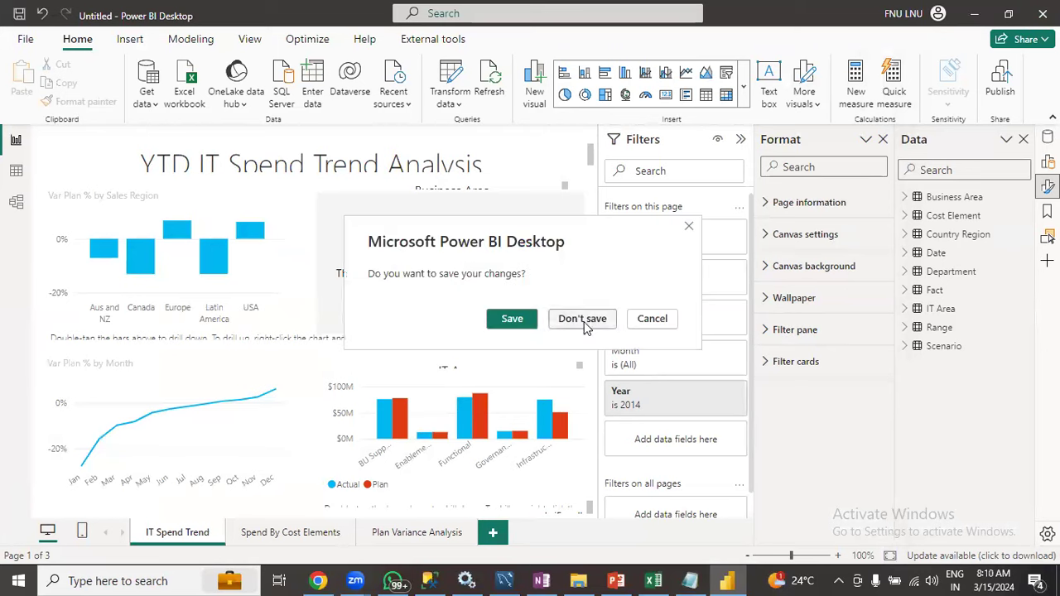
{"action": "left_click", "coordinate": [584, 325]}
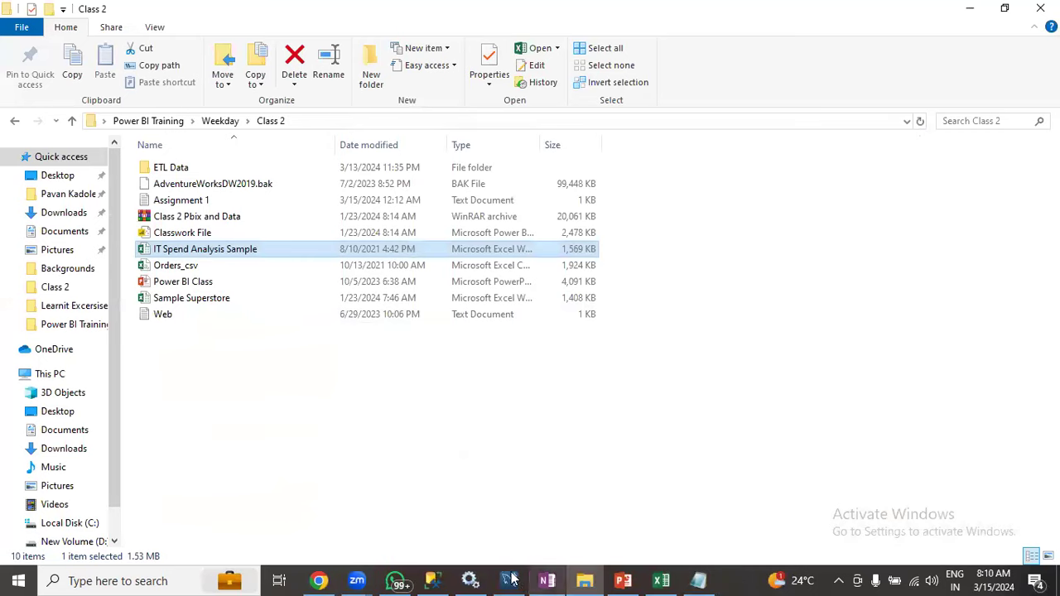
{"action": "left_click", "coordinate": [624, 564]}
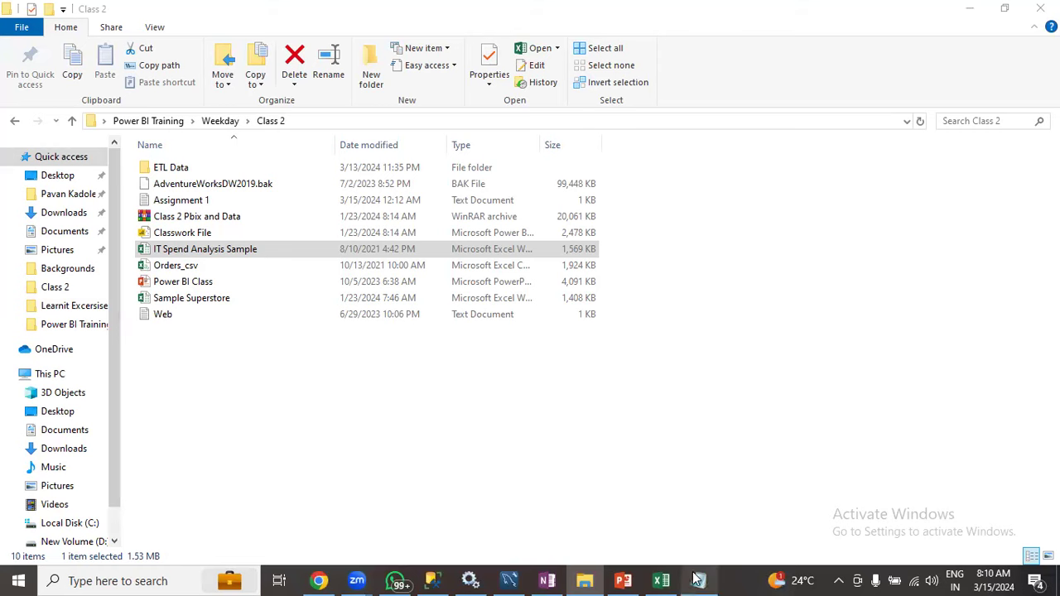
{"action": "left_click", "coordinate": [662, 581]}
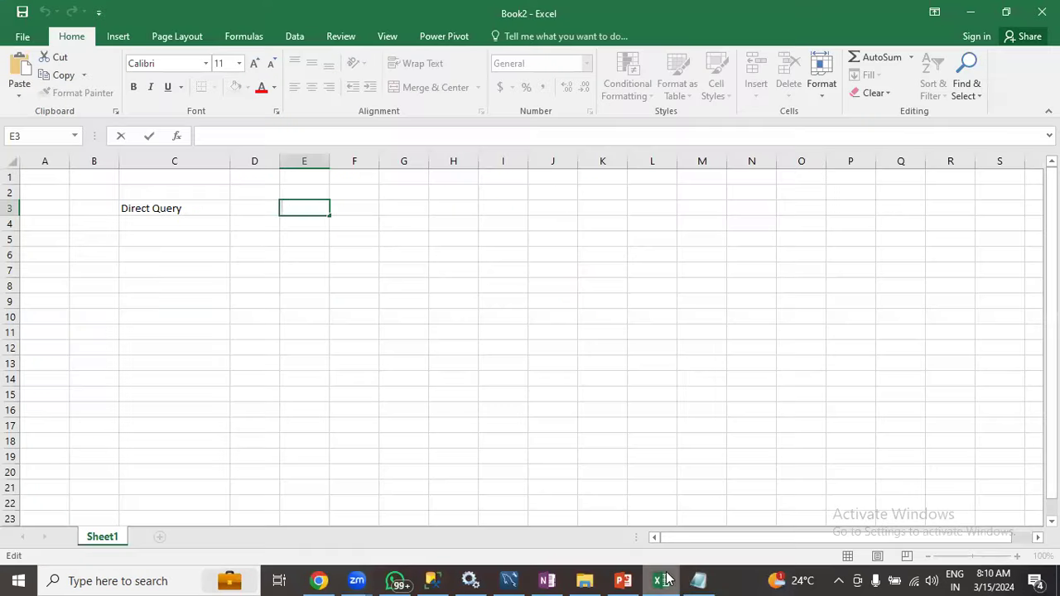
{"action": "left_click", "coordinate": [460, 190]}
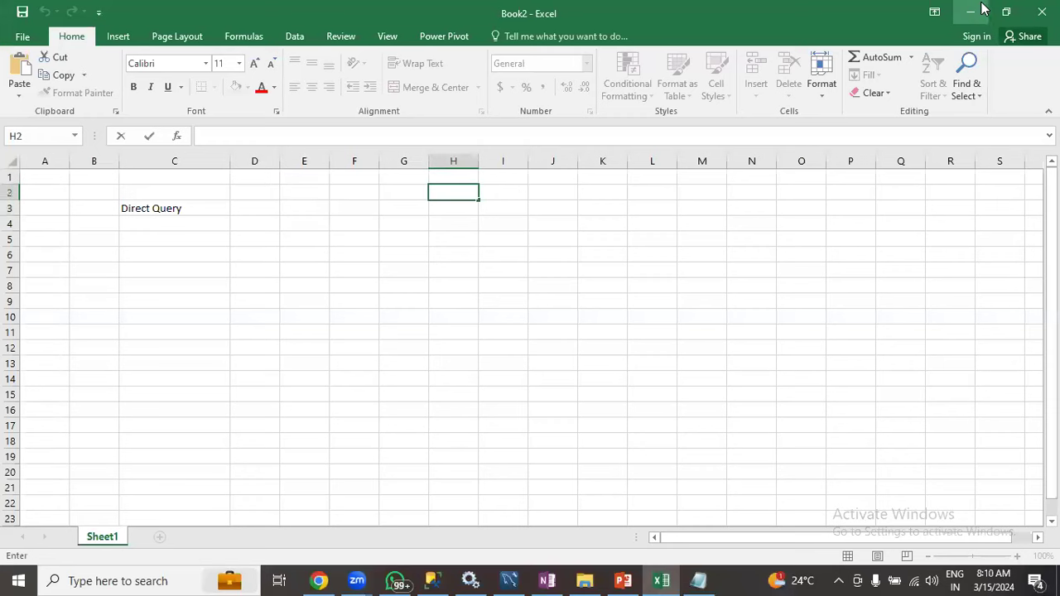
{"action": "left_click", "coordinate": [970, 12]}
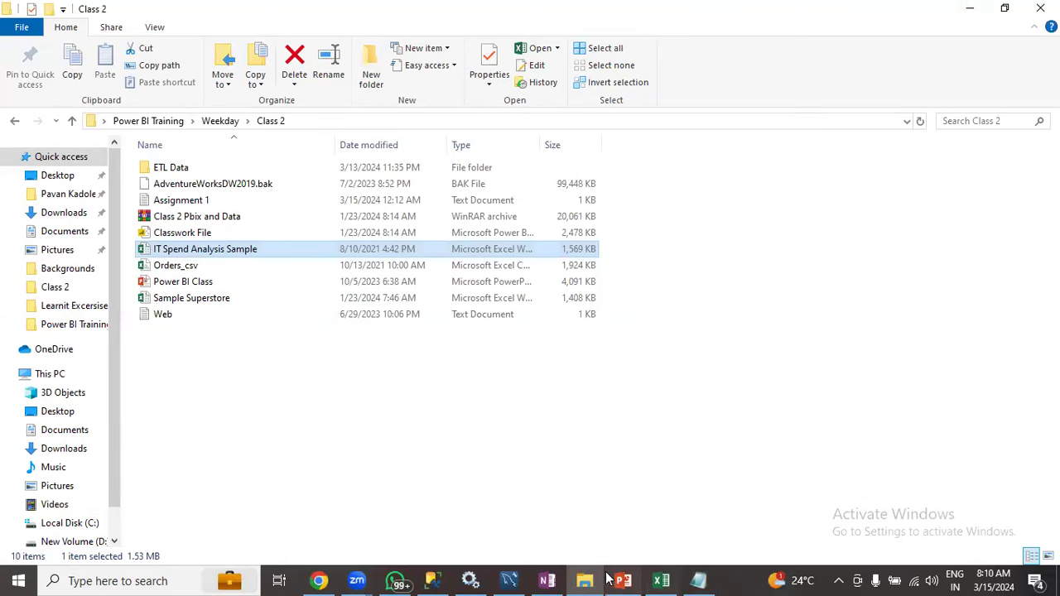
{"action": "left_click", "coordinate": [666, 578]}
{"action": "left_click", "coordinate": [666, 578]}
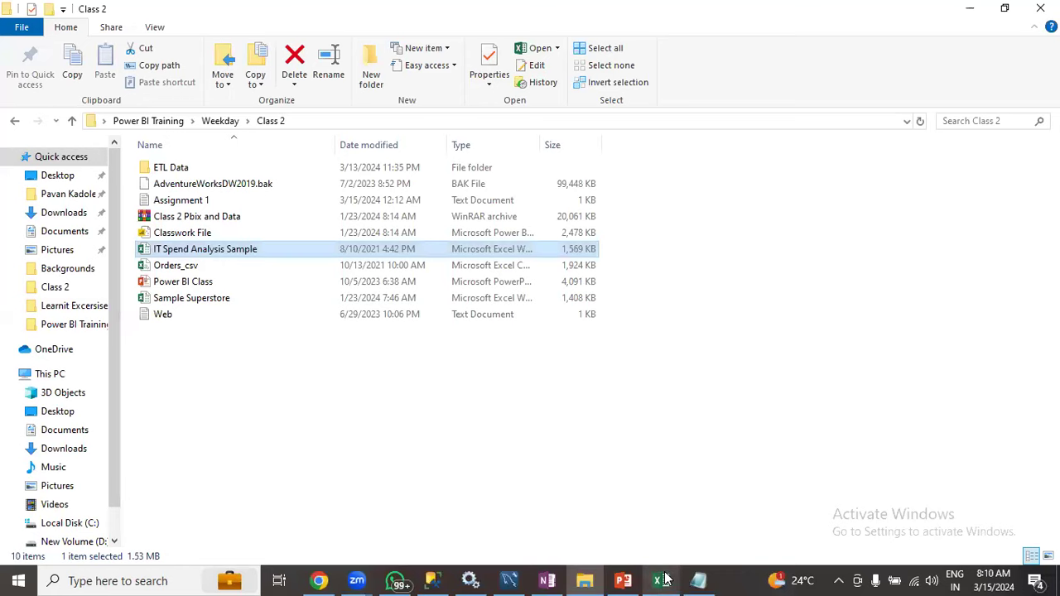
{"action": "left_click", "coordinate": [666, 578]}
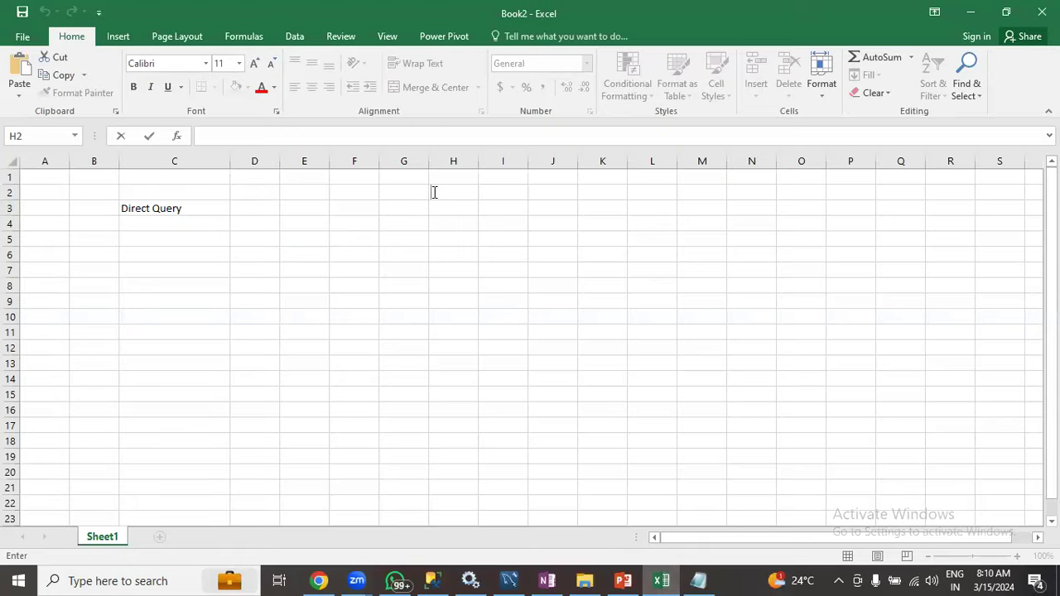
{"action": "left_click", "coordinate": [970, 13]}
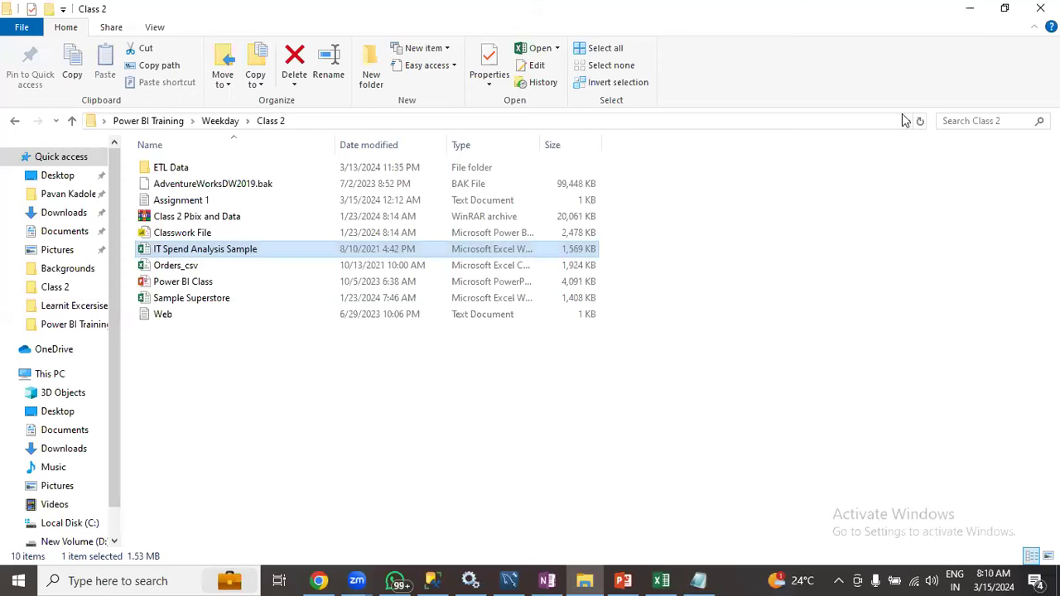
{"action": "mouse_move", "coordinate": [515, 579]}
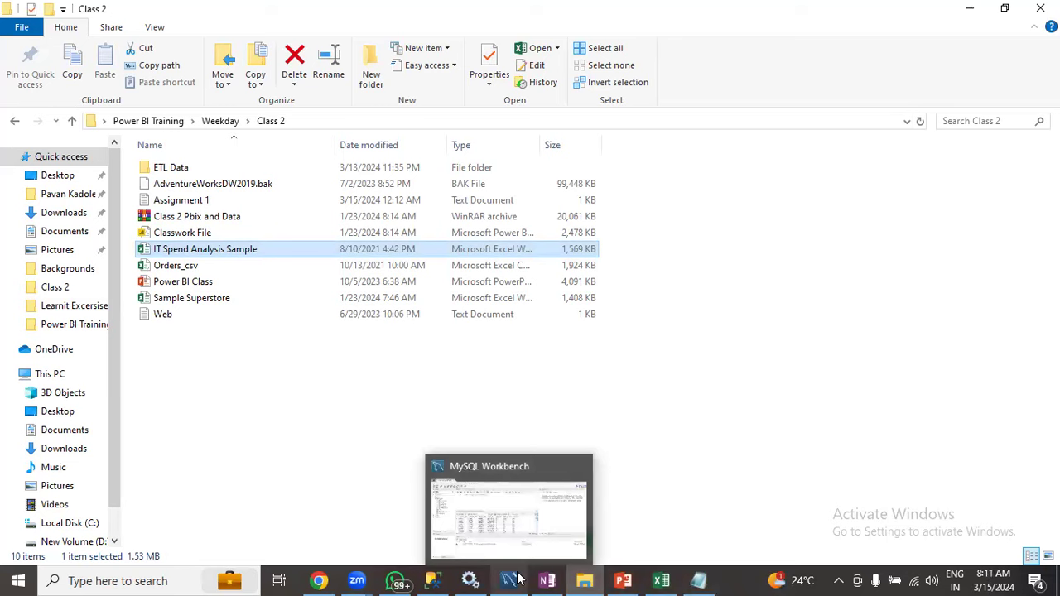
{"action": "left_click", "coordinate": [639, 474]}
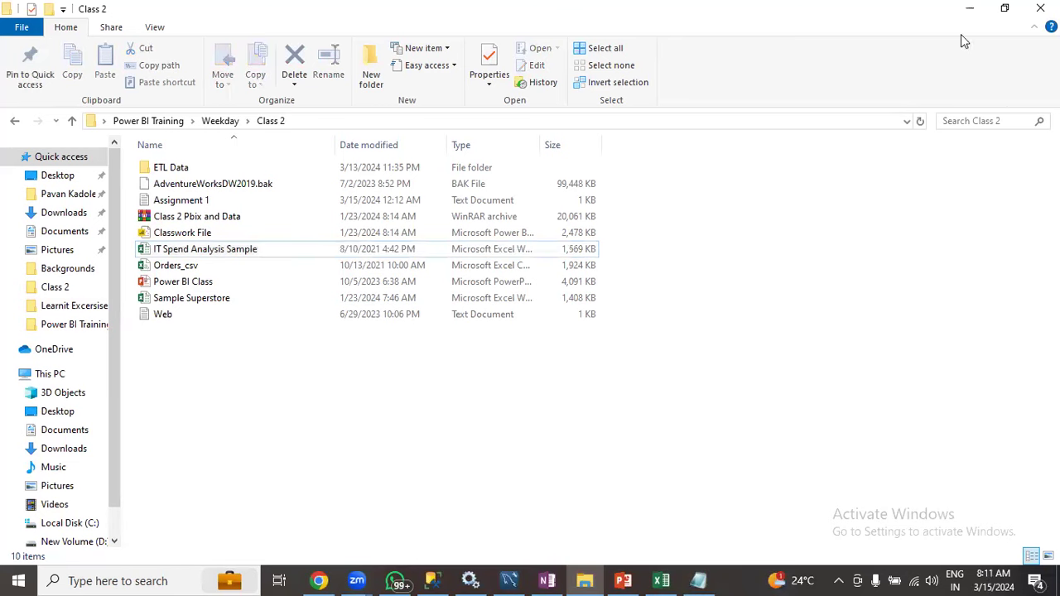